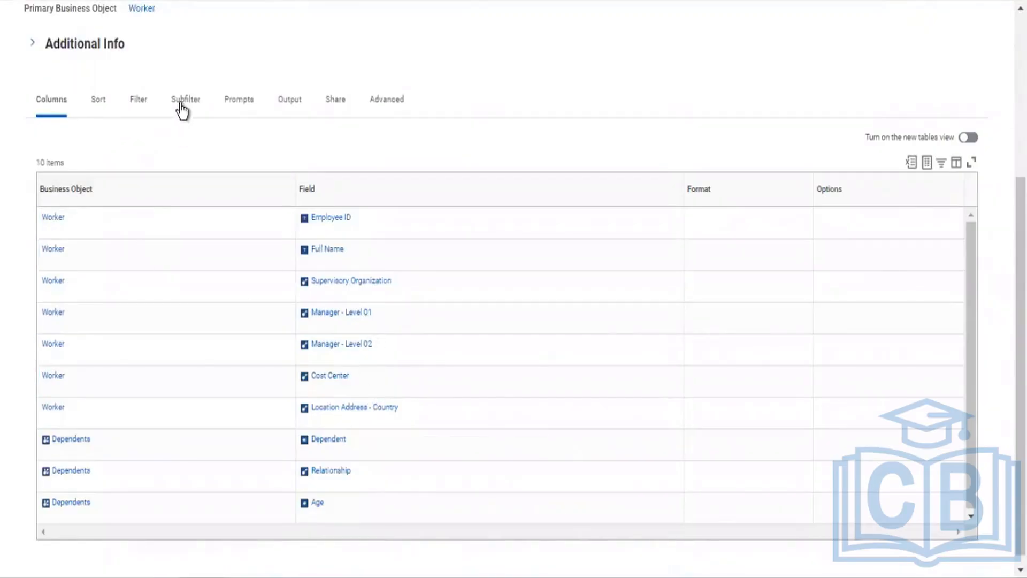
Step: Show the report's Subfilter tab, where the Dependents sub-level filter has no conditions yet
{"action": "left_click", "coordinate": [181, 105]}
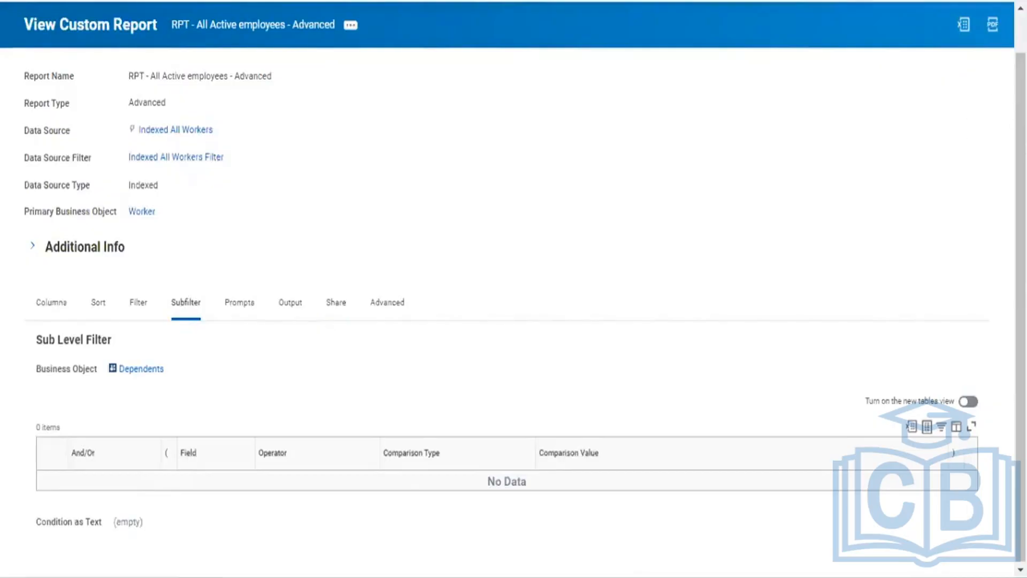
{"action": "left_click_drag", "start_coordinate": [1020, 161], "coordinate": [1020, 122]}
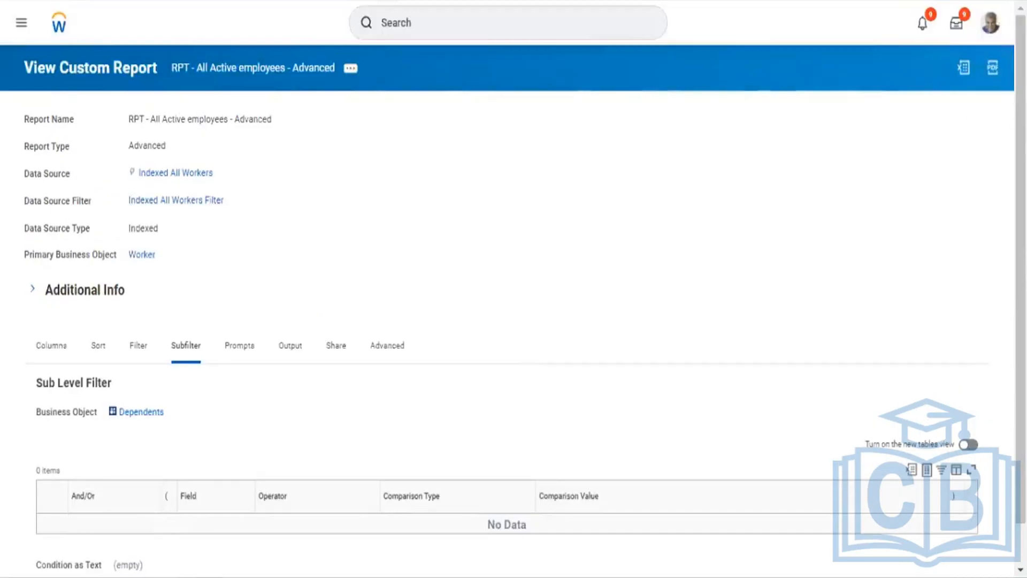
{"action": "left_click", "coordinate": [527, 22]}
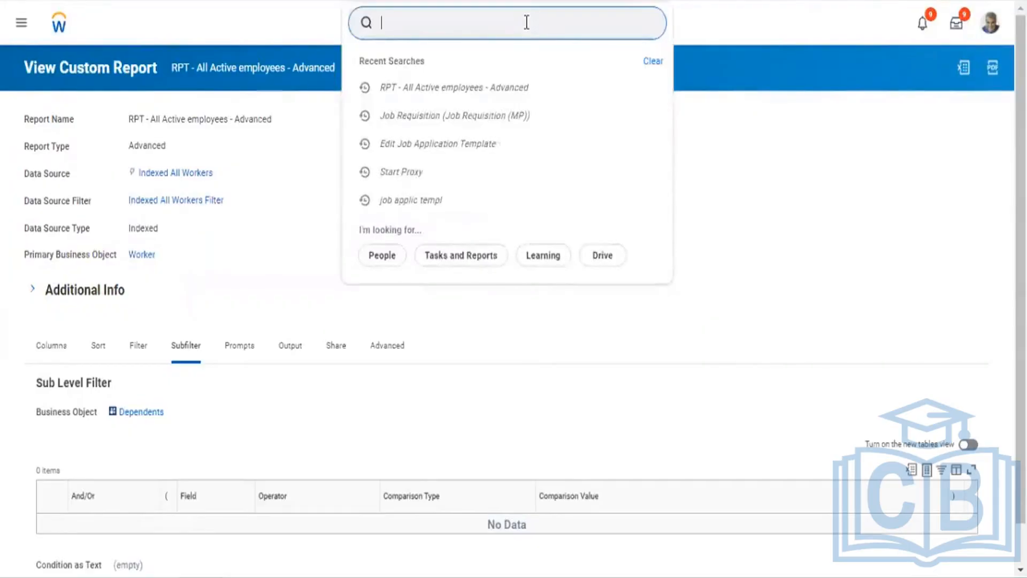
Step: Search for 'adam' and start a proxy session as the first matching worker
{"action": "type", "text": "adam"}
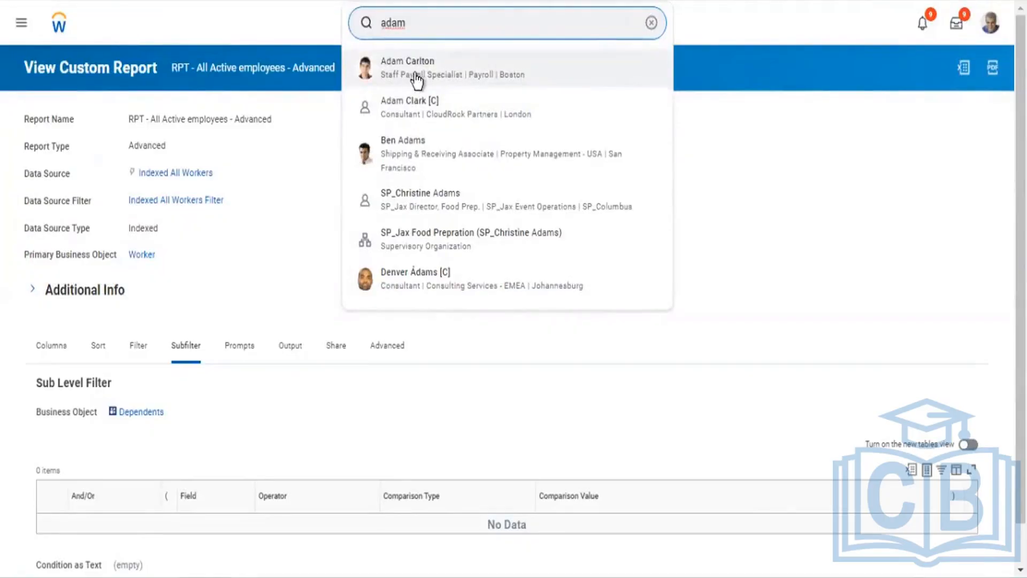
{"action": "left_click", "coordinate": [989, 32]}
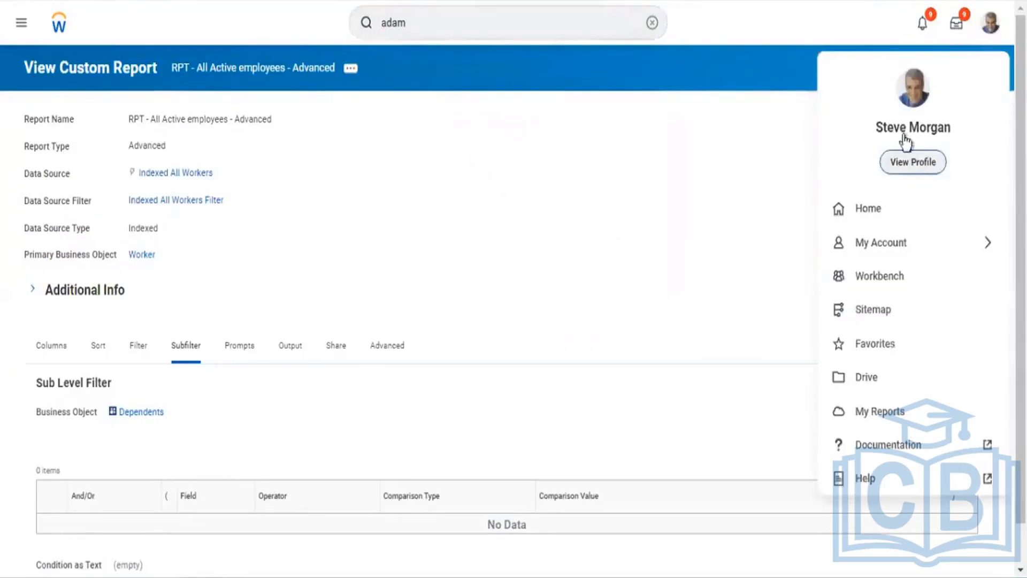
{"action": "left_click", "coordinate": [520, 24]}
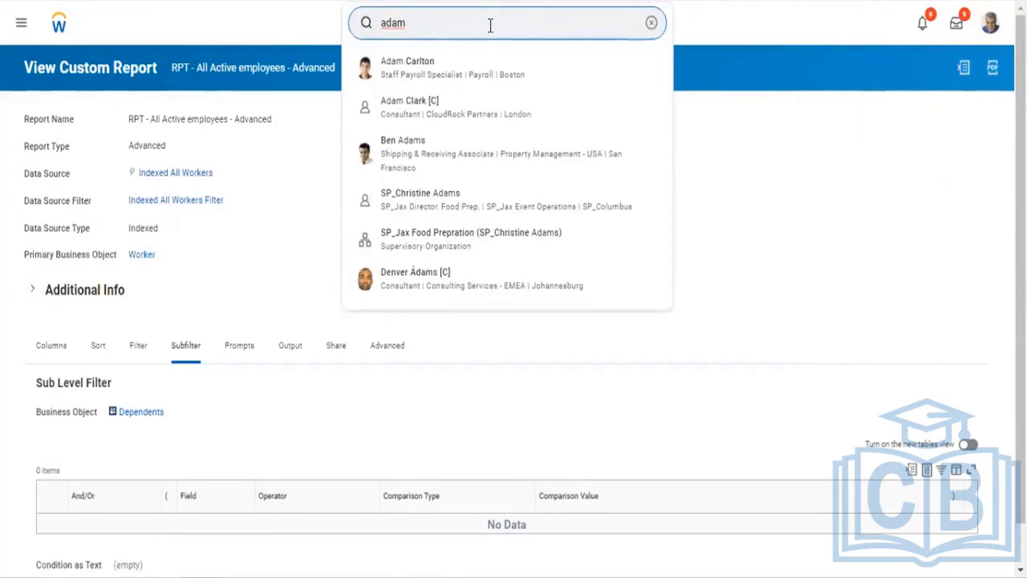
{"action": "left_click", "coordinate": [417, 81]}
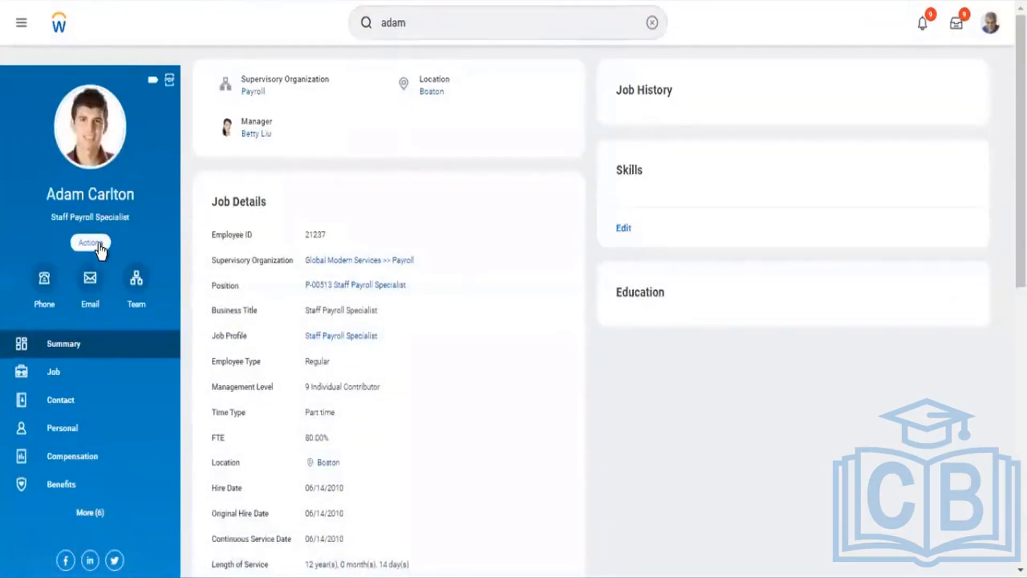
{"action": "left_click", "coordinate": [91, 242]}
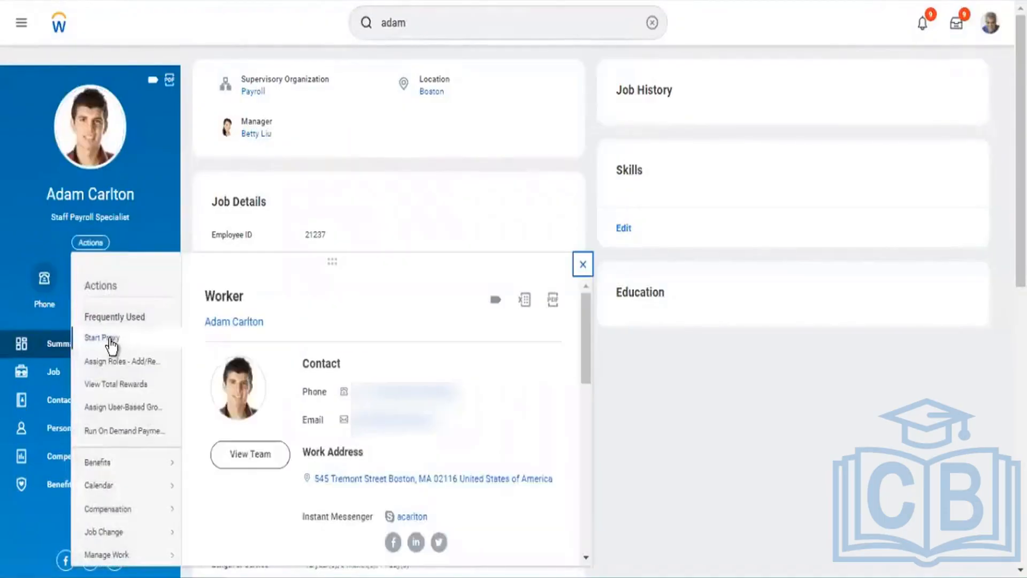
{"action": "left_click", "coordinate": [104, 338]}
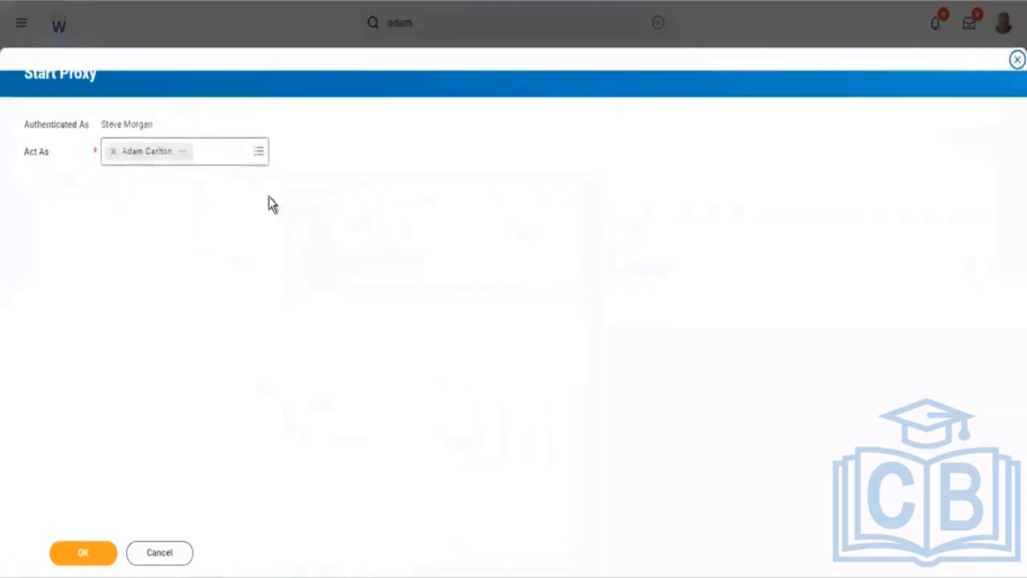
{"action": "left_click", "coordinate": [91, 560]}
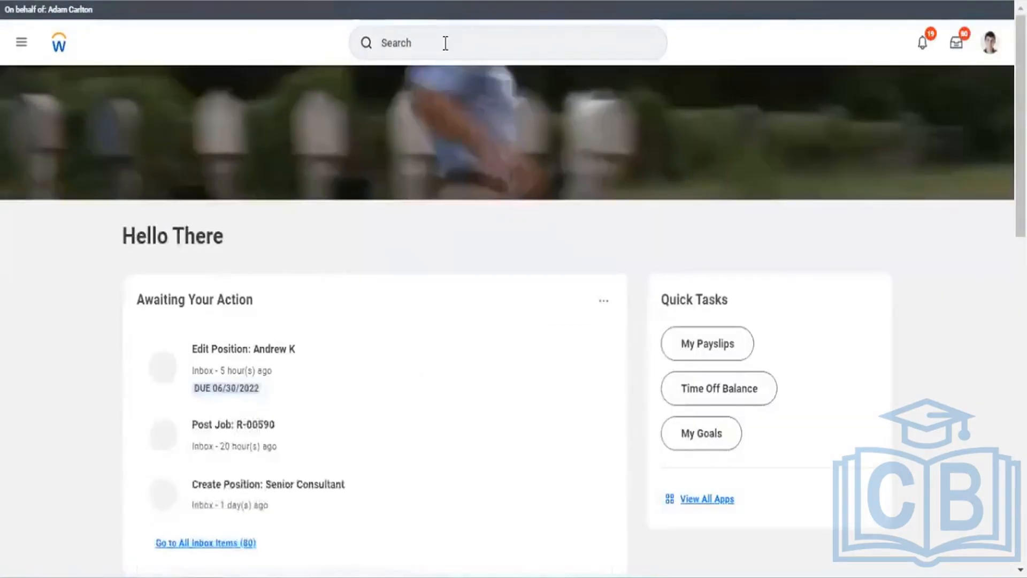
Step: Try reopening the recent custom report from search history and dismiss the page error
{"action": "left_click", "coordinate": [446, 43]}
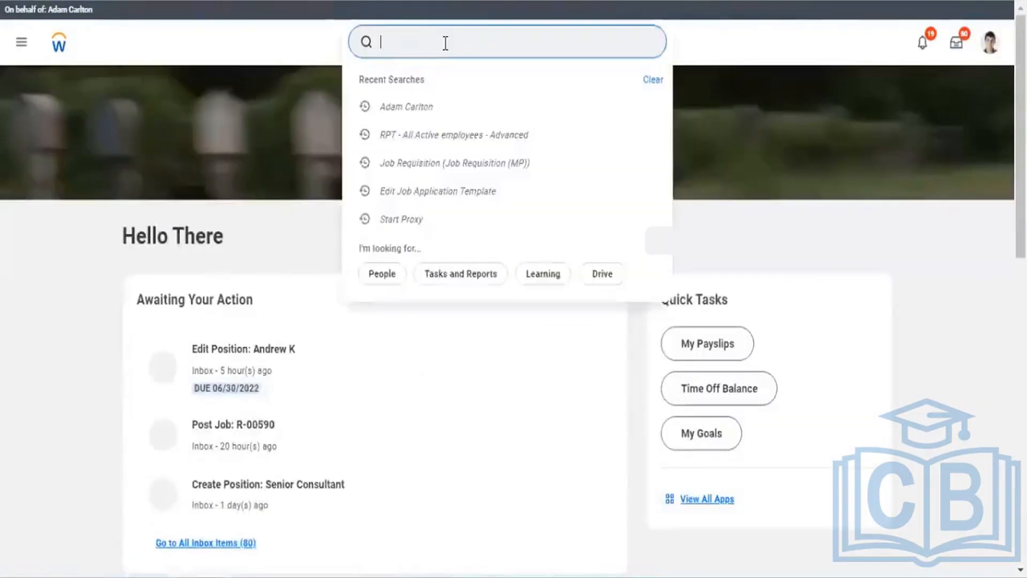
{"action": "left_click", "coordinate": [438, 135]}
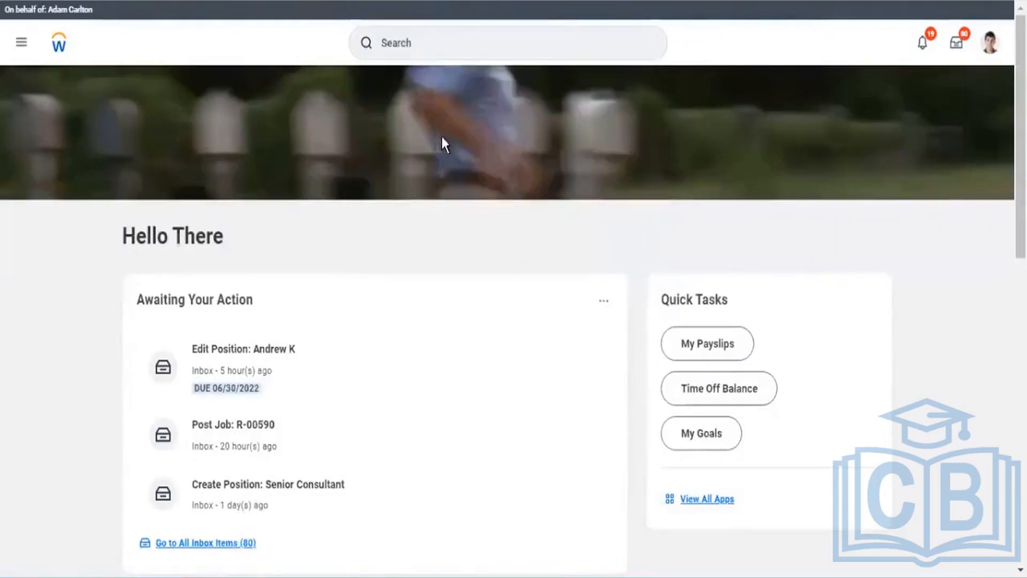
{"action": "left_click", "coordinate": [424, 43]}
{"action": "type", "text": "rd"}
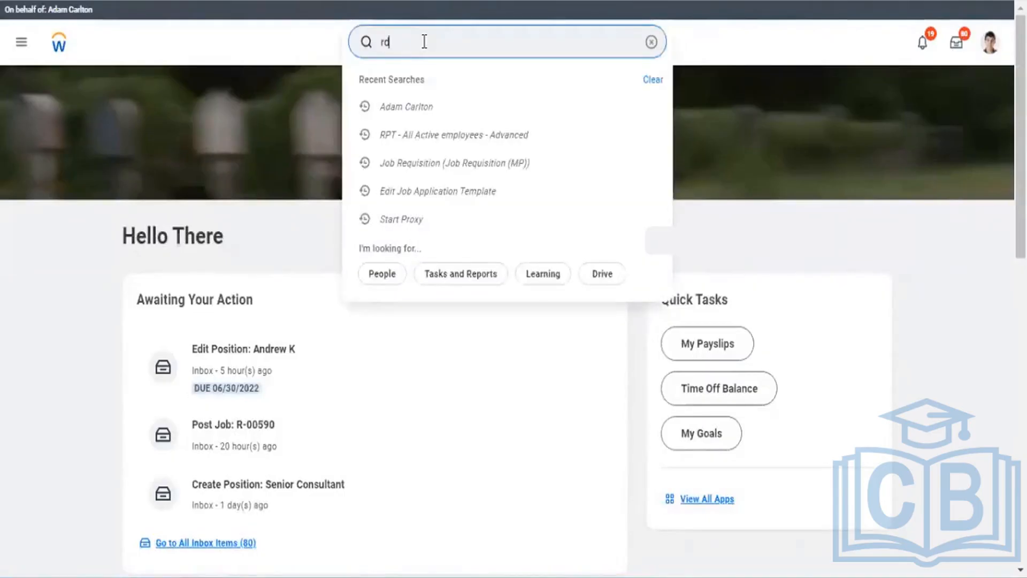
{"action": "type", "text": ":"}
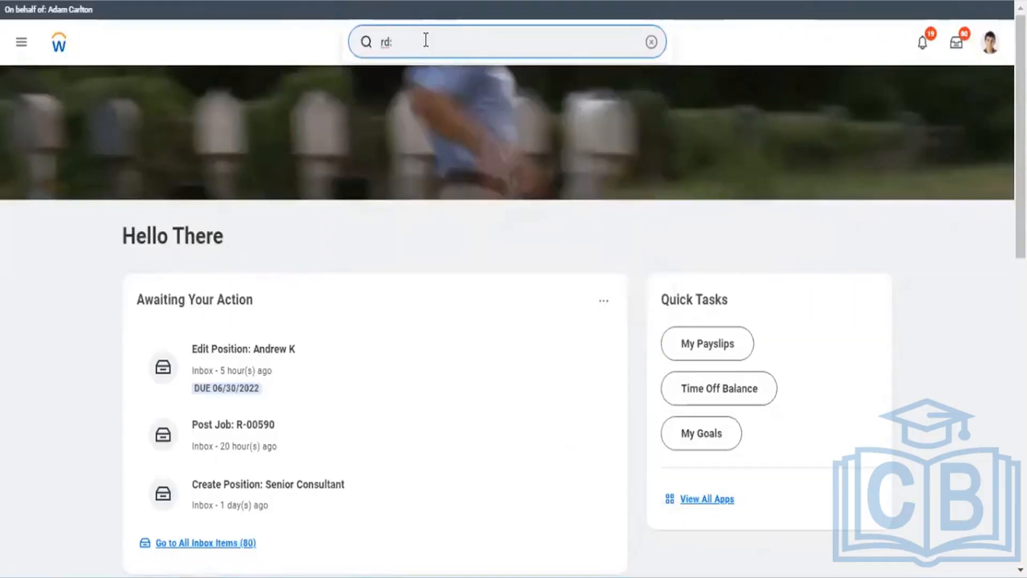
{"action": "key", "text": "BackSpace"}
{"action": "key", "text": "BackSpace"}
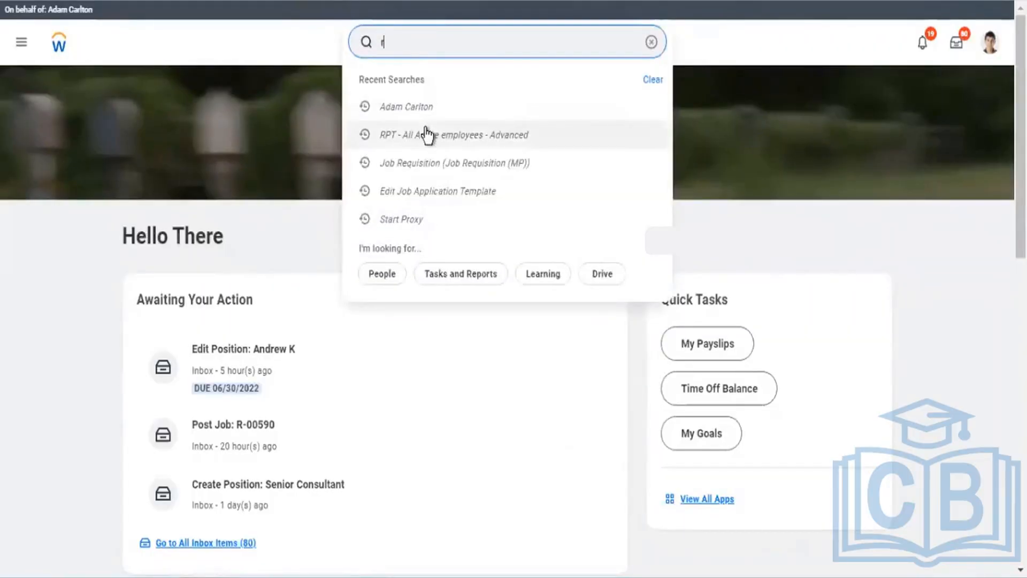
{"action": "left_click", "coordinate": [426, 129]}
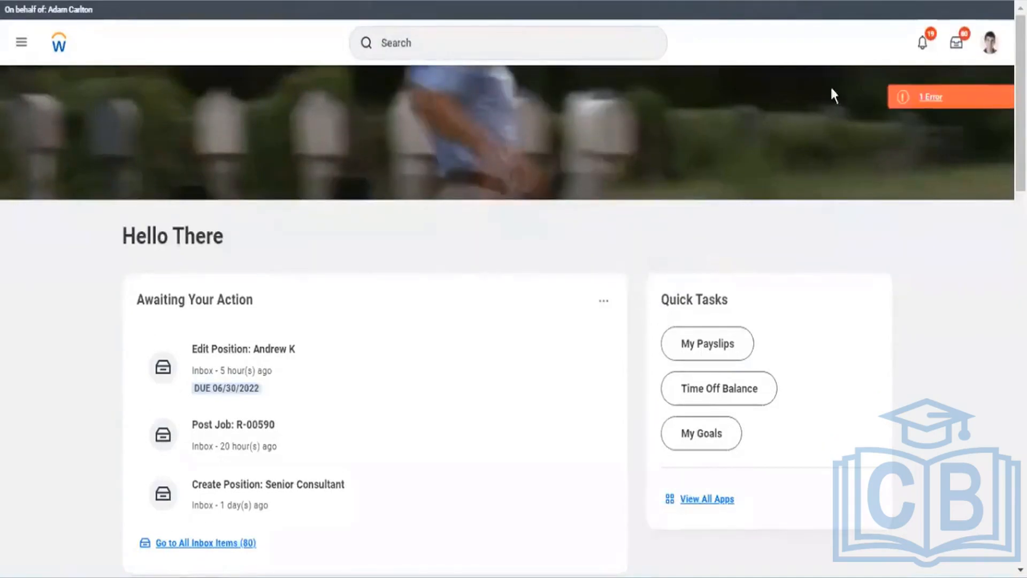
{"action": "left_click", "coordinate": [949, 98]}
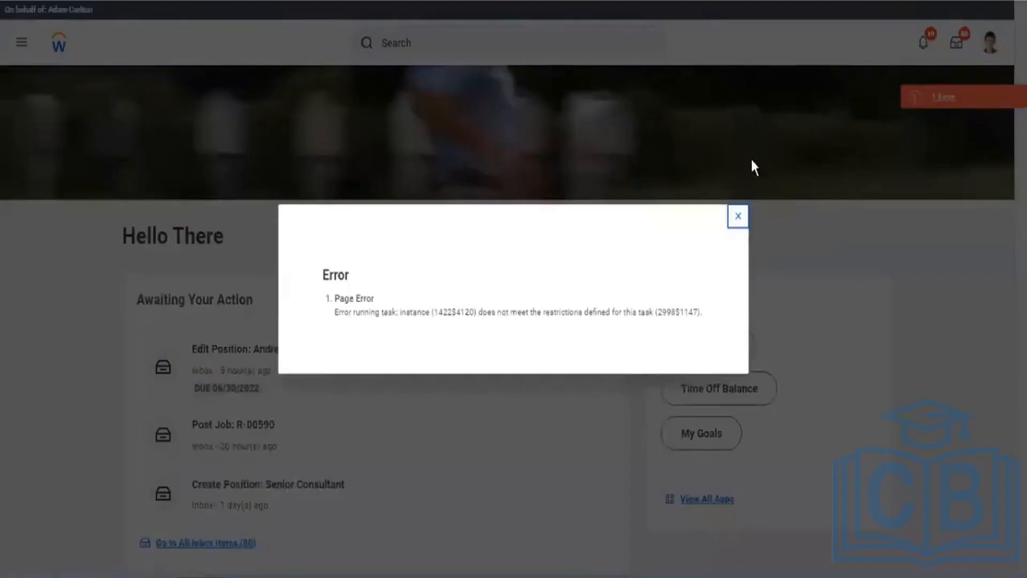
{"action": "left_click", "coordinate": [738, 216]}
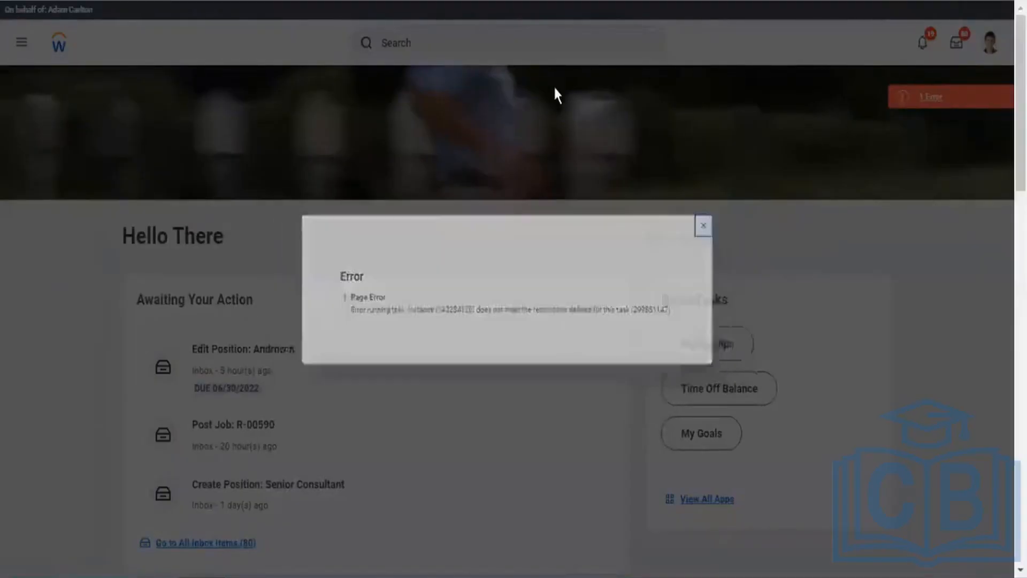
Step: Search 'view custom report' and launch the View Custom Report task
{"action": "left_click", "coordinate": [525, 39]}
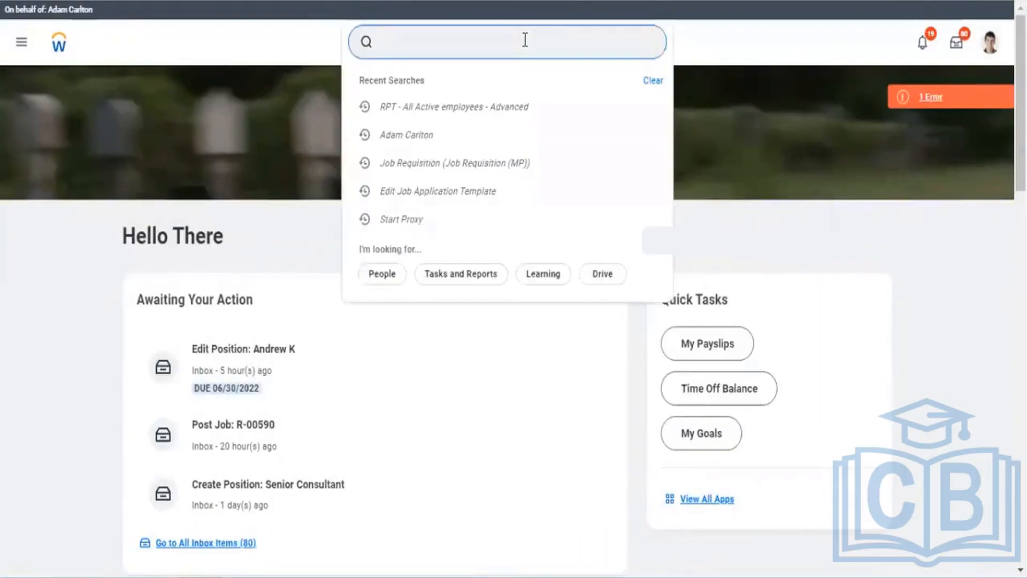
{"action": "type", "text": "view"}
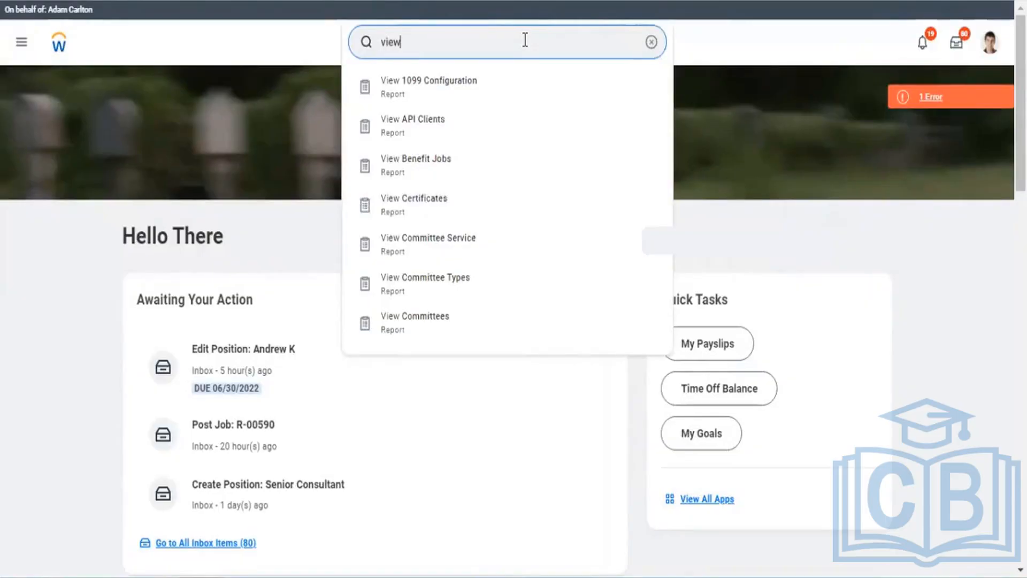
{"action": "key", "text": "BackSpace"}
{"action": "key", "text": "BackSpace"}
{"action": "key", "text": "BackSpace"}
{"action": "key", "text": "BackSpace"}
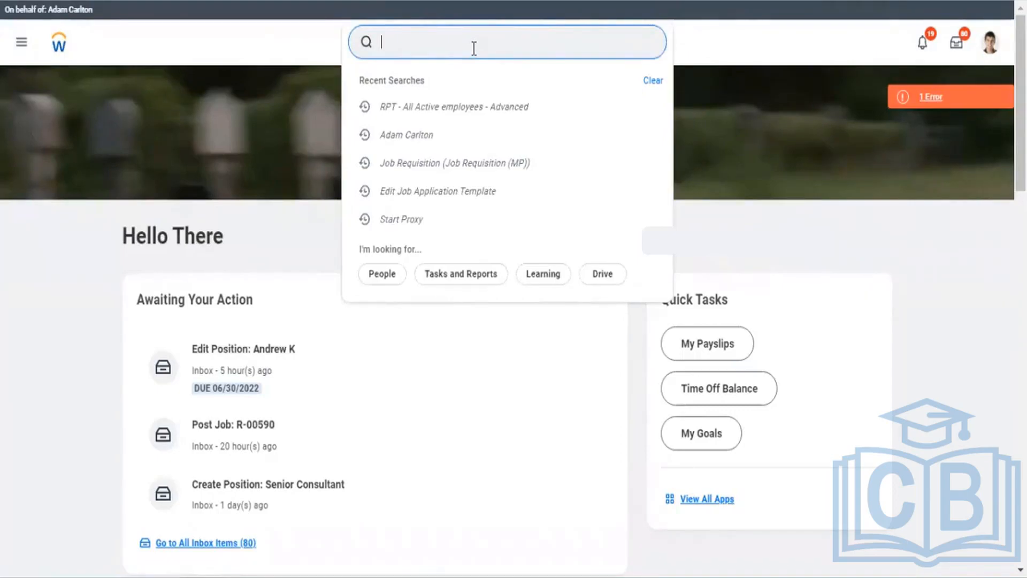
{"action": "type", "text": "view custom"}
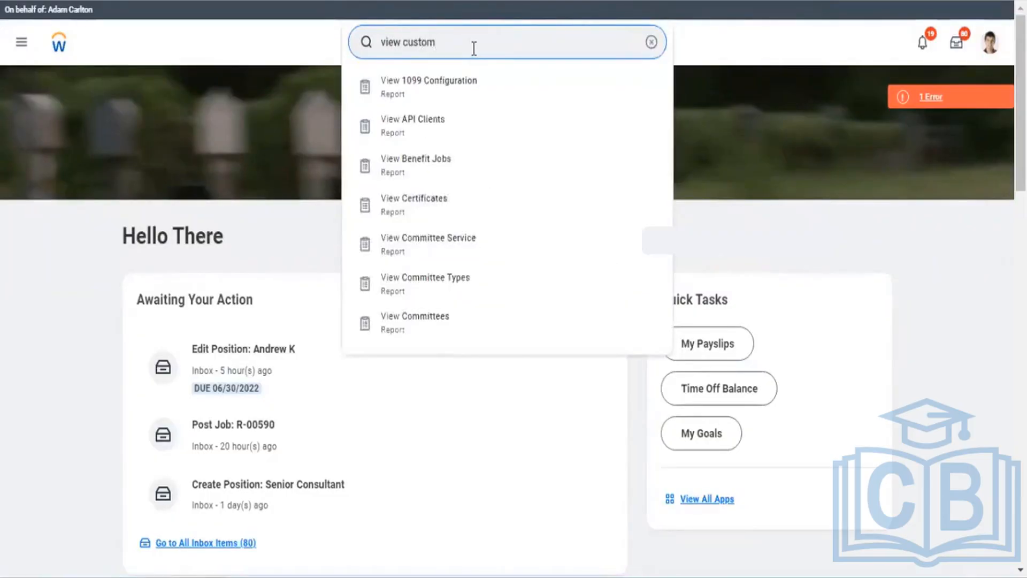
{"action": "type", "text": " report"}
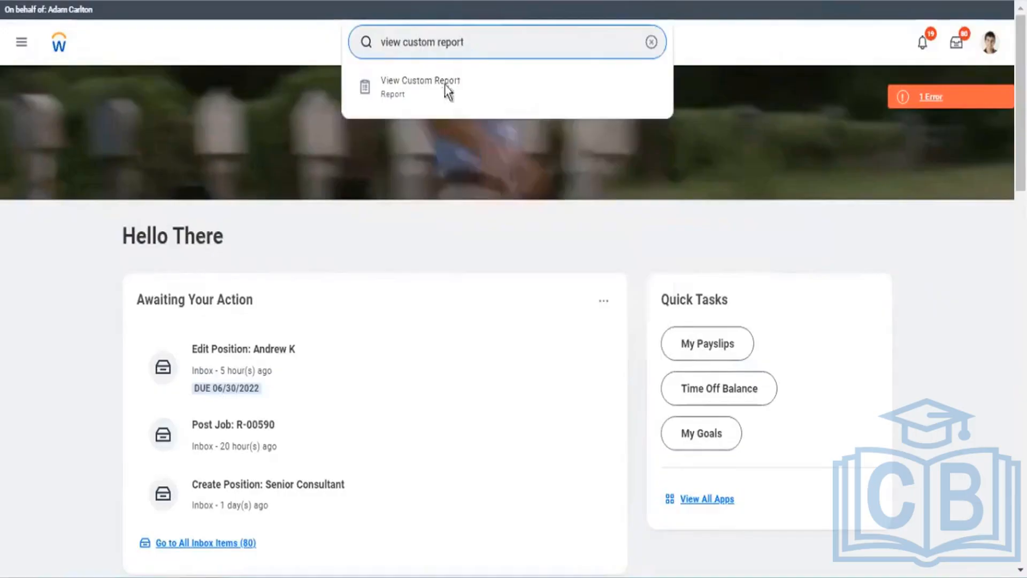
{"action": "left_click", "coordinate": [435, 103]}
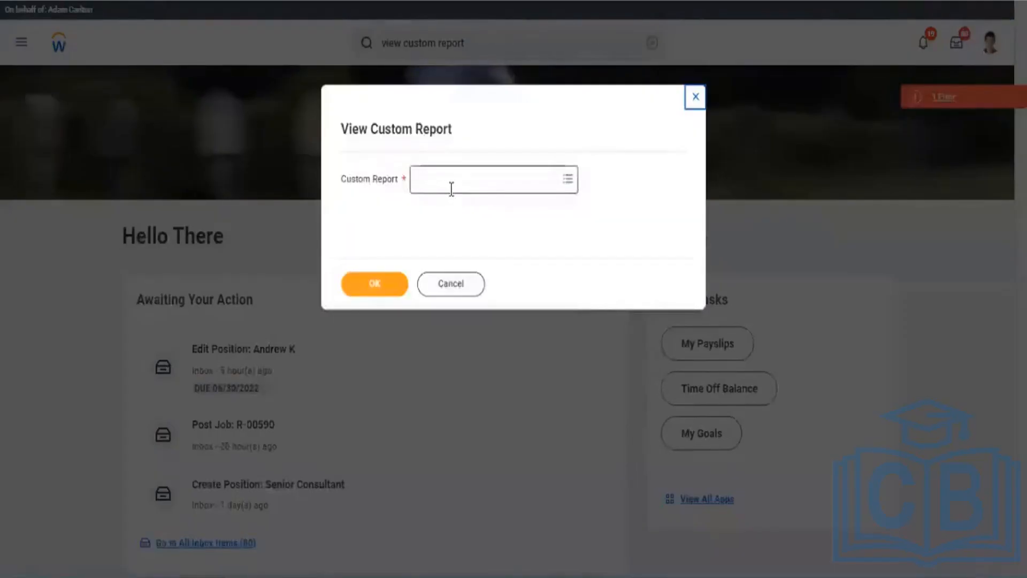
{"action": "left_click", "coordinate": [452, 189]}
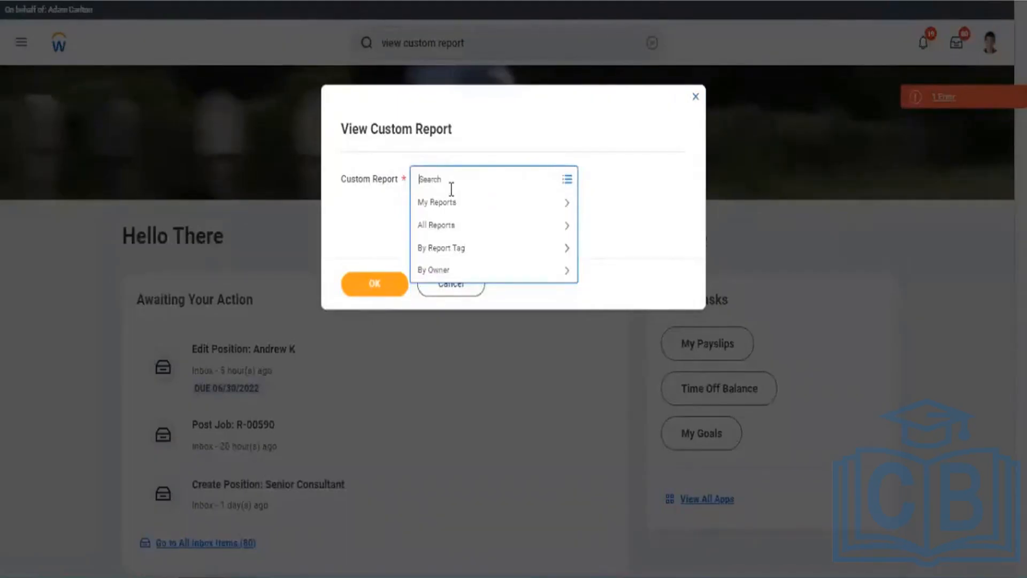
Step: Select the 'RPT - All Active employees - Advanced' report in the prompt and confirm with OK
{"action": "type", "text": "RPT"}
{"action": "type", "text": "- Ad"}
{"action": "type", "text": "vanced"}
{"action": "key", "text": "Return"}
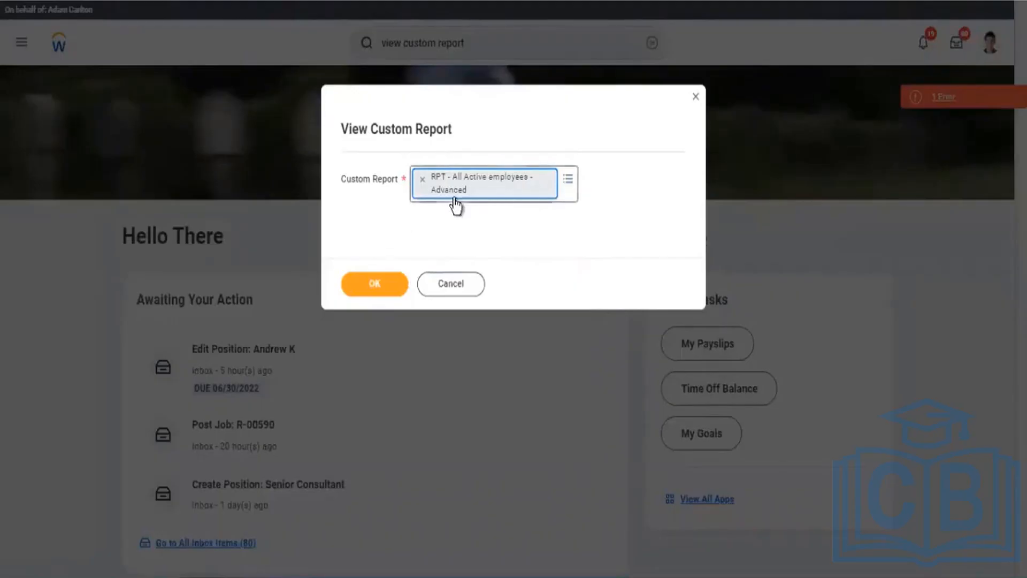
{"action": "left_click", "coordinate": [383, 282]}
{"action": "left_click", "coordinate": [383, 282]}
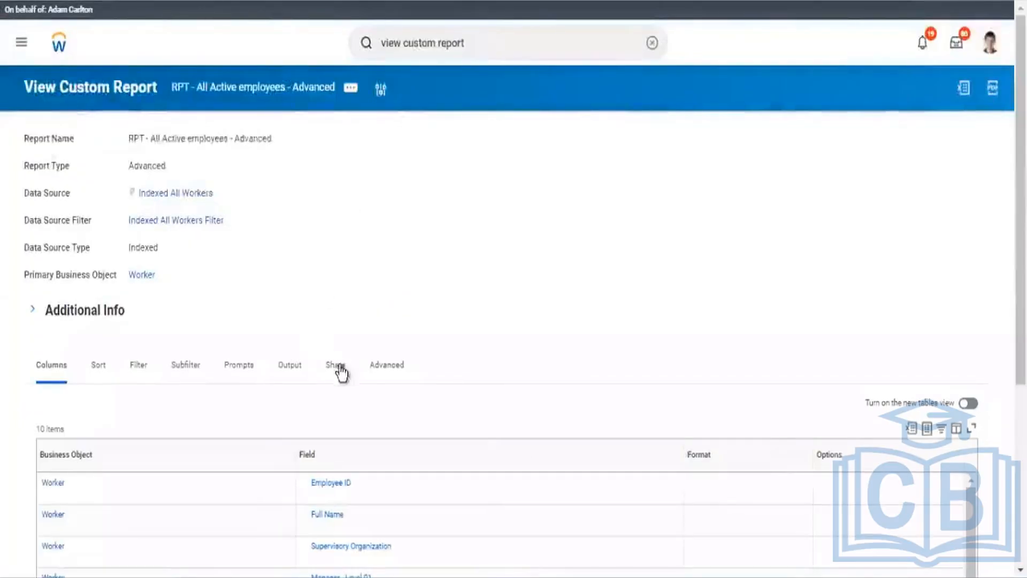
Step: Confirm the report is not shared, then choose Custom Report > Edit from its related actions
{"action": "left_click", "coordinate": [337, 366]}
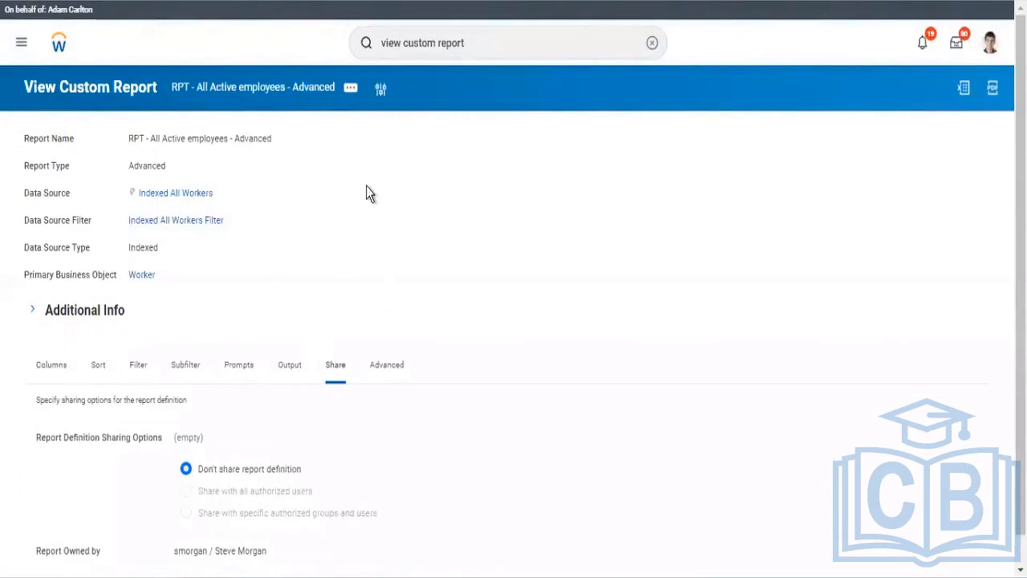
{"action": "left_click", "coordinate": [352, 89]}
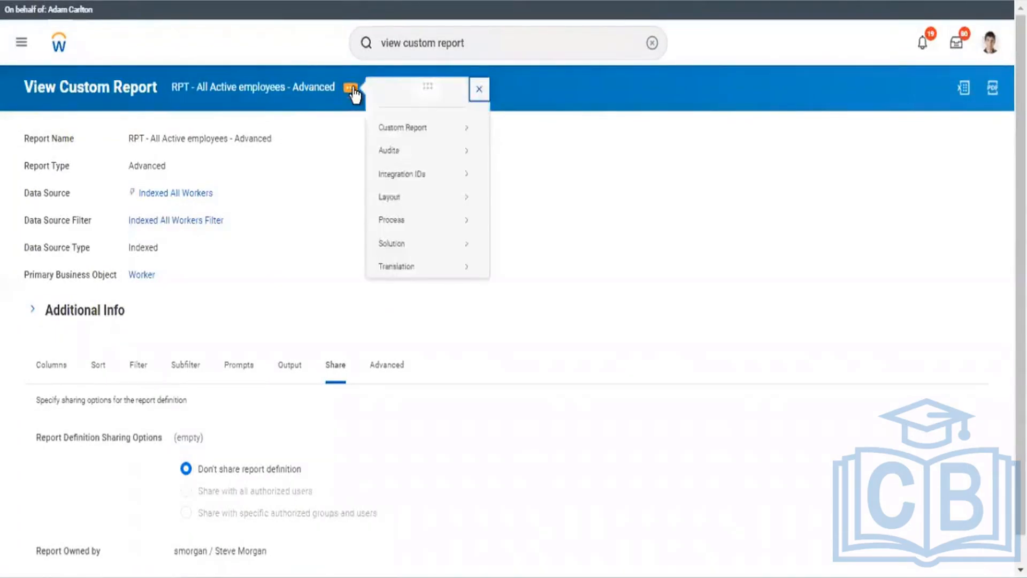
{"action": "mouse_move", "coordinate": [396, 136]}
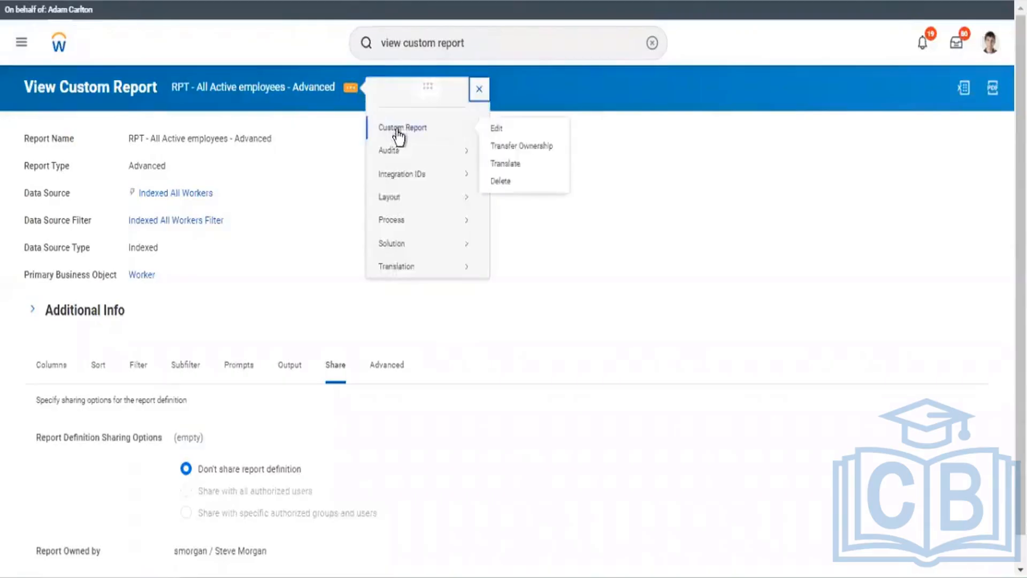
{"action": "left_click", "coordinate": [497, 129]}
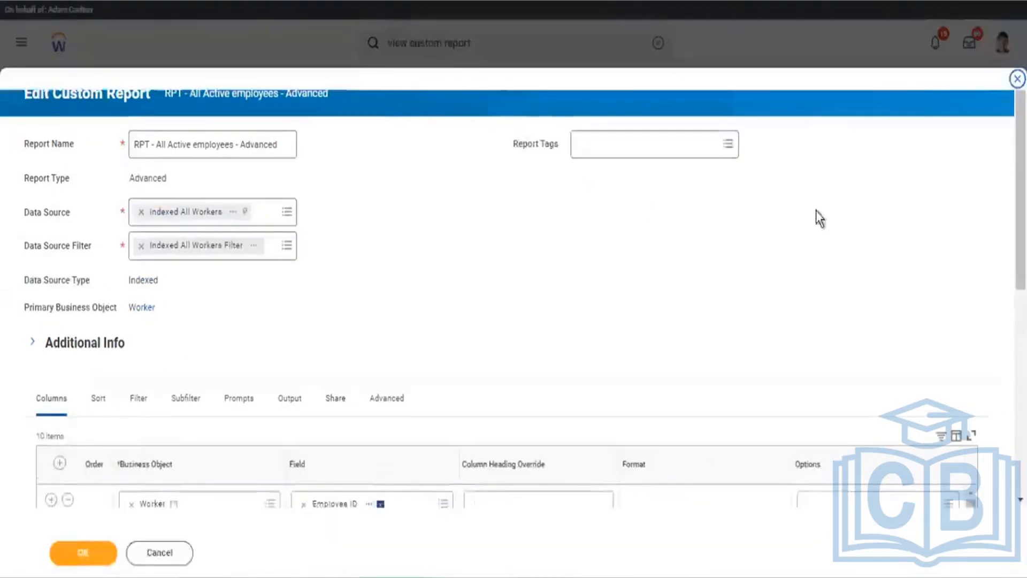
Step: Set the report definition's sharing to 'Share with all authorized users'
{"action": "scroll", "coordinate": [779, 151], "scroll_direction": "down", "scroll_amount": 5}
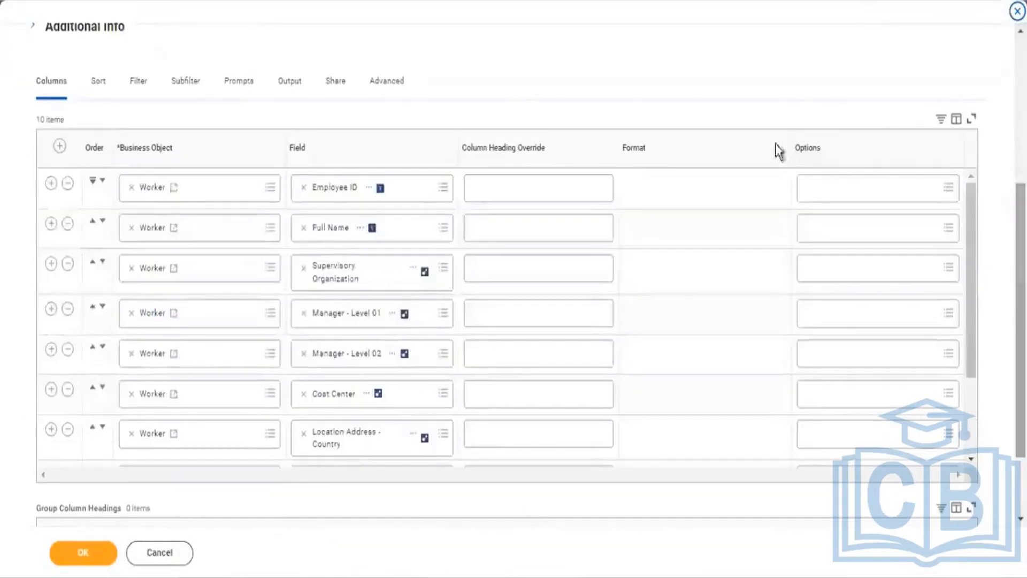
{"action": "left_click", "coordinate": [335, 90]}
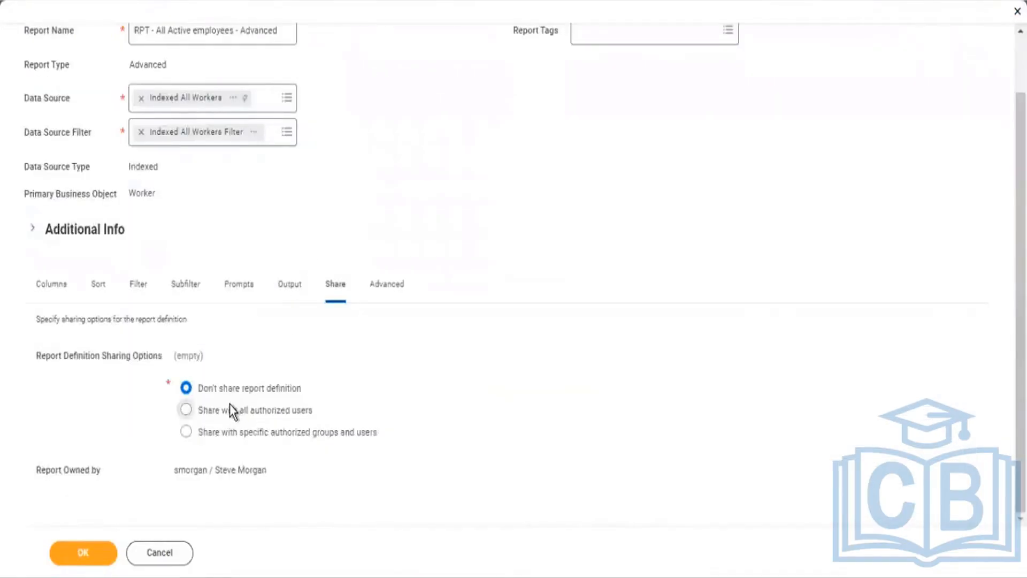
{"action": "left_click", "coordinate": [230, 407]}
Step: Review the Columns list down to the Dependents' Dependent, Relationship and Age columns
{"action": "left_click", "coordinate": [47, 292]}
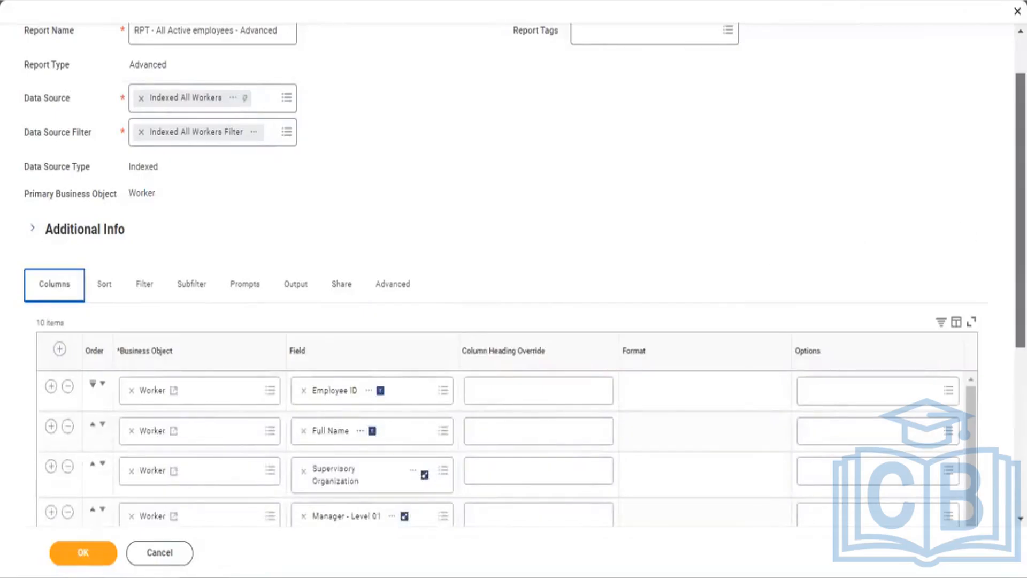
{"action": "scroll", "coordinate": [514, 288], "scroll_direction": "down", "scroll_amount": 5}
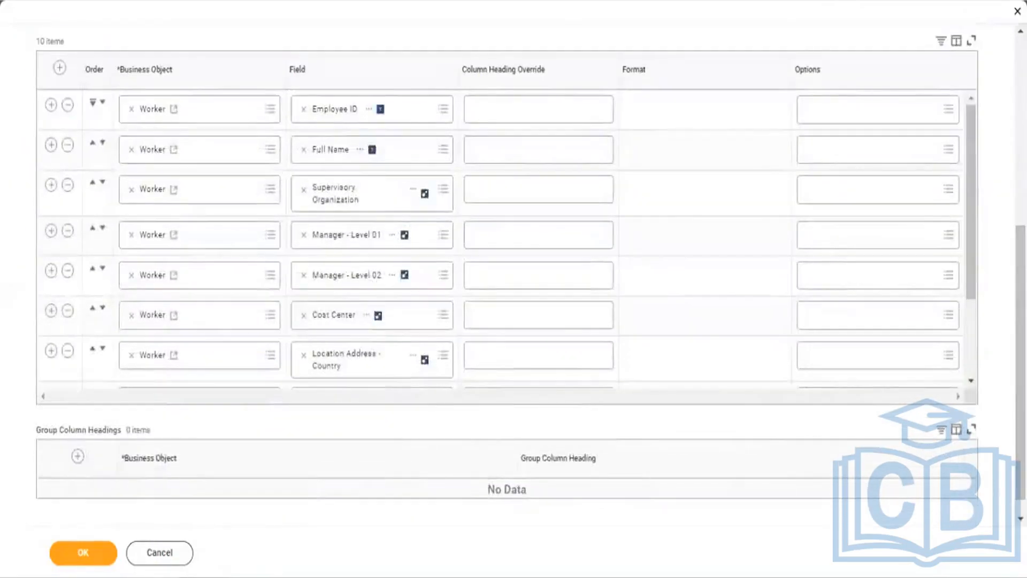
{"action": "scroll", "coordinate": [977, 231], "scroll_direction": "down", "scroll_amount": 3}
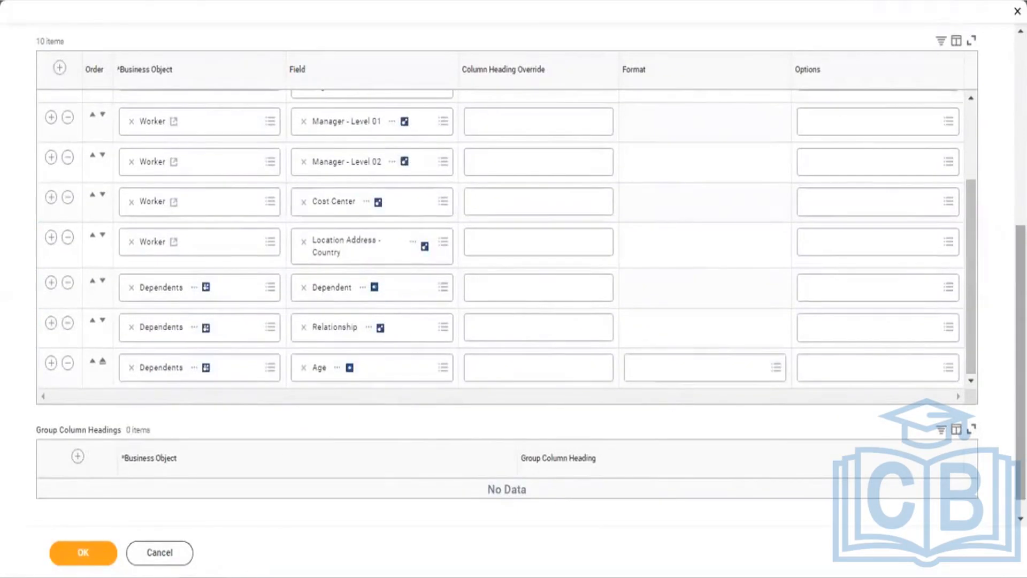
{"action": "scroll", "coordinate": [1019, 364], "scroll_direction": "up", "scroll_amount": 6}
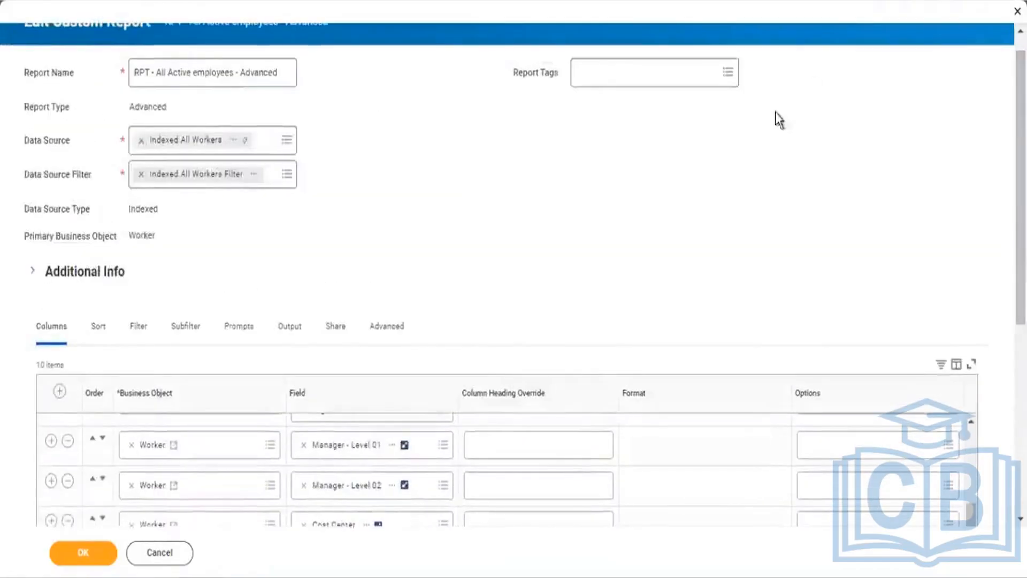
Step: Add an empty And condition row to the Dependents sub-level filter on the Filter tab
{"action": "left_click", "coordinate": [140, 331]}
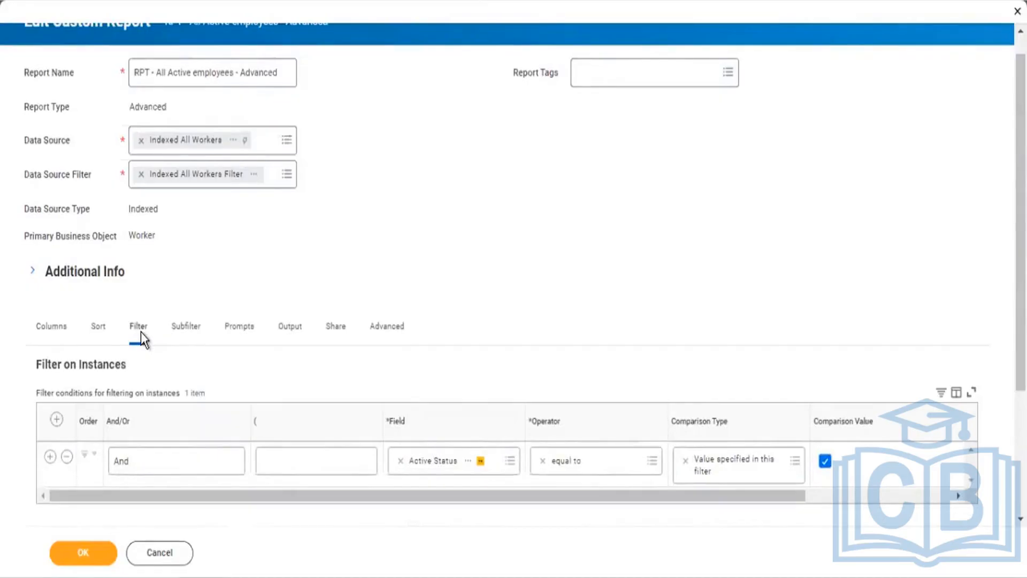
{"action": "left_click", "coordinate": [181, 338]}
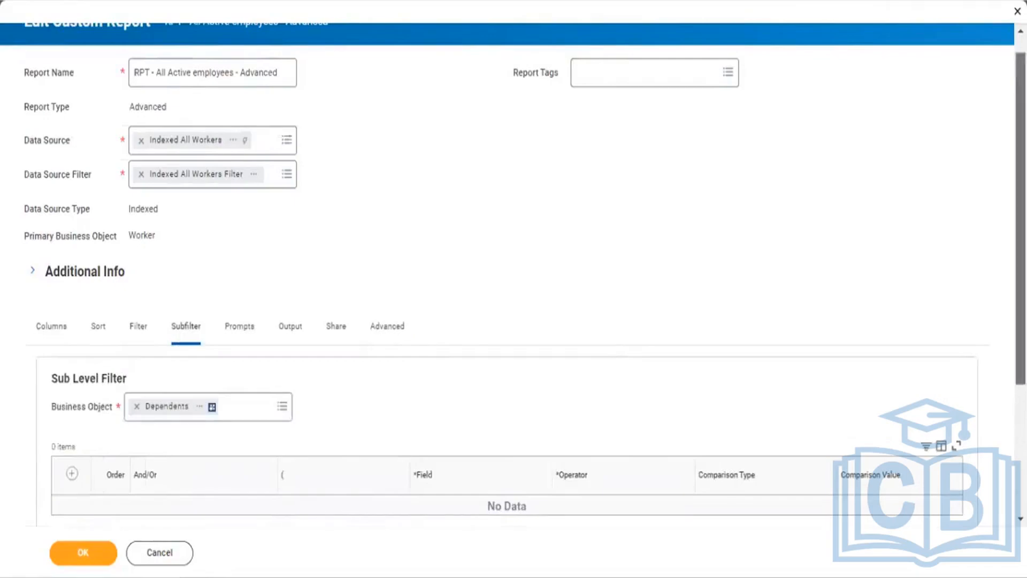
{"action": "scroll", "coordinate": [716, 287], "scroll_direction": "down", "scroll_amount": 2}
{"action": "left_click_drag", "start_coordinate": [1020, 194], "coordinate": [999, 237]}
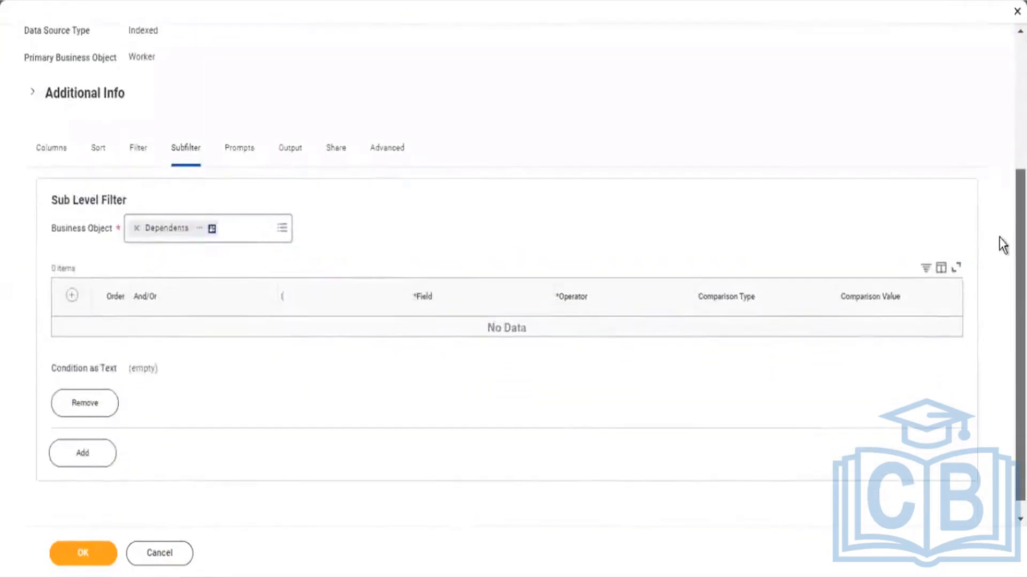
{"action": "scroll", "coordinate": [1000, 233], "scroll_direction": "up", "scroll_amount": 1}
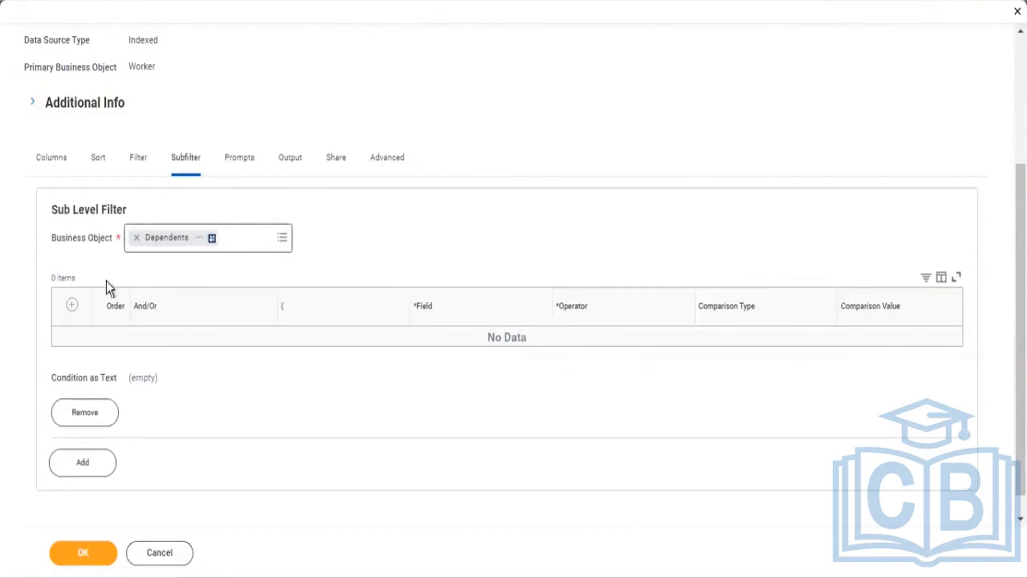
{"action": "left_click", "coordinate": [74, 309]}
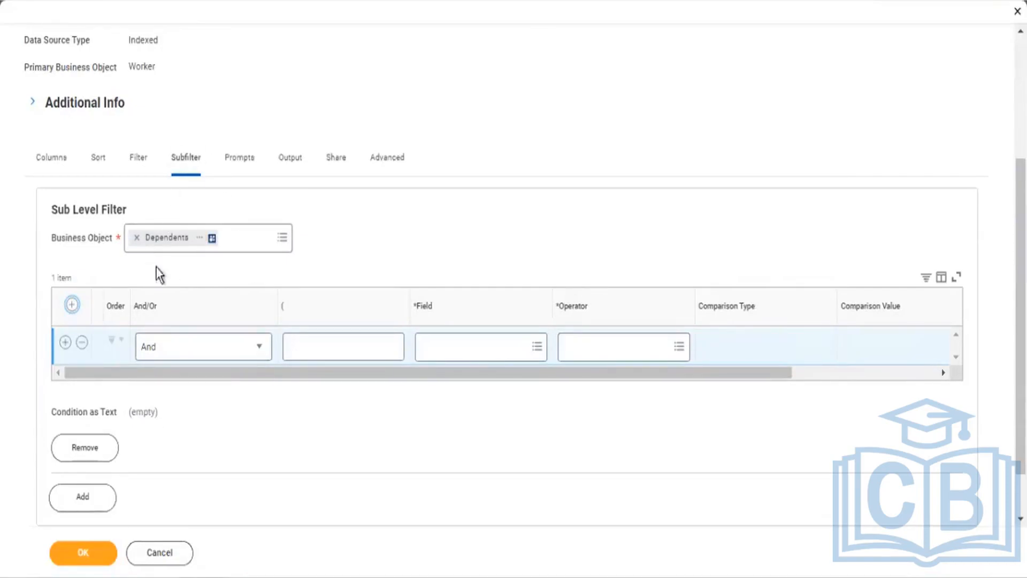
Step: Search the new condition's Field box for 'relationship', finding no matches, then close the editor
{"action": "left_click", "coordinate": [466, 350]}
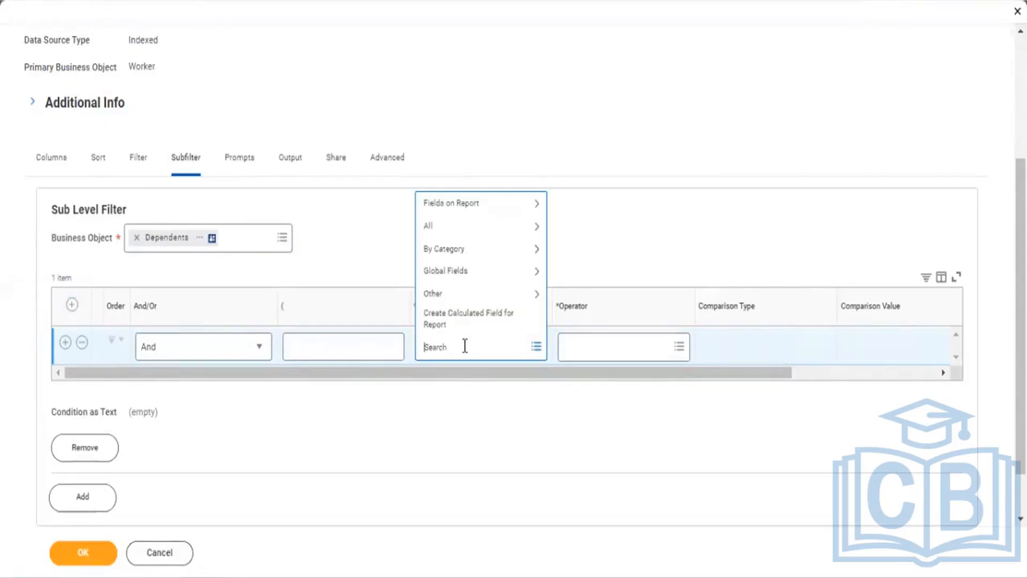
{"action": "type", "text": "relationship"}
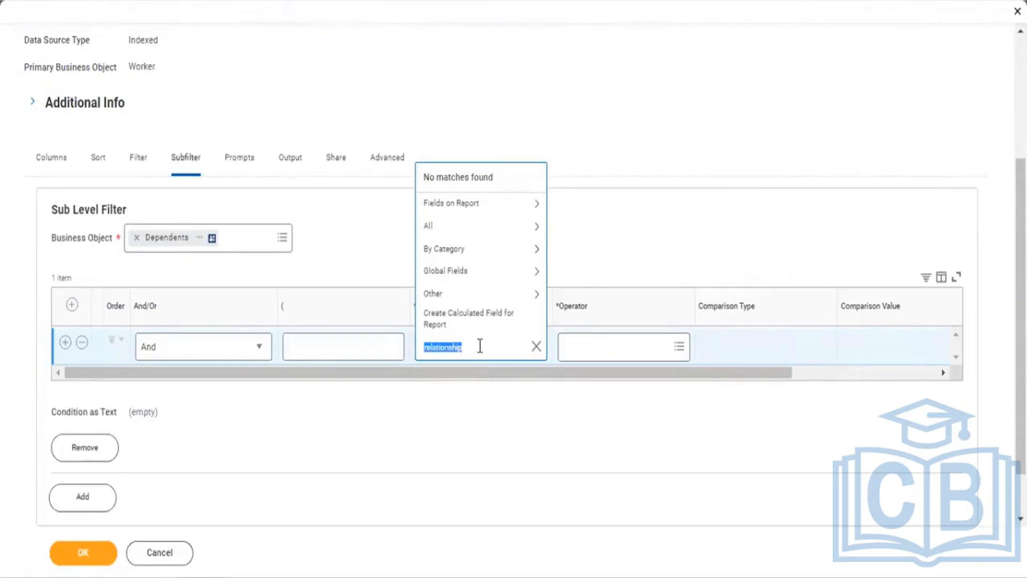
{"action": "left_click", "coordinate": [481, 347]}
{"action": "left_click_drag", "start_coordinate": [1021, 316], "coordinate": [1020, 188]}
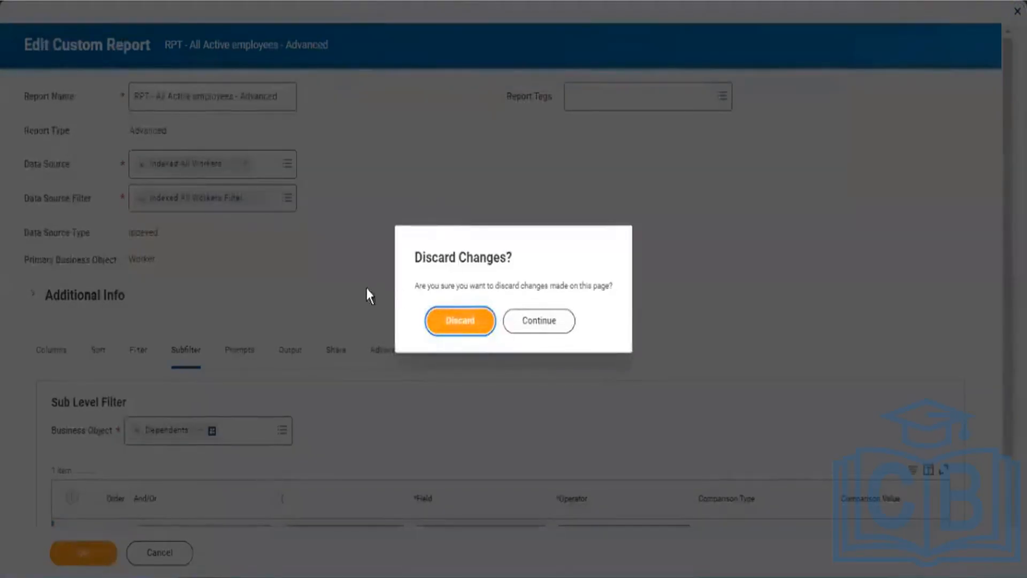
Step: Discard the unsaved report edits and relaunch the View Custom Report task
{"action": "left_click", "coordinate": [459, 319]}
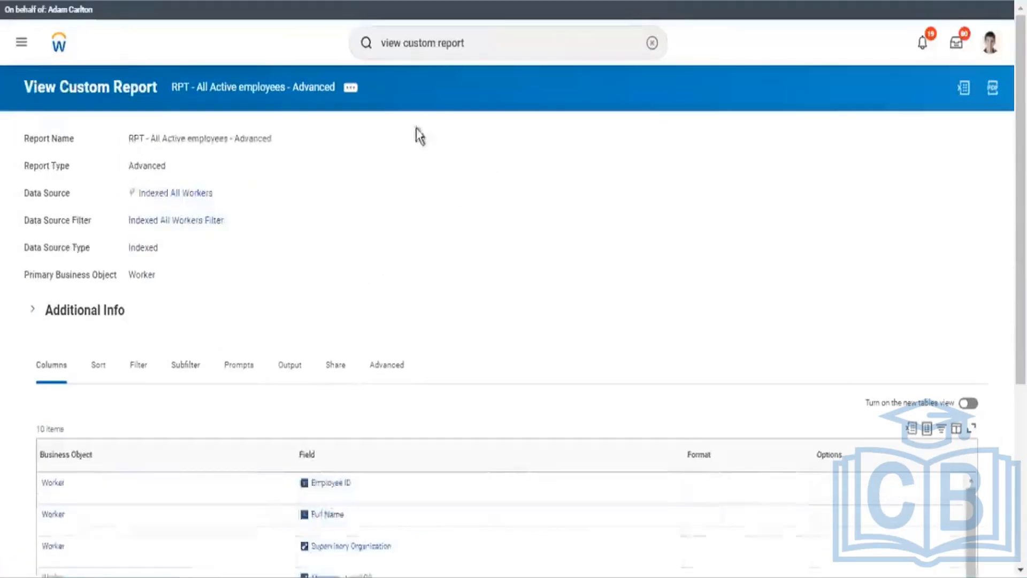
{"action": "left_click", "coordinate": [486, 45]}
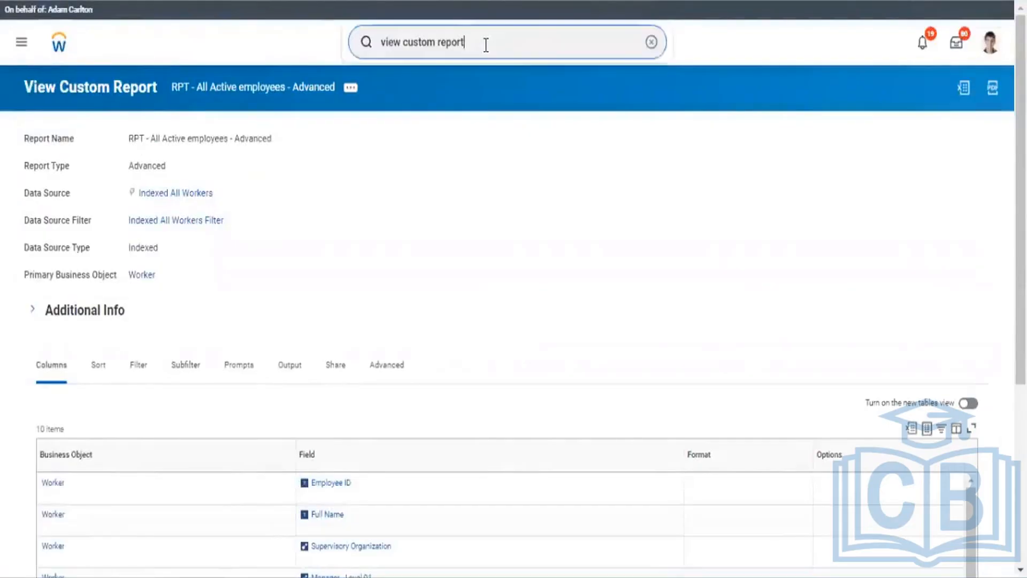
{"action": "key", "text": "Return"}
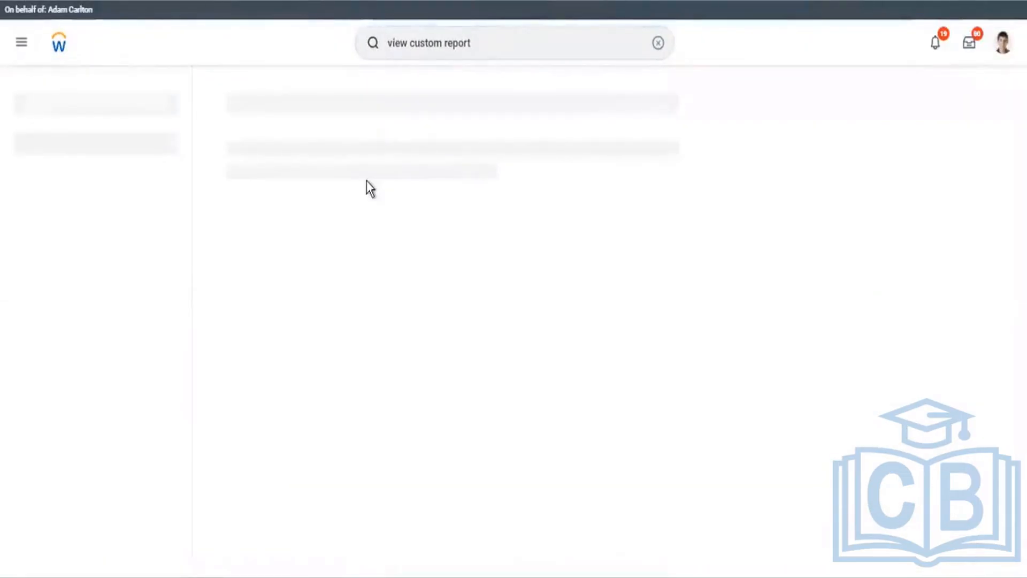
{"action": "left_click", "coordinate": [278, 140]}
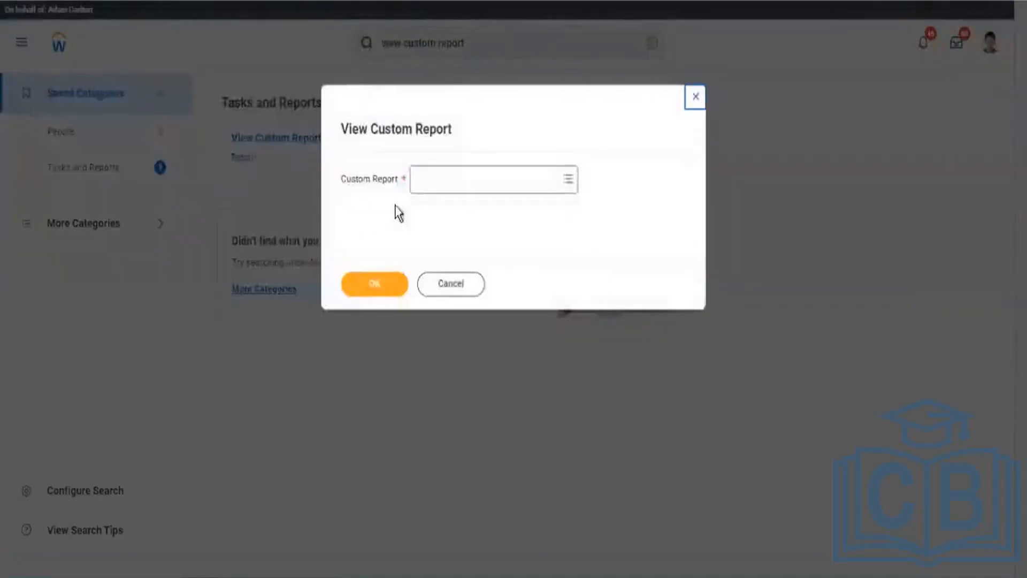
{"action": "left_click", "coordinate": [454, 174]}
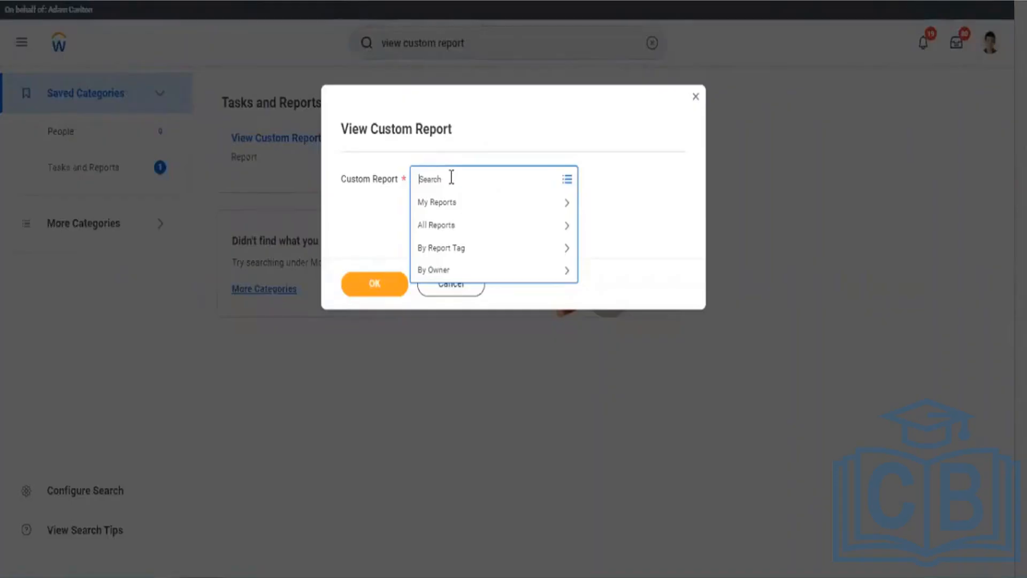
Step: Pick the 'RPT - Active Employees' report in the Custom Report prompt and open it
{"action": "type", "text": "RPT"}
{"action": "key", "text": "Return"}
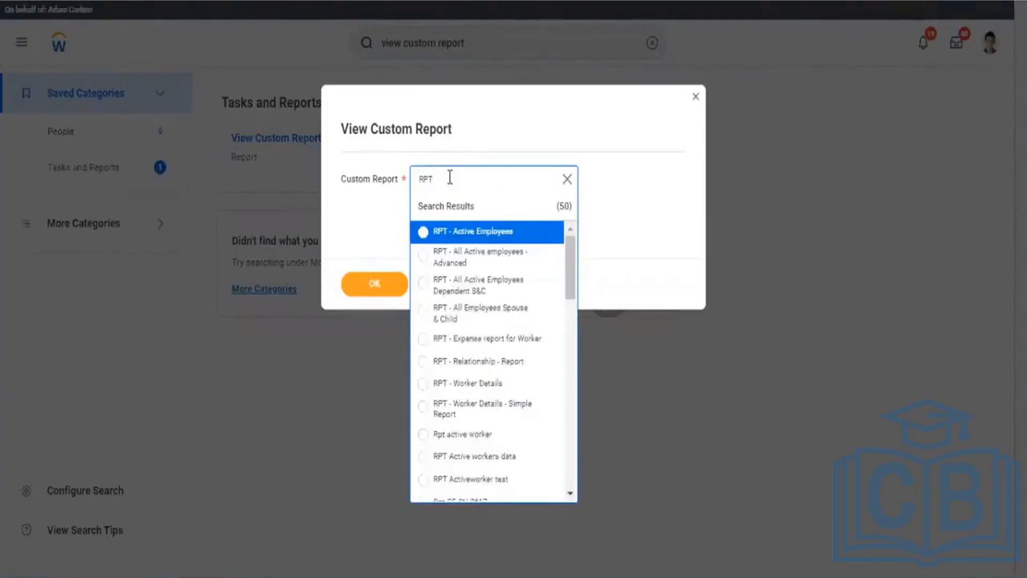
{"action": "type", "text": "- Active"}
{"action": "key", "text": "Return"}
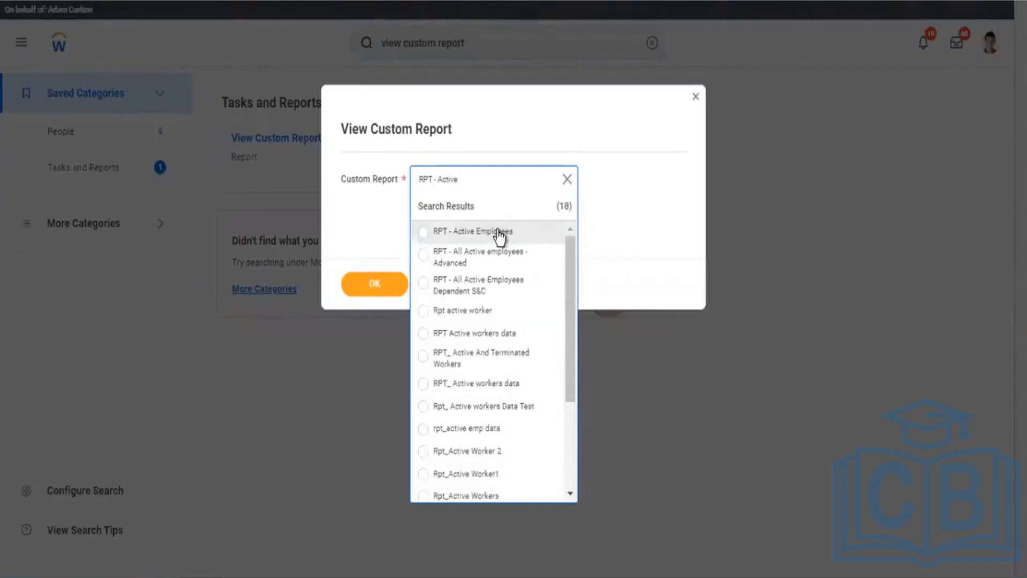
{"action": "left_click", "coordinate": [500, 234]}
{"action": "left_click", "coordinate": [390, 284]}
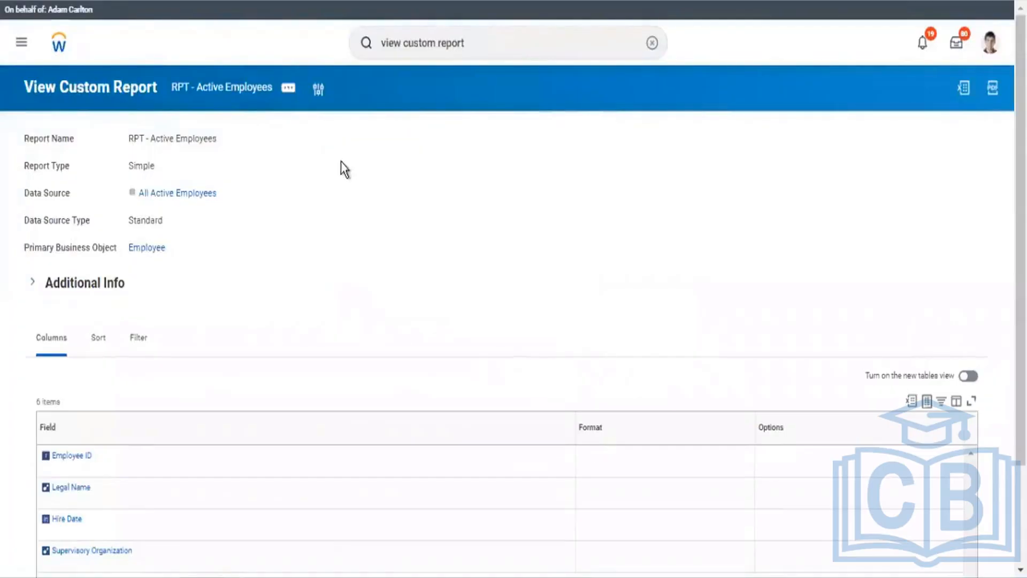
Step: Relaunch View Custom Report, enter 'RPT - Advanced', then close the prompt and discard it
{"action": "left_click", "coordinate": [487, 44]}
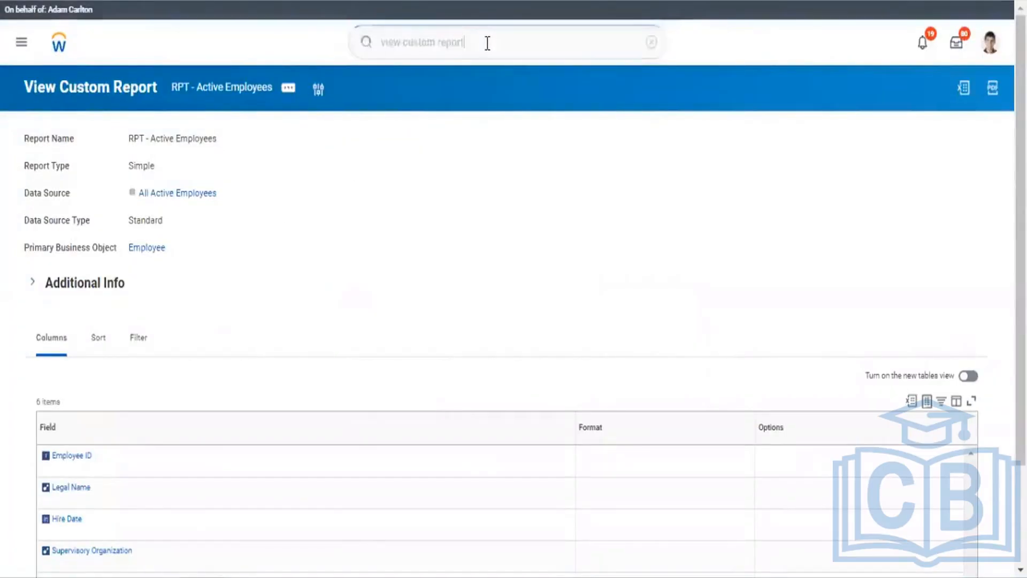
{"action": "key", "text": "Return"}
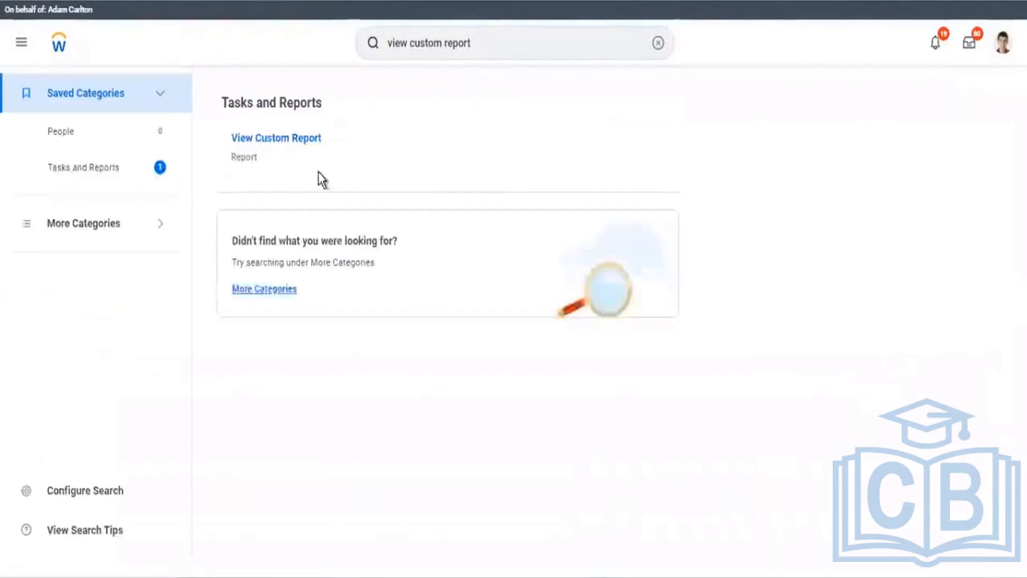
{"action": "left_click", "coordinate": [297, 140]}
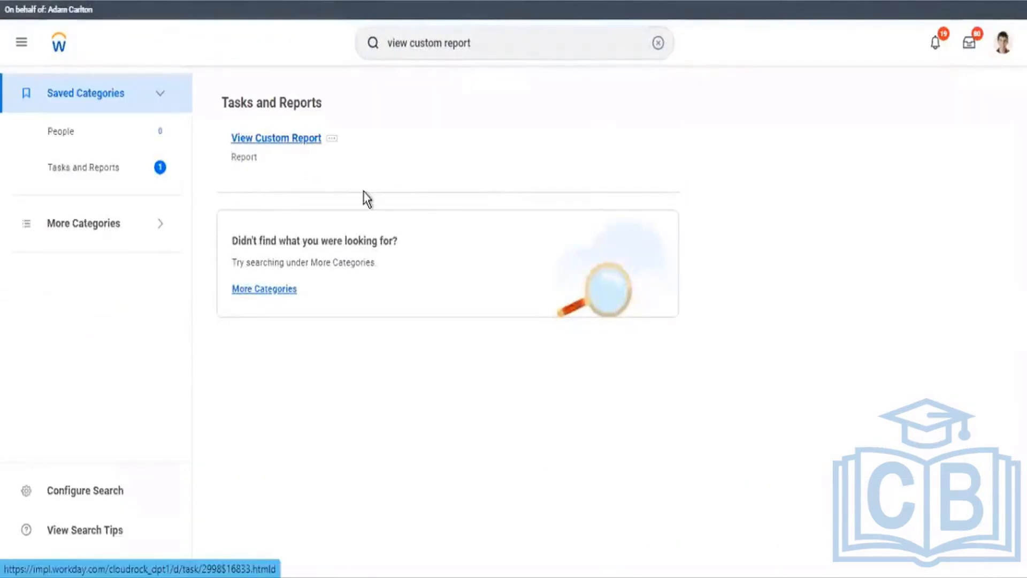
{"action": "left_click", "coordinate": [448, 181]}
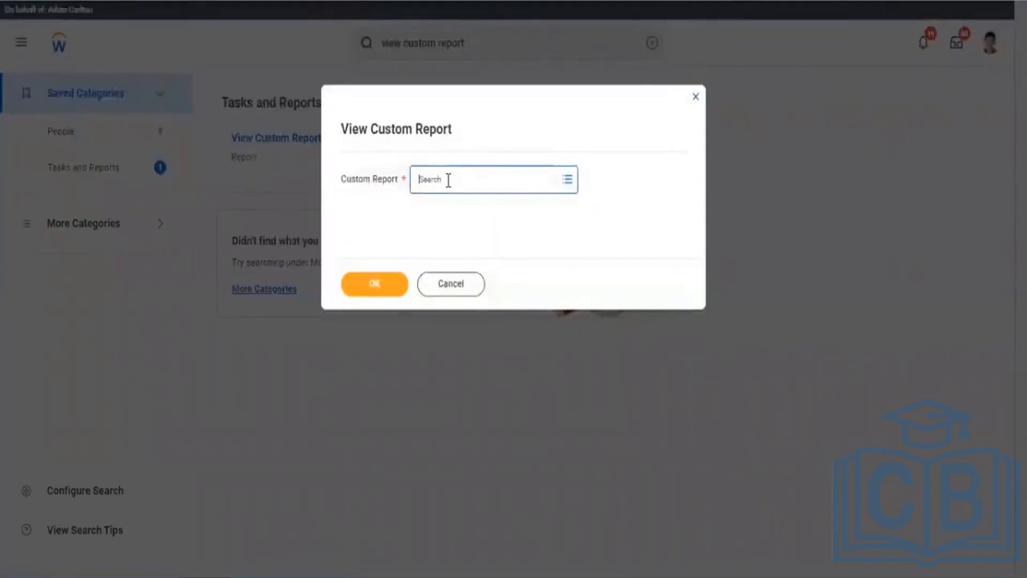
{"action": "type", "text": "RPT"}
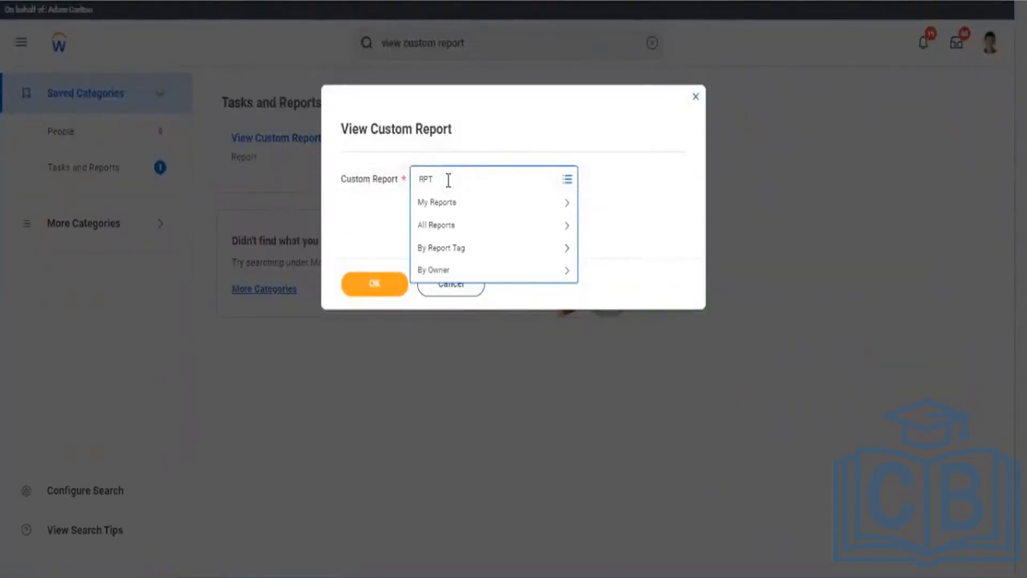
{"action": "type", "text": " - Advanced"}
{"action": "key", "text": "Return"}
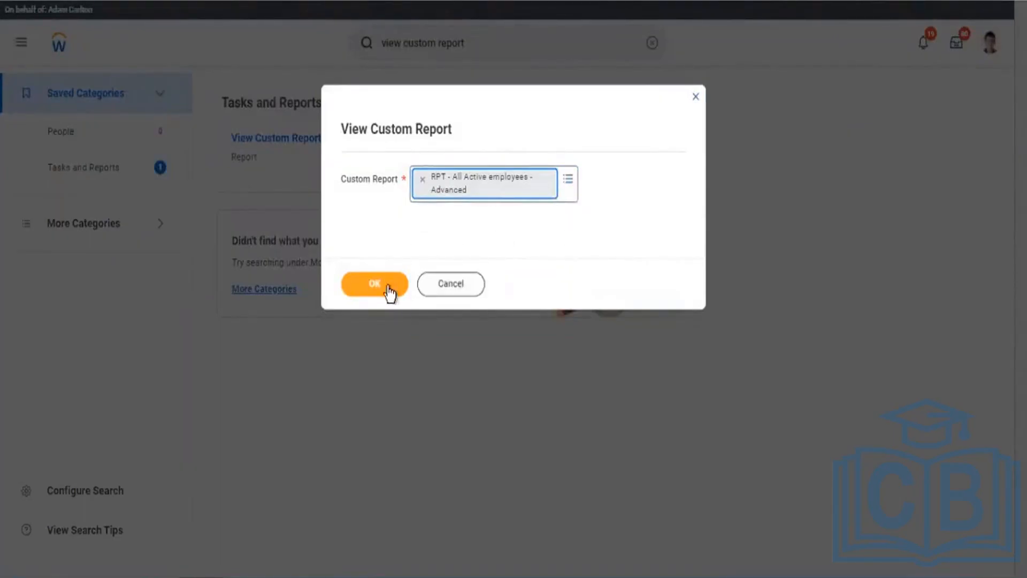
{"action": "left_click", "coordinate": [696, 98]}
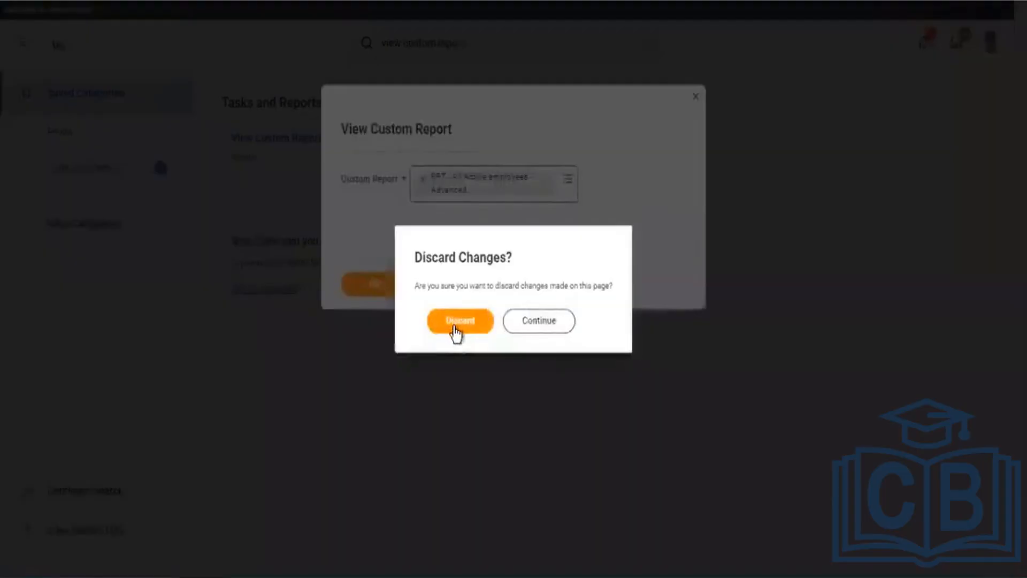
{"action": "left_click", "coordinate": [453, 326]}
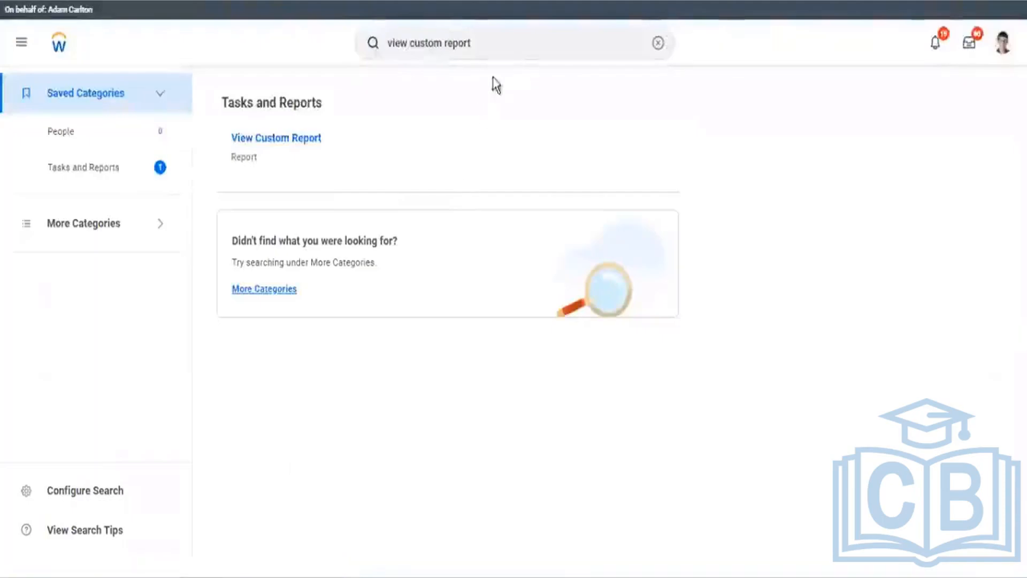
Step: Start a Create Custom Report named 'CR - Employee Data with out Domestic'
{"action": "triple_click", "coordinate": [479, 39]}
{"action": "type", "text": "cre"}
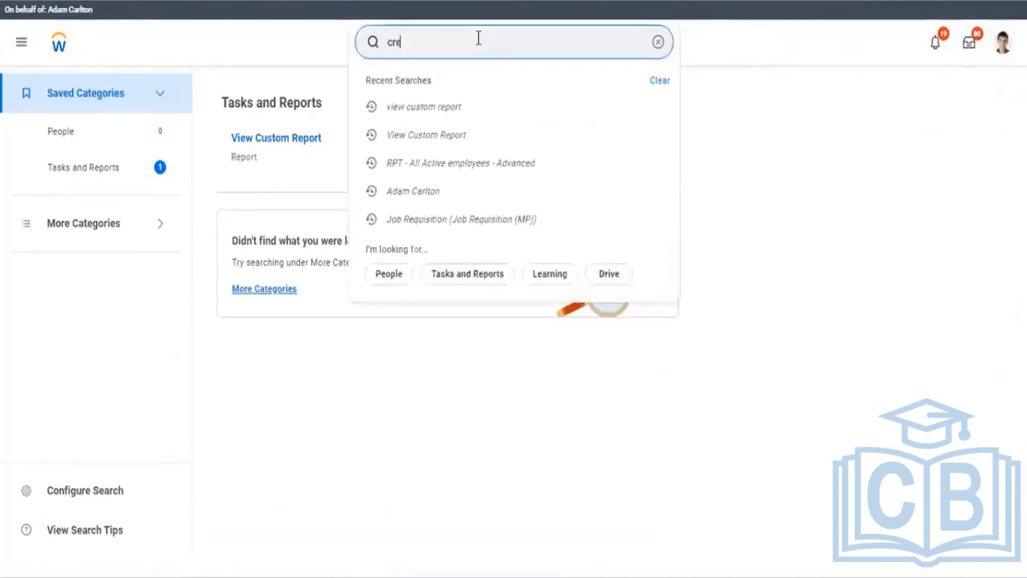
{"action": "type", "text": "ate cust"}
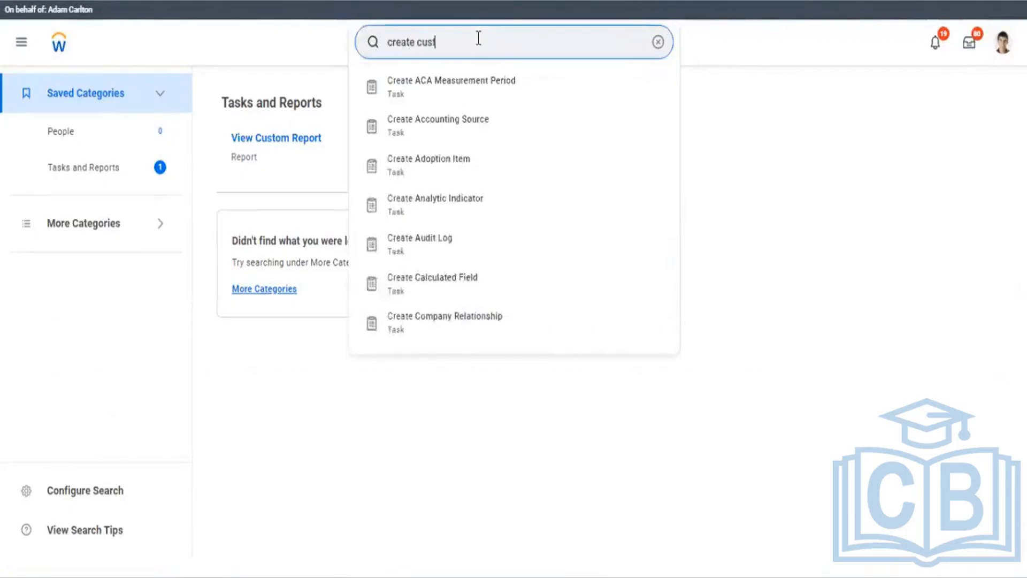
{"action": "type", "text": " report"}
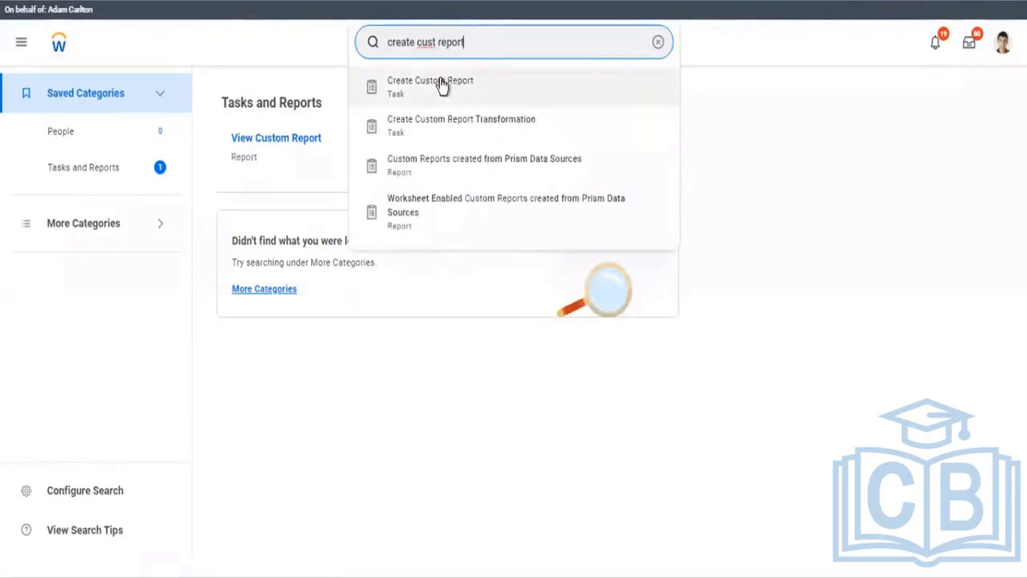
{"action": "left_click", "coordinate": [442, 86]}
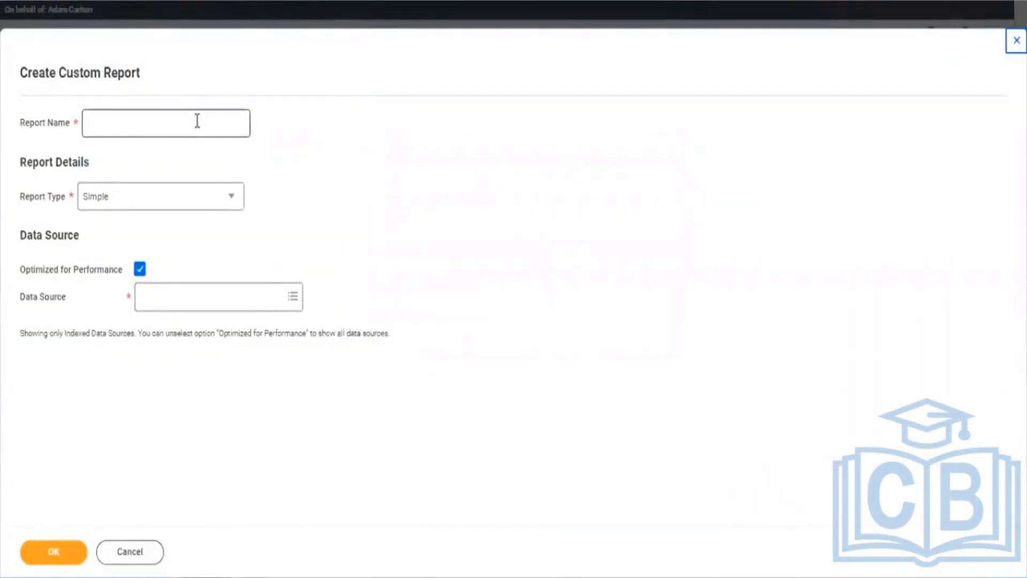
{"action": "left_click", "coordinate": [197, 121]}
{"action": "type", "text": "CR -"}
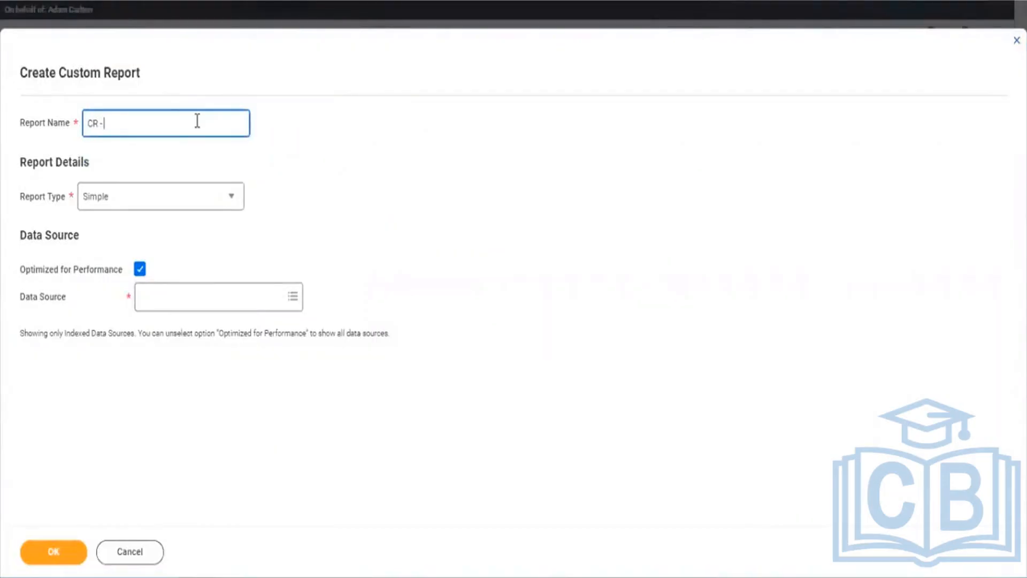
{"action": "type", "text": " Employee Data with O"}
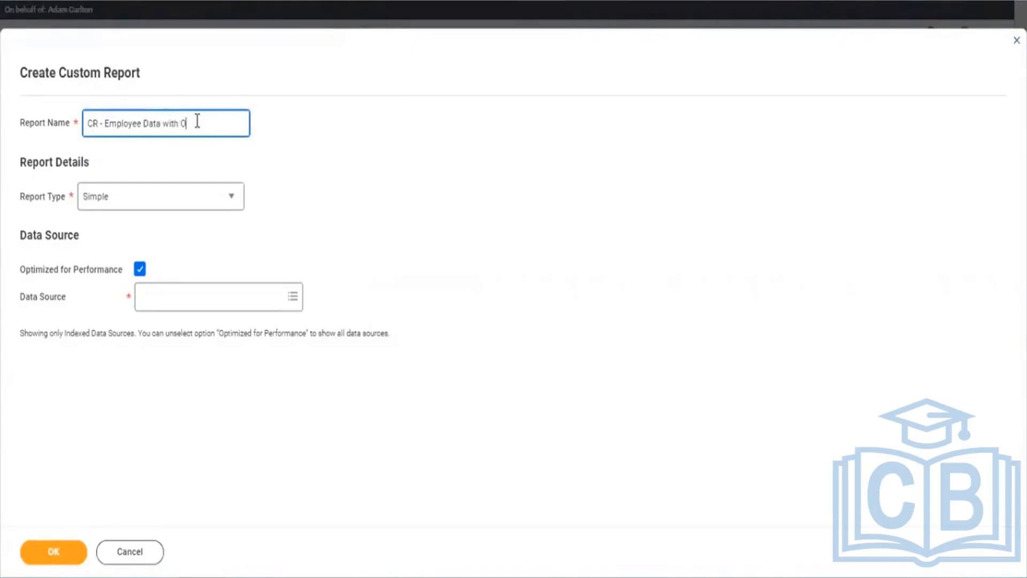
{"action": "key", "text": "BackSpace"}
{"action": "type", "text": "out"}
{"action": "type", "text": " Domesti"}
{"action": "type", "text": "c"}
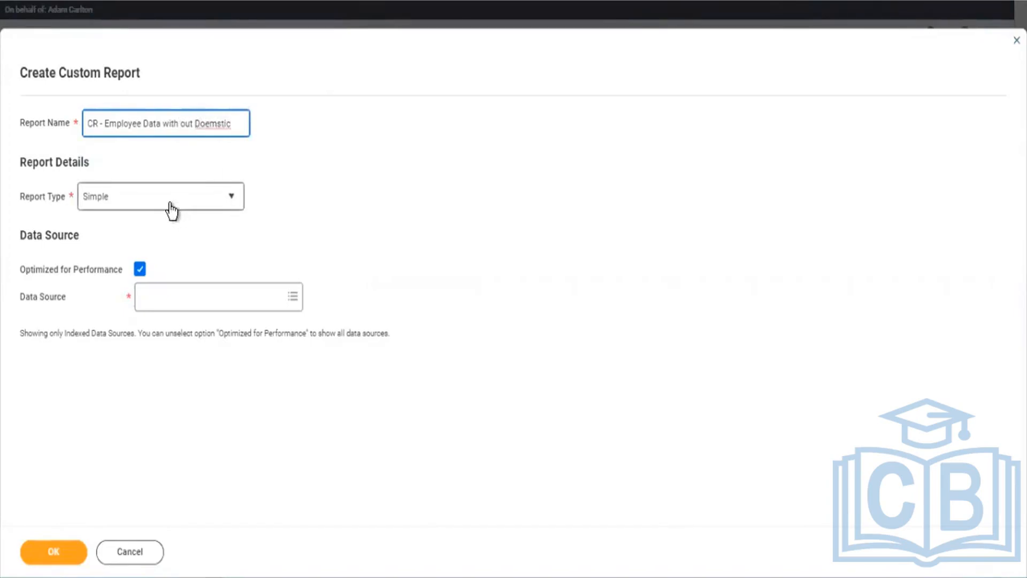
Step: Set the report type to Advanced, fix the name's spelling, and turn off Optimized for Performance
{"action": "left_click", "coordinate": [171, 209]}
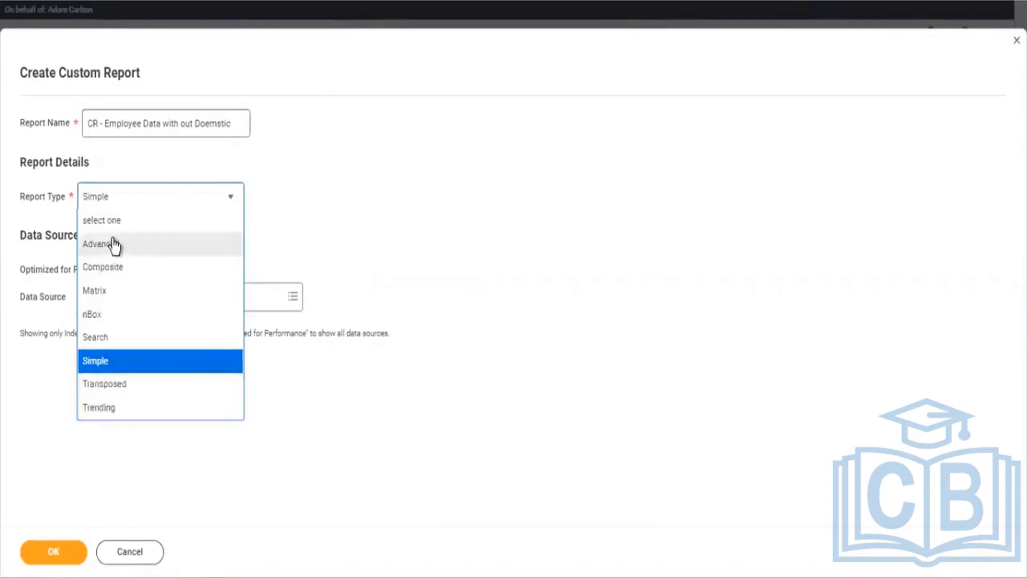
{"action": "left_click", "coordinate": [113, 248]}
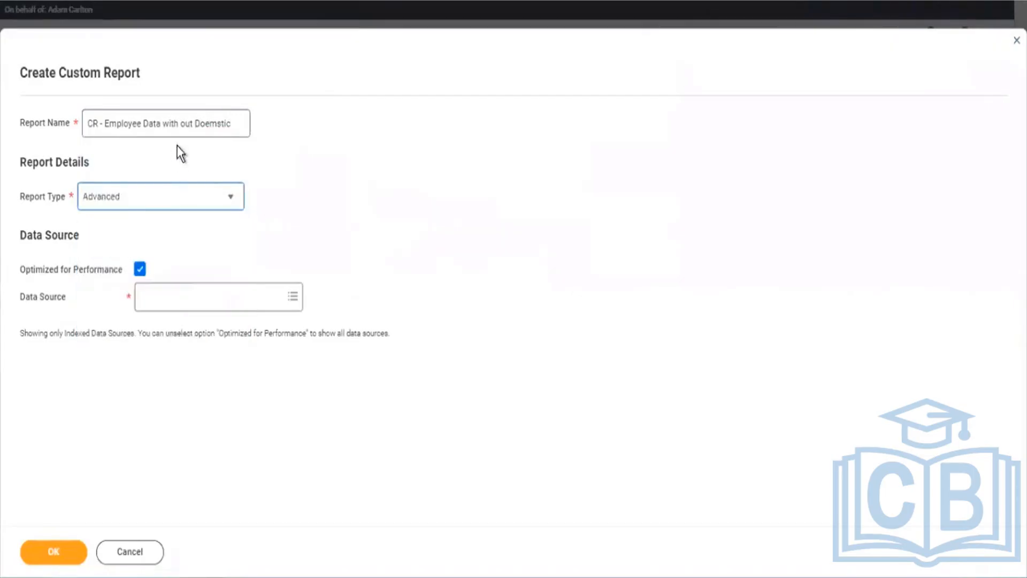
{"action": "left_click", "coordinate": [208, 122]}
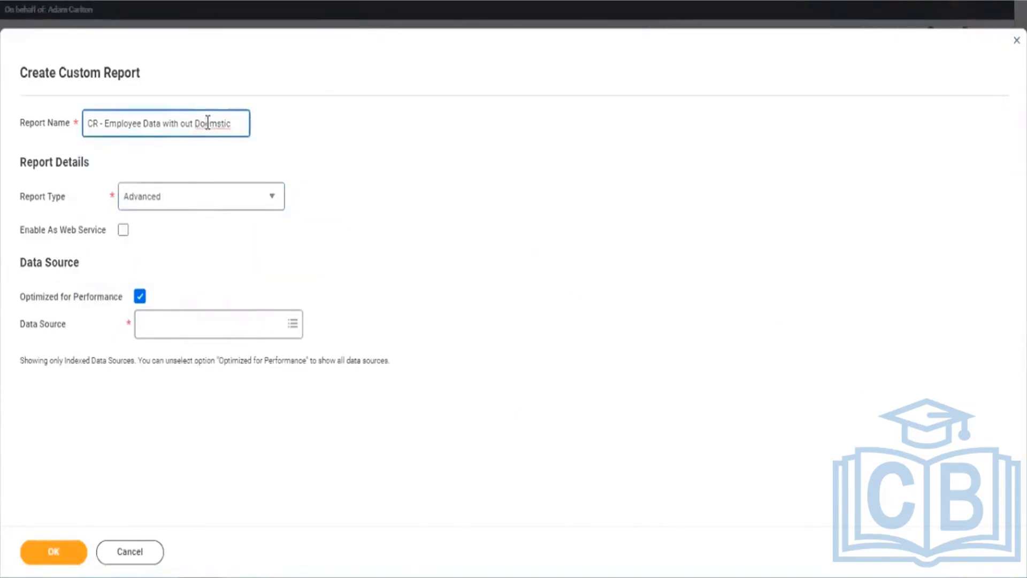
{"action": "key", "text": "BackSpace"}
{"action": "type", "text": "e"}
{"action": "left_click", "coordinate": [140, 297]}
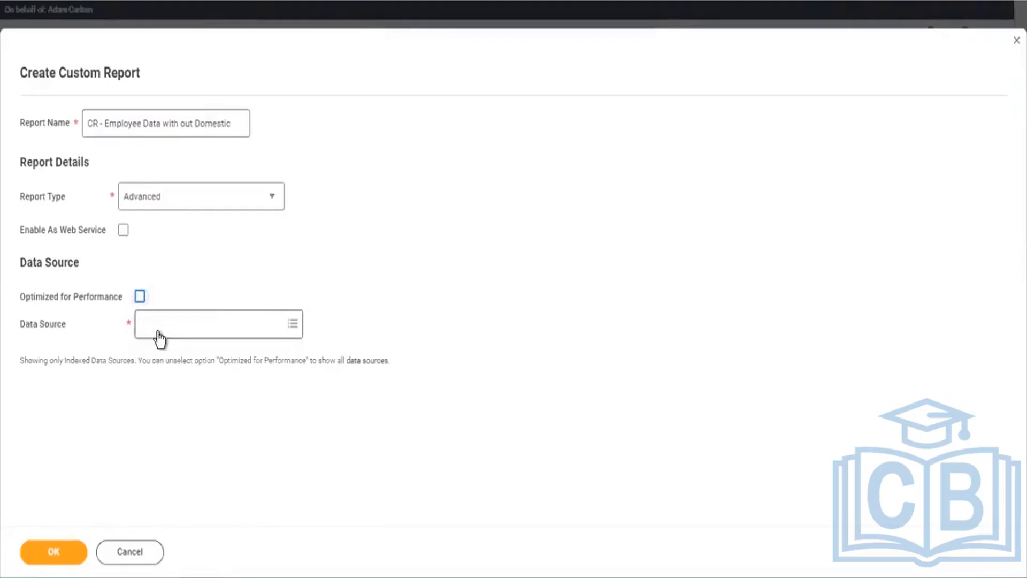
{"action": "left_click", "coordinate": [160, 329]}
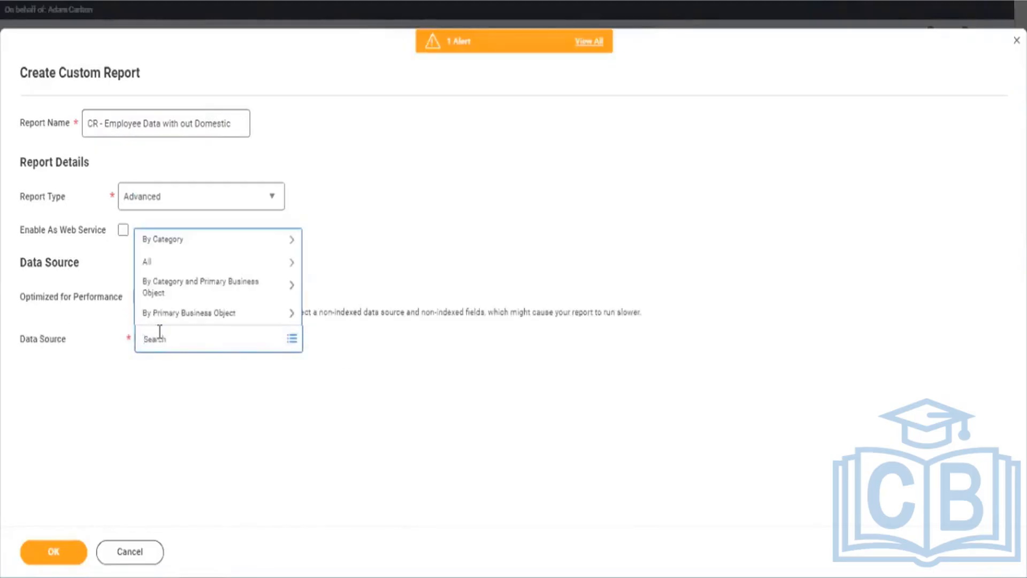
Step: Enter 'all active and t' in the Data Source search, enlarging the page
{"action": "type", "text": "All active and"}
{"action": "left_click", "coordinate": [159, 331]}
{"action": "type", "text": "te"}
{"action": "key", "text": "BackSpace"}
{"action": "key", "text": "BackSpace"}
{"action": "key", "text": "ctrl+plus"}
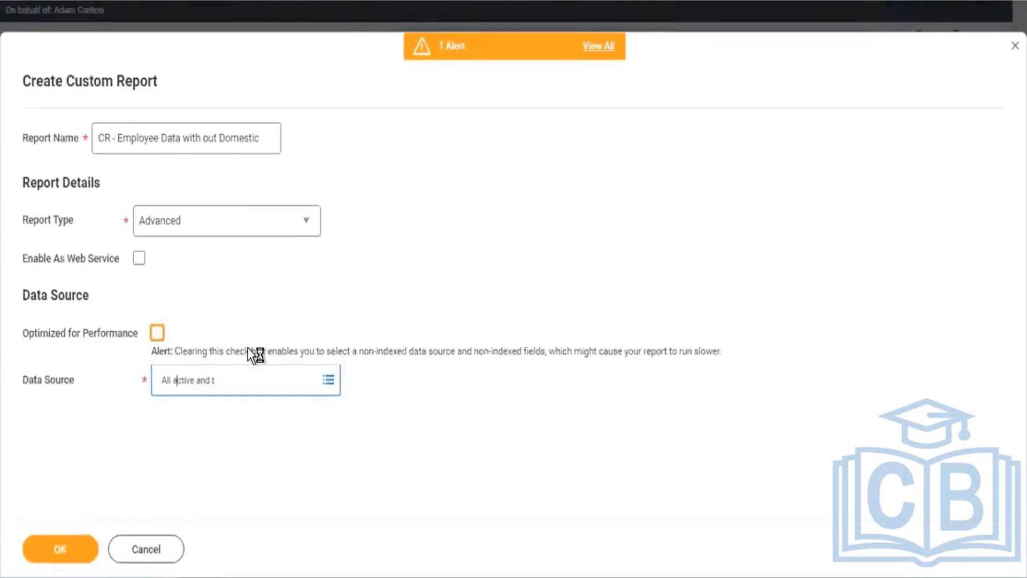
{"action": "left_click", "coordinate": [244, 382]}
{"action": "type", "text": "erminat"}
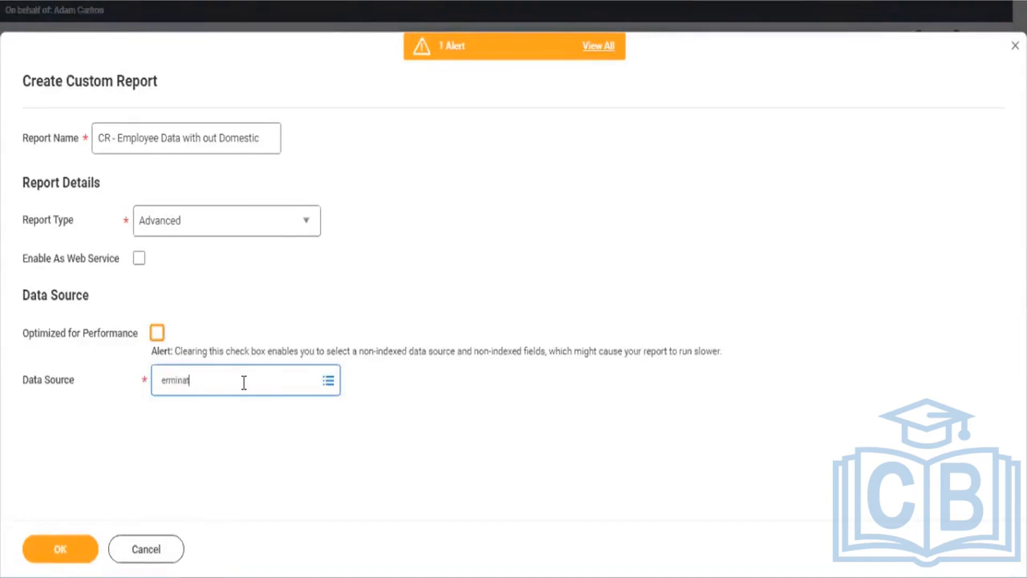
{"action": "left_click_drag", "start_coordinate": [244, 382], "coordinate": [112, 391]}
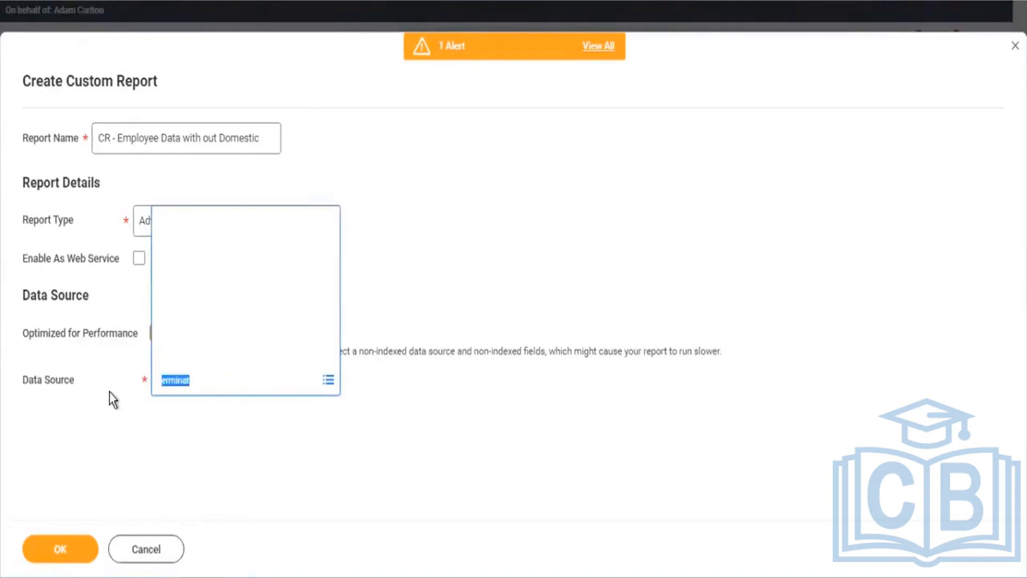
{"action": "type", "text": "all a"}
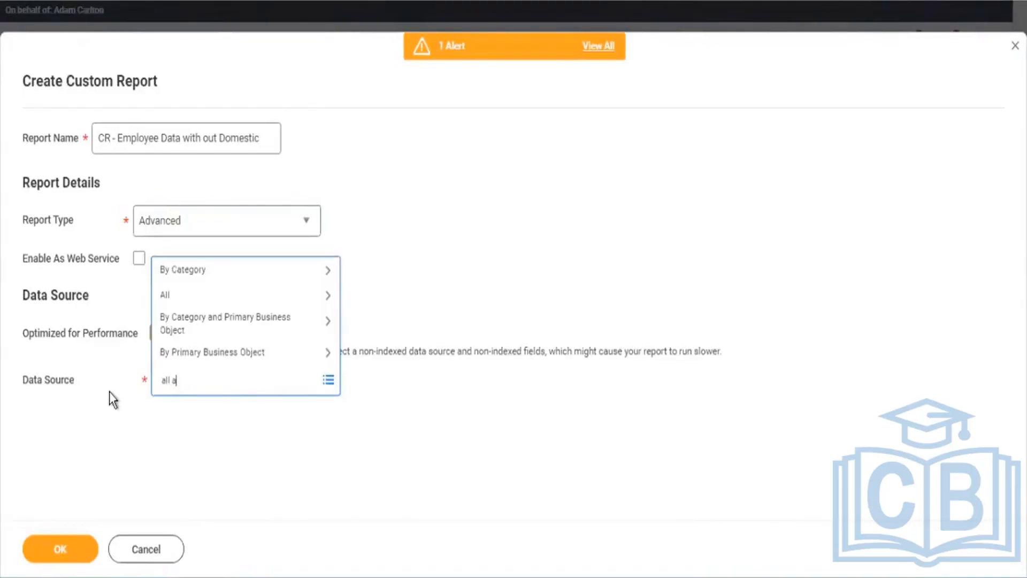
{"action": "type", "text": "ctive and t"}
Step: Search 'All active and terminated' and select All Active and Terminated Workers as data source
{"action": "key", "text": "Return"}
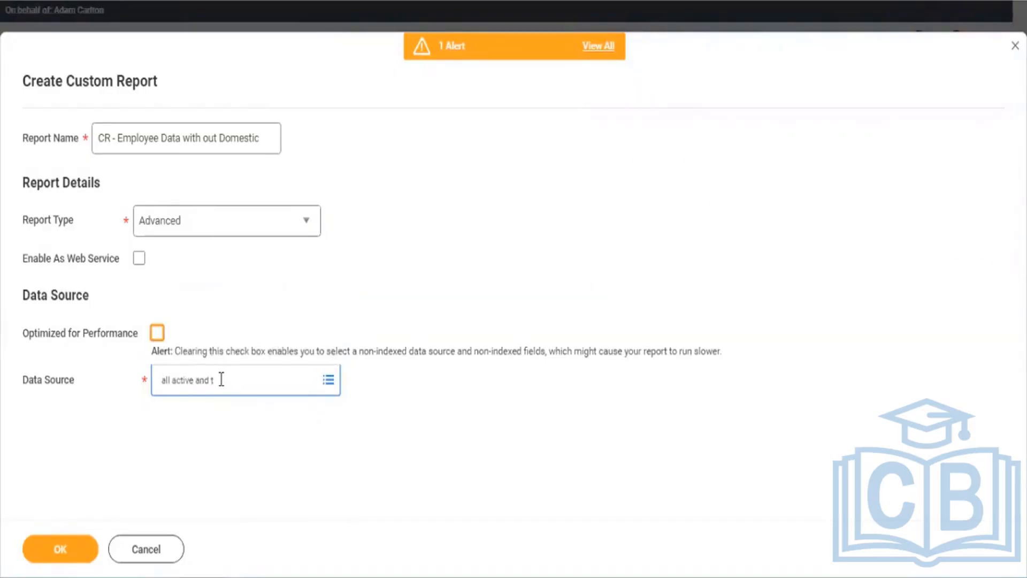
{"action": "type", "text": "erm"}
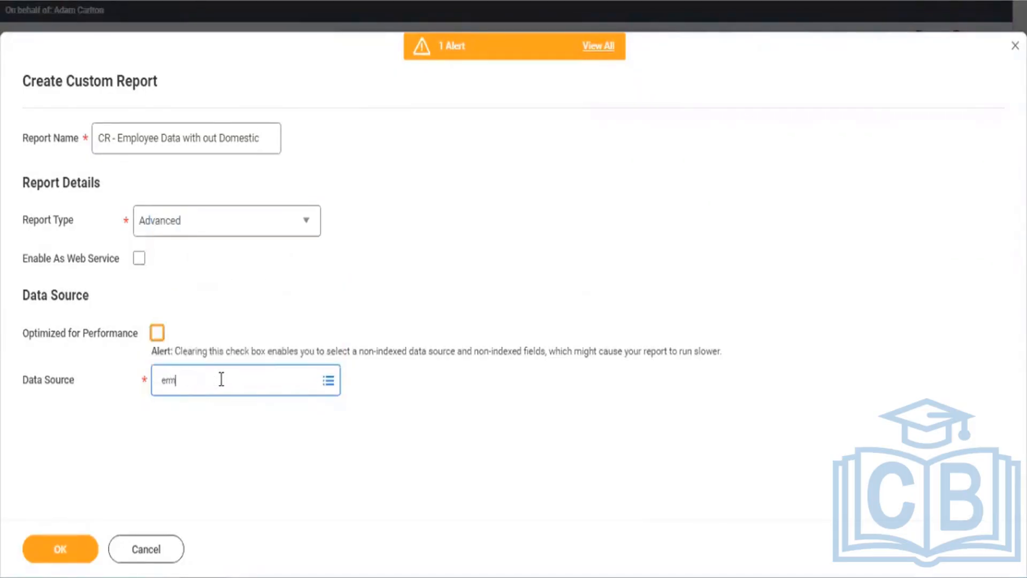
{"action": "key", "text": "Return"}
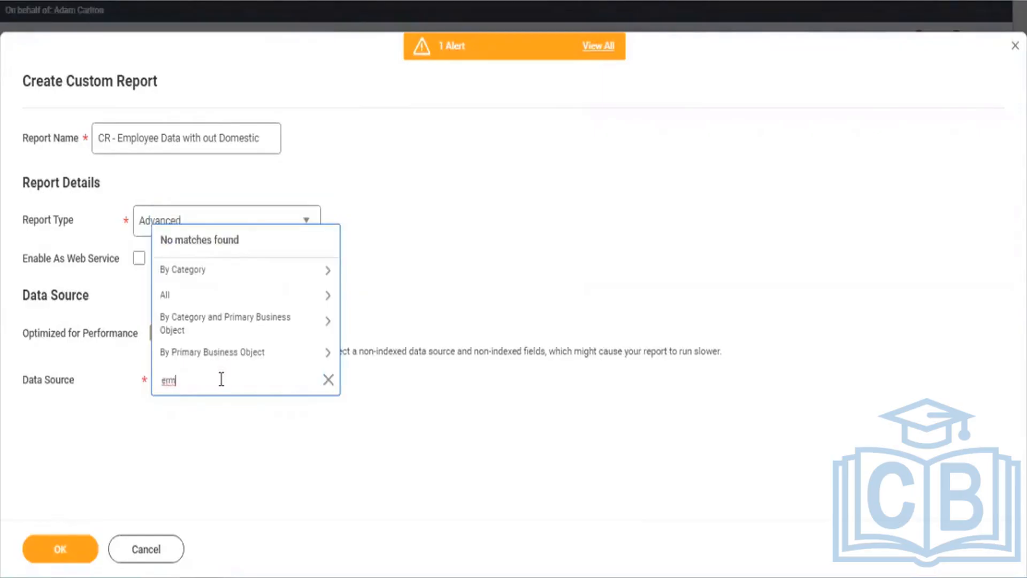
{"action": "key", "text": "ctrl+a"}
{"action": "type", "text": "All active and terminated"}
{"action": "key", "text": "Return"}
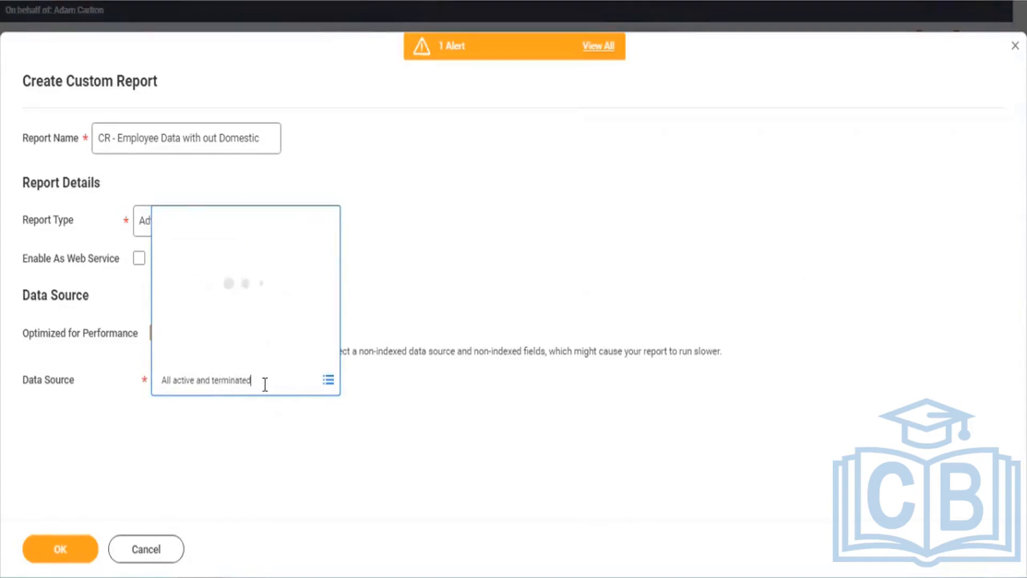
{"action": "left_click", "coordinate": [219, 308]}
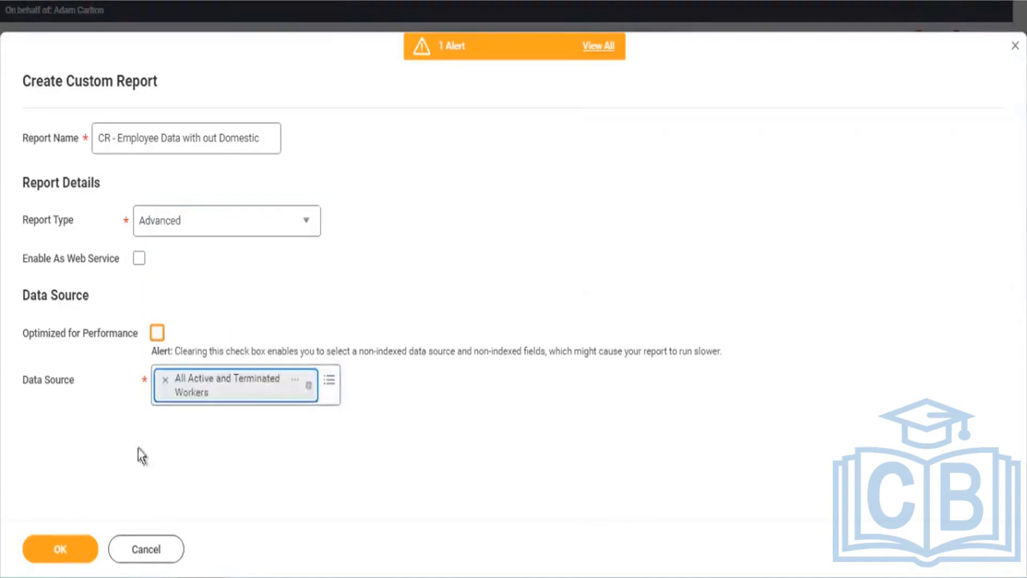
Step: Create the report and add a subfilter with Dependents as its business object
{"action": "left_click", "coordinate": [72, 554]}
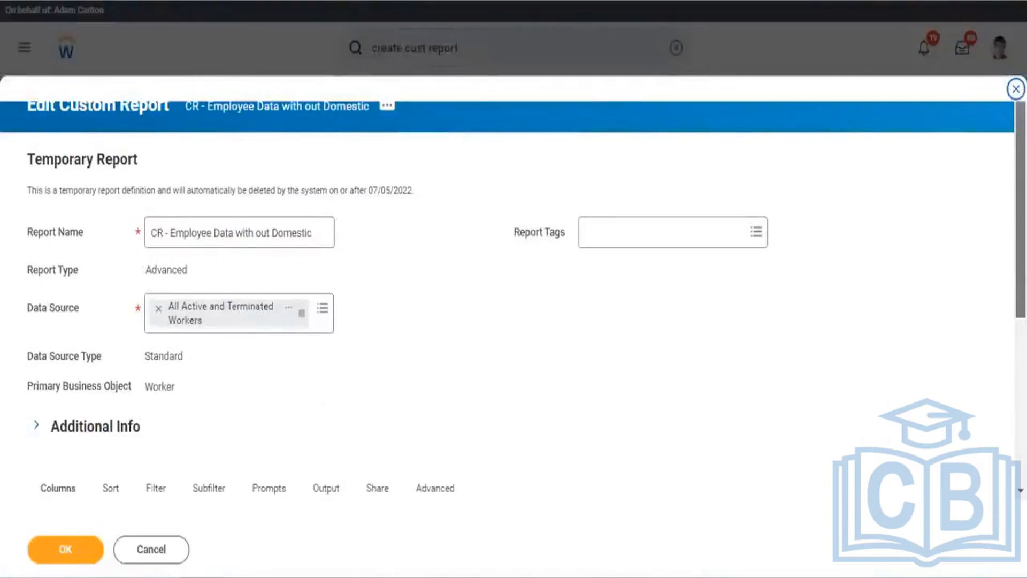
{"action": "scroll", "coordinate": [685, 176], "scroll_direction": "down", "scroll_amount": 5}
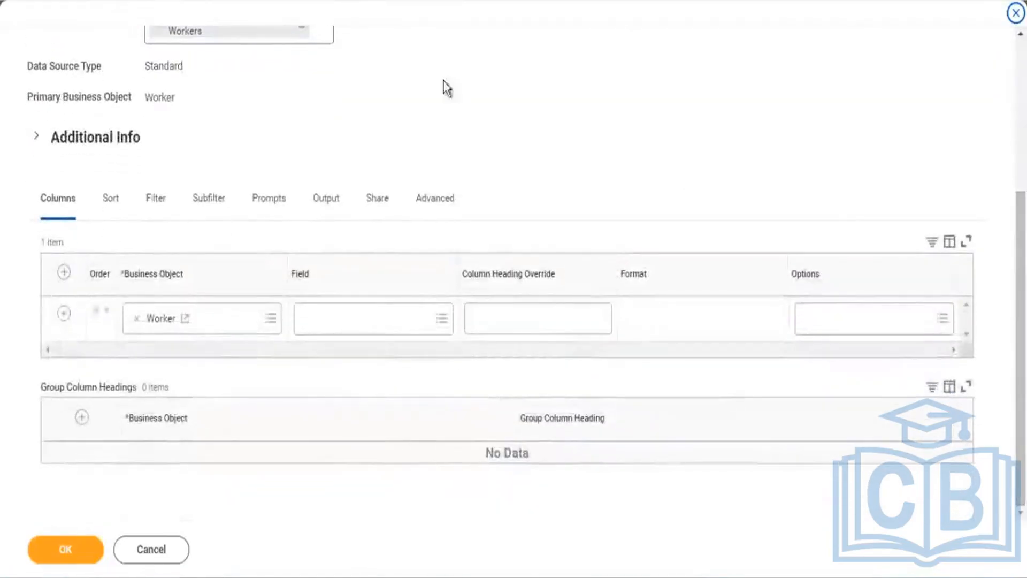
{"action": "left_click", "coordinate": [213, 208]}
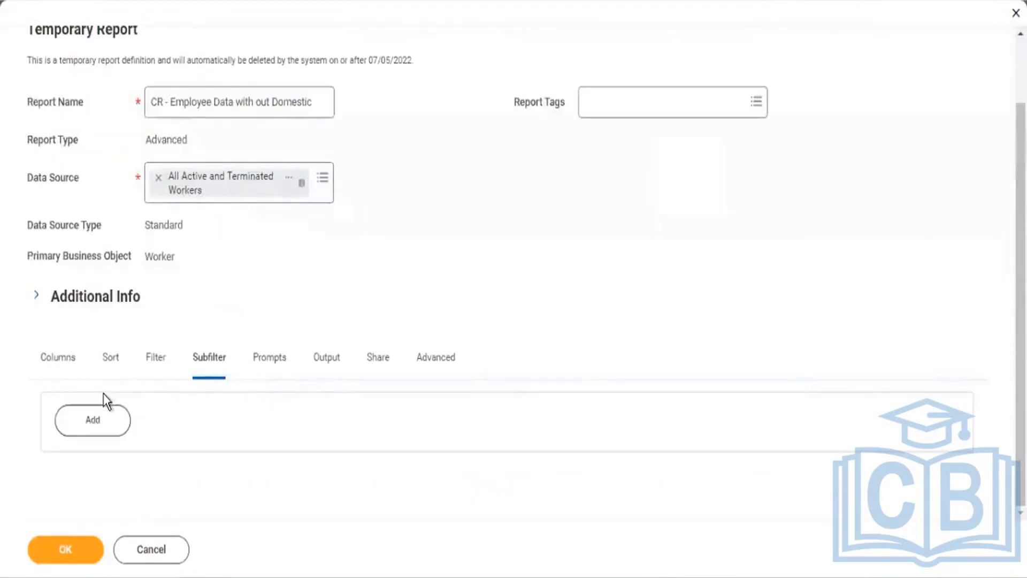
{"action": "left_click", "coordinate": [102, 427]}
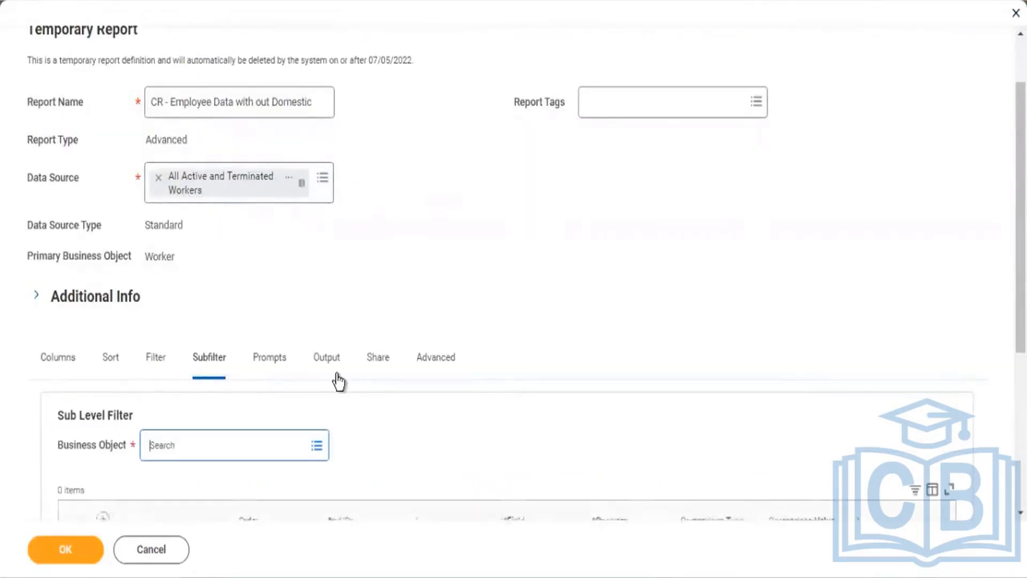
{"action": "left_click_drag", "start_coordinate": [1021, 214], "coordinate": [1021, 363]}
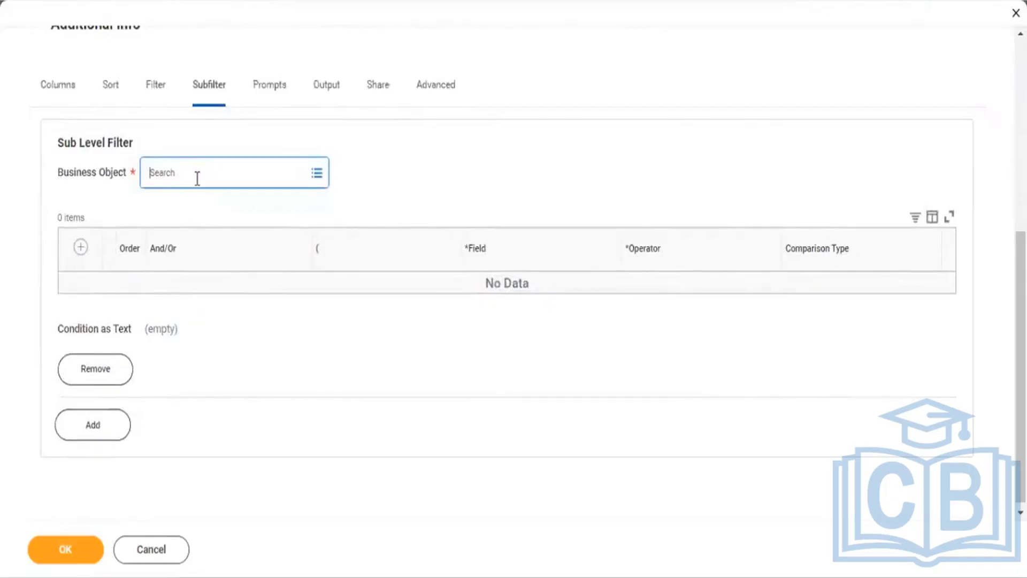
{"action": "type", "text": "Depende"}
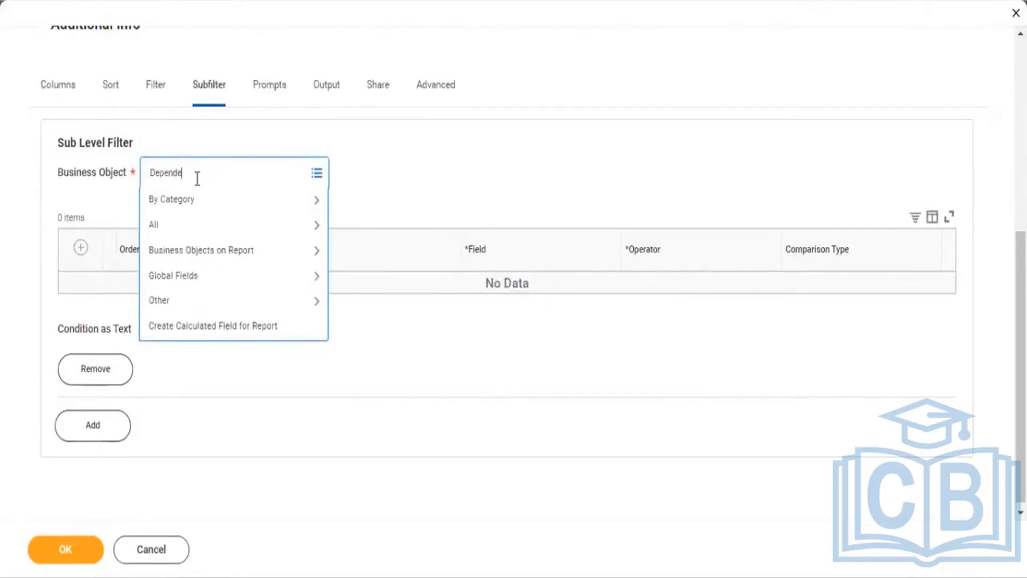
{"action": "key", "text": "Return"}
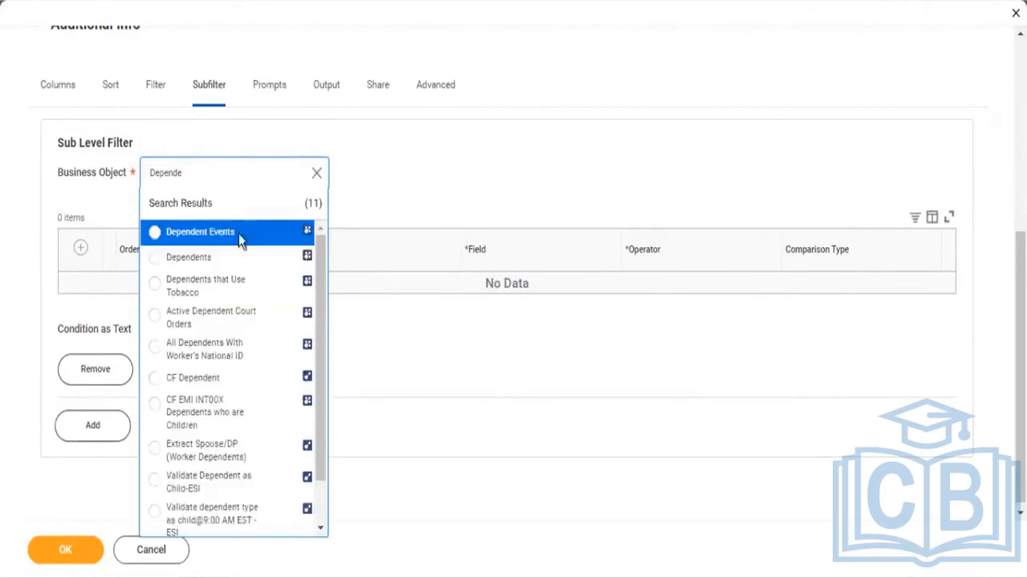
{"action": "left_click", "coordinate": [209, 262]}
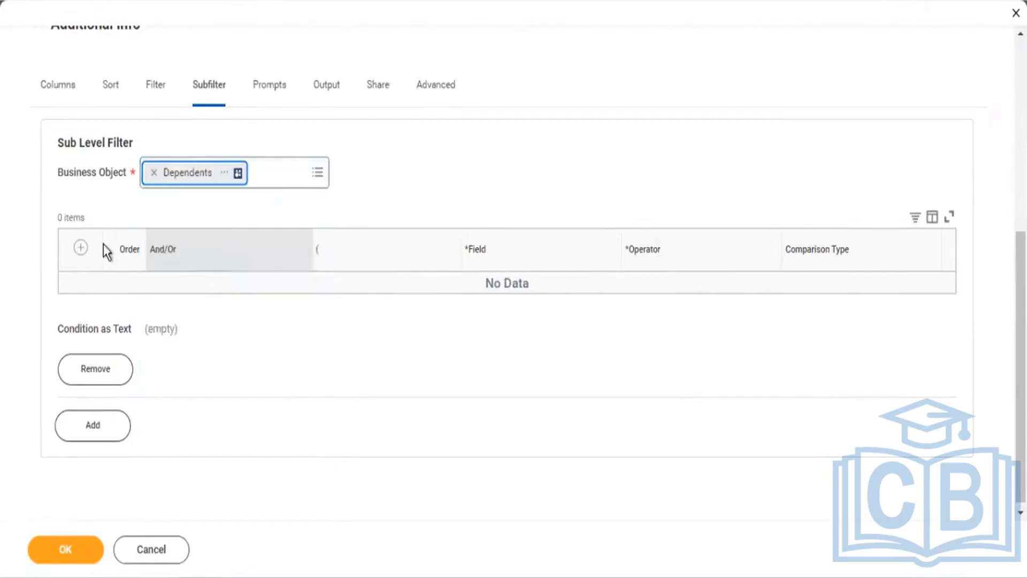
Step: Add a subfilter condition row using the Relationship field
{"action": "left_click", "coordinate": [81, 247]}
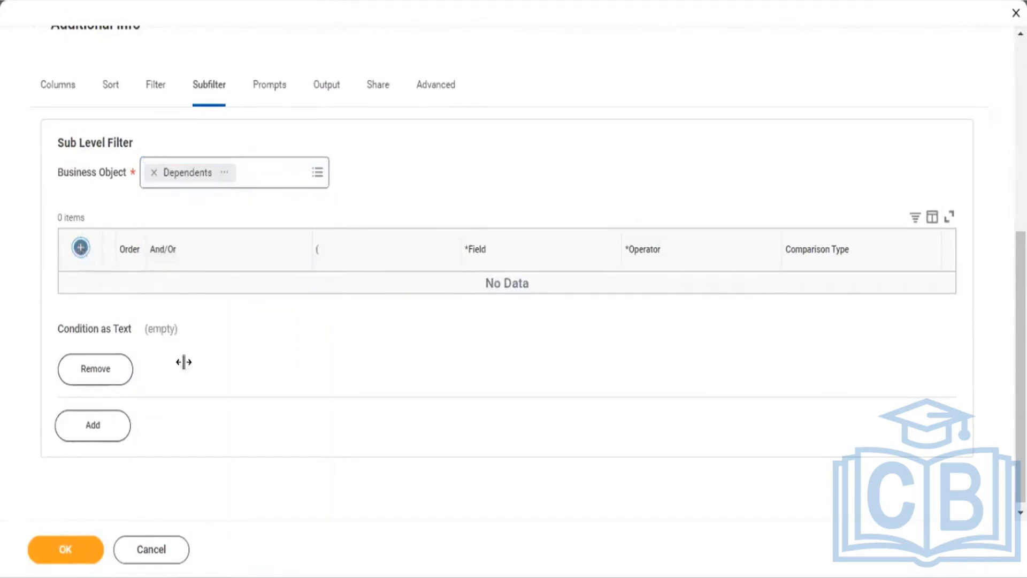
{"action": "left_click", "coordinate": [502, 298]}
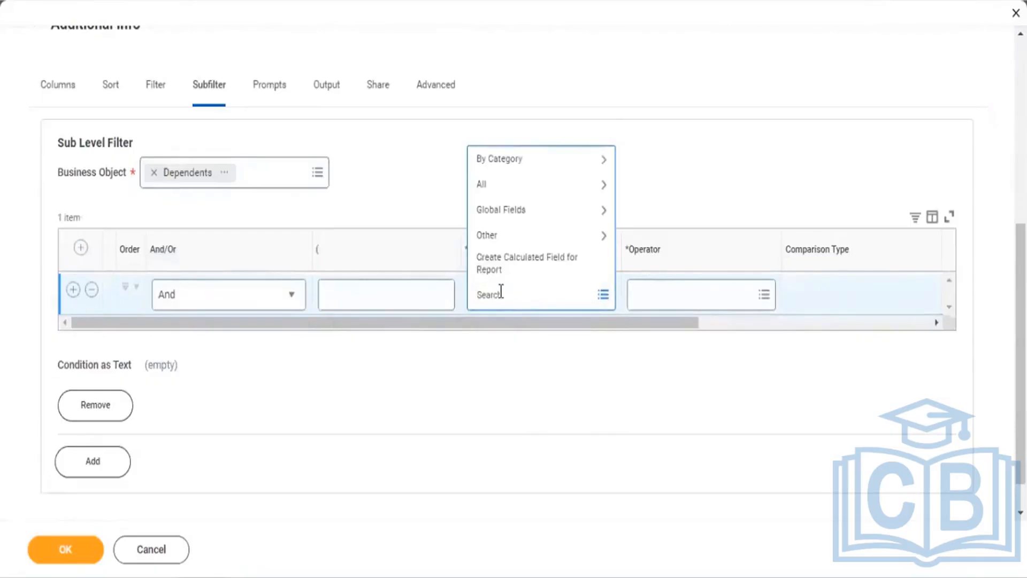
{"action": "type", "text": "Relationship"}
{"action": "key", "text": "Return"}
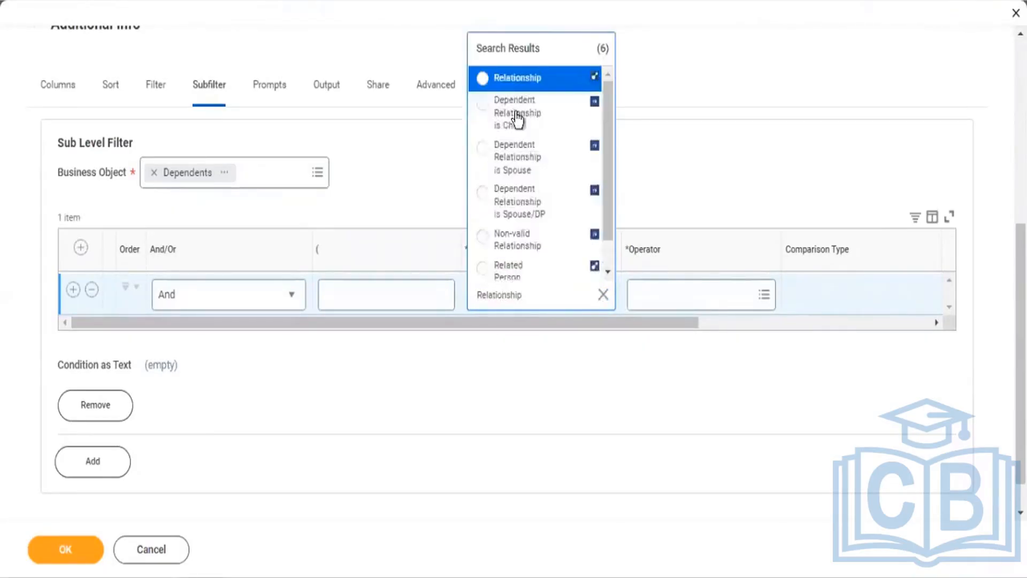
{"action": "left_click", "coordinate": [516, 80]}
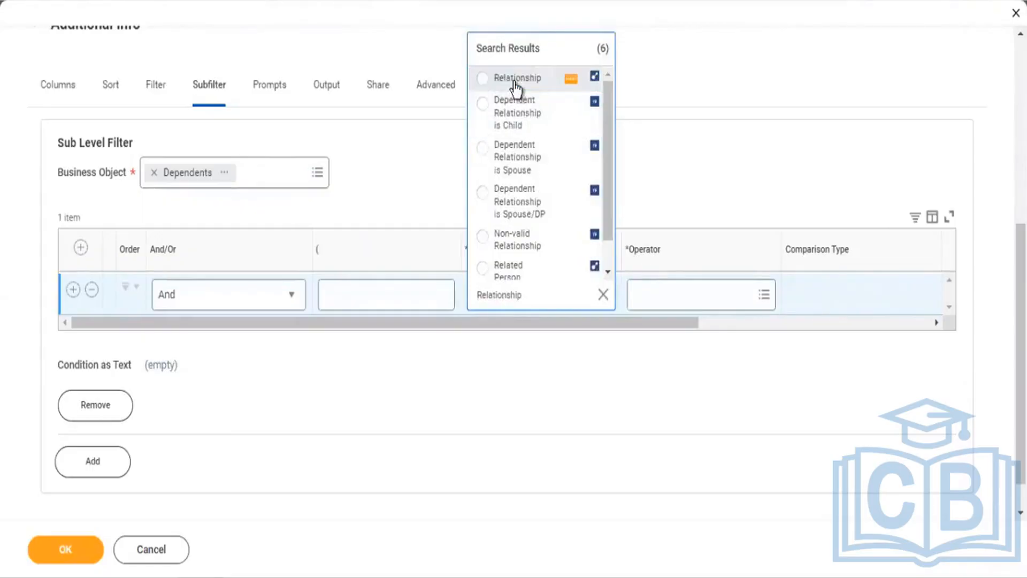
{"action": "left_click", "coordinate": [645, 304]}
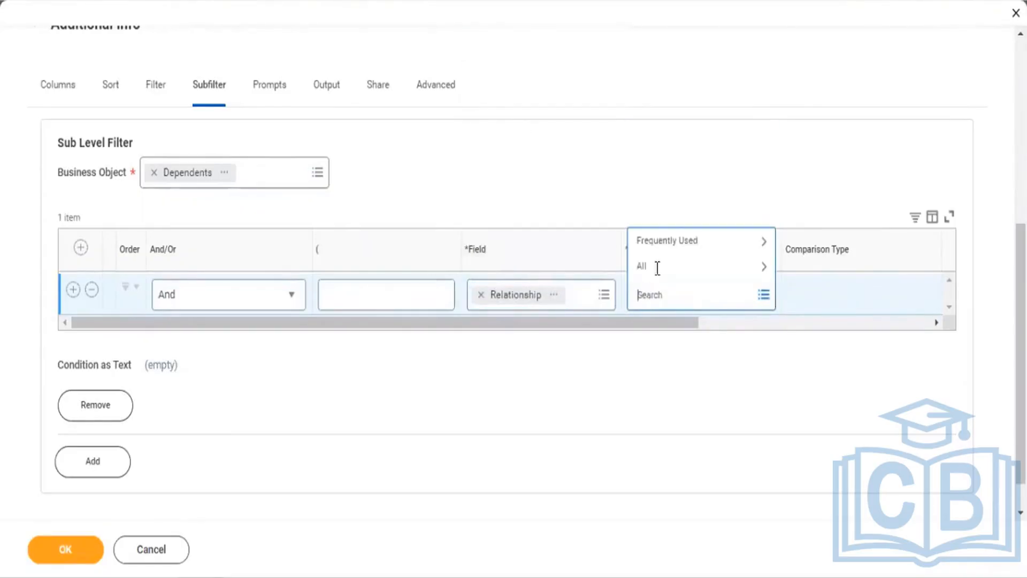
{"action": "left_click", "coordinate": [663, 240]}
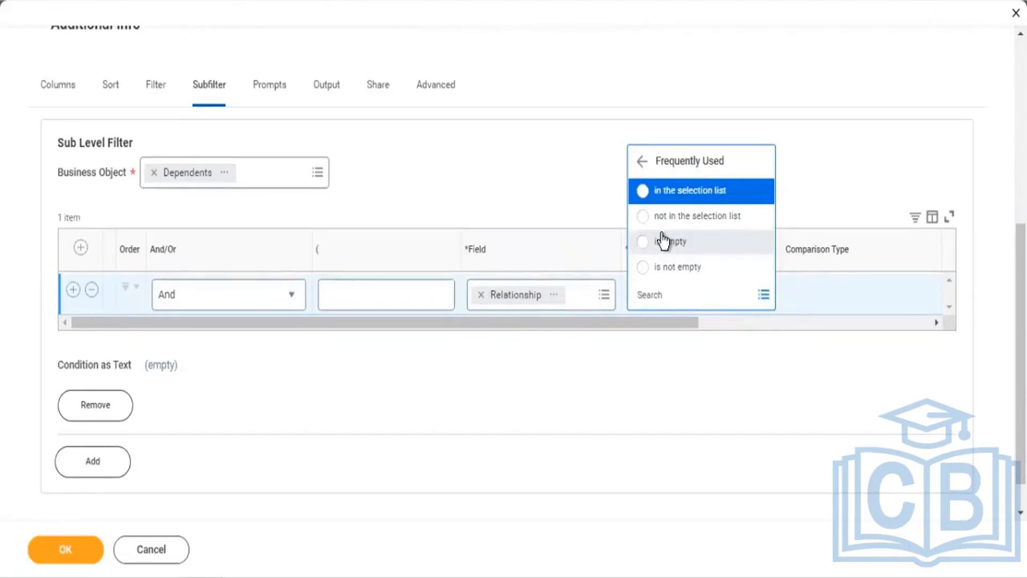
Step: Browse the operator options, trying 'in the selection list' and scanning the full list
{"action": "left_click", "coordinate": [653, 198]}
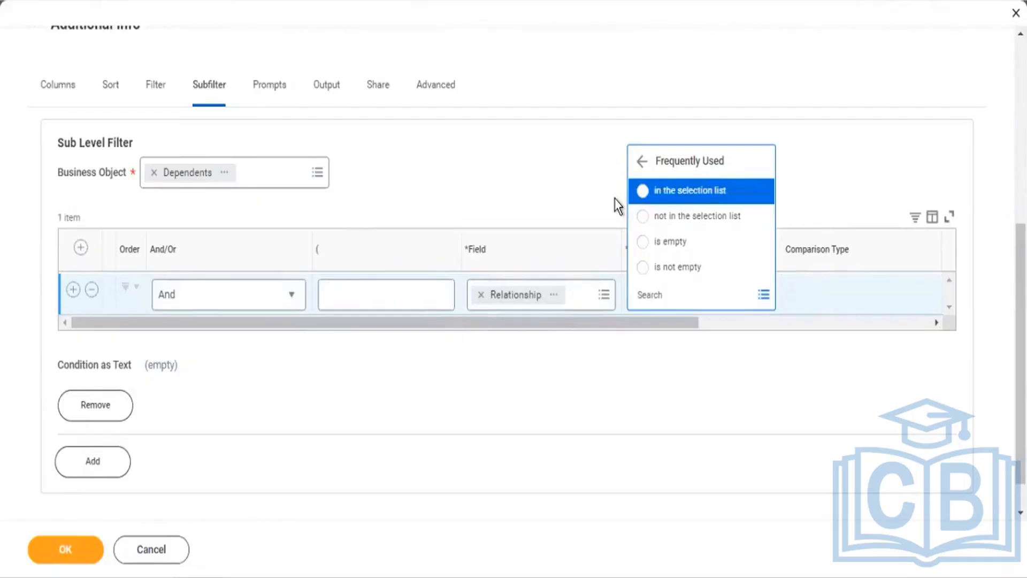
{"action": "left_click", "coordinate": [642, 162]}
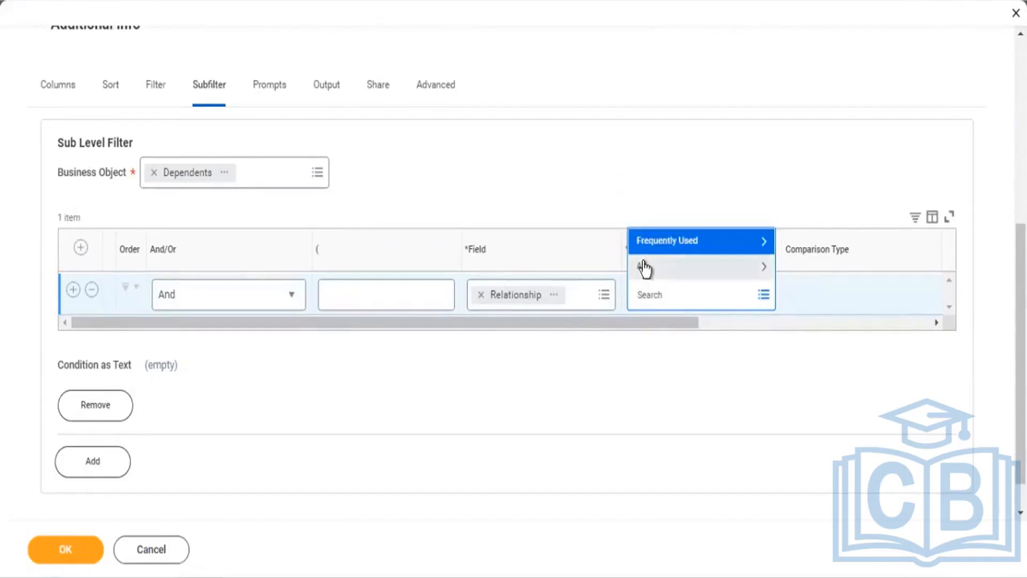
{"action": "left_click", "coordinate": [644, 265]}
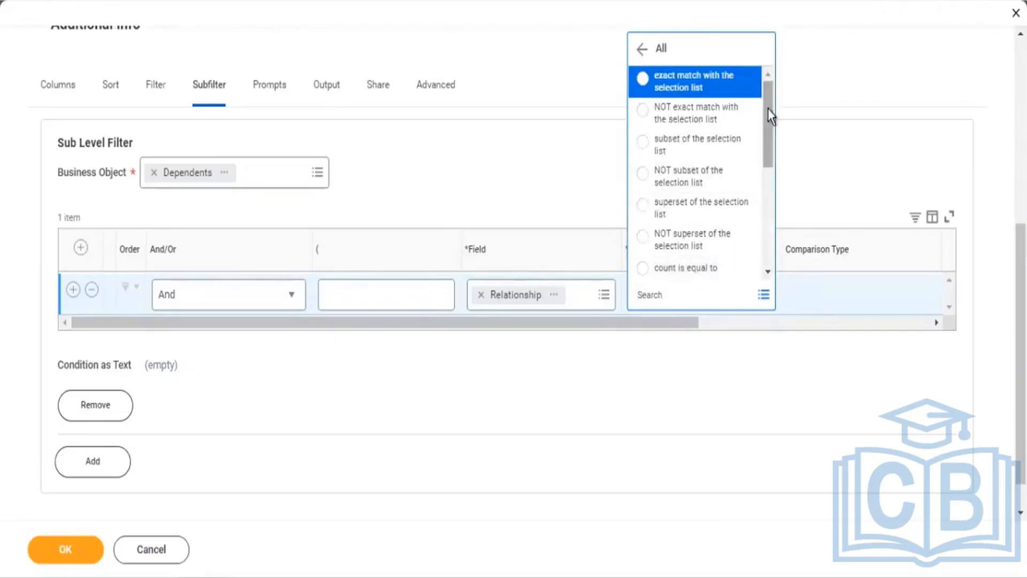
{"action": "scroll", "coordinate": [760, 177], "scroll_direction": "down", "scroll_amount": 3}
{"action": "scroll", "coordinate": [759, 185], "scroll_direction": "down", "scroll_amount": 3}
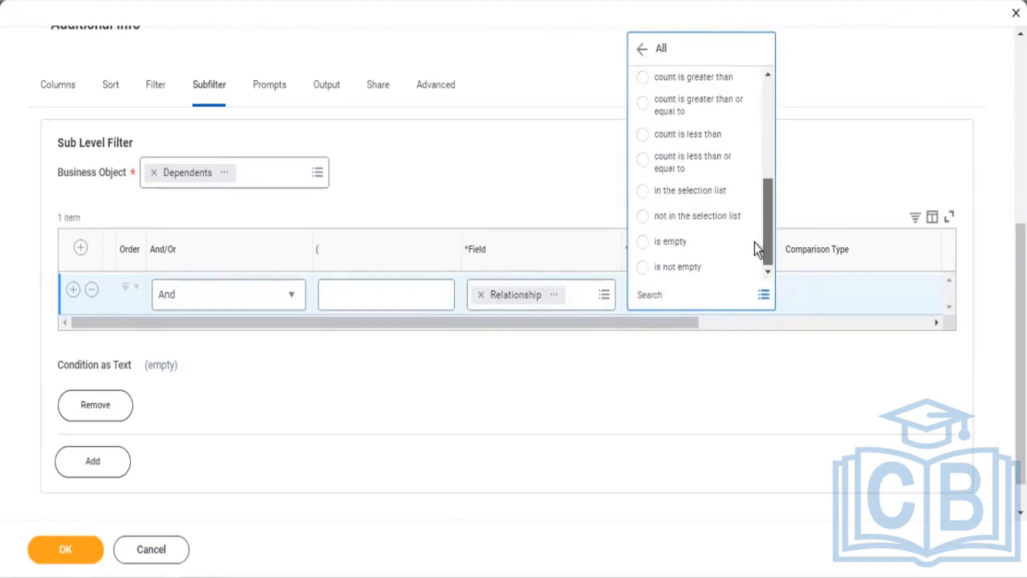
{"action": "scroll", "coordinate": [756, 219], "scroll_direction": "up", "scroll_amount": 5}
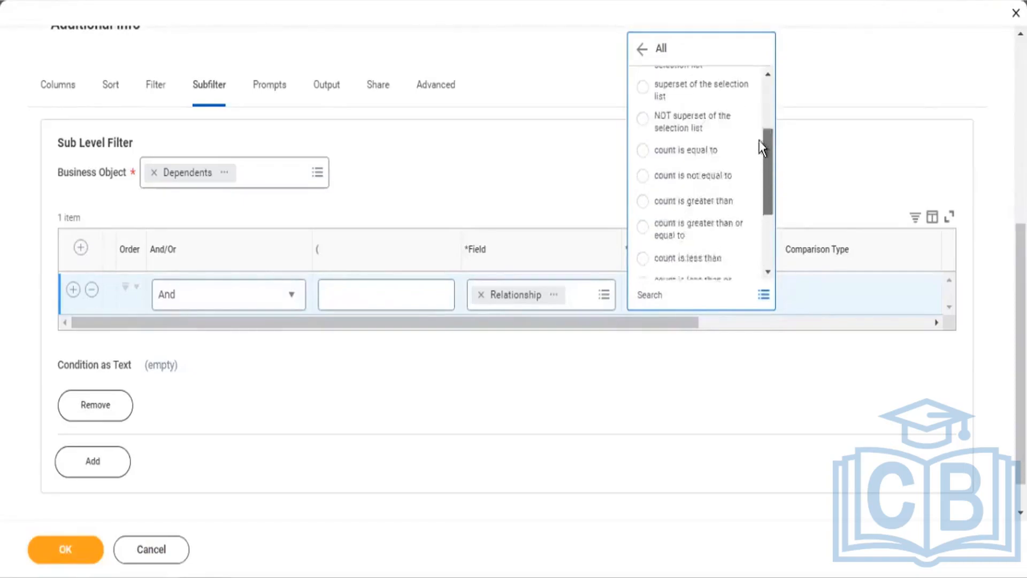
{"action": "scroll", "coordinate": [760, 104], "scroll_direction": "up", "scroll_amount": 1}
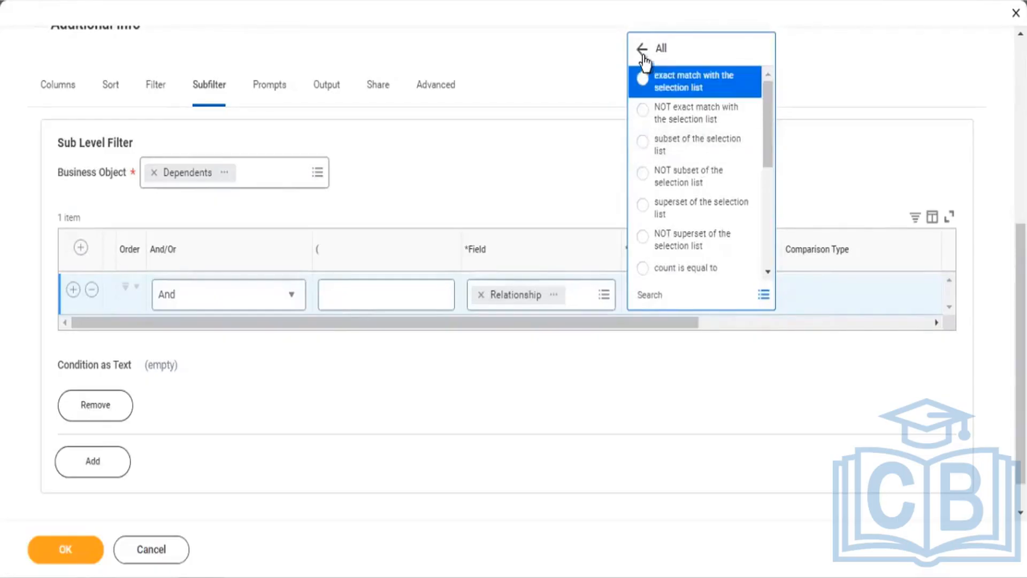
Step: Set the Relationship operator to 'not in the selection list' from Frequently Used
{"action": "left_click", "coordinate": [643, 49]}
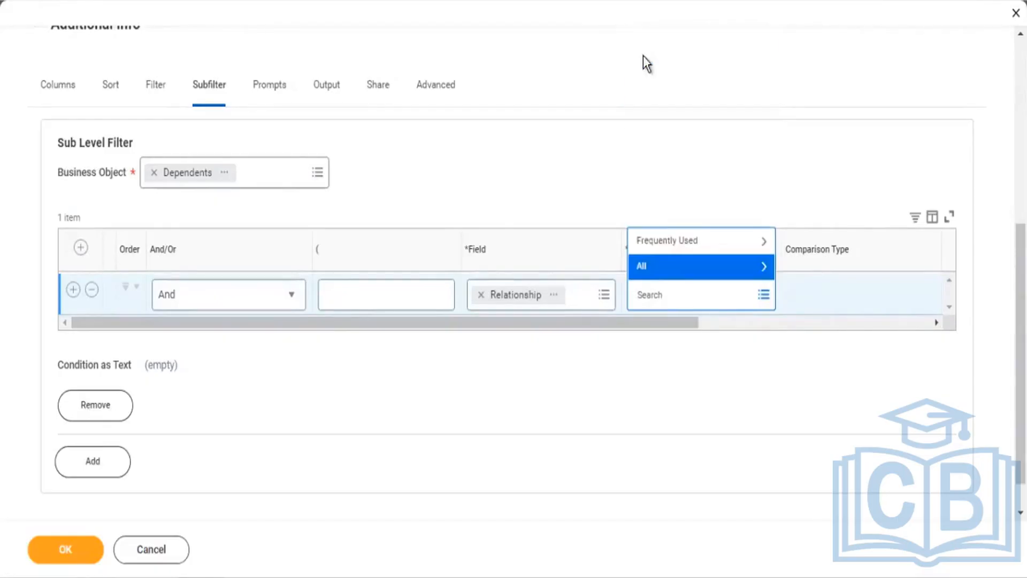
{"action": "left_click", "coordinate": [663, 270]}
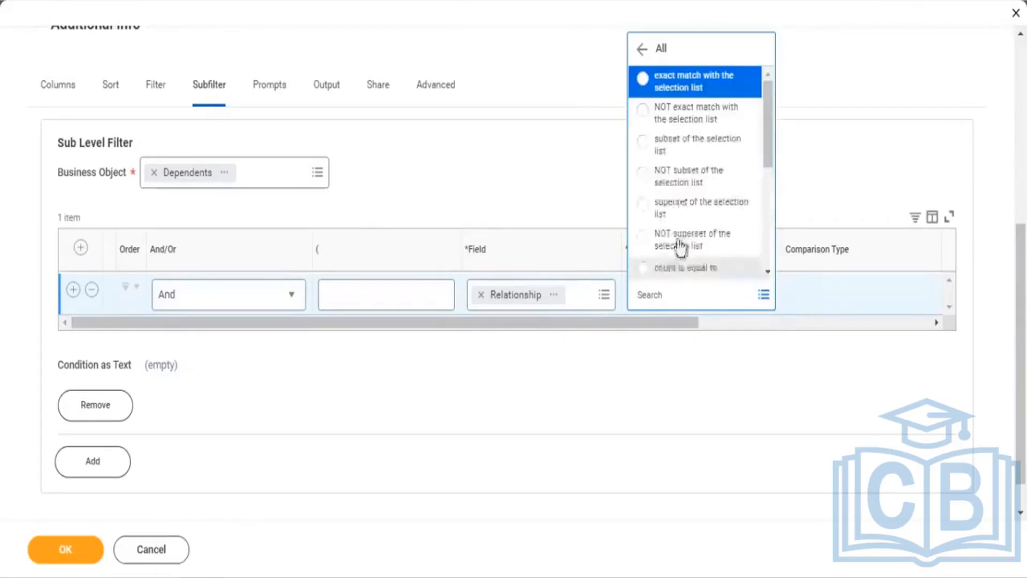
{"action": "left_click", "coordinate": [642, 48]}
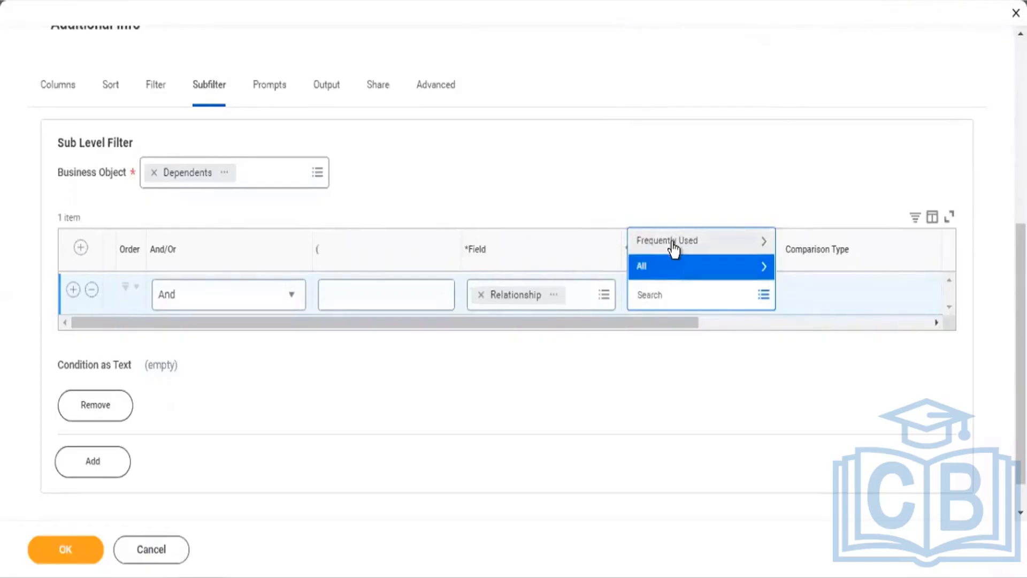
{"action": "left_click", "coordinate": [673, 247]}
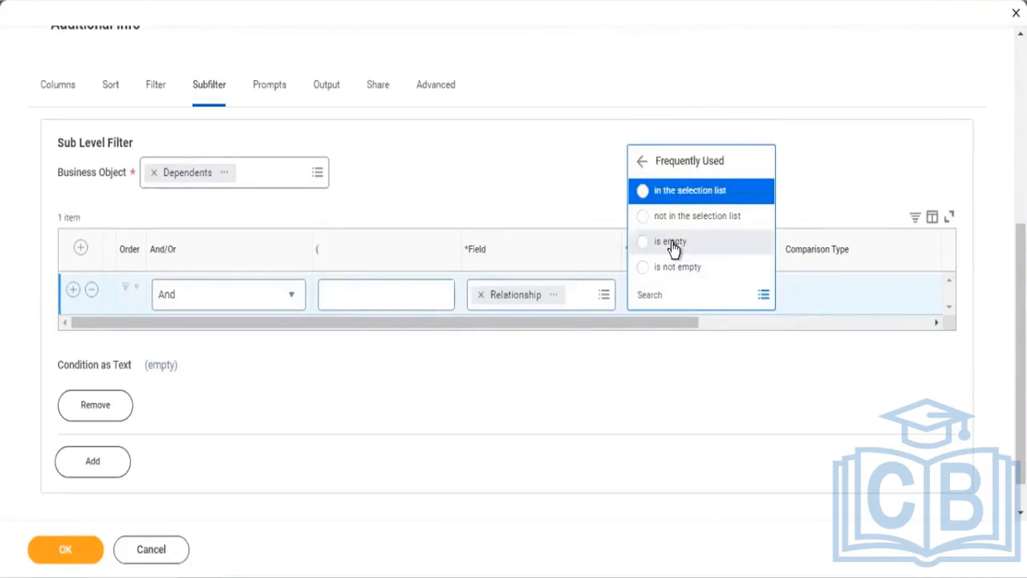
{"action": "left_click", "coordinate": [658, 221]}
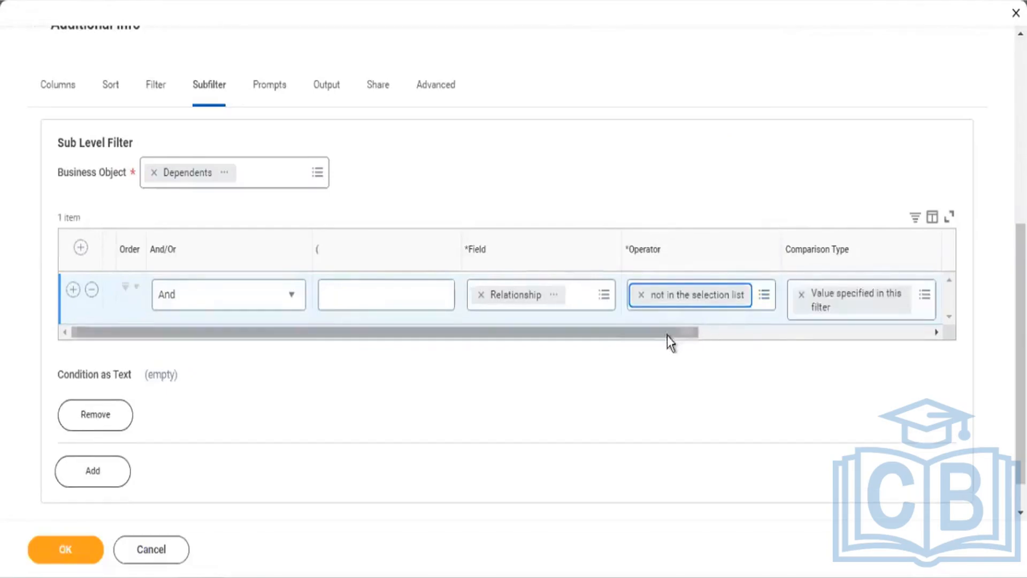
{"action": "left_click_drag", "start_coordinate": [664, 330], "coordinate": [840, 357]}
Step: Set the comparison value to Domestic Partner so those dependents are excluded
{"action": "left_click", "coordinate": [780, 294]}
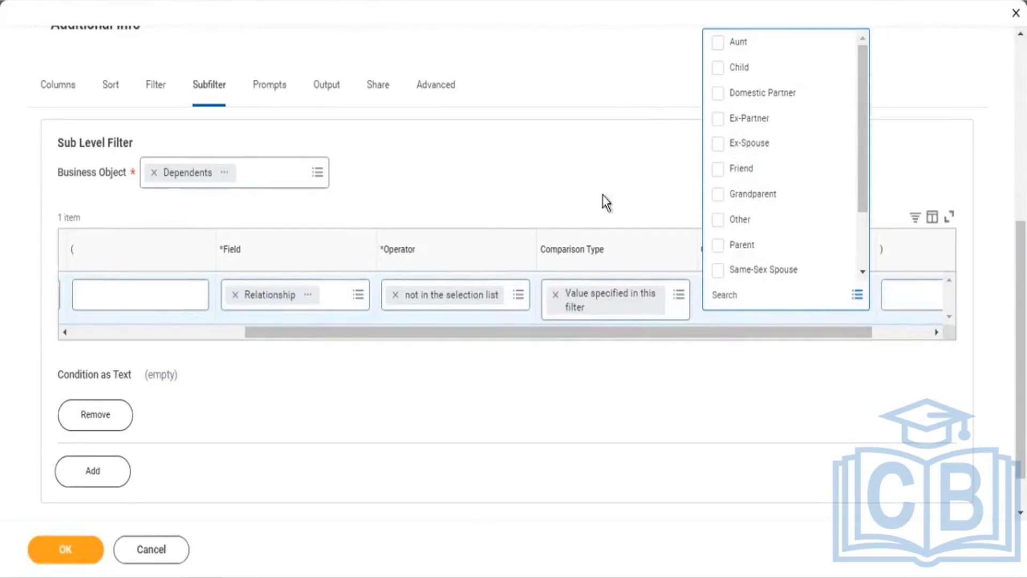
{"action": "left_click", "coordinate": [749, 99]}
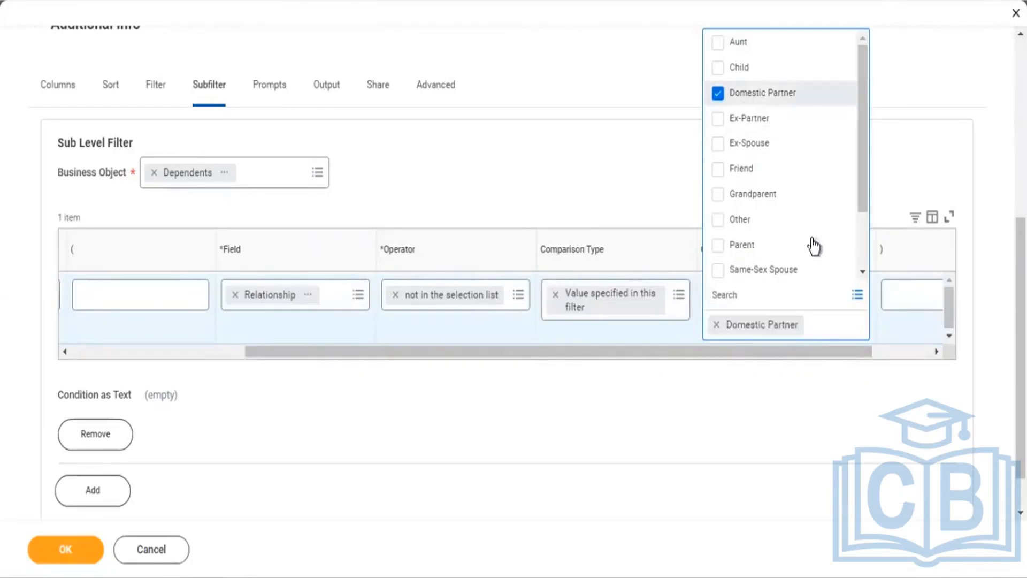
{"action": "left_click_drag", "start_coordinate": [865, 162], "coordinate": [845, 261]}
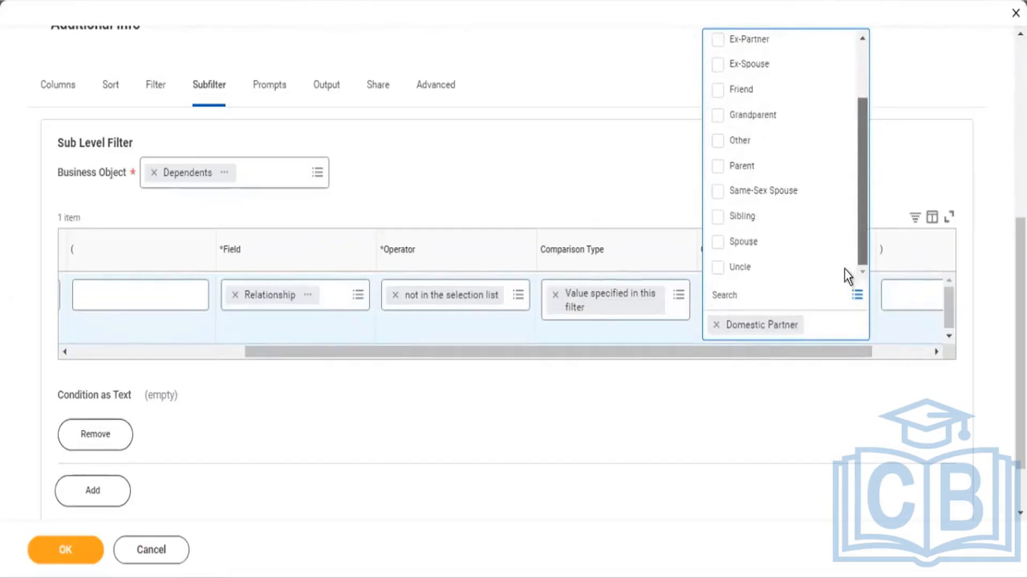
{"action": "left_click_drag", "start_coordinate": [849, 225], "coordinate": [859, 114]}
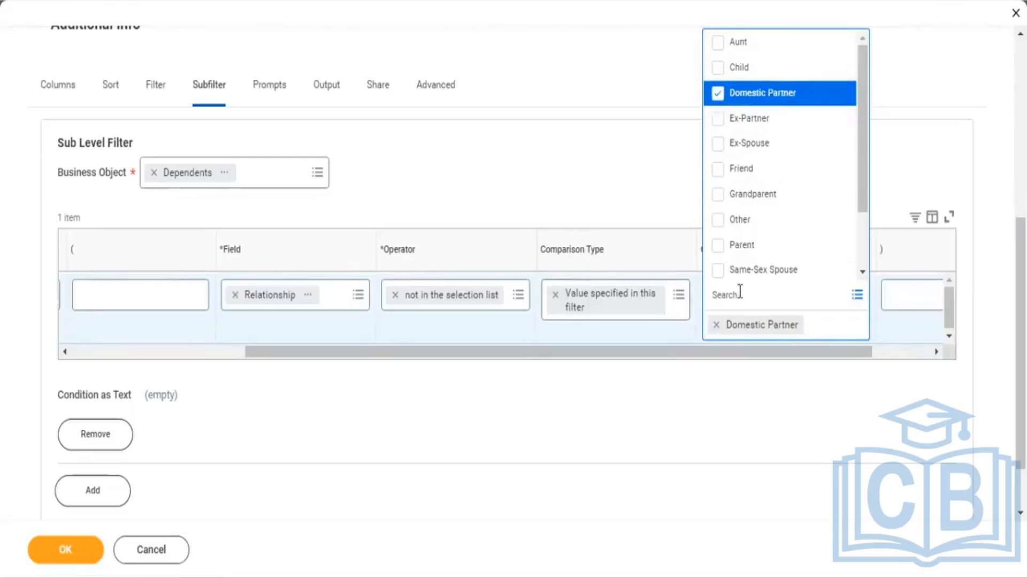
{"action": "left_click", "coordinate": [647, 153]}
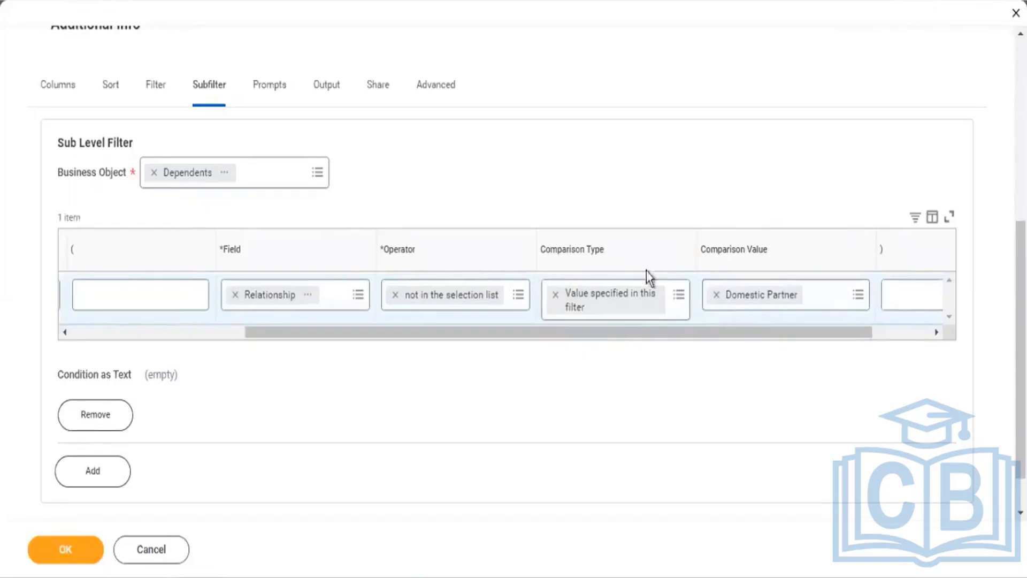
{"action": "left_click", "coordinate": [148, 332]}
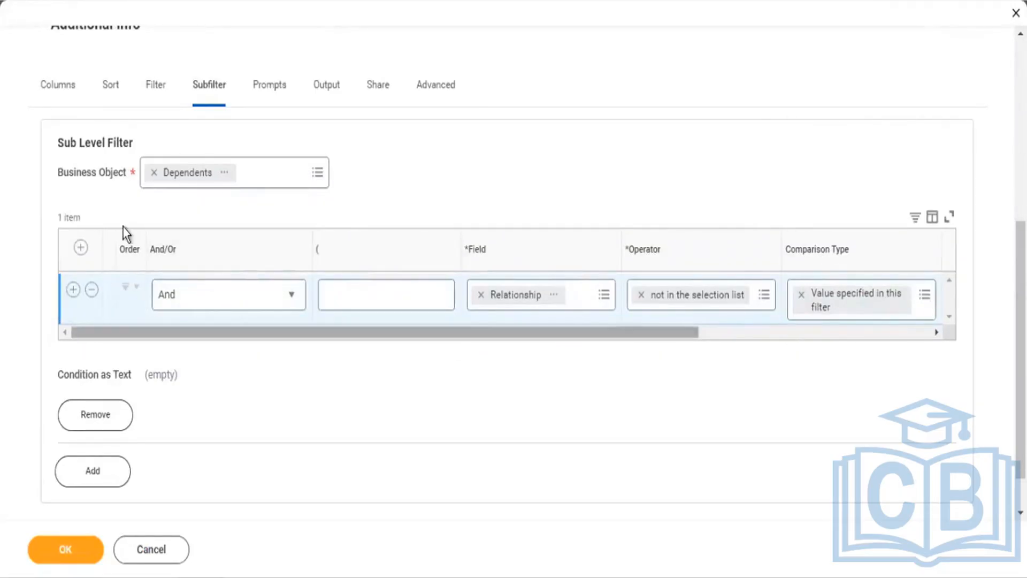
Step: In Columns, add rows until the report has five Worker columns
{"action": "left_click", "coordinate": [66, 93]}
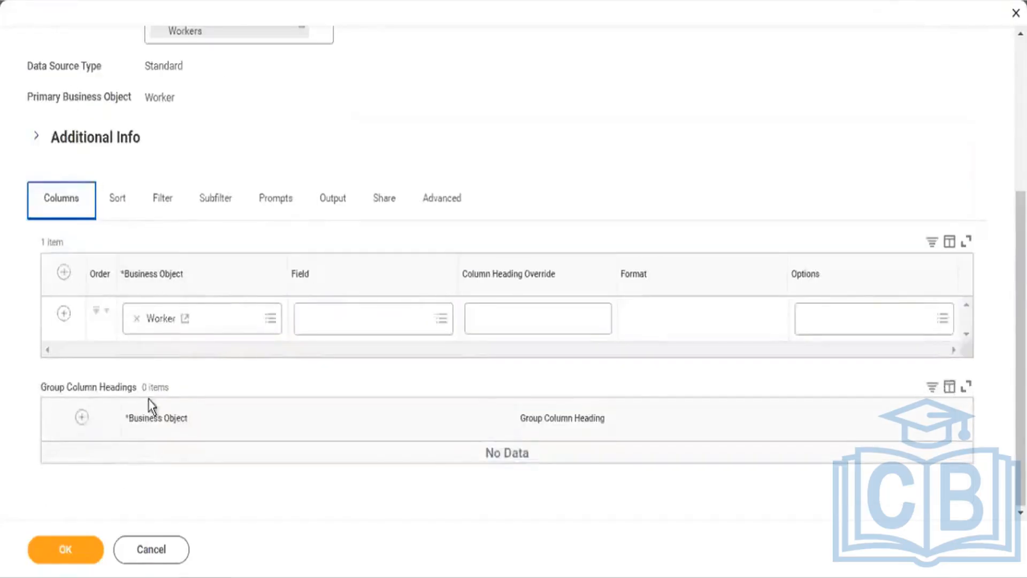
{"action": "left_click", "coordinate": [63, 317]}
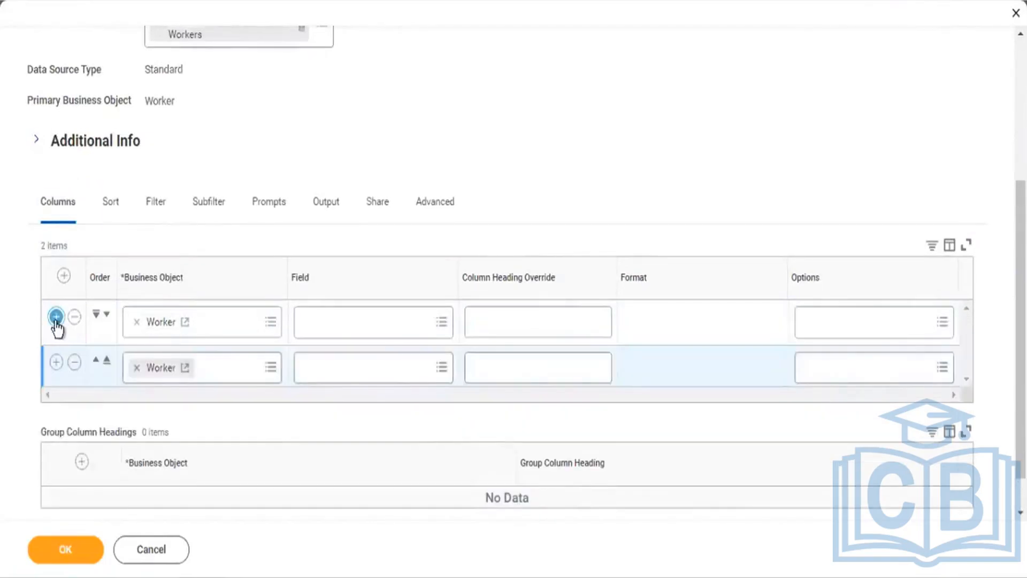
{"action": "left_click", "coordinate": [56, 317]}
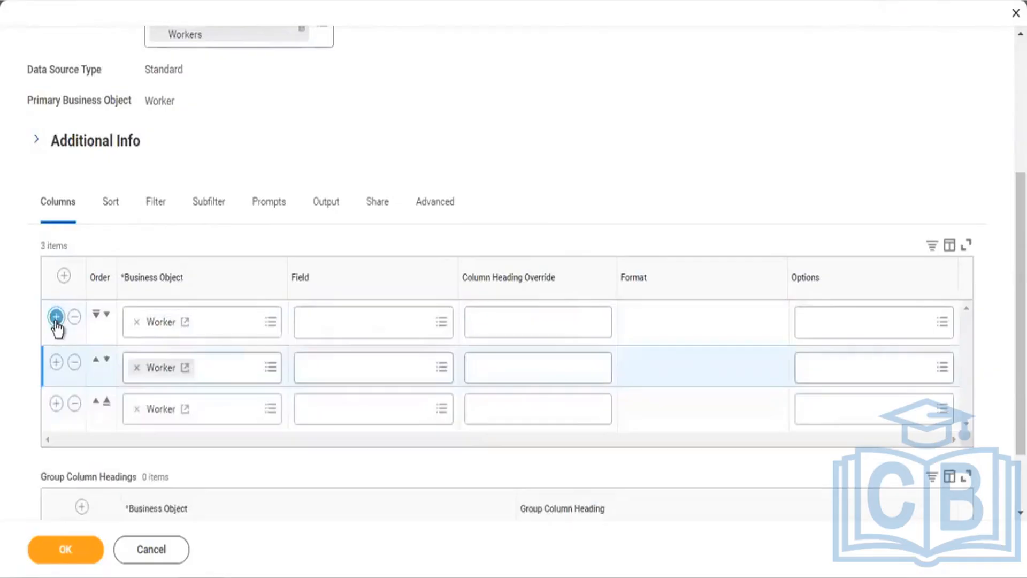
{"action": "left_click", "coordinate": [56, 317]}
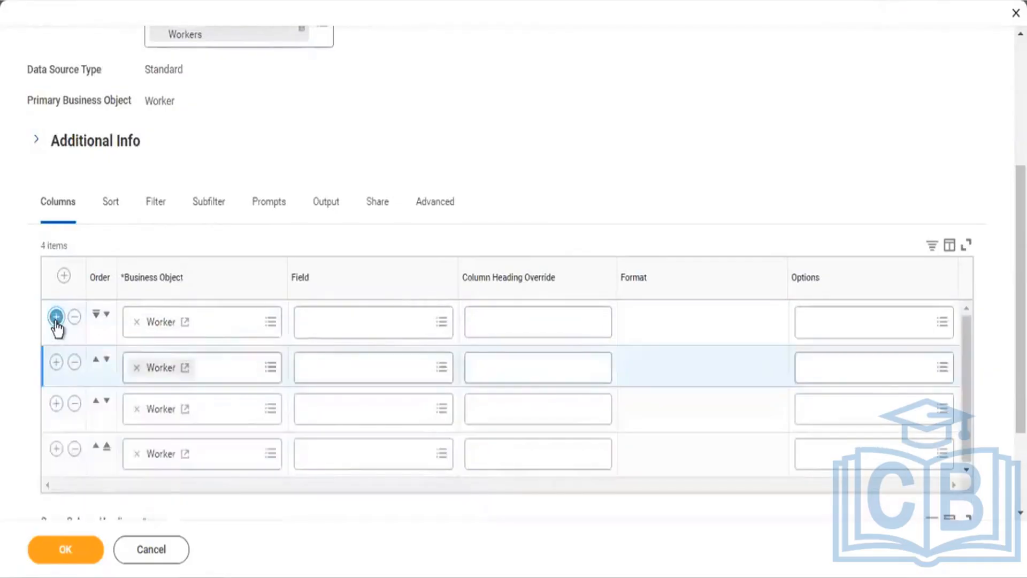
{"action": "left_click", "coordinate": [56, 316]}
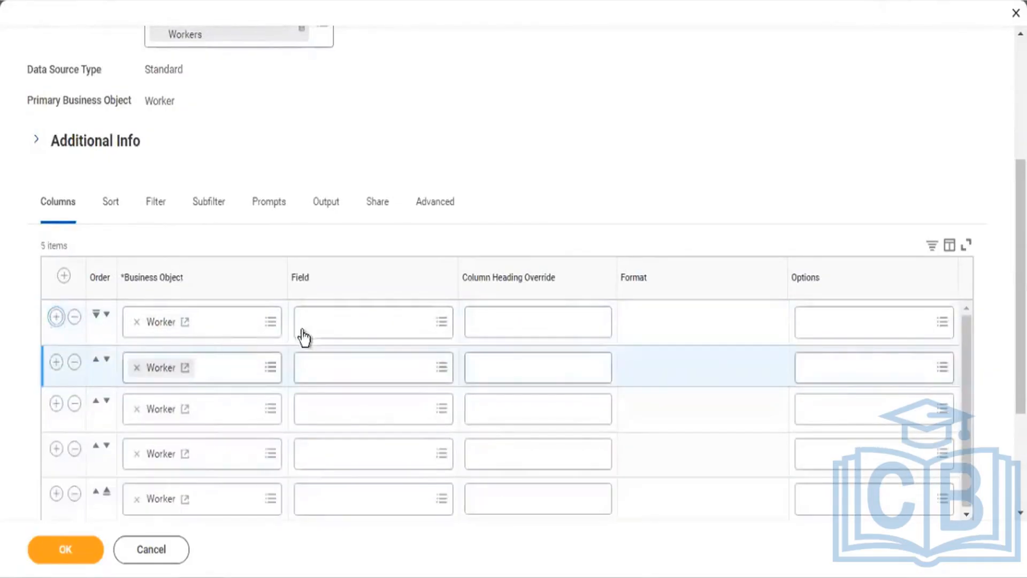
Step: Set the first column's field to Employee ID
{"action": "left_click", "coordinate": [333, 332]}
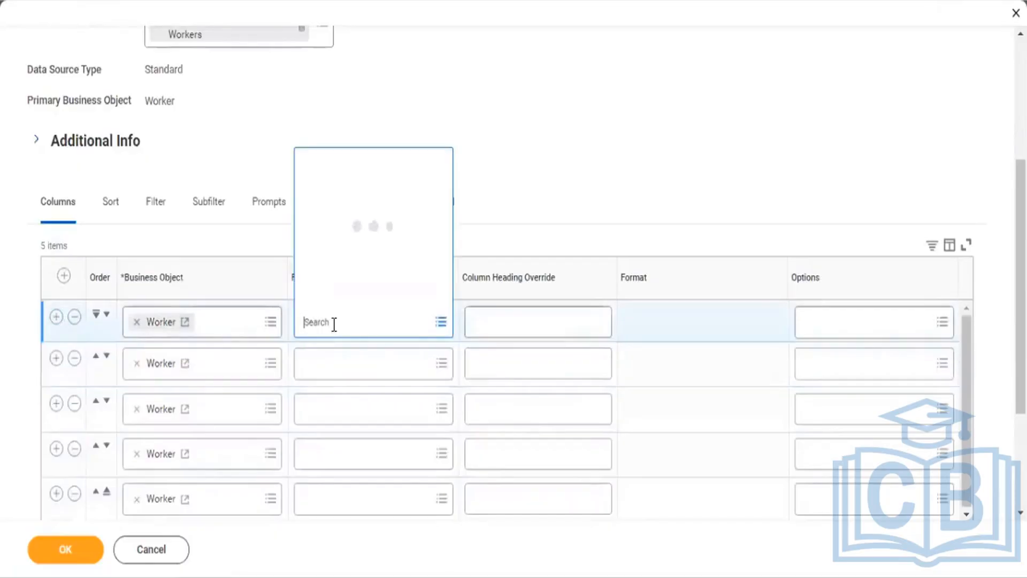
{"action": "type", "text": "Employee"}
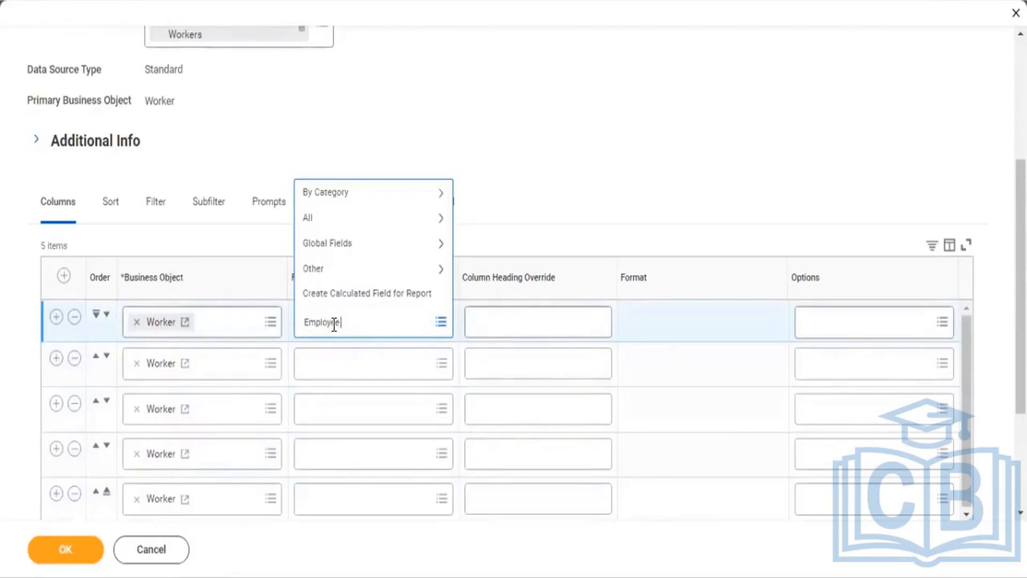
{"action": "type", "text": " ID"}
{"action": "key", "text": "Return"}
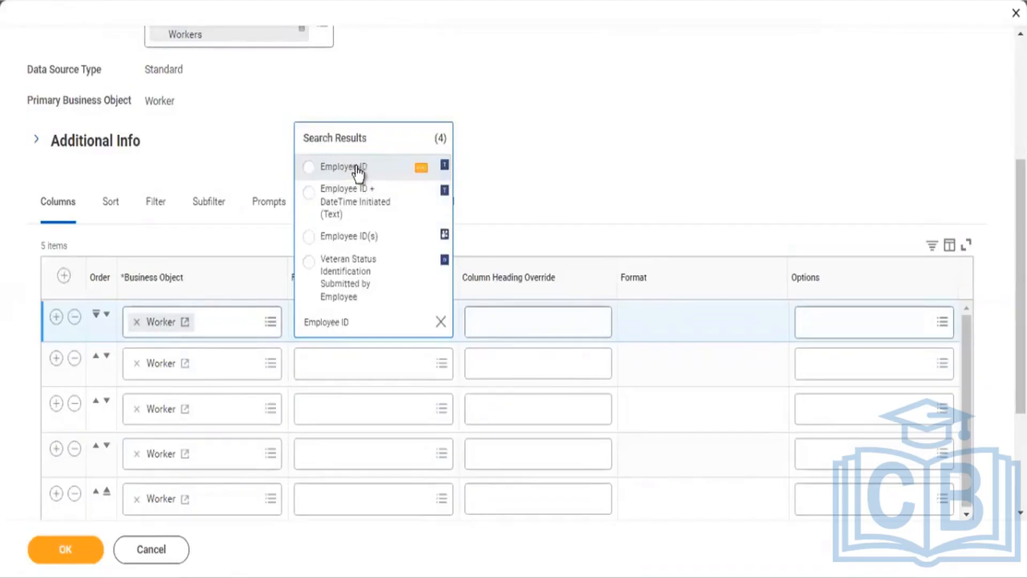
{"action": "left_click", "coordinate": [358, 171]}
{"action": "left_click", "coordinate": [344, 361]}
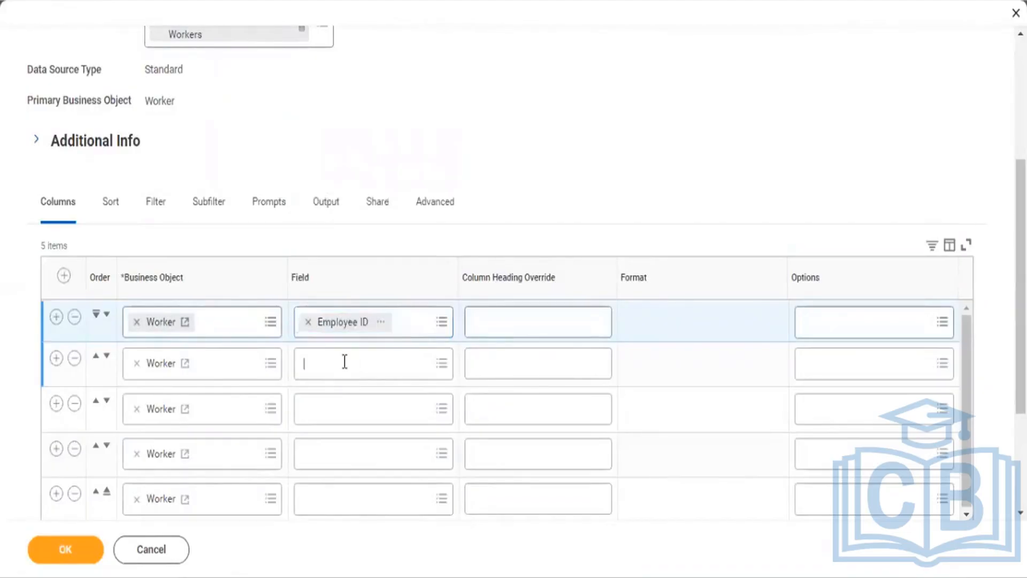
Step: Set the second column's field to Full Legal Name after checking its field details
{"action": "type", "text": "Full"}
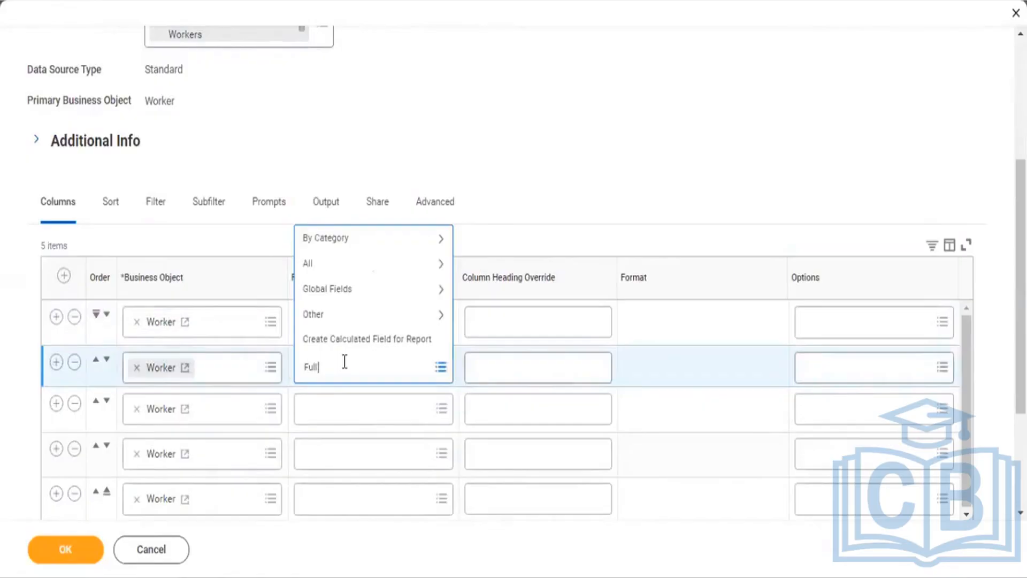
{"action": "type", "text": " name"}
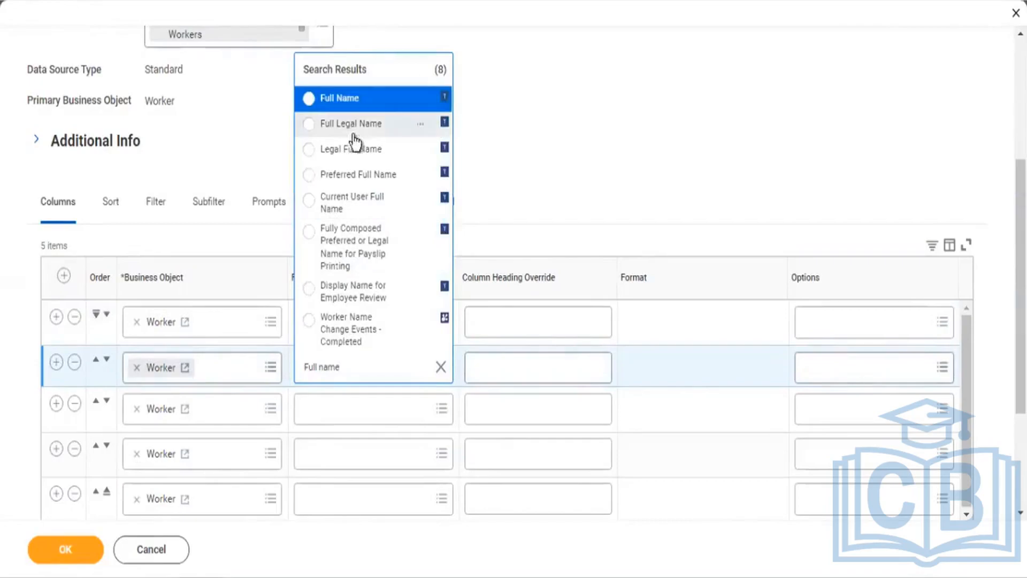
{"action": "left_click", "coordinate": [423, 105]}
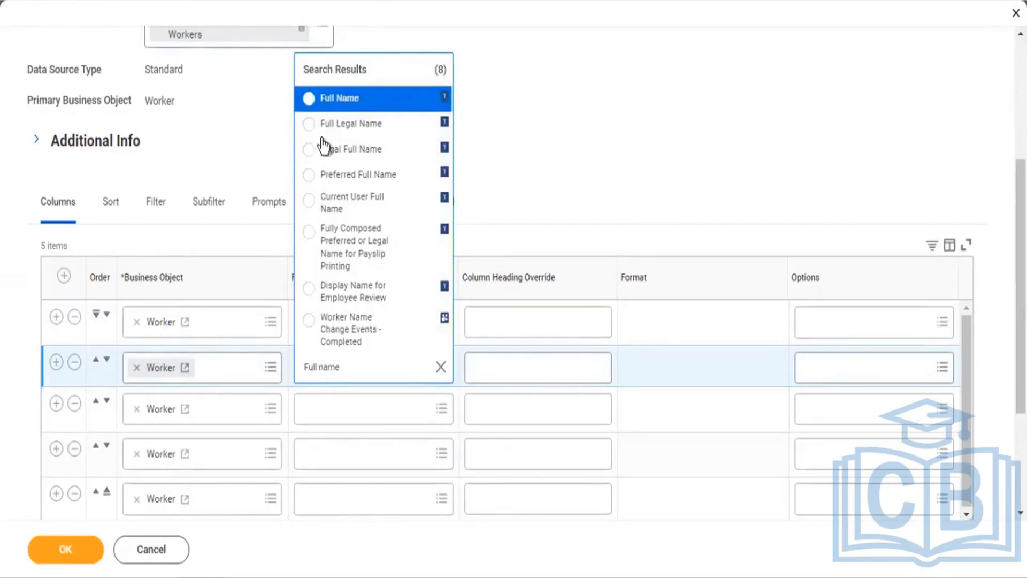
{"action": "left_click", "coordinate": [421, 99]}
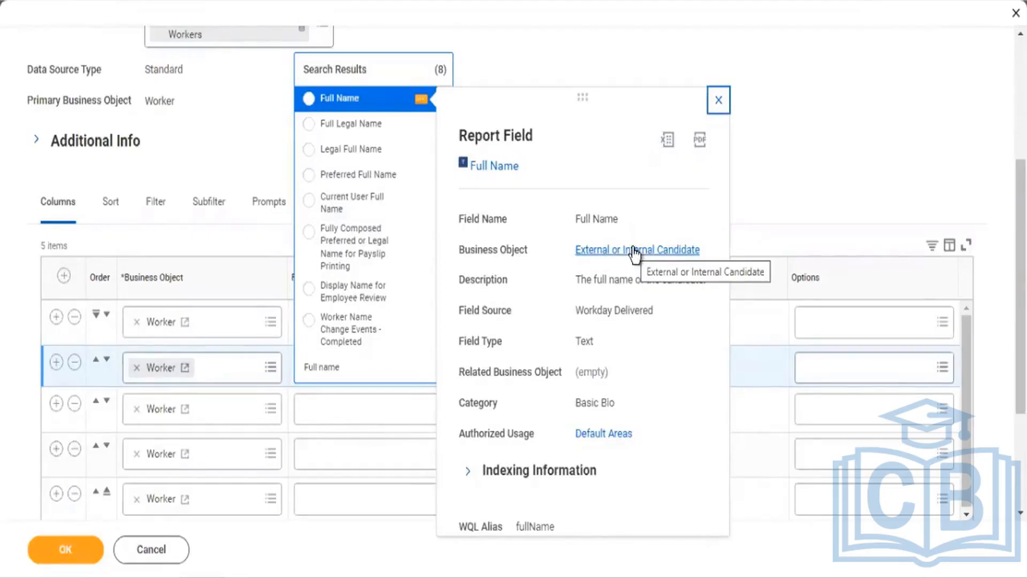
{"action": "left_click", "coordinate": [356, 126]}
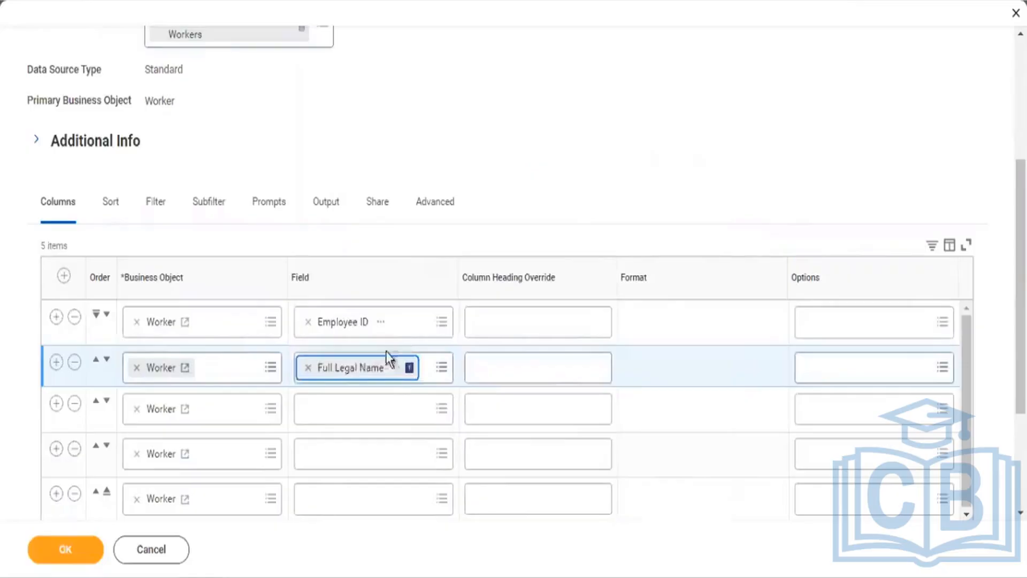
{"action": "left_click", "coordinate": [398, 368]}
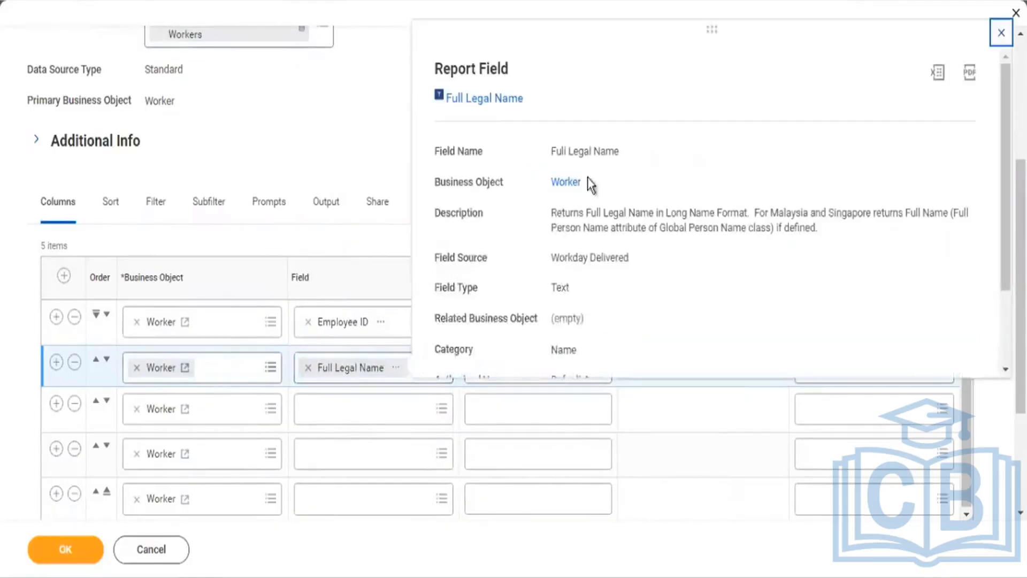
{"action": "left_click", "coordinate": [340, 412]}
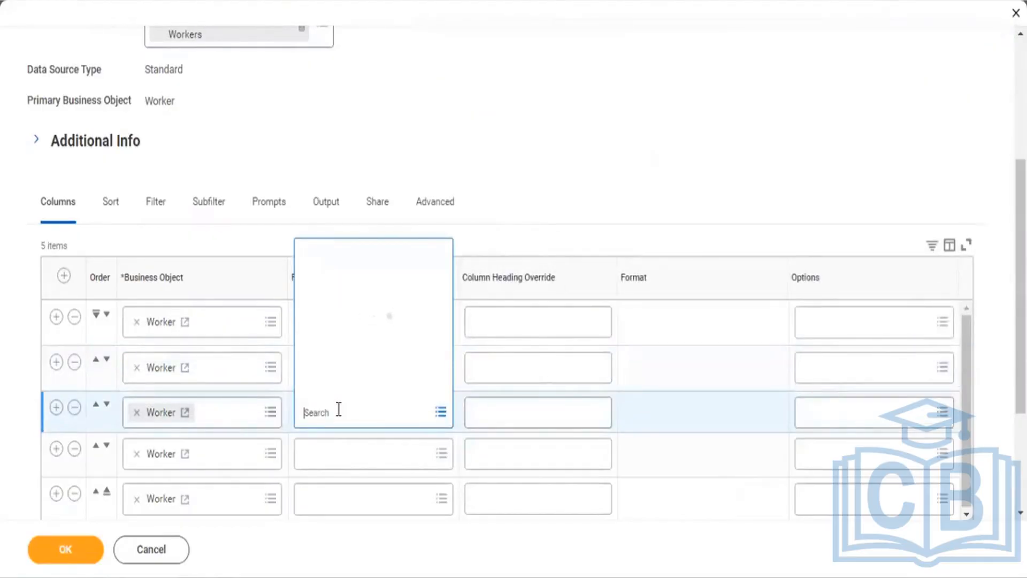
Step: Set columns three and four to Hire Date and Supervisory Organization
{"action": "type", "text": "H"}
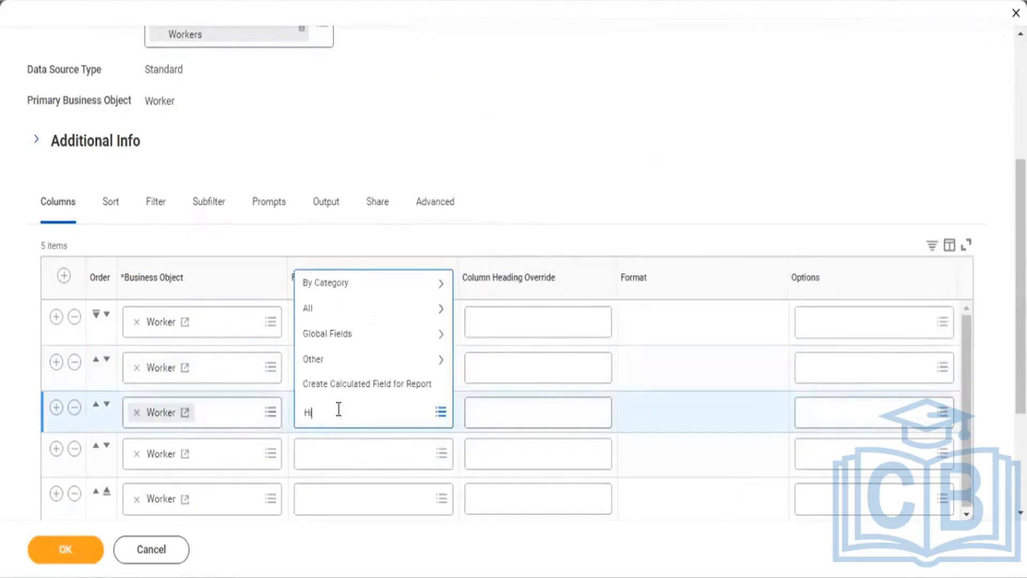
{"action": "type", "text": "ire Date"}
{"action": "key", "text": "Return"}
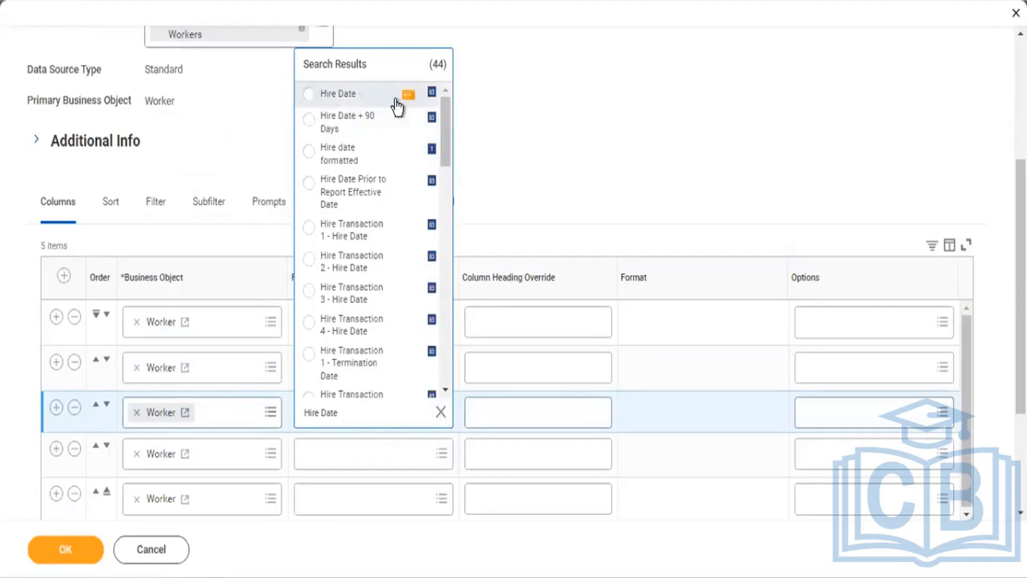
{"action": "left_click", "coordinate": [369, 106]}
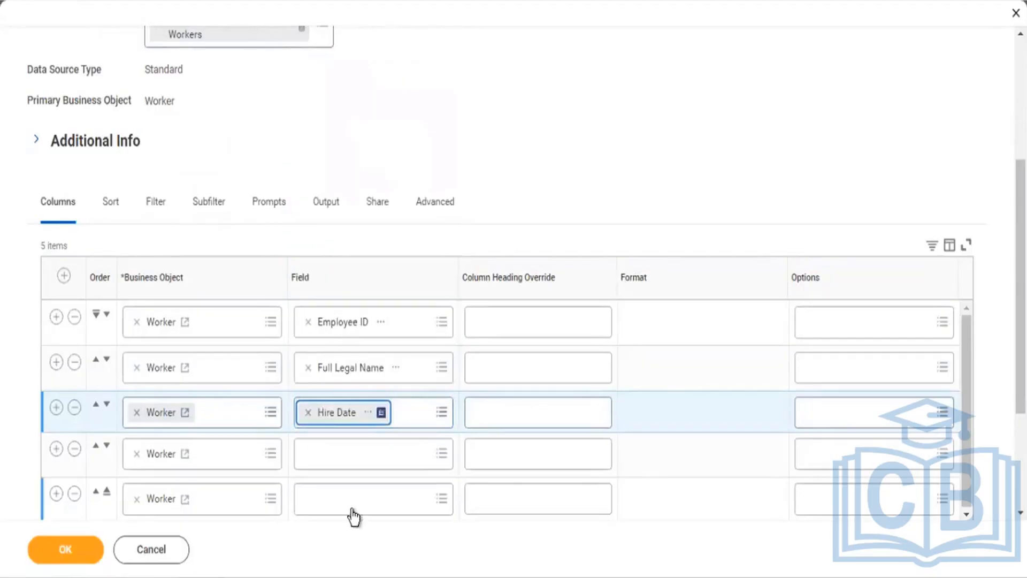
{"action": "scroll", "coordinate": [757, 367], "scroll_direction": "down", "scroll_amount": 3}
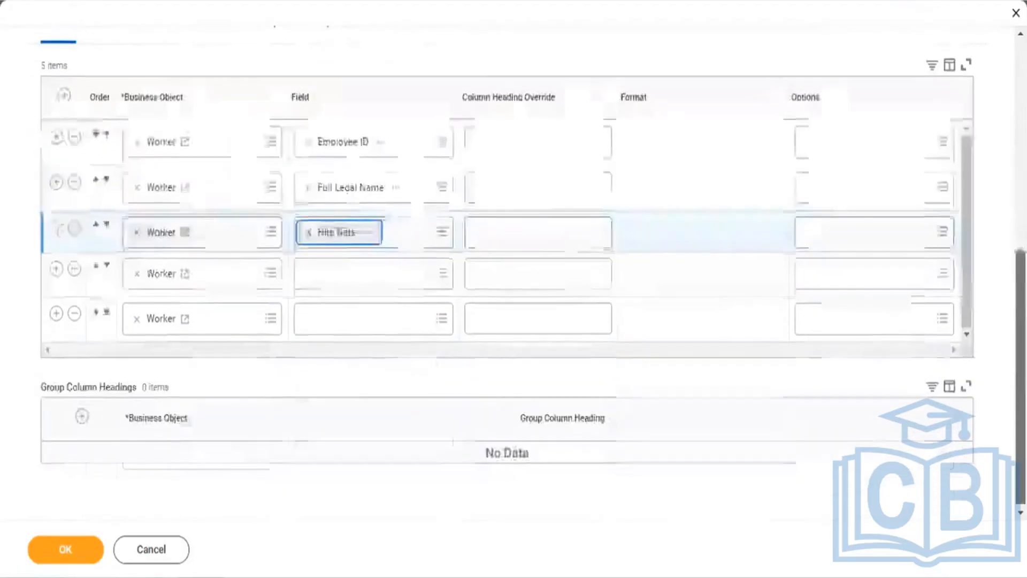
{"action": "left_click", "coordinate": [343, 282]}
{"action": "type", "text": "S"}
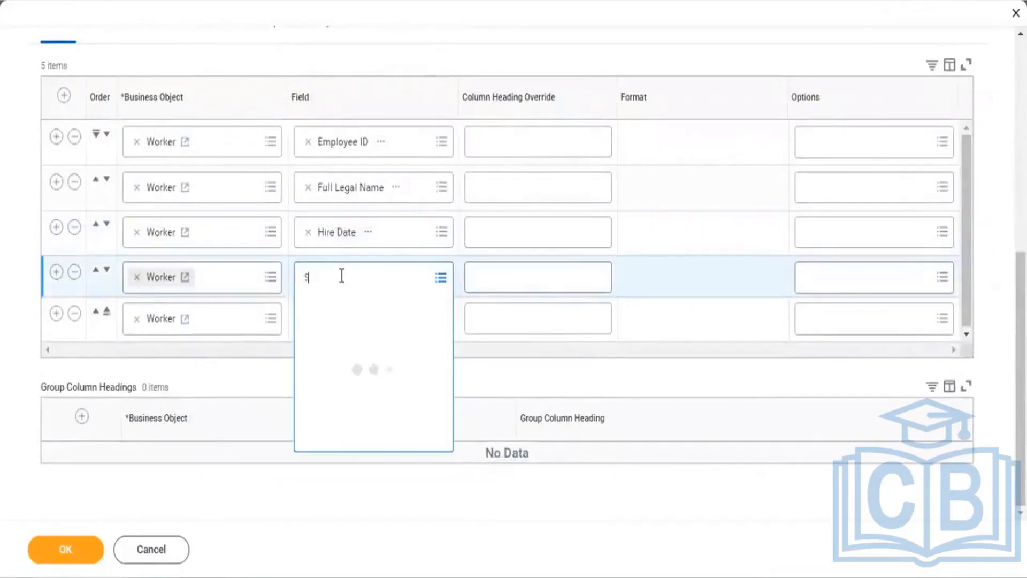
{"action": "type", "text": "upervisor"}
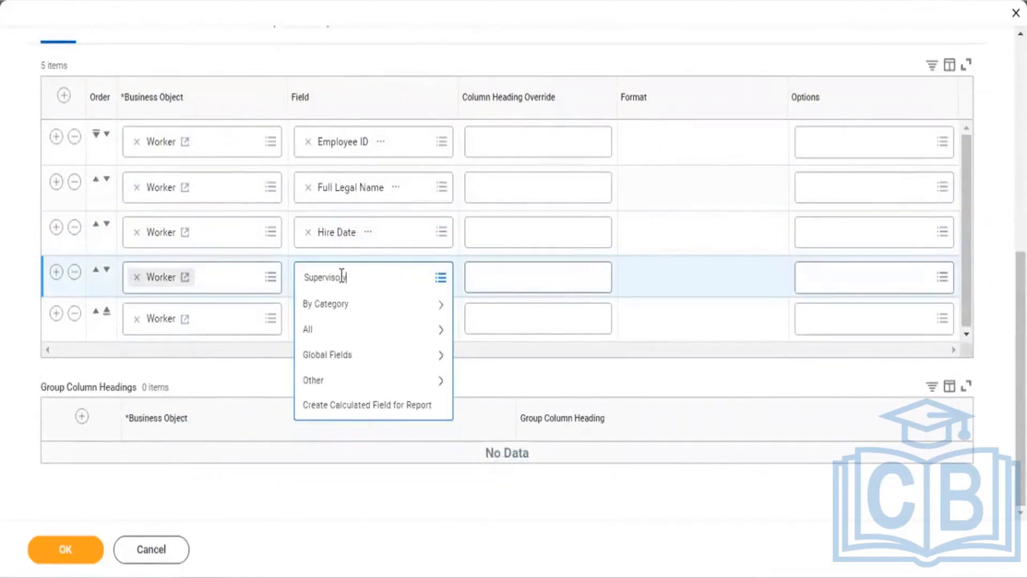
{"action": "type", "text": "y org"}
{"action": "key", "text": "Return"}
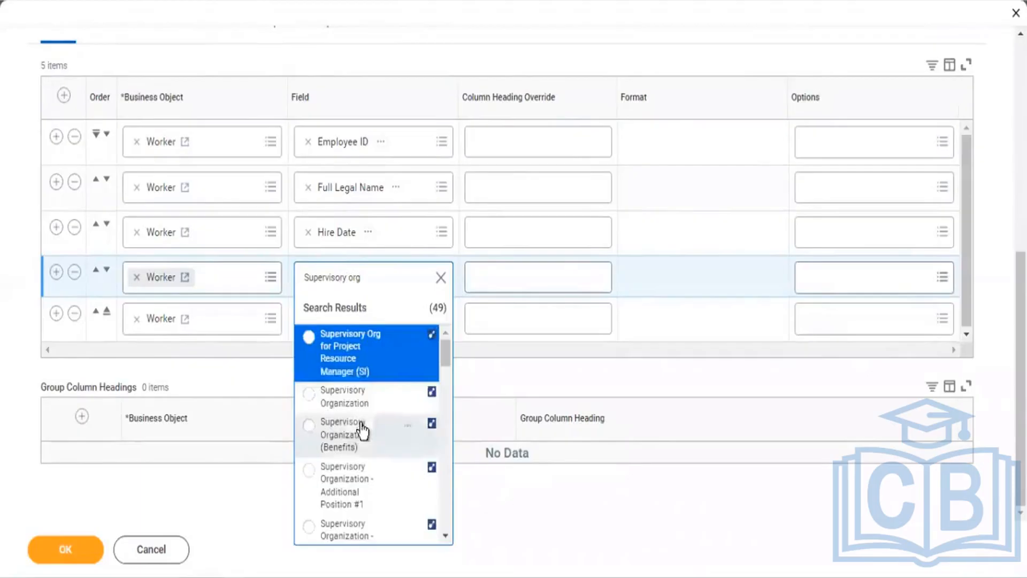
{"action": "left_click", "coordinate": [356, 402]}
Step: Set the fifth column to Cost Center and add another column row
{"action": "left_click", "coordinate": [328, 330]}
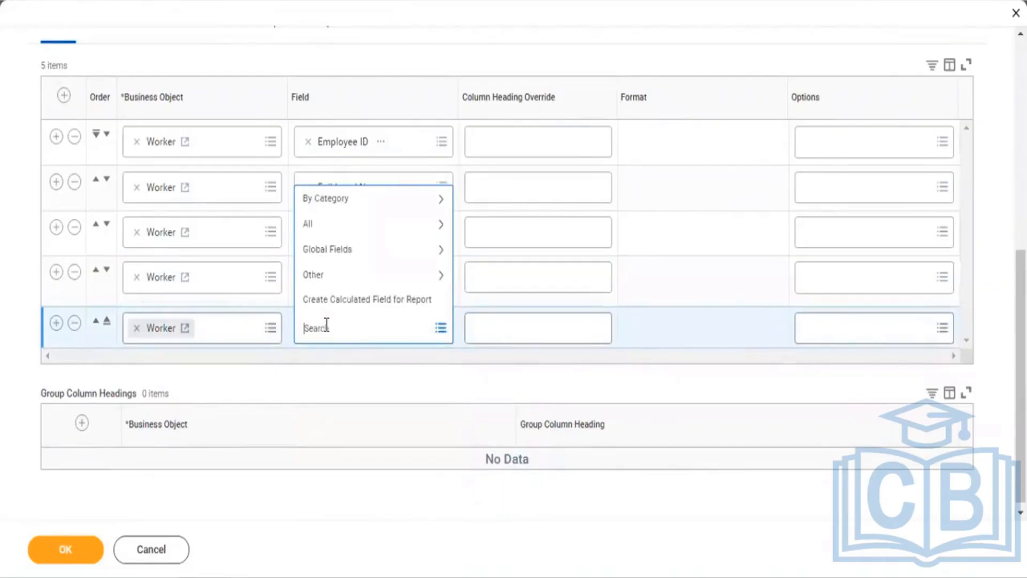
{"action": "type", "text": "Cost Center"}
{"action": "key", "text": "BackSpace"}
{"action": "key", "text": "BackSpace"}
{"action": "key", "text": "BackSpace"}
{"action": "key", "text": "BackSpace"}
{"action": "type", "text": "rnter"}
{"action": "key", "text": "Return"}
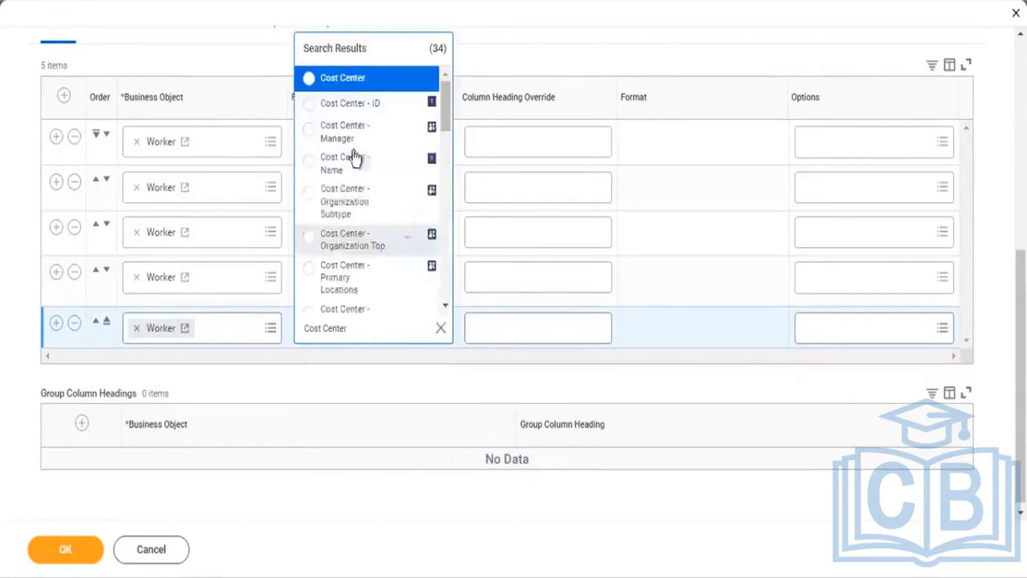
{"action": "left_click", "coordinate": [349, 79]}
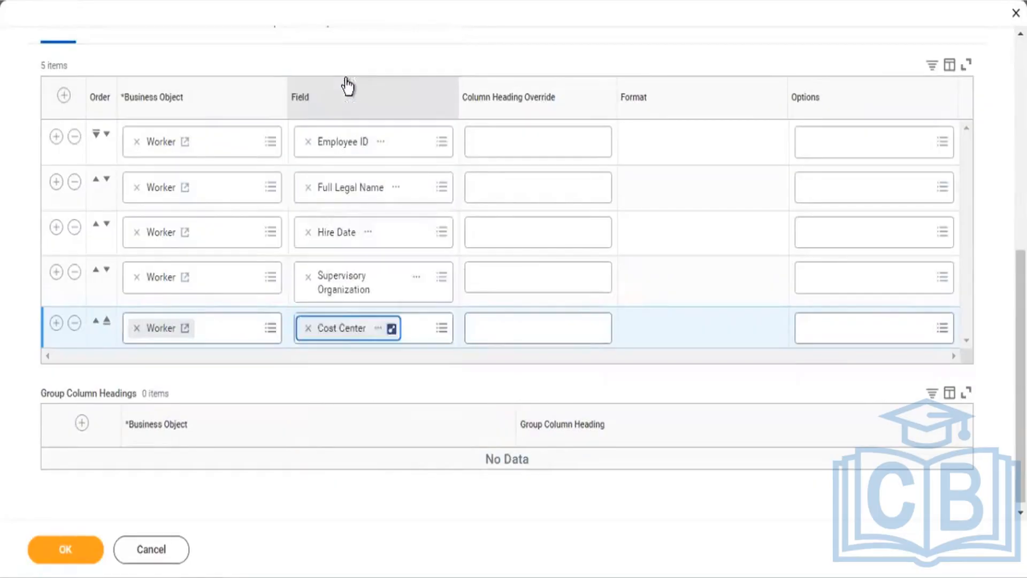
{"action": "left_click", "coordinate": [56, 322]}
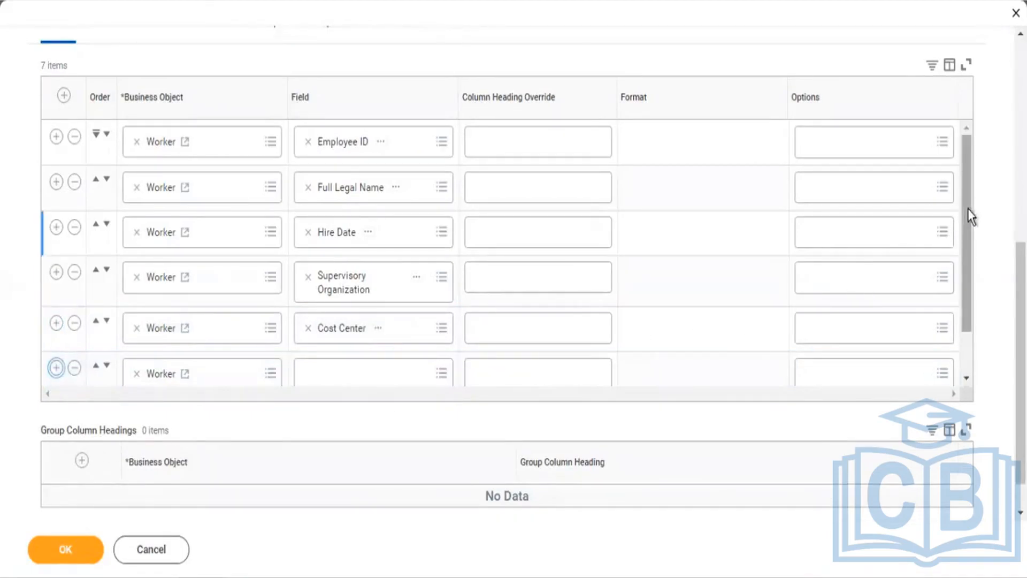
Step: Change the new row's business object from Worker to Dependents
{"action": "left_click_drag", "start_coordinate": [969, 263], "coordinate": [970, 302]}
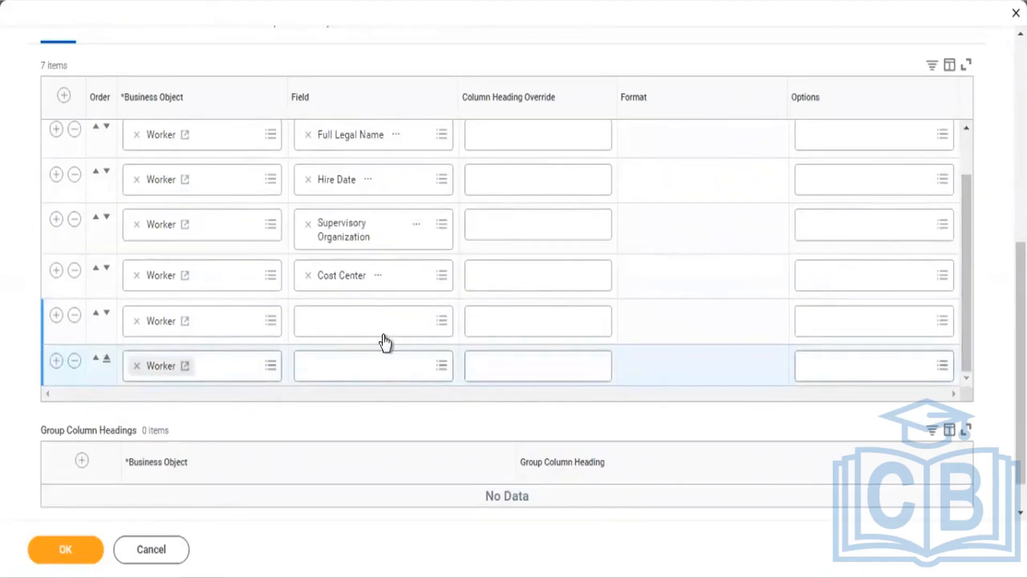
{"action": "left_click", "coordinate": [377, 326]}
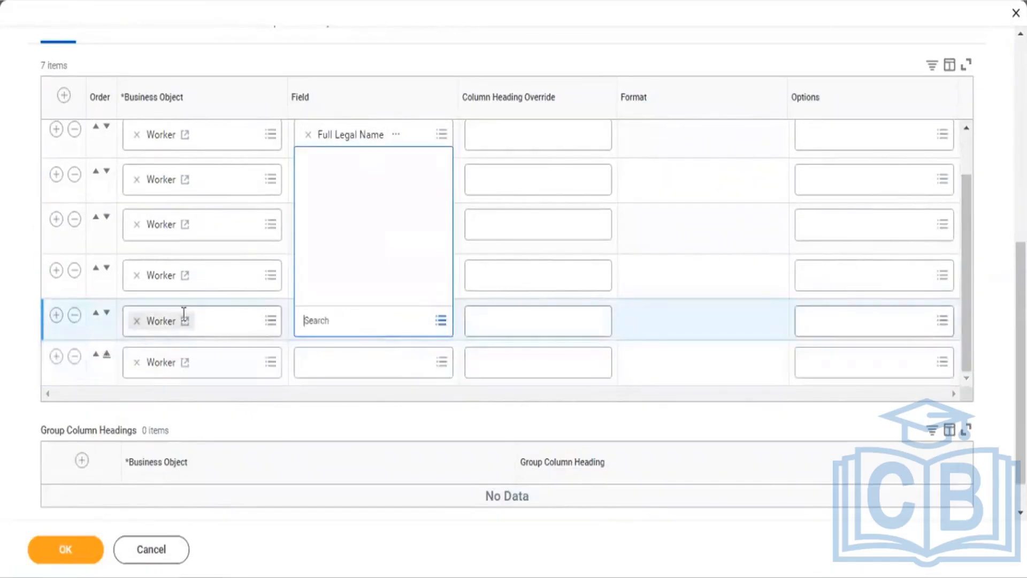
{"action": "left_click", "coordinate": [137, 323]}
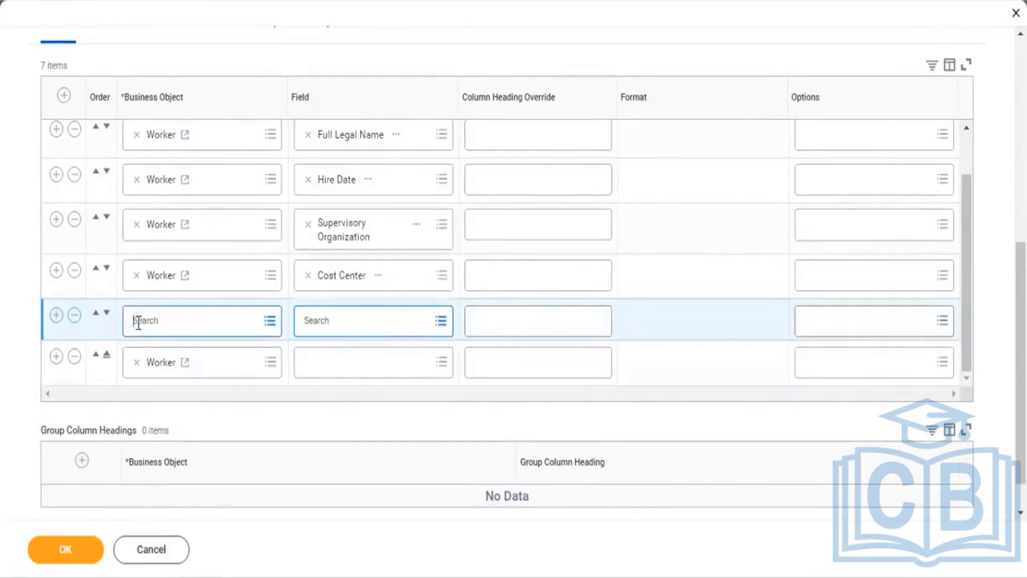
{"action": "type", "text": "Depedent"}
{"action": "key", "text": "Return"}
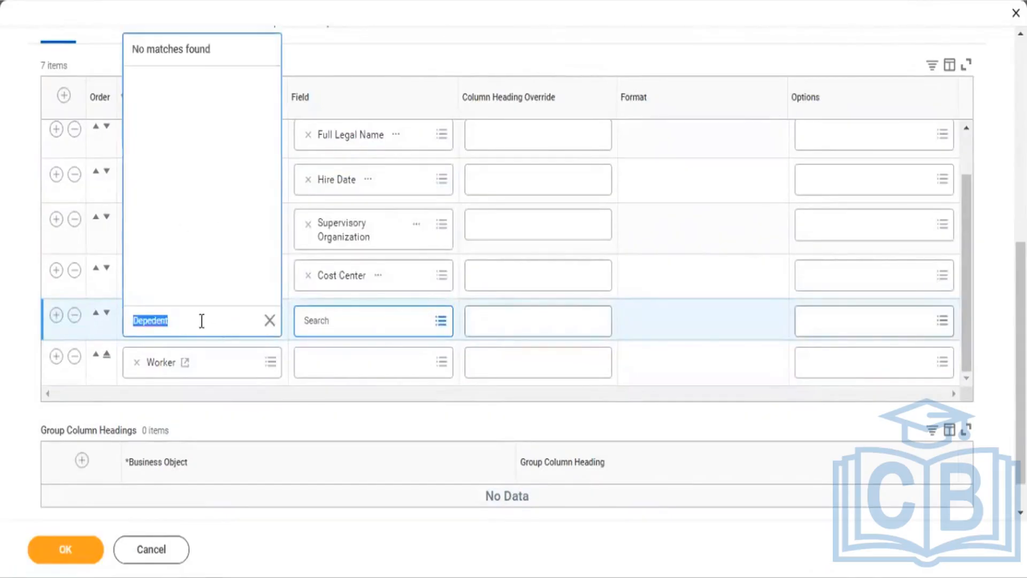
{"action": "left_click", "coordinate": [202, 321]}
{"action": "key", "text": "BackSpace"}
{"action": "key", "text": "BackSpace"}
{"action": "key", "text": "BackSpace"}
{"action": "key", "text": "BackSpace"}
{"action": "type", "text": "nde"}
{"action": "key", "text": "Return"}
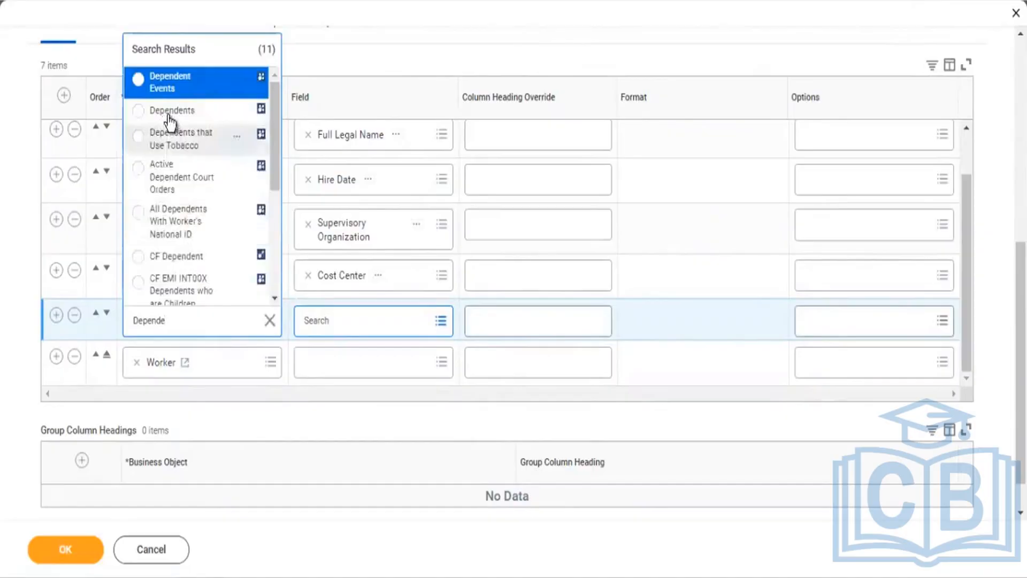
{"action": "left_click", "coordinate": [169, 114]}
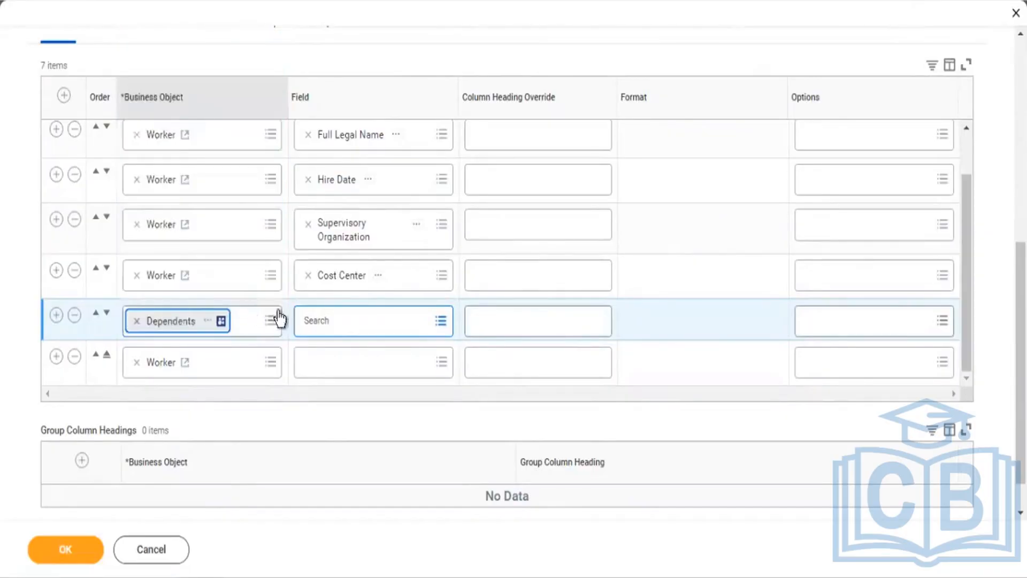
Step: Set that Dependents row's field to Dependent
{"action": "left_click", "coordinate": [331, 322]}
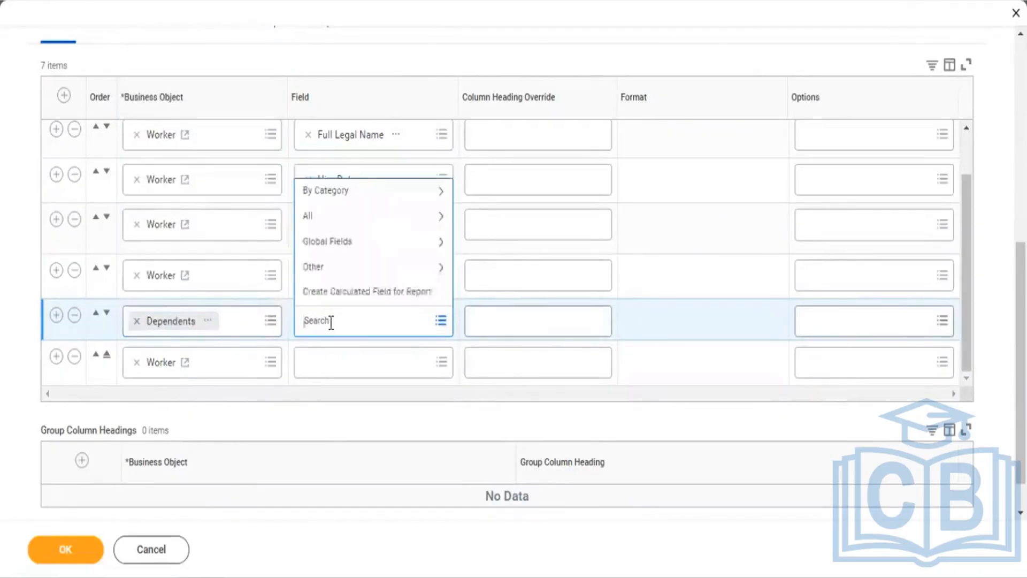
{"action": "type", "text": "Dependent"}
{"action": "key", "text": "Return"}
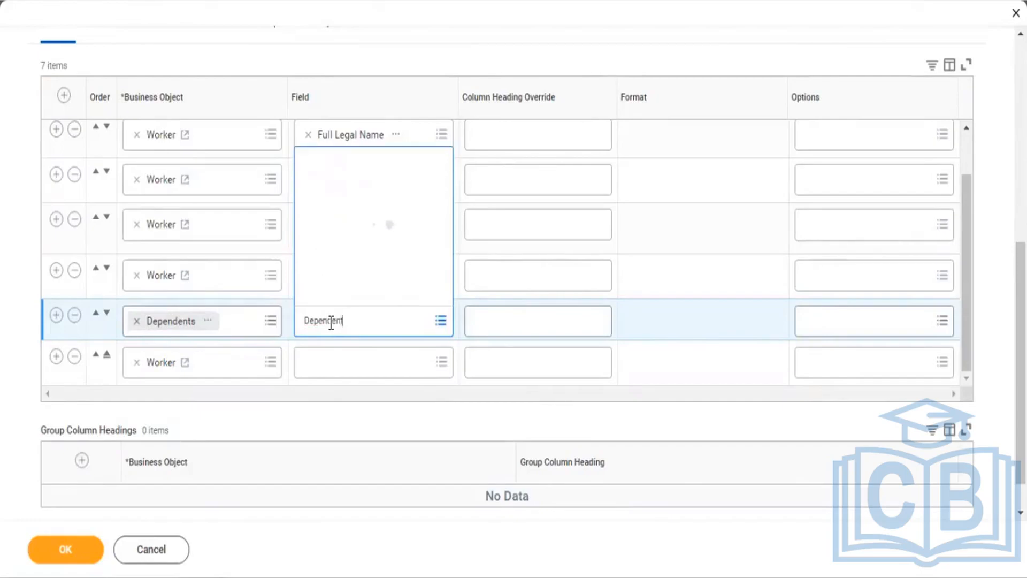
{"action": "left_click", "coordinate": [356, 79]}
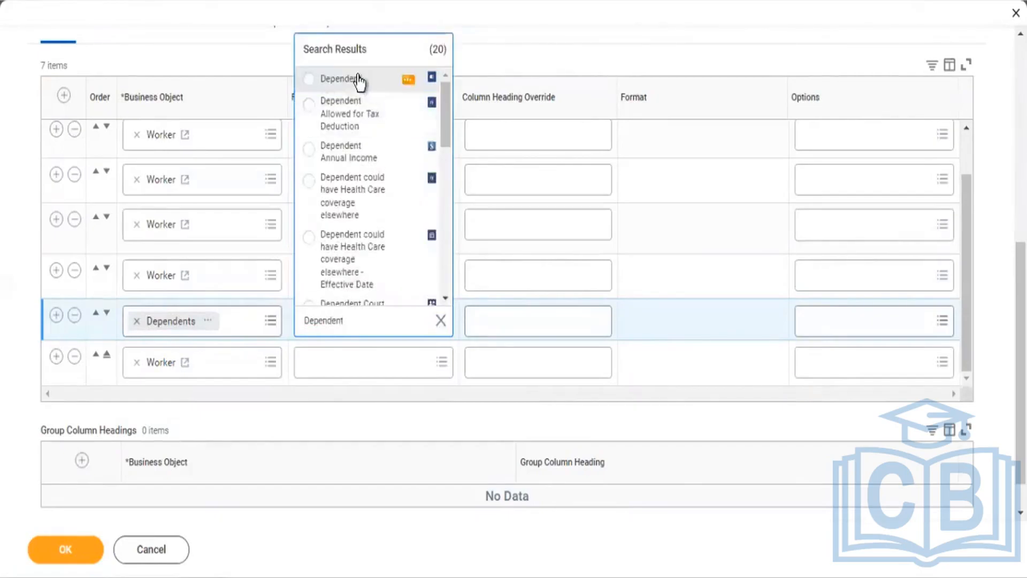
Step: Add a Dependents Relationship column and delete the leftover empty Worker row
{"action": "left_click", "coordinate": [56, 315]}
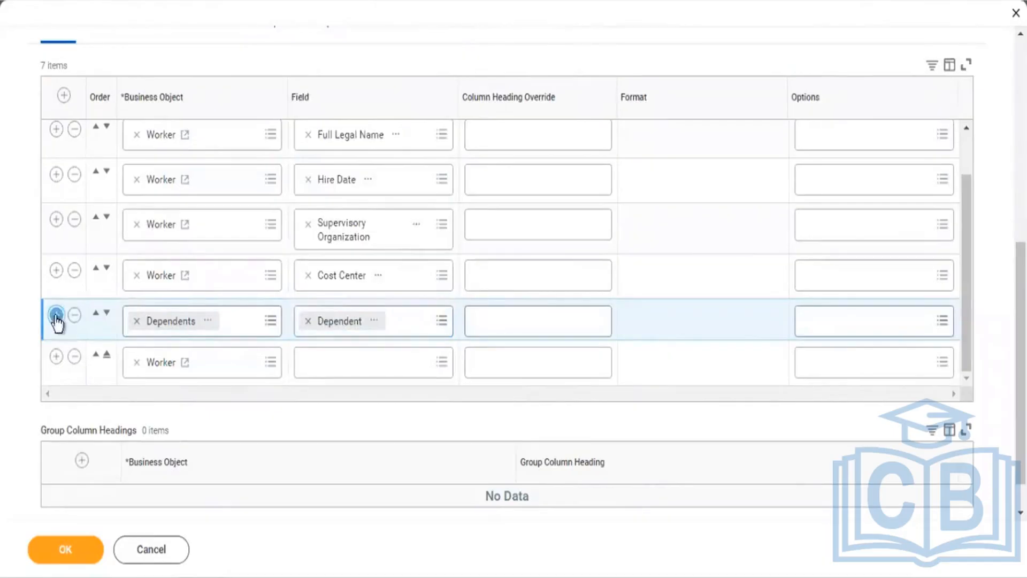
{"action": "left_click", "coordinate": [338, 365]}
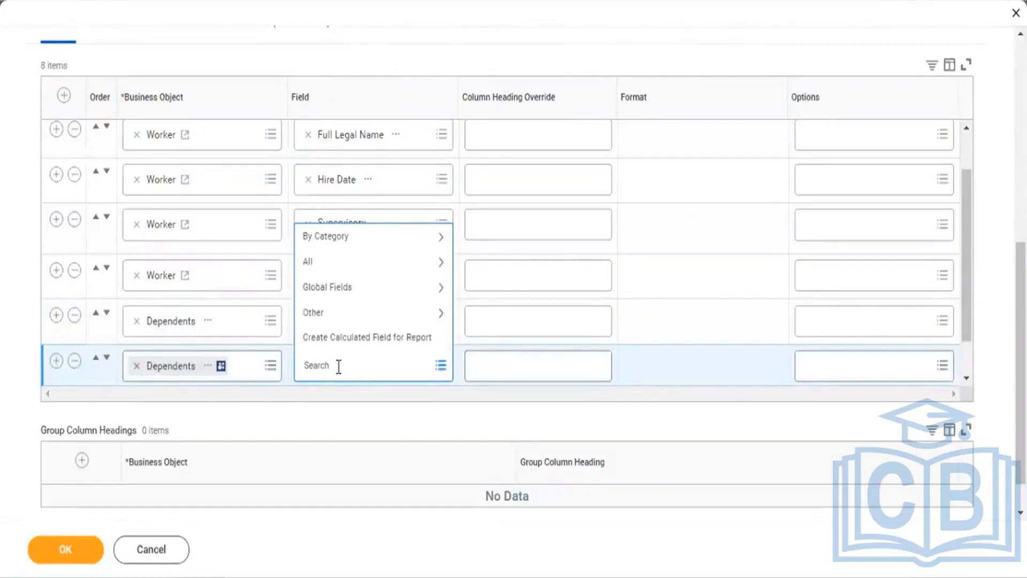
{"action": "type", "text": "Relationship"}
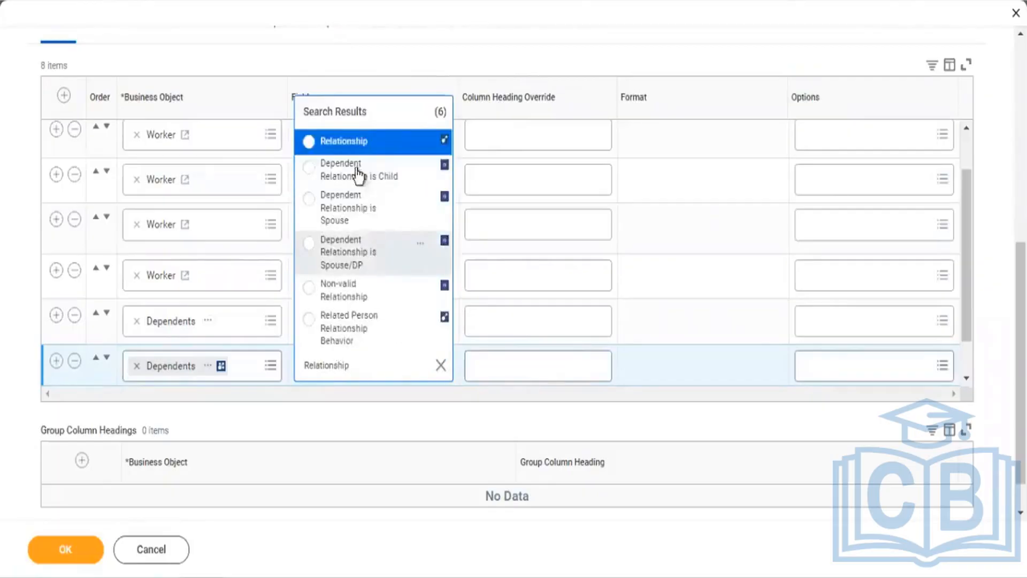
{"action": "left_click", "coordinate": [352, 150]}
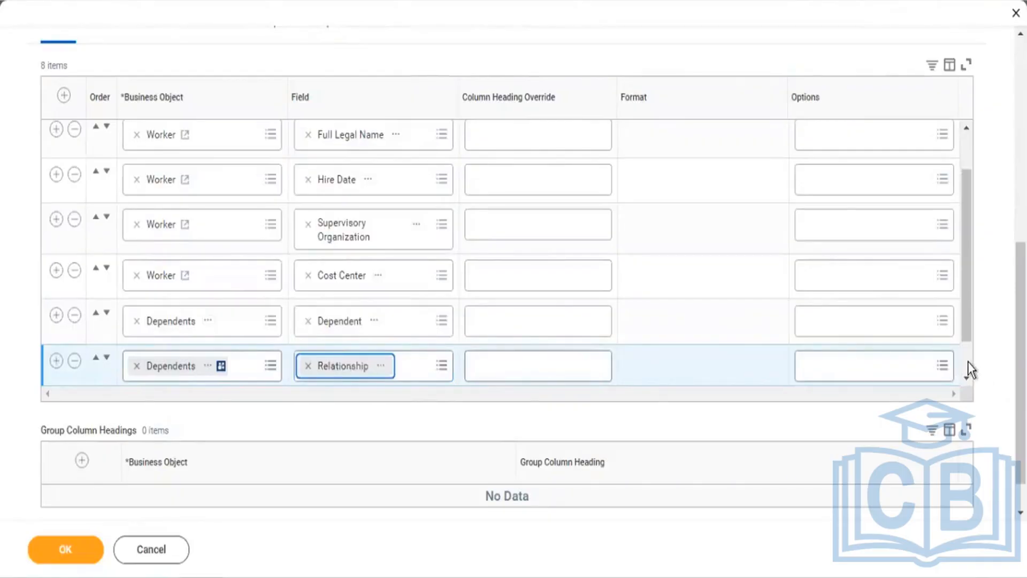
{"action": "scroll", "coordinate": [969, 365], "scroll_direction": "down", "scroll_amount": 1}
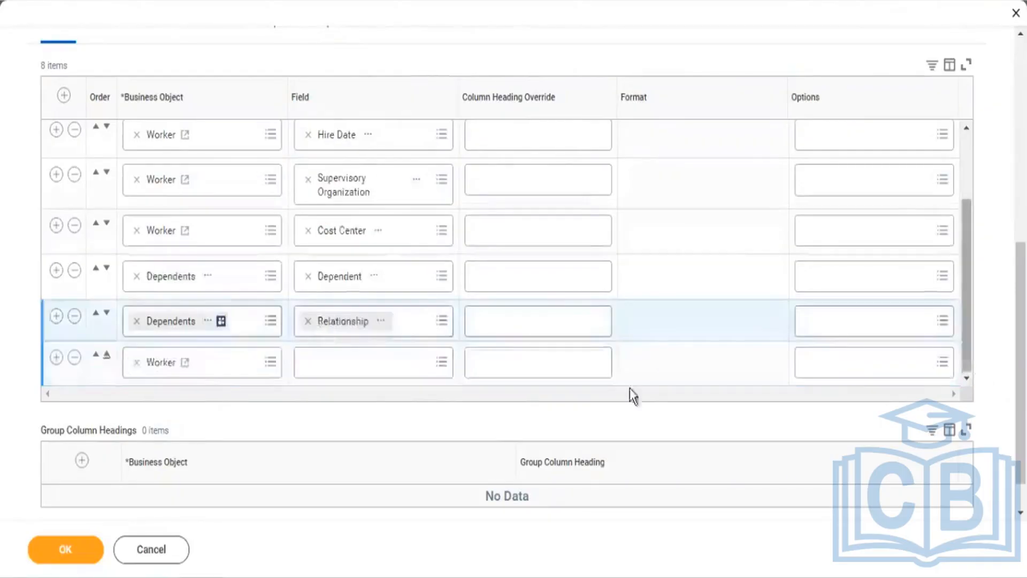
{"action": "left_click", "coordinate": [73, 359]}
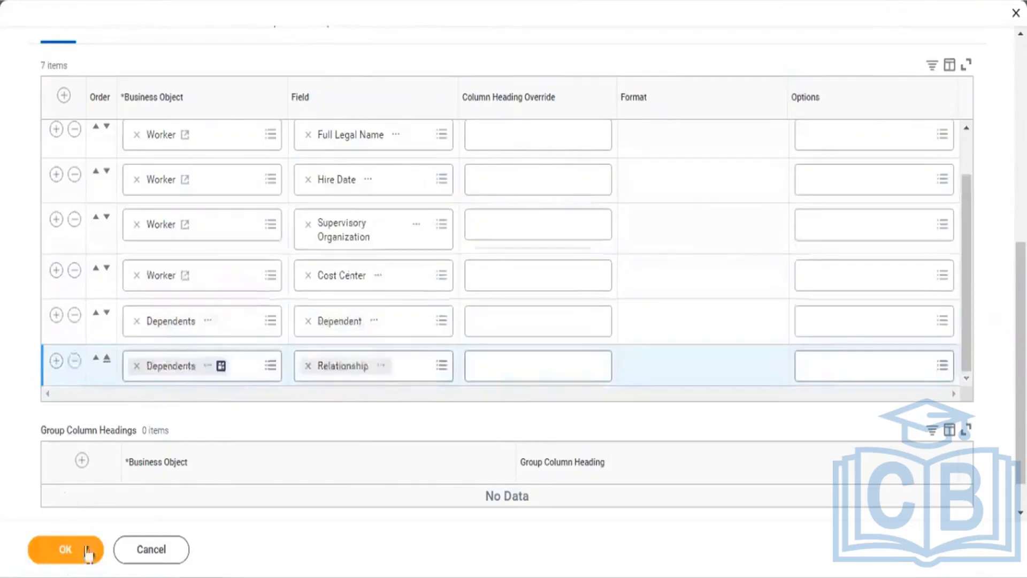
Step: Save the columns and run the report, returning 908 workers with dependent relationships
{"action": "left_click", "coordinate": [52, 551]}
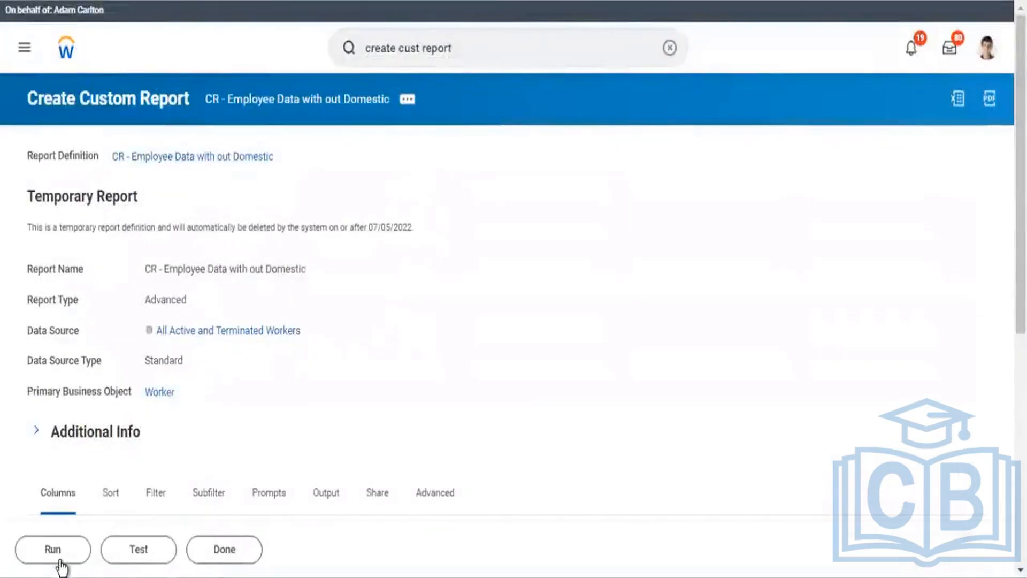
{"action": "left_click", "coordinate": [52, 549]}
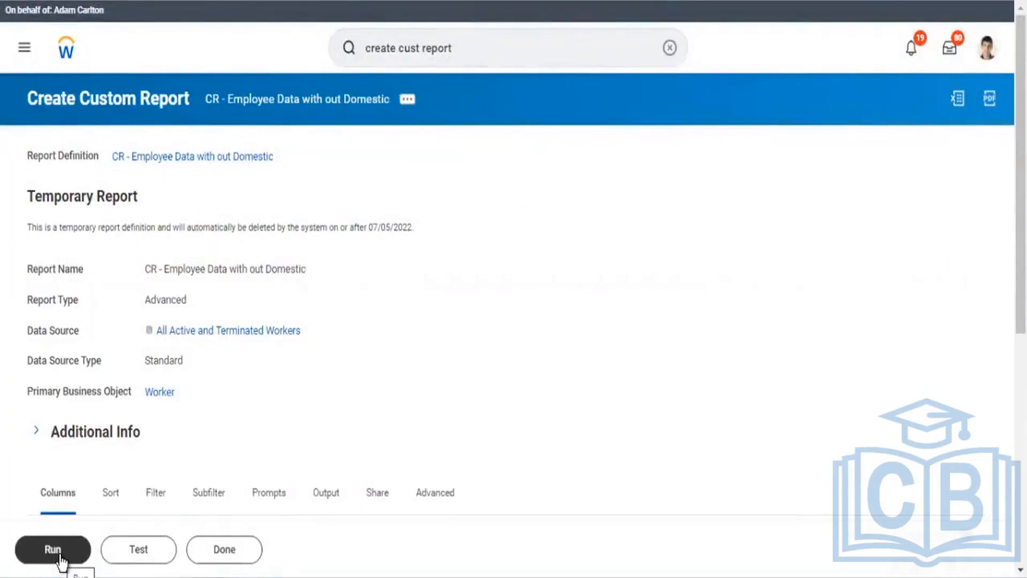
{"action": "left_click", "coordinate": [60, 556]}
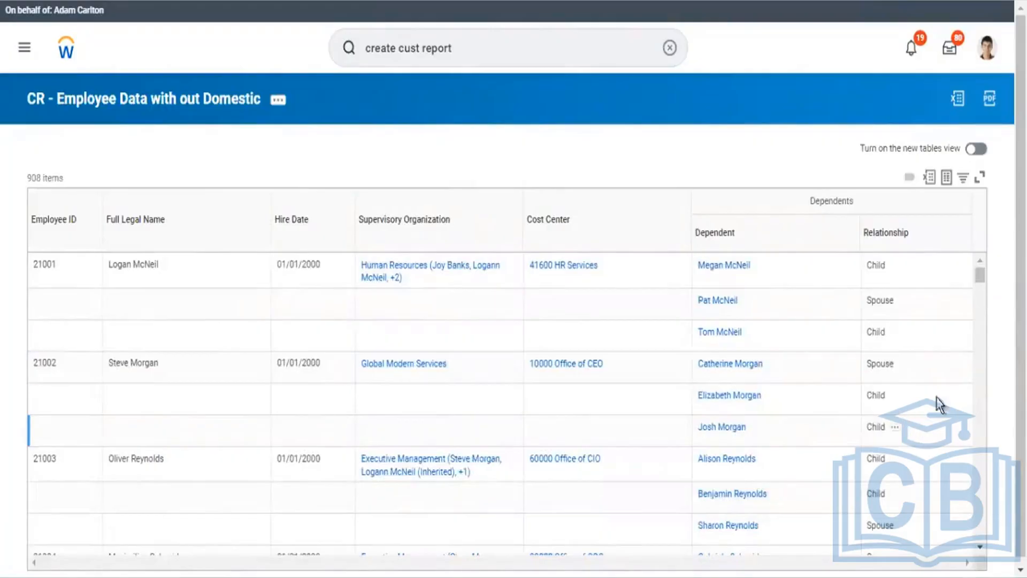
Step: Export the report results to Excel, download the .xlsx, and open CR_-_Employee_Data_with_out_Domestic.xlsx
{"action": "scroll", "coordinate": [1020, 289], "scroll_direction": "down", "scroll_amount": 1}
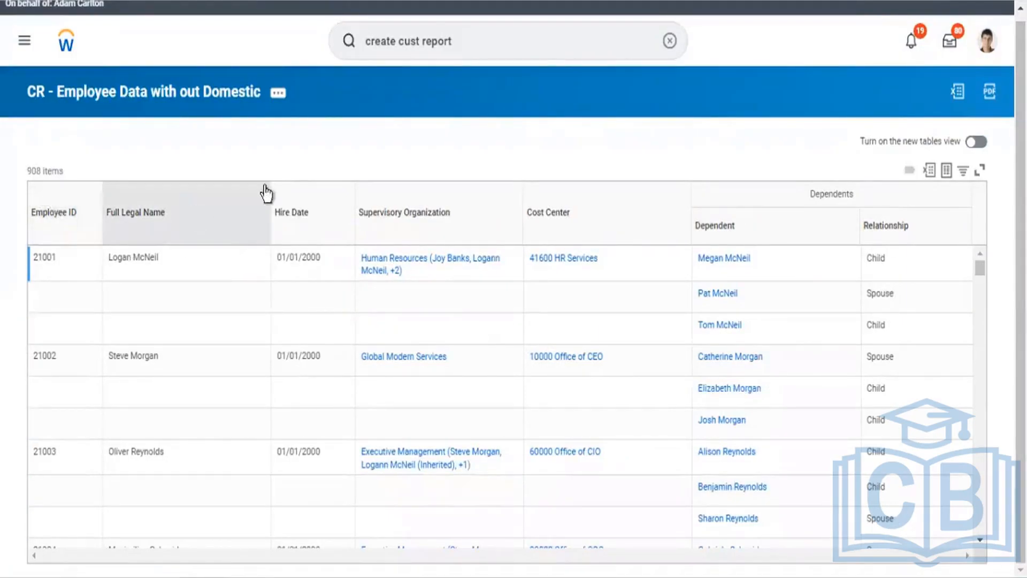
{"action": "left_click", "coordinate": [930, 171]}
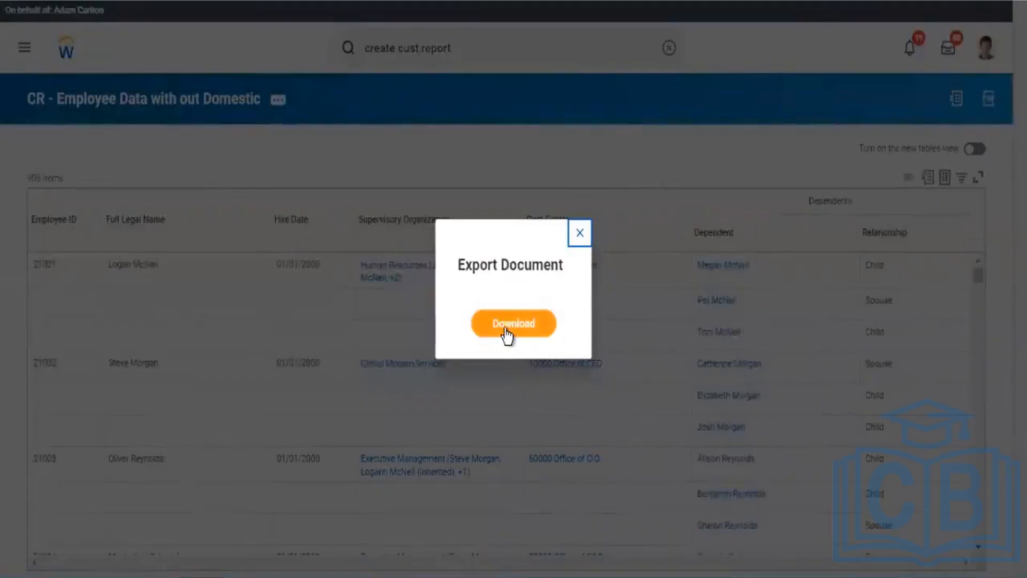
{"action": "left_click", "coordinate": [506, 327]}
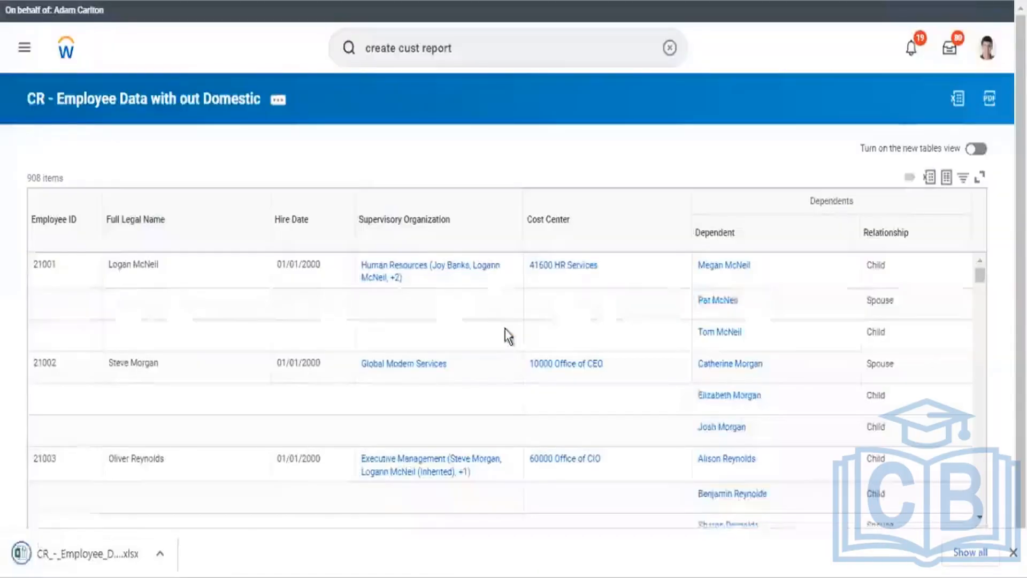
{"action": "left_click", "coordinate": [83, 551]}
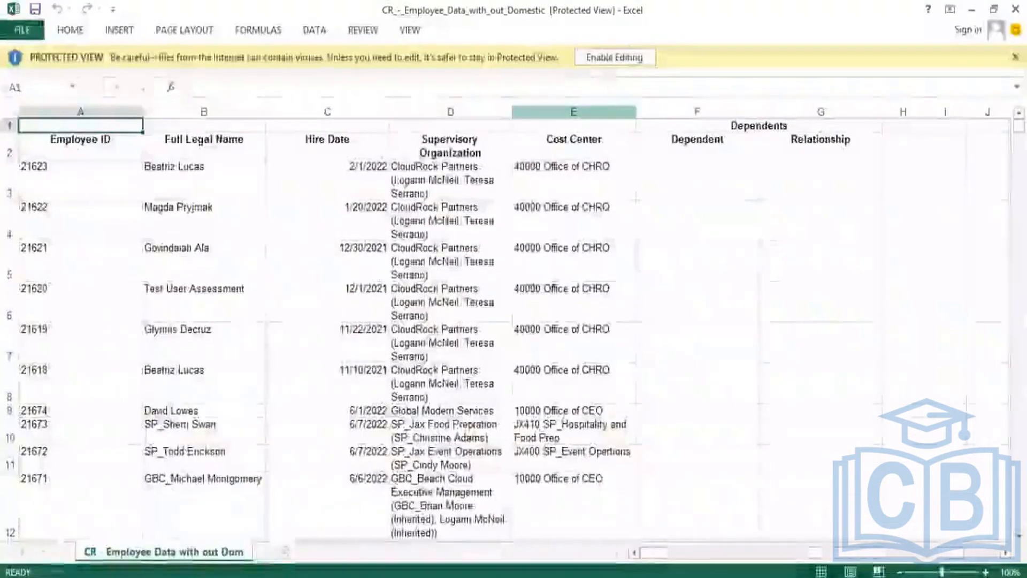
Step: Enable editing, delete the merged Dependents header in row 1, and add AutoFilter to the headings
{"action": "left_click", "coordinate": [607, 57]}
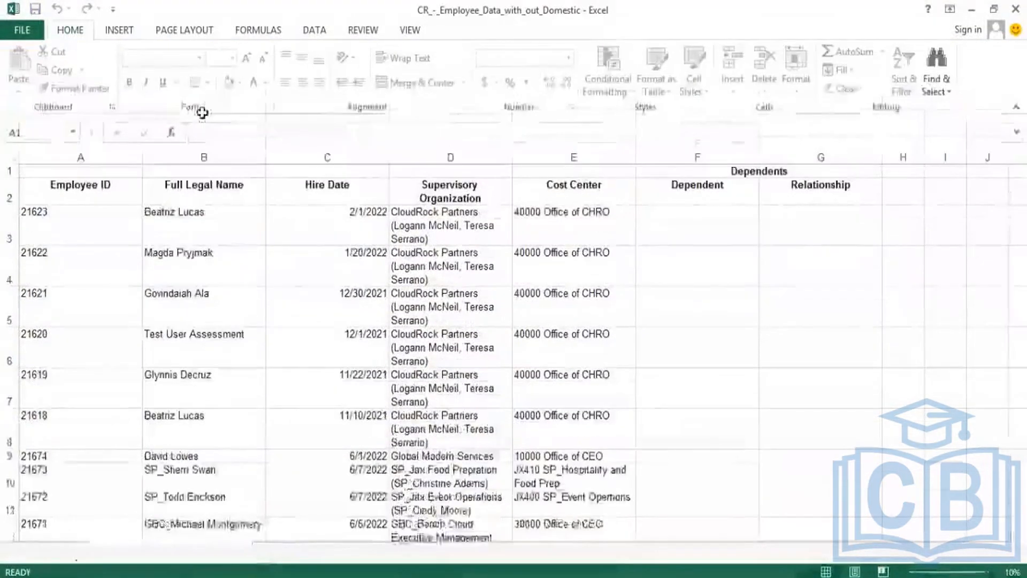
{"action": "left_click", "coordinate": [10, 171]}
{"action": "right_click", "coordinate": [11, 174]}
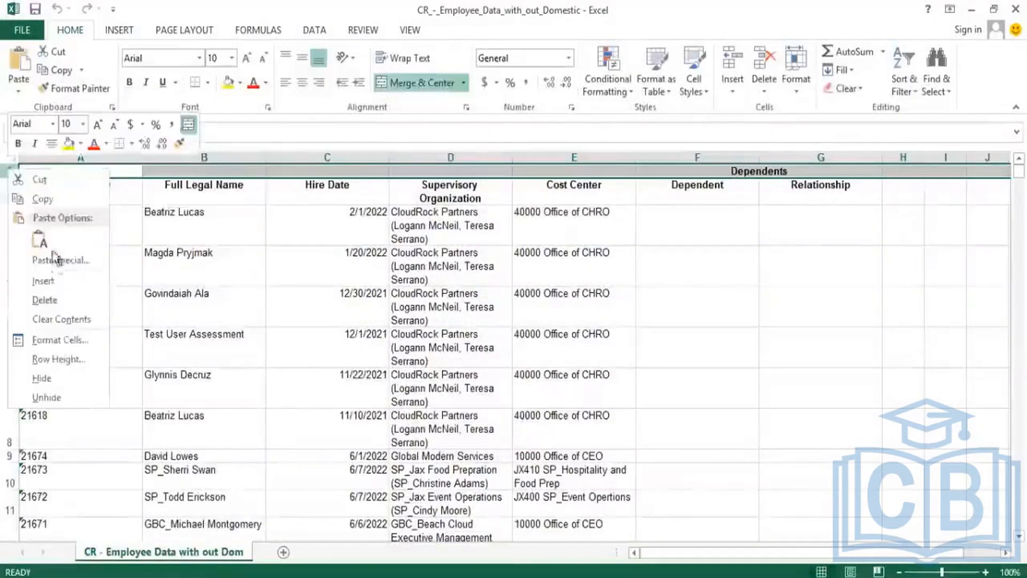
{"action": "left_click", "coordinate": [52, 299]}
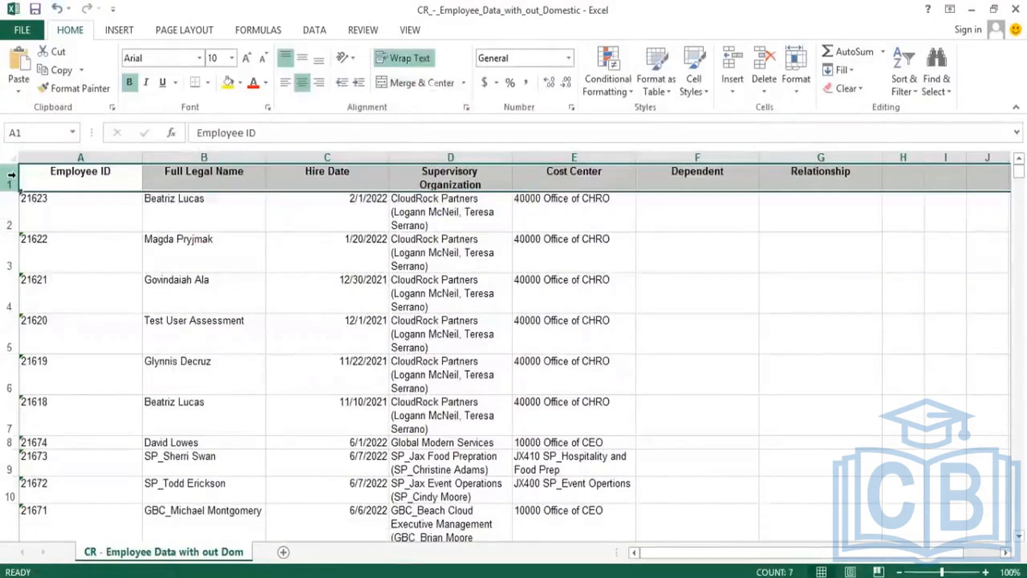
{"action": "key", "text": "alt+d"}
{"action": "key", "text": "f"}
{"action": "key", "text": "f"}
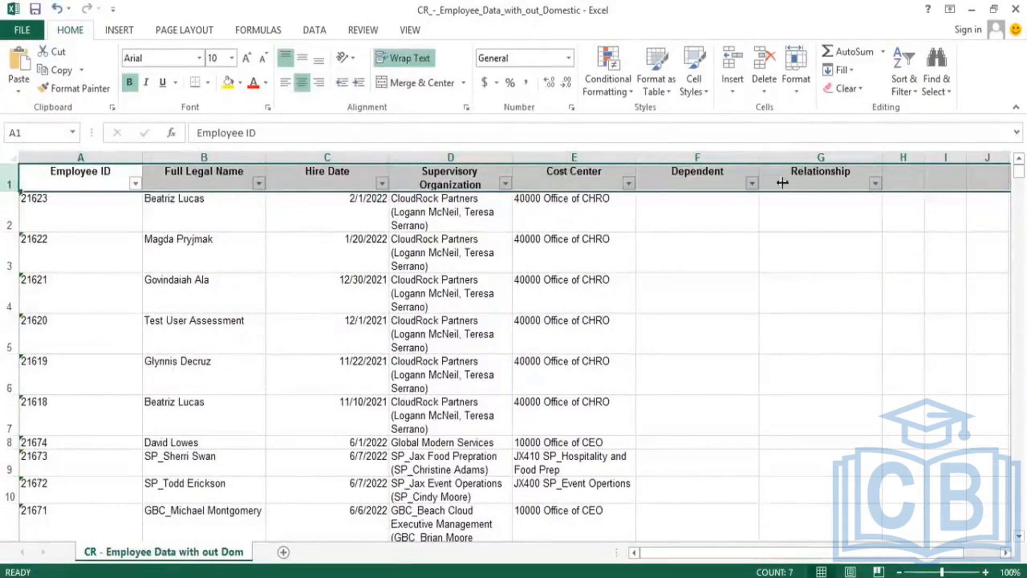
Step: Inspect the Relationship column's filter options without changes, then select data rows 2 and 3
{"action": "left_click", "coordinate": [876, 185]}
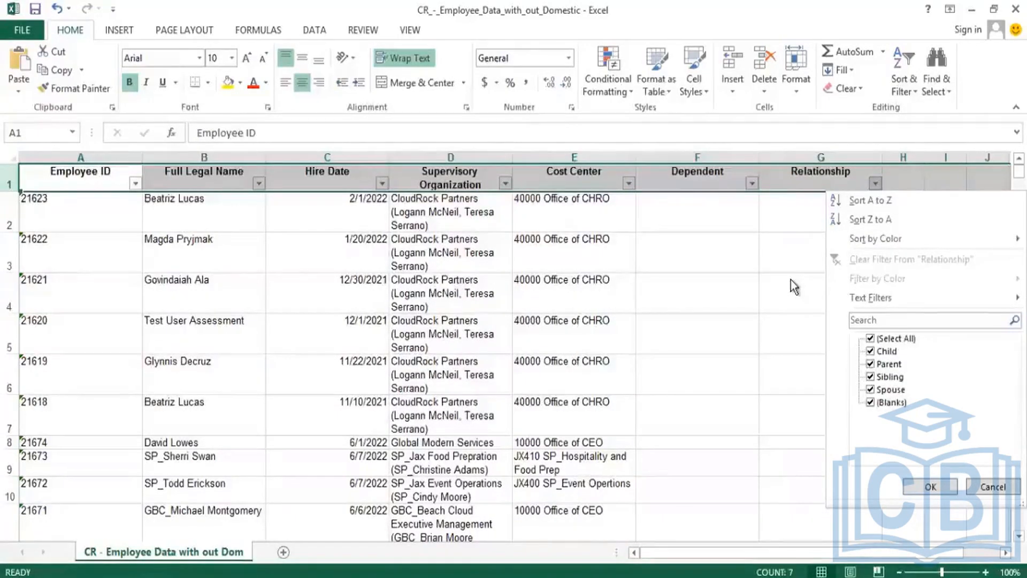
{"action": "left_click", "coordinate": [723, 247]}
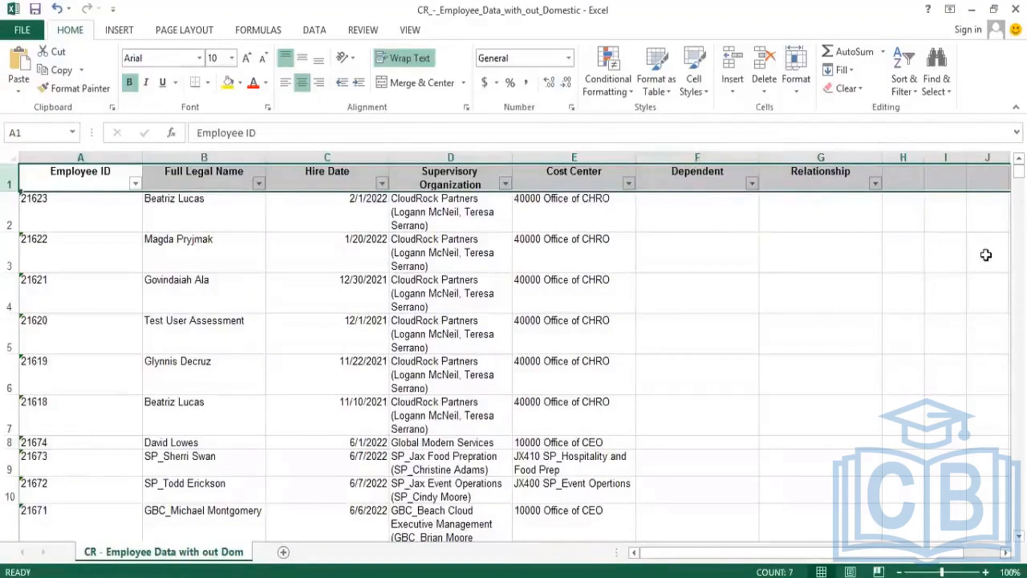
{"action": "left_click", "coordinate": [876, 184]}
{"action": "left_click", "coordinate": [741, 303]}
{"action": "mouse_move", "coordinate": [1020, 172]}
{"action": "left_mouse_down"}
{"action": "mouse_move", "coordinate": [1002, 401]}
{"action": "mouse_move", "coordinate": [1007, 163]}
{"action": "left_mouse_up"}
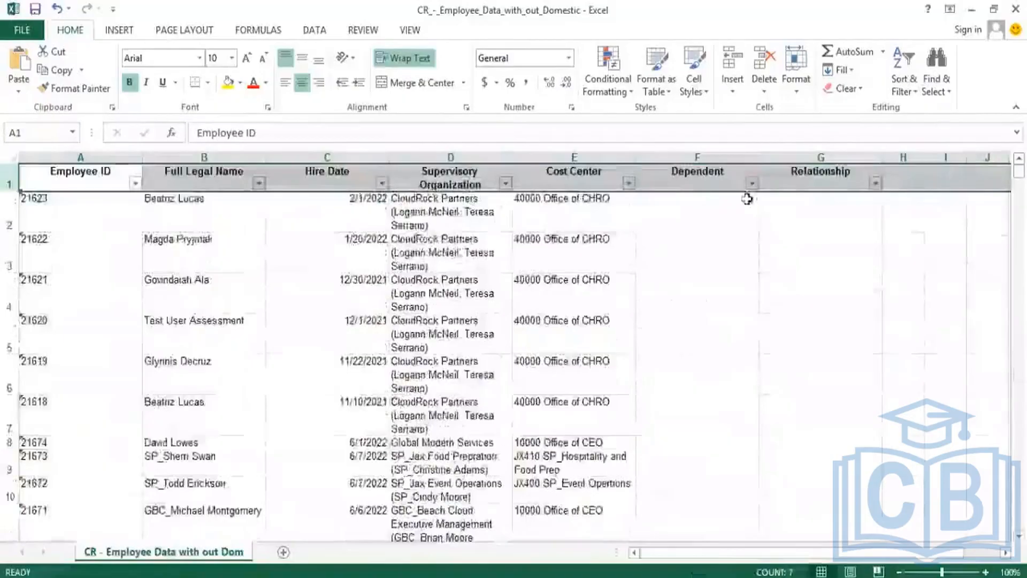
{"action": "left_click", "coordinate": [12, 211]}
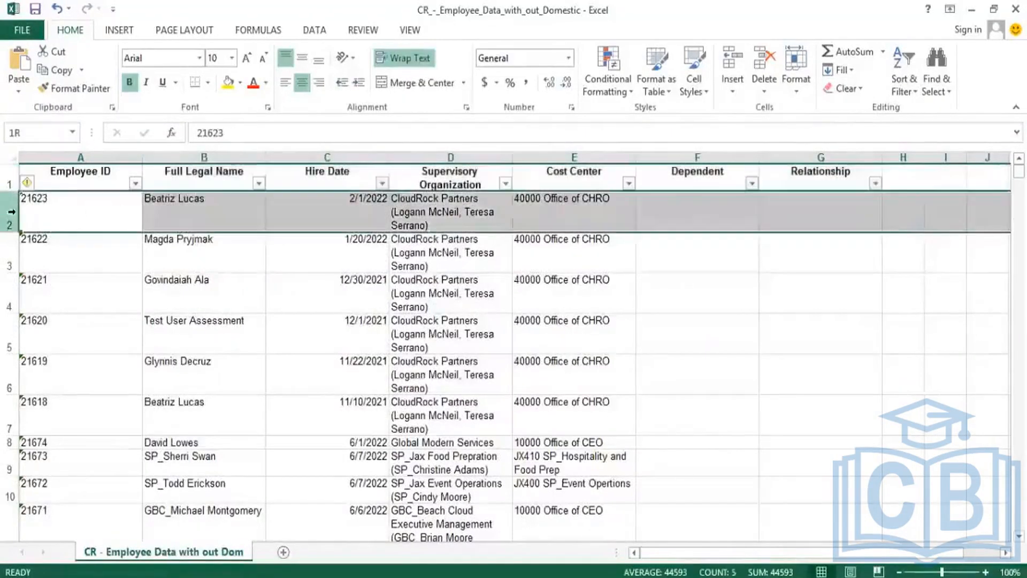
{"action": "left_click", "coordinate": [11, 251]}
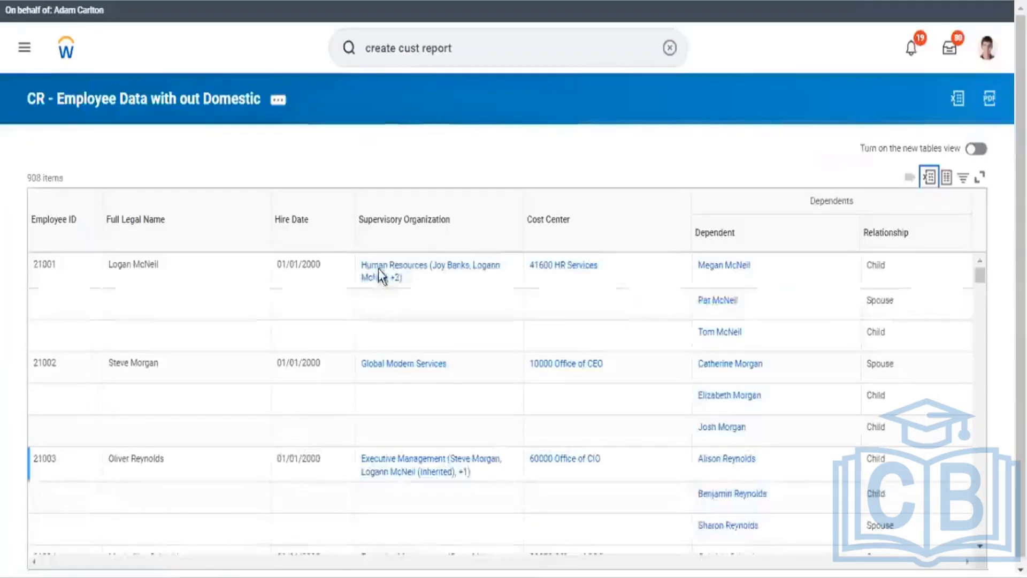
Step: Edit CR - Employee Data with out Domestic via Custom Report > Edit and show its Filter tab
{"action": "left_click", "coordinate": [277, 101]}
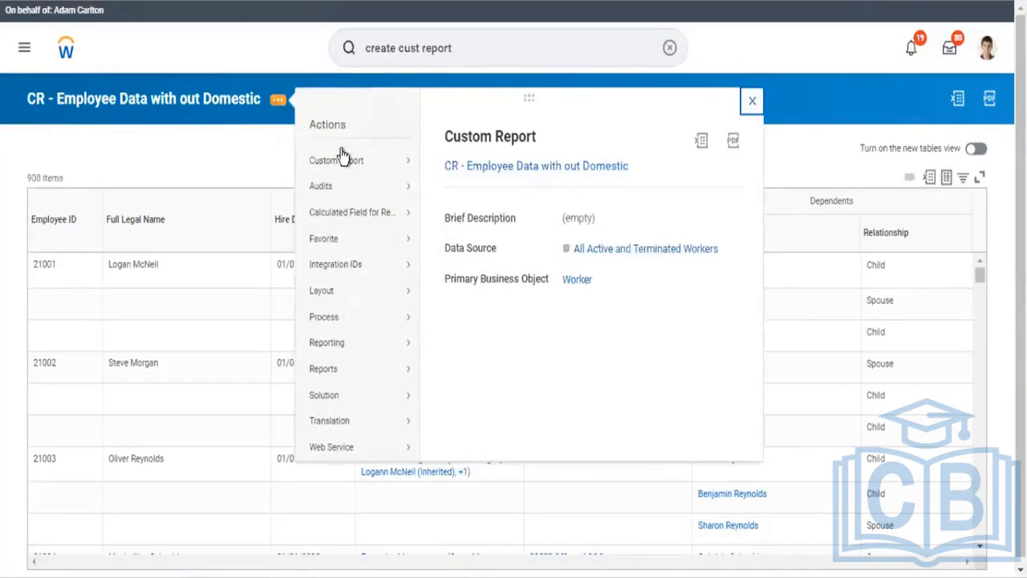
{"action": "mouse_move", "coordinate": [341, 158]}
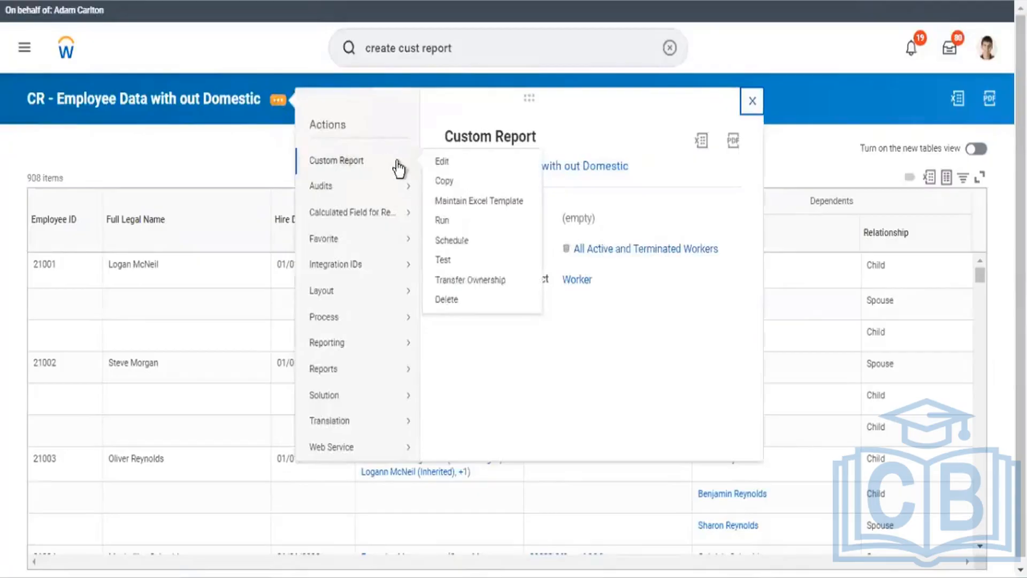
{"action": "left_click", "coordinate": [448, 163]}
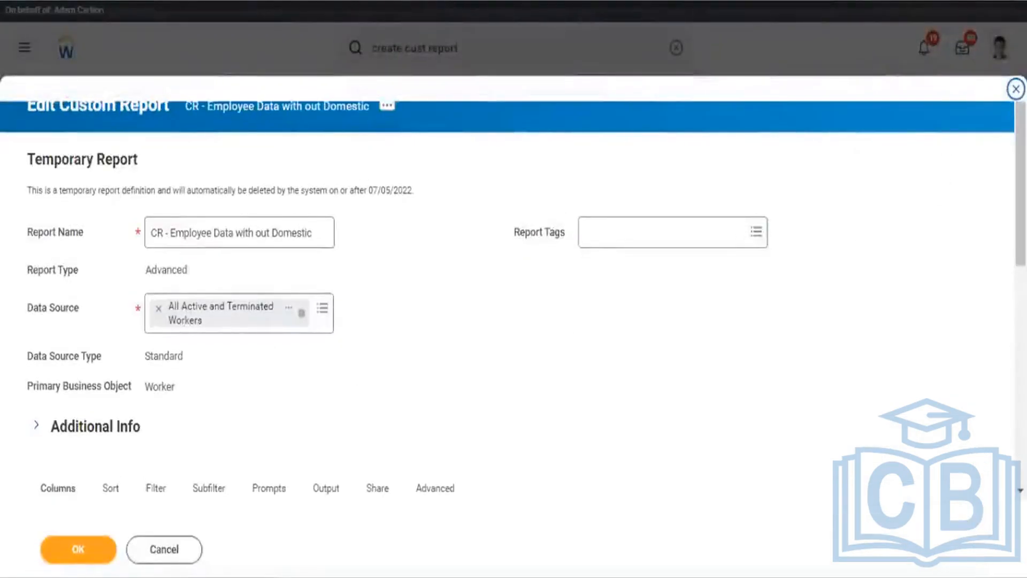
{"action": "left_click_drag", "start_coordinate": [1020, 185], "coordinate": [1020, 310]}
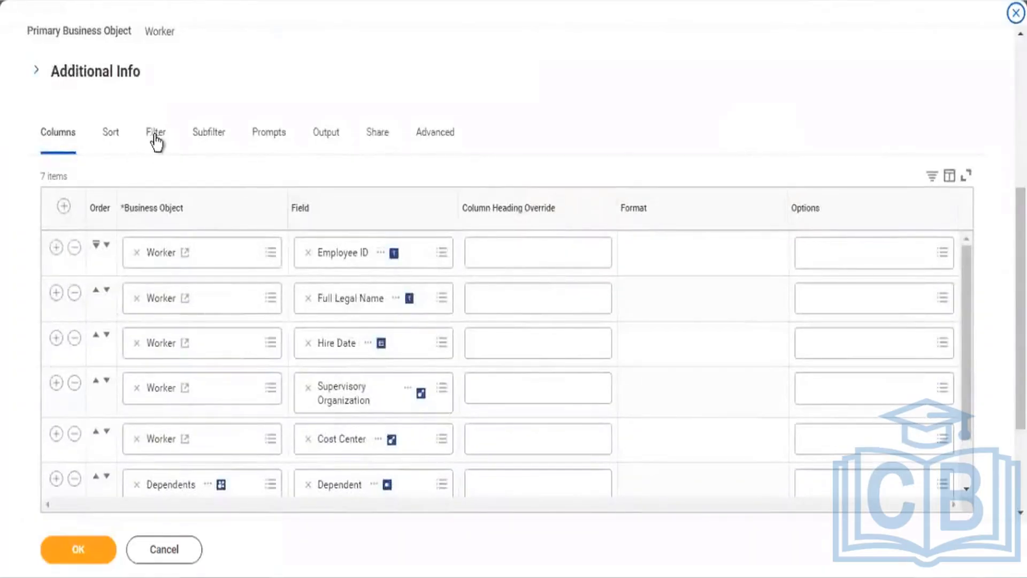
{"action": "left_click", "coordinate": [156, 138]}
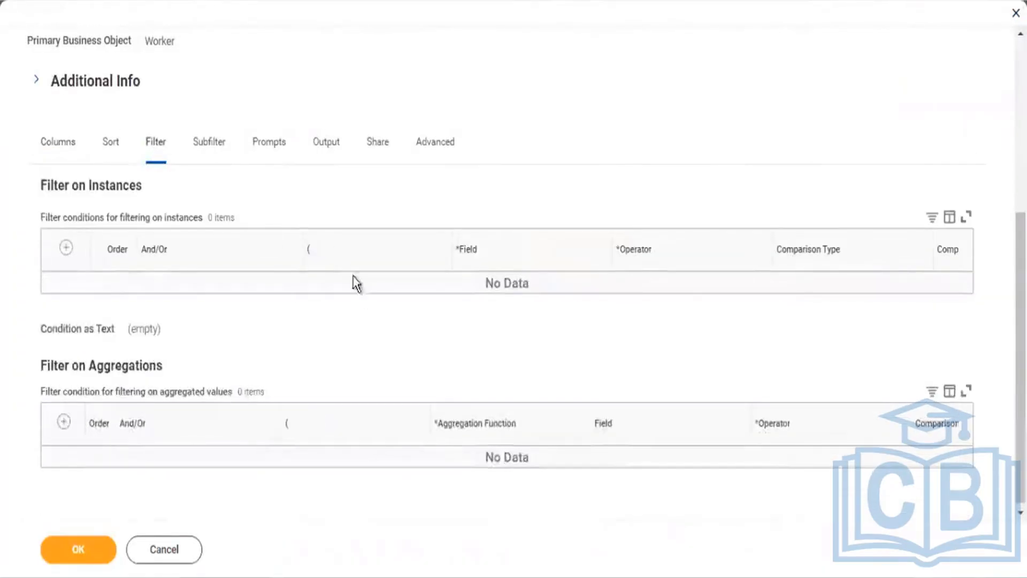
Step: Add an instance filter row and pick Dependents as its field after searching 'Dependent'
{"action": "left_click", "coordinate": [66, 248]}
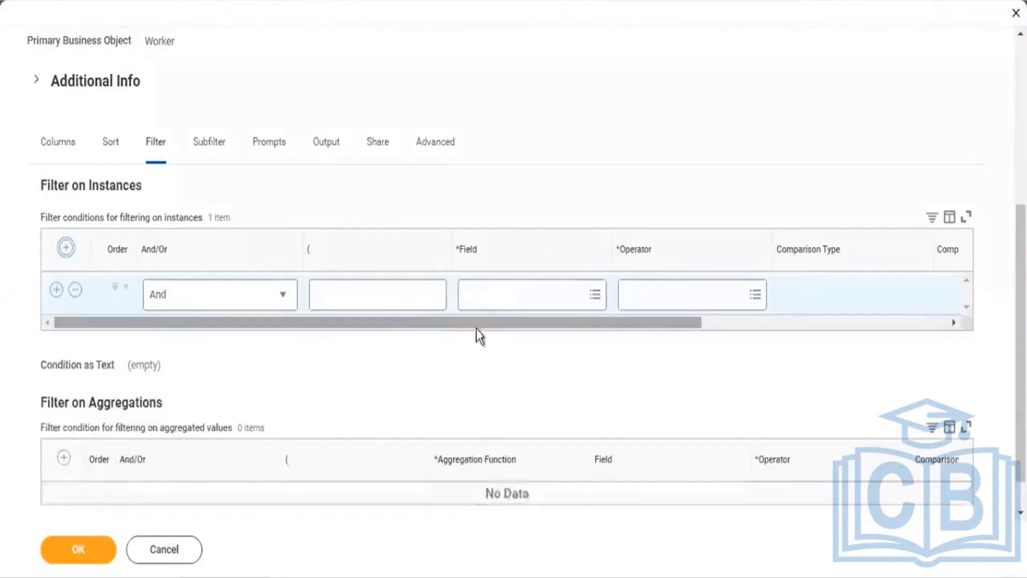
{"action": "left_click", "coordinate": [489, 294]}
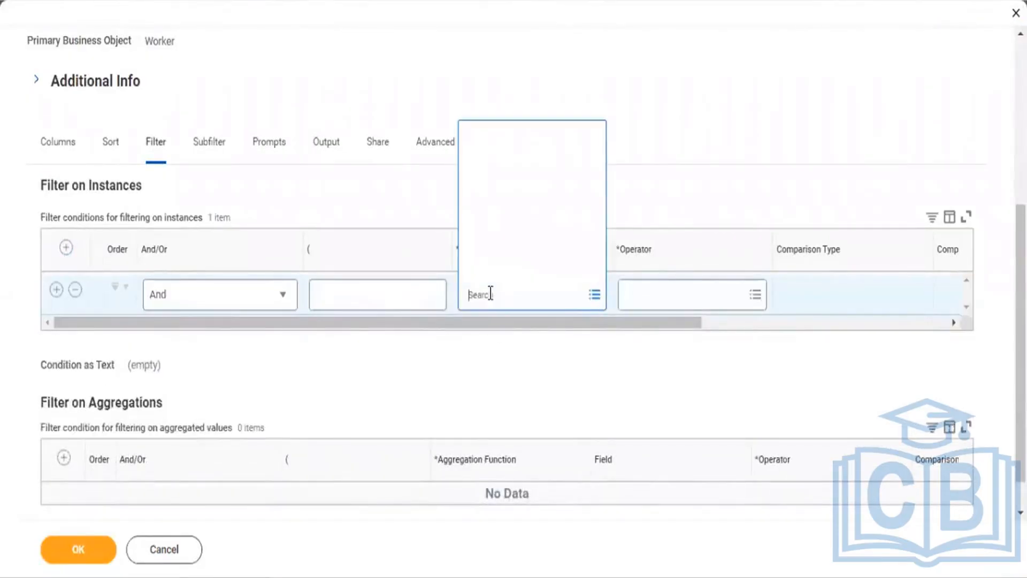
{"action": "type", "text": "Dependent"}
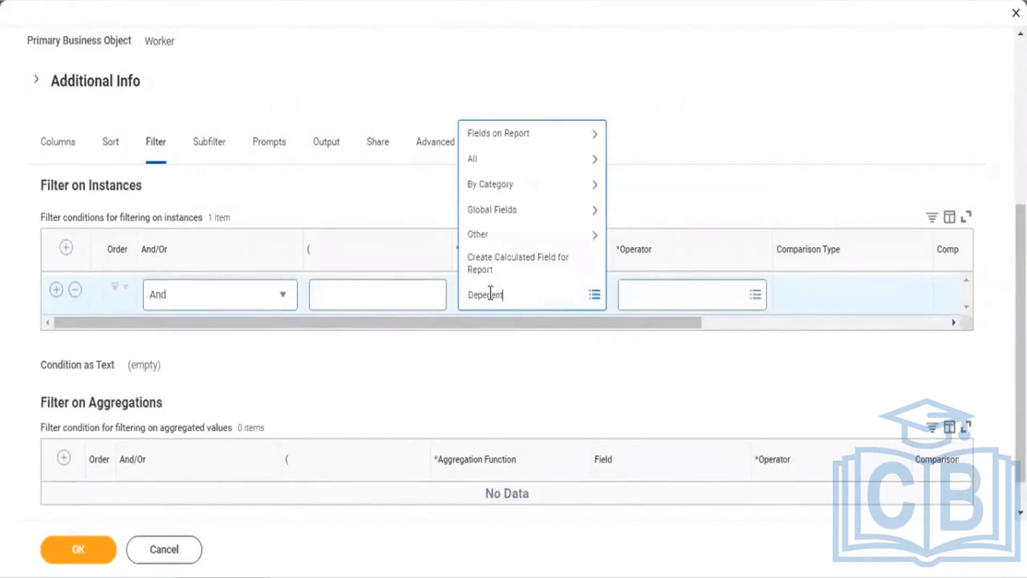
{"action": "key", "text": "Return"}
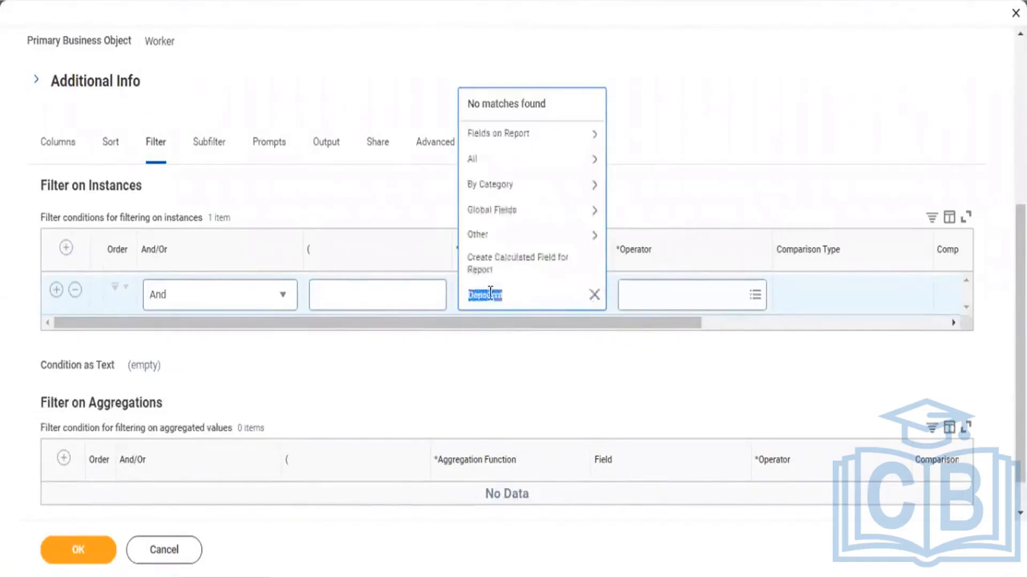
{"action": "left_click", "coordinate": [500, 294]}
{"action": "type", "text": "t"}
{"action": "left_click", "coordinate": [490, 297]}
{"action": "type", "text": "n"}
{"action": "key", "text": "Return"}
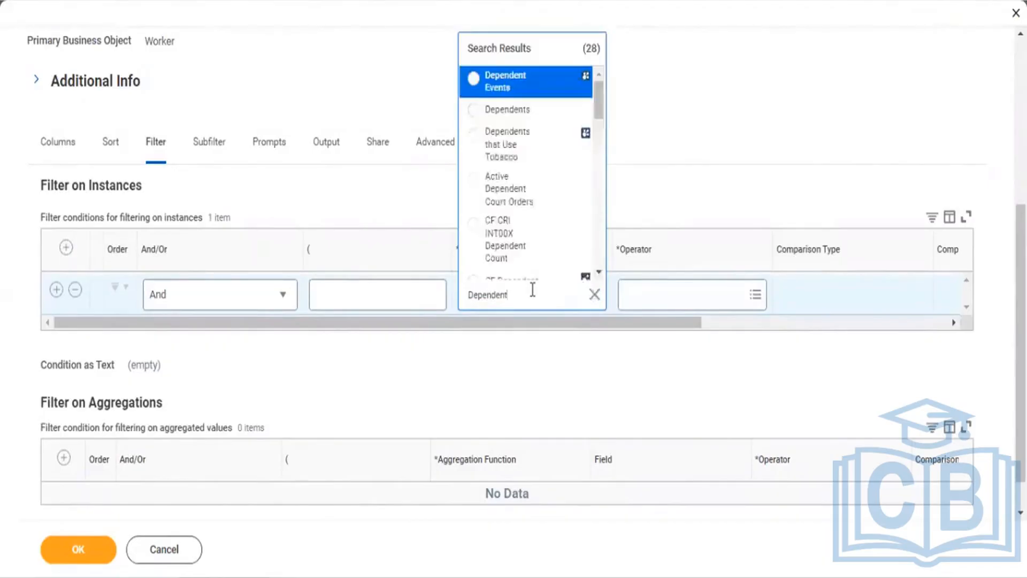
{"action": "left_click", "coordinate": [515, 111]}
{"action": "left_click", "coordinate": [658, 296]}
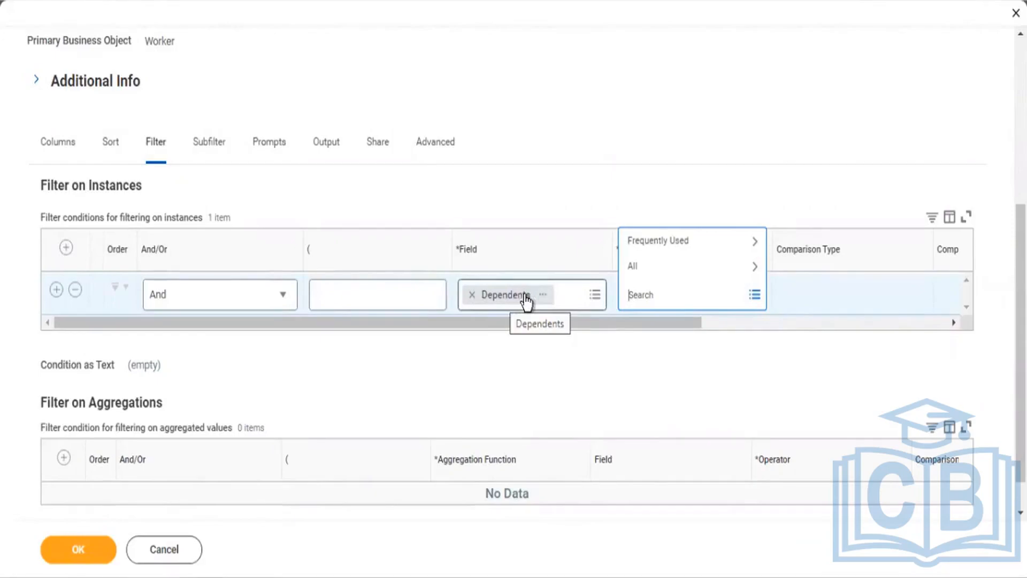
Step: Swap the field to Referral Relationship via a Relationship search, then clear the field again
{"action": "left_click", "coordinate": [471, 303]}
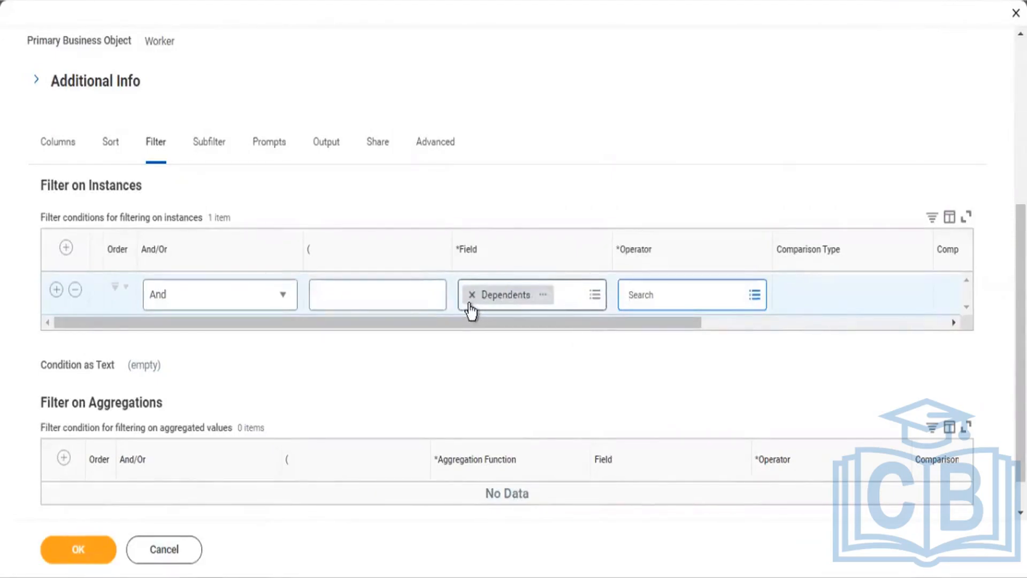
{"action": "left_click", "coordinate": [472, 295]}
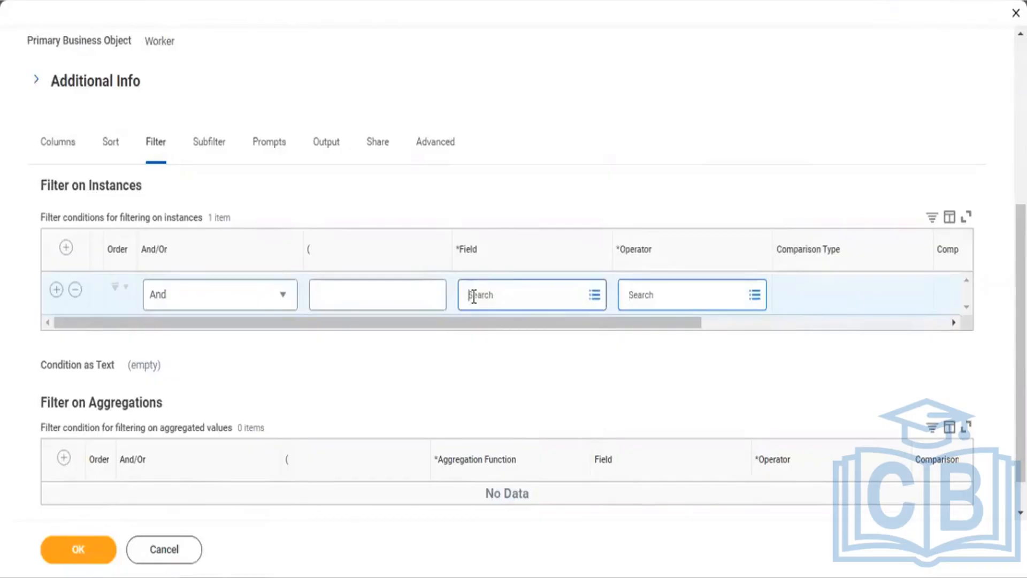
{"action": "left_click", "coordinate": [473, 295]}
{"action": "type", "text": "Fi"}
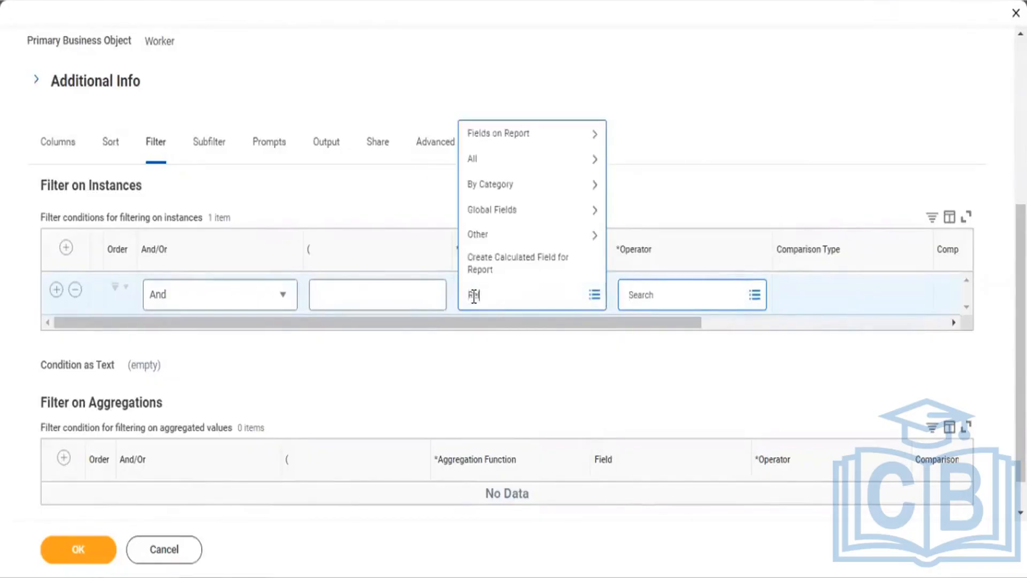
{"action": "type", "text": "lationship"}
{"action": "key", "text": "Return"}
{"action": "left_click", "coordinate": [476, 300]}
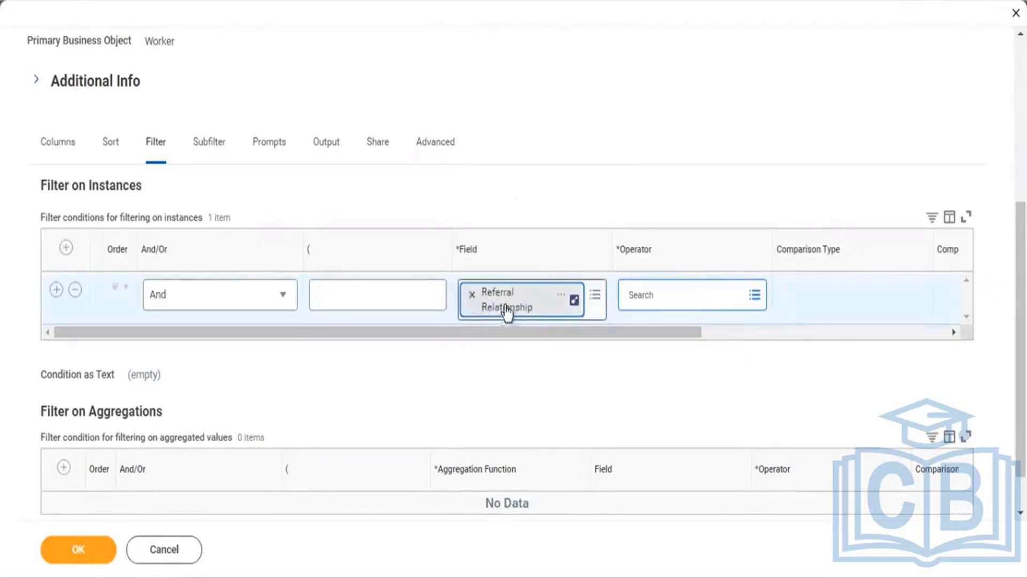
{"action": "left_click", "coordinate": [474, 295]}
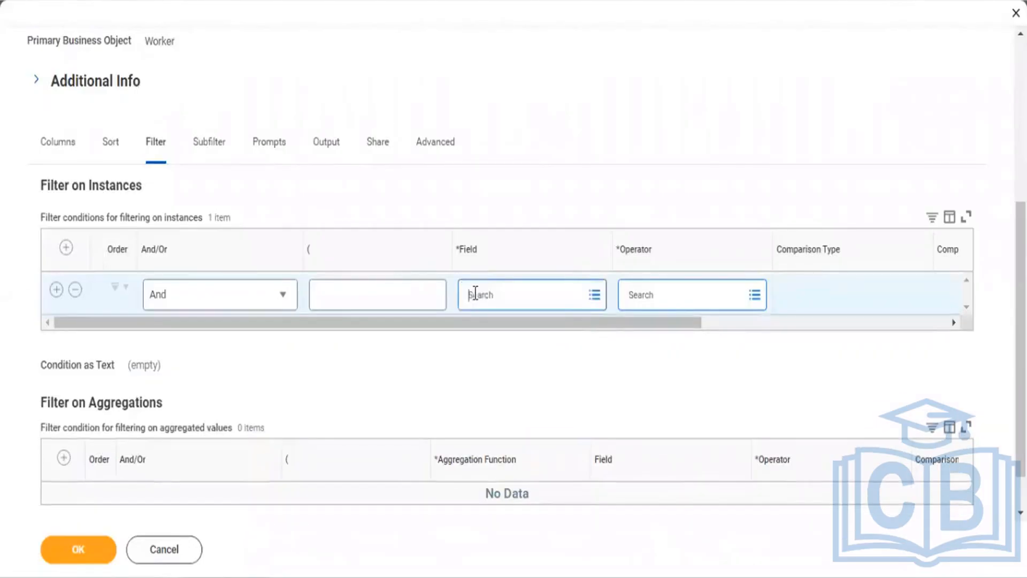
Step: Review the Dependents field details (business object Worker) from the Columns list, then close them
{"action": "left_click", "coordinate": [65, 158]}
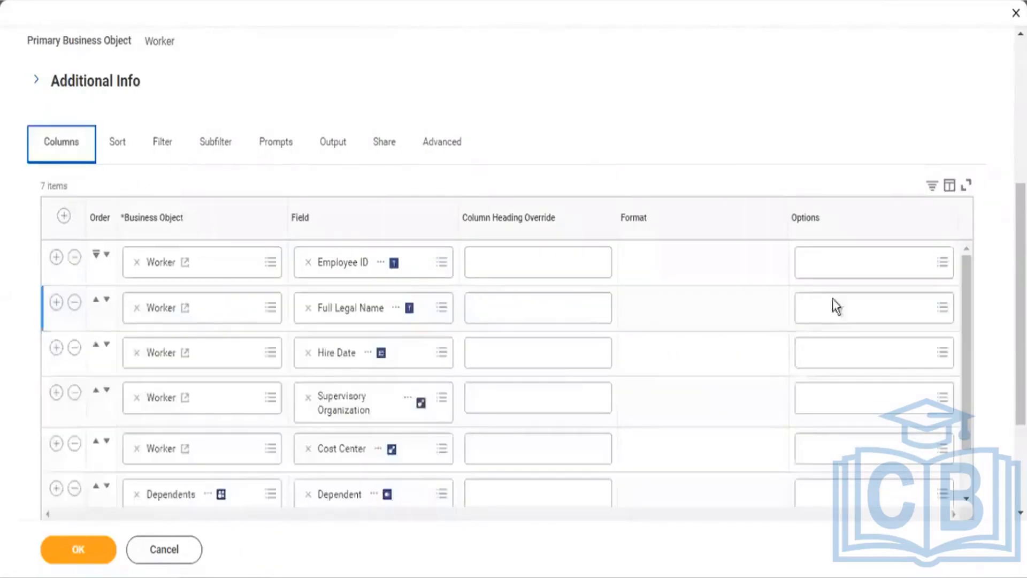
{"action": "scroll", "coordinate": [738, 291], "scroll_direction": "down", "scroll_amount": 3}
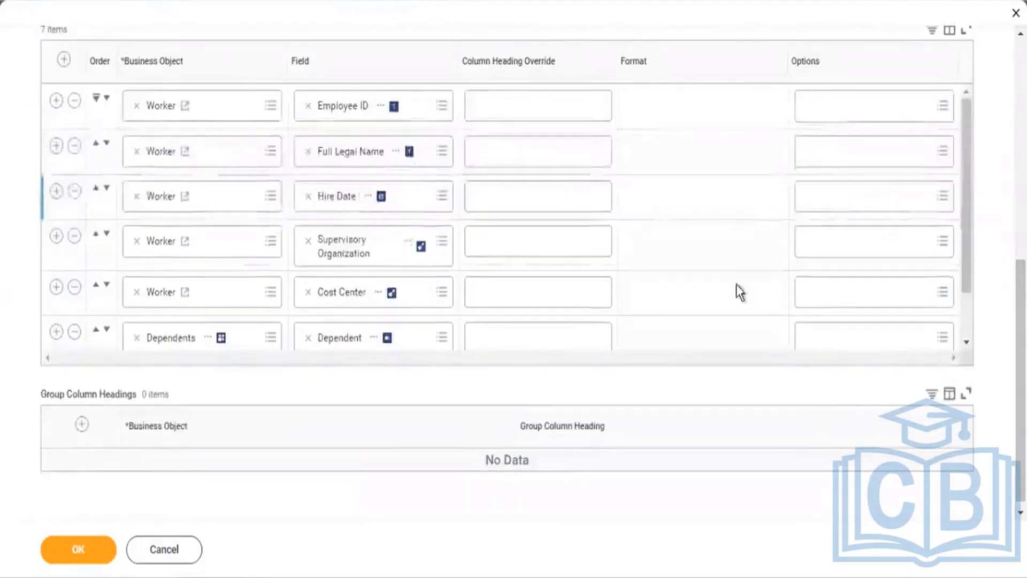
{"action": "left_click", "coordinate": [208, 343]}
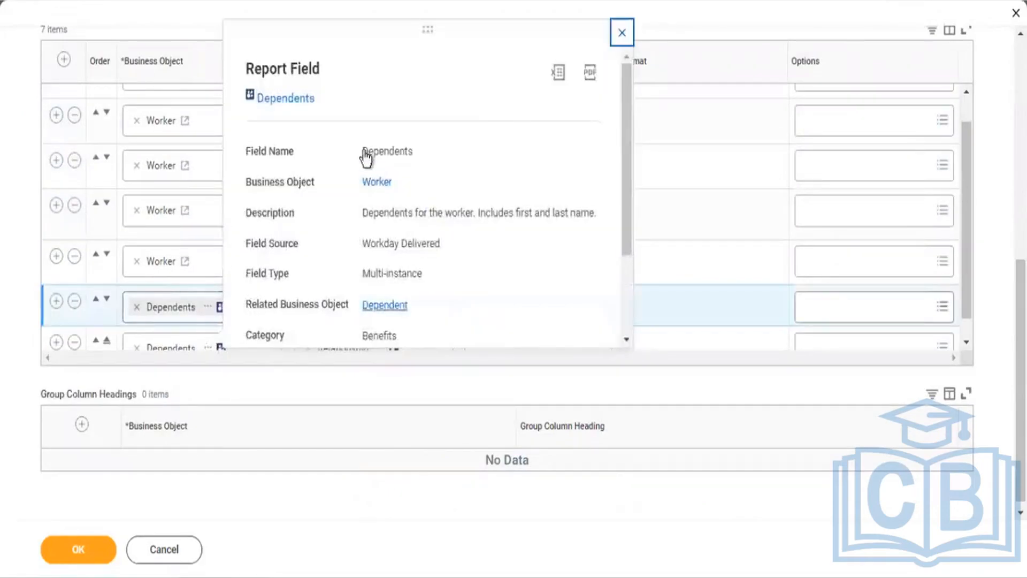
{"action": "mouse_move", "coordinate": [394, 182]}
{"action": "left_mouse_down"}
{"action": "mouse_move", "coordinate": [358, 182]}
{"action": "mouse_move", "coordinate": [392, 186]}
{"action": "left_mouse_up"}
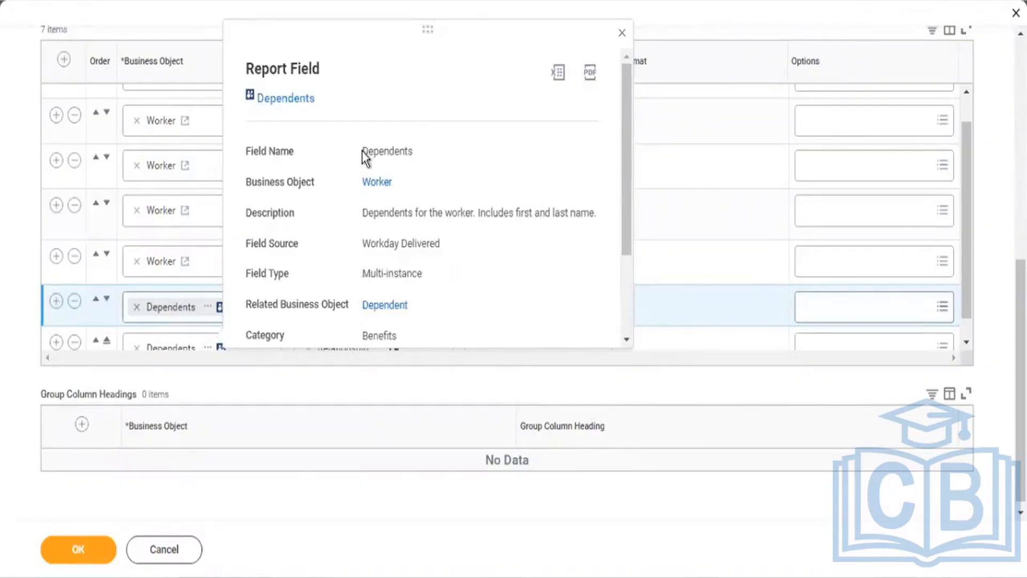
{"action": "left_click_drag", "start_coordinate": [362, 152], "coordinate": [426, 169]}
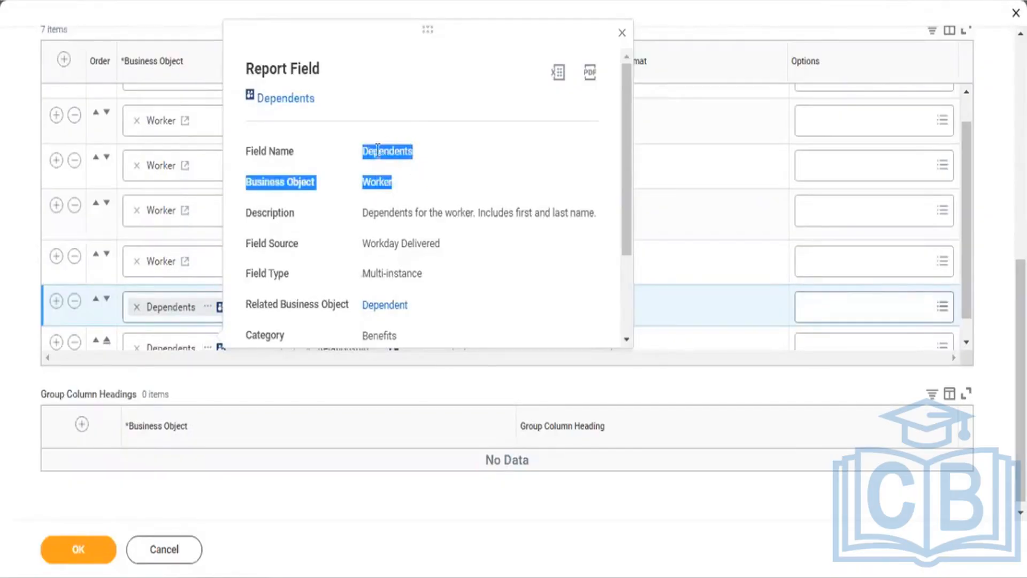
{"action": "left_click_drag", "start_coordinate": [368, 152], "coordinate": [411, 152]}
{"action": "left_click", "coordinate": [402, 180]}
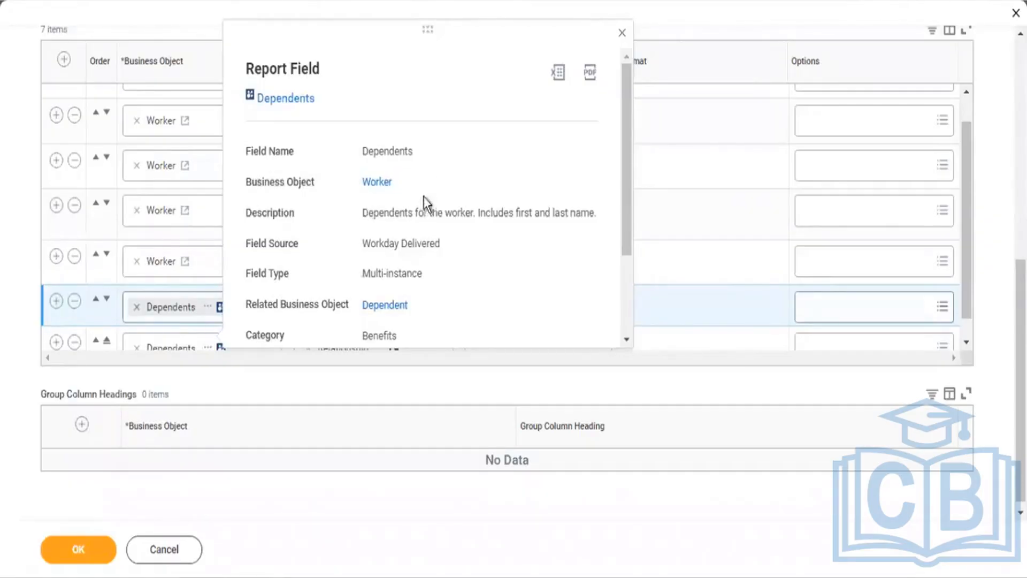
{"action": "left_click", "coordinate": [265, 388]}
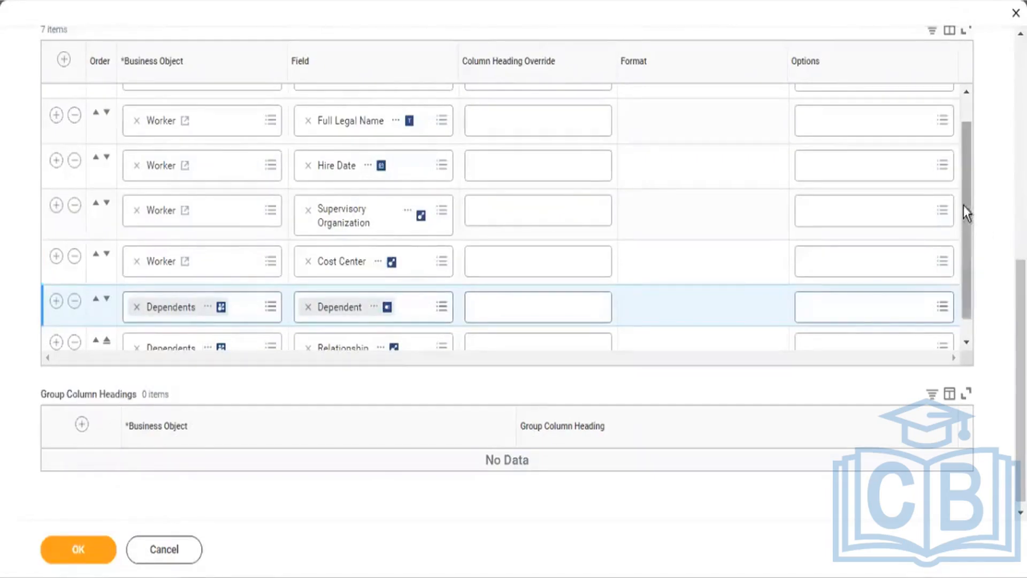
{"action": "scroll", "coordinate": [963, 258], "scroll_direction": "down", "scroll_amount": 1}
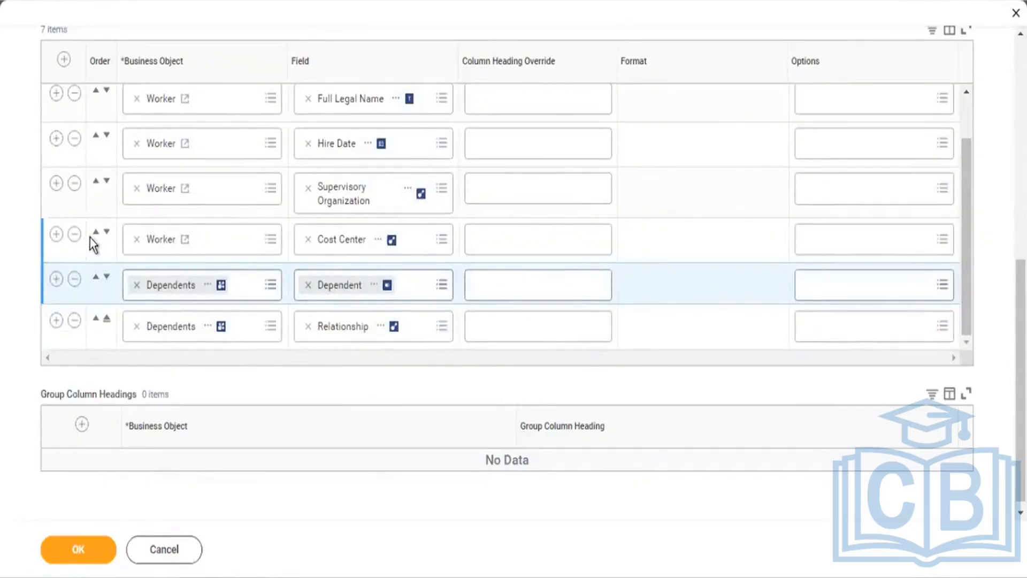
{"action": "left_click", "coordinate": [56, 234]}
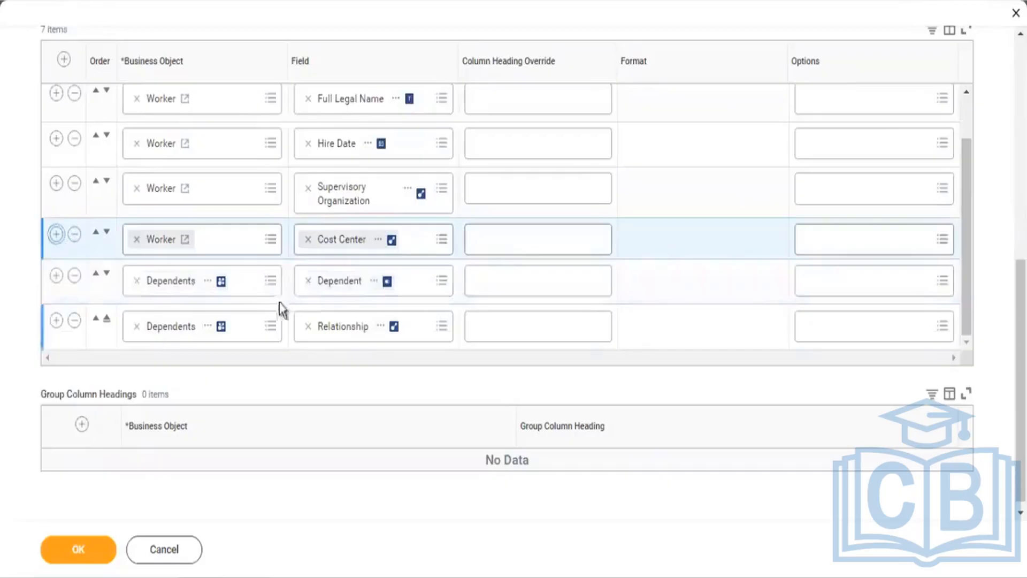
{"action": "left_click", "coordinate": [331, 286]}
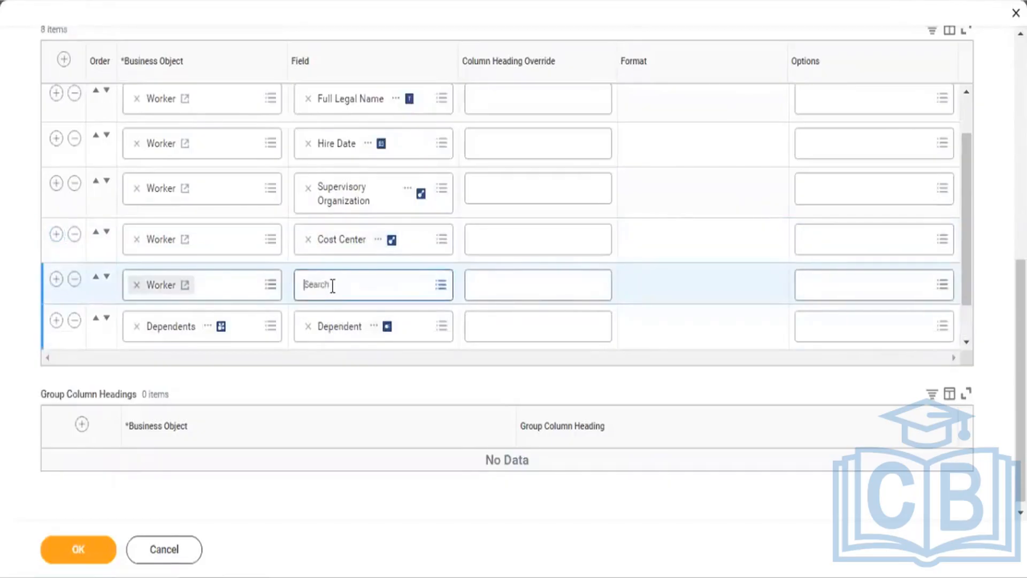
{"action": "type", "text": "relat"}
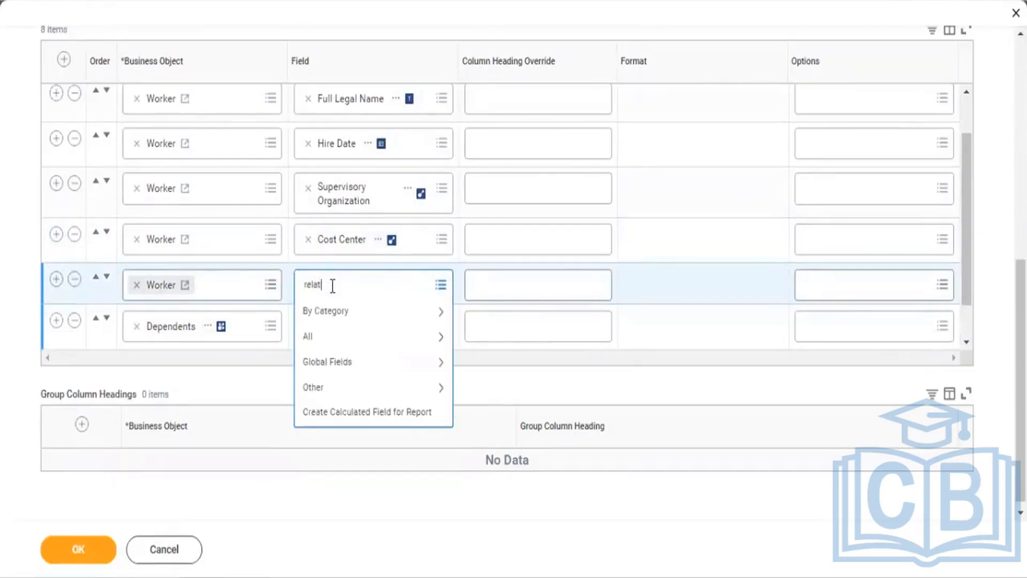
{"action": "type", "text": "ionship"}
{"action": "key", "text": "Return"}
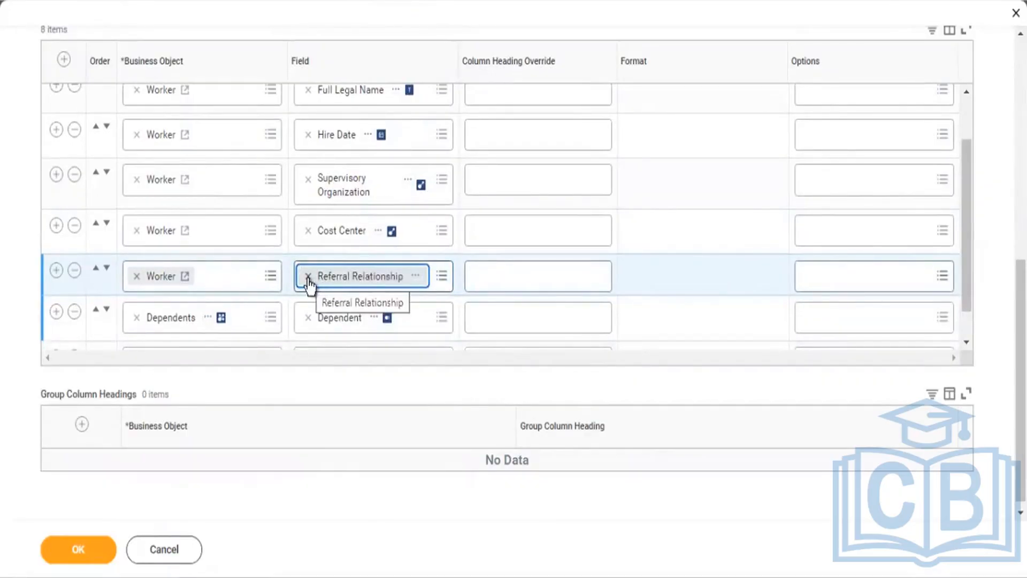
{"action": "left_click", "coordinate": [308, 277]}
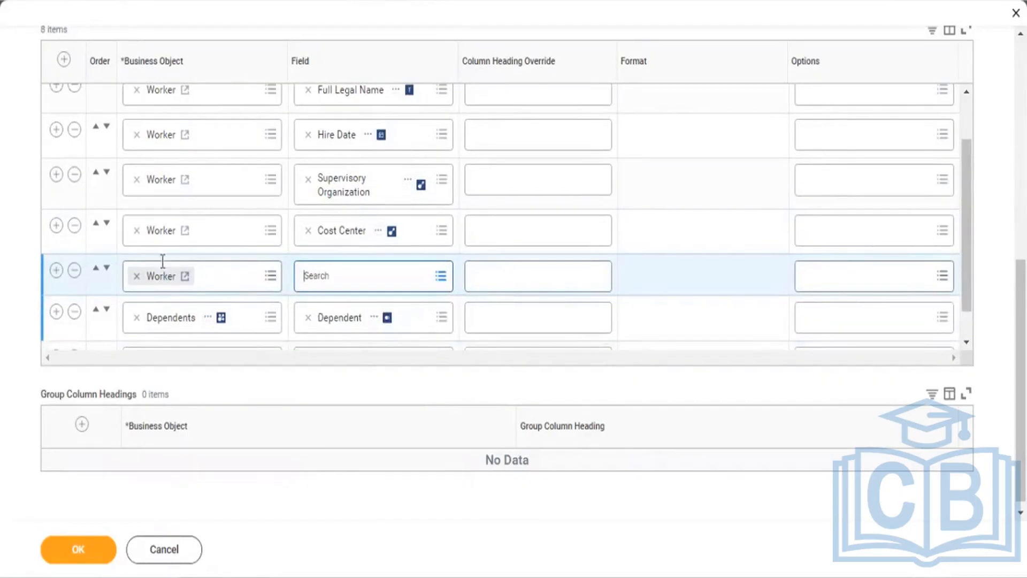
{"action": "left_click", "coordinate": [75, 271]}
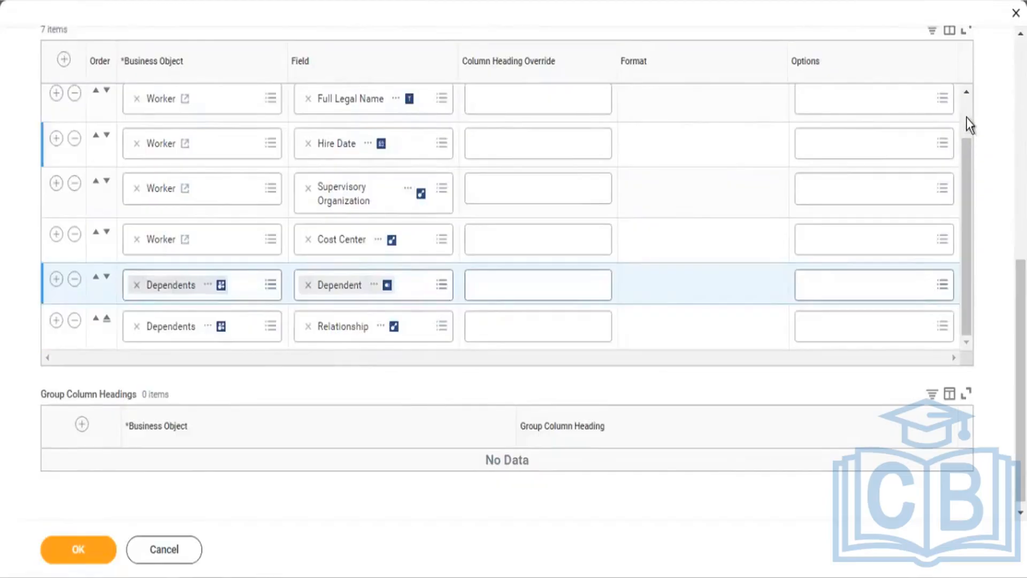
{"action": "scroll", "coordinate": [966, 117], "scroll_direction": "up", "scroll_amount": 2}
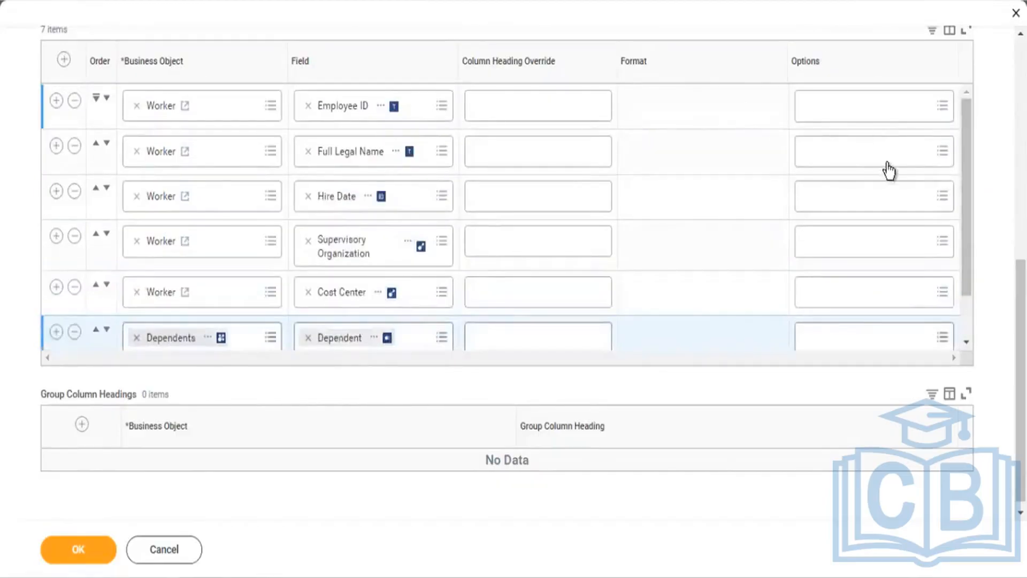
{"action": "scroll", "coordinate": [1020, 374], "scroll_direction": "up", "scroll_amount": 5}
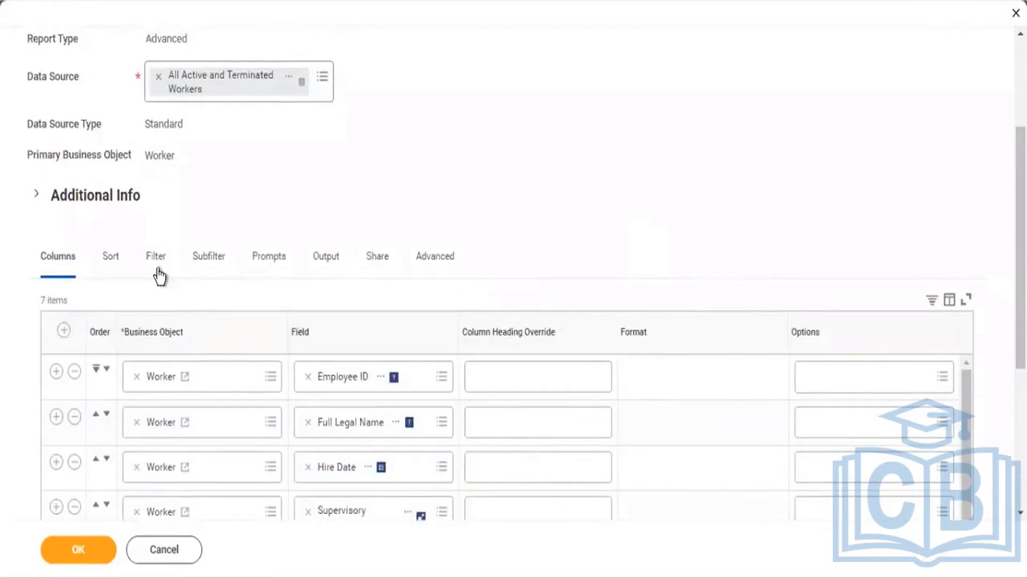
Step: Add the instance filter condition Dependents is not empty and confirm the report edit with OK
{"action": "left_click", "coordinate": [158, 267]}
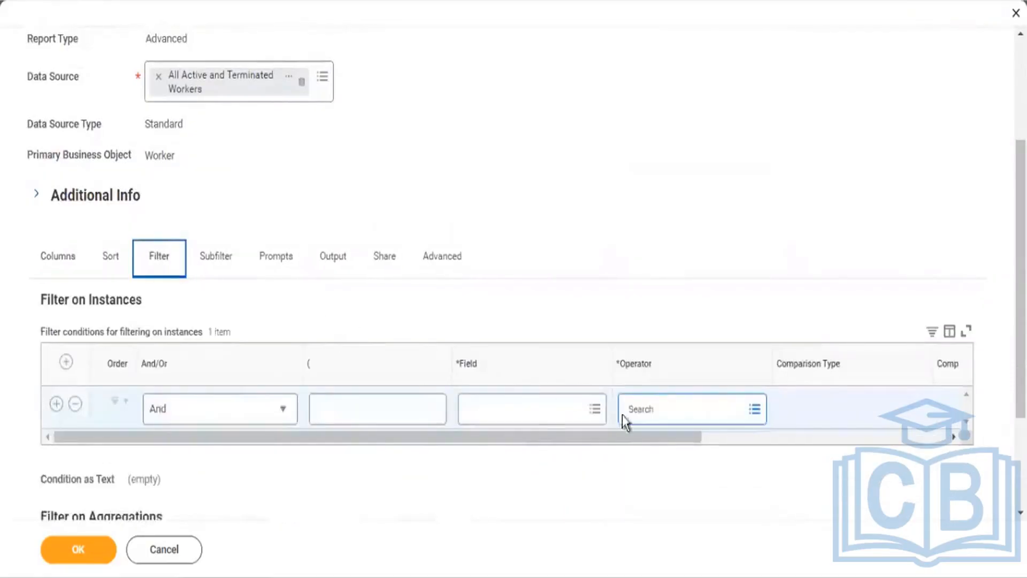
{"action": "left_click", "coordinate": [518, 418]}
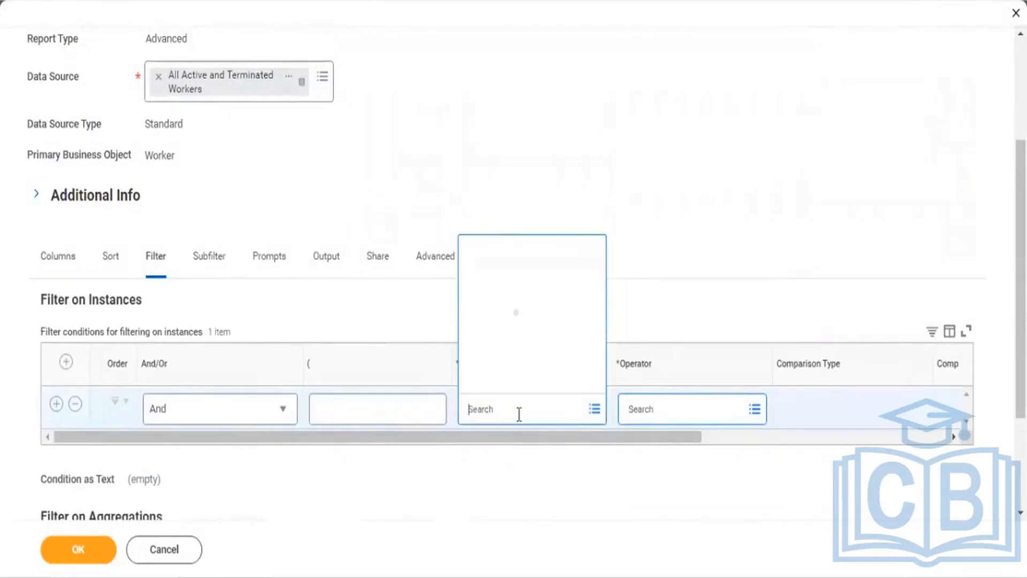
{"action": "type", "text": "dependent"}
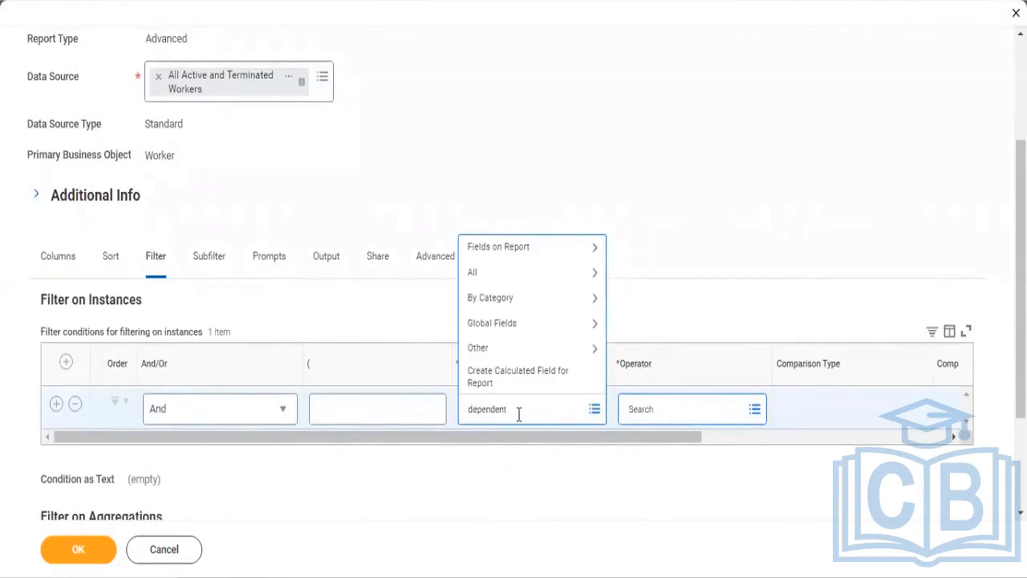
{"action": "key", "text": "Return"}
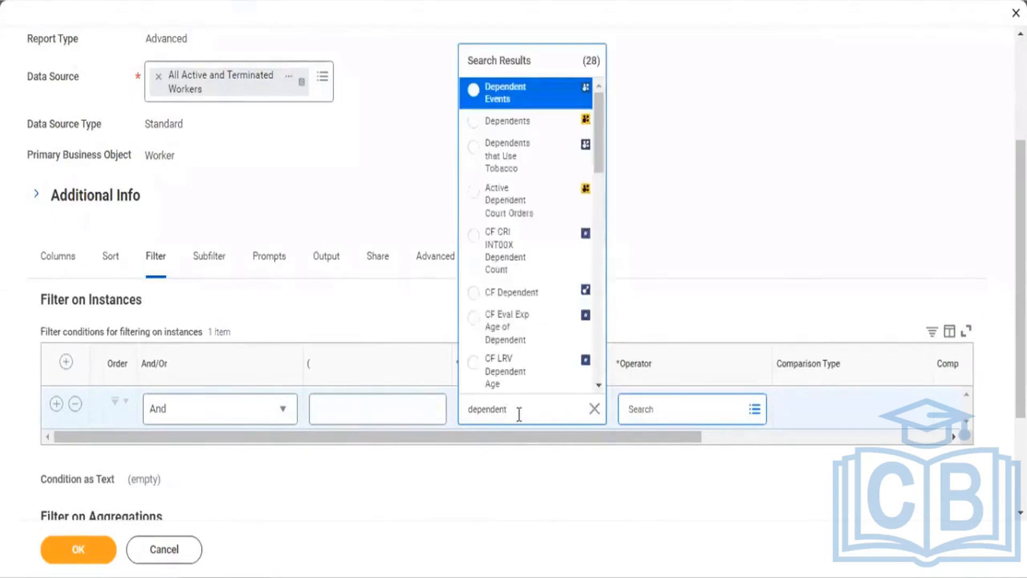
{"action": "left_click", "coordinate": [503, 121]}
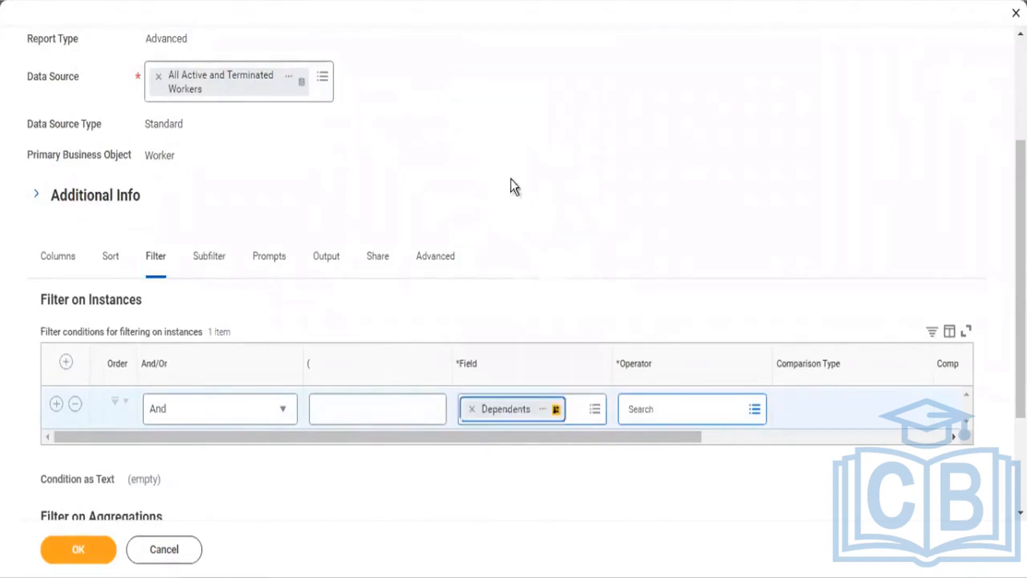
{"action": "left_click", "coordinate": [660, 410]}
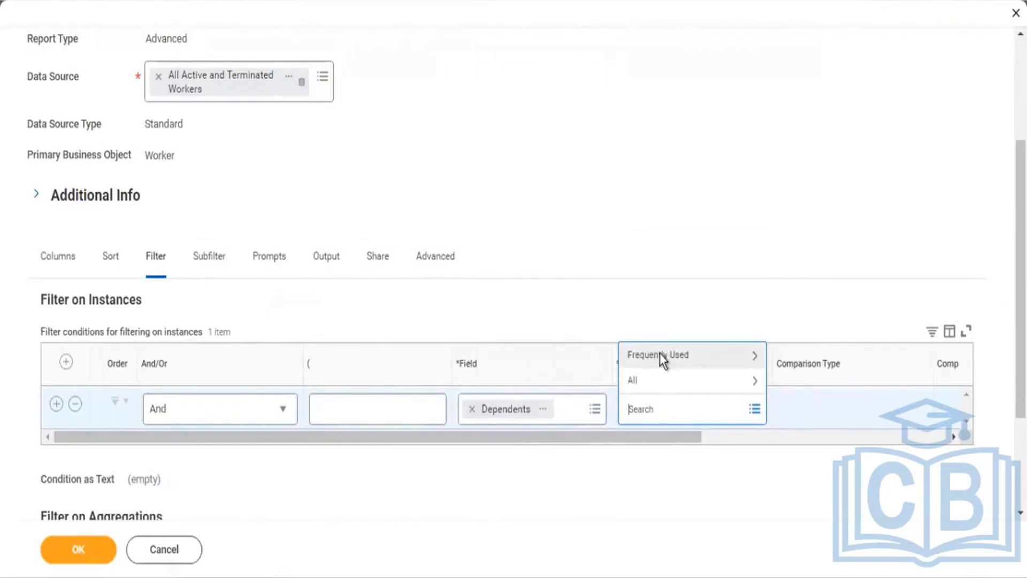
{"action": "left_click", "coordinate": [660, 353]}
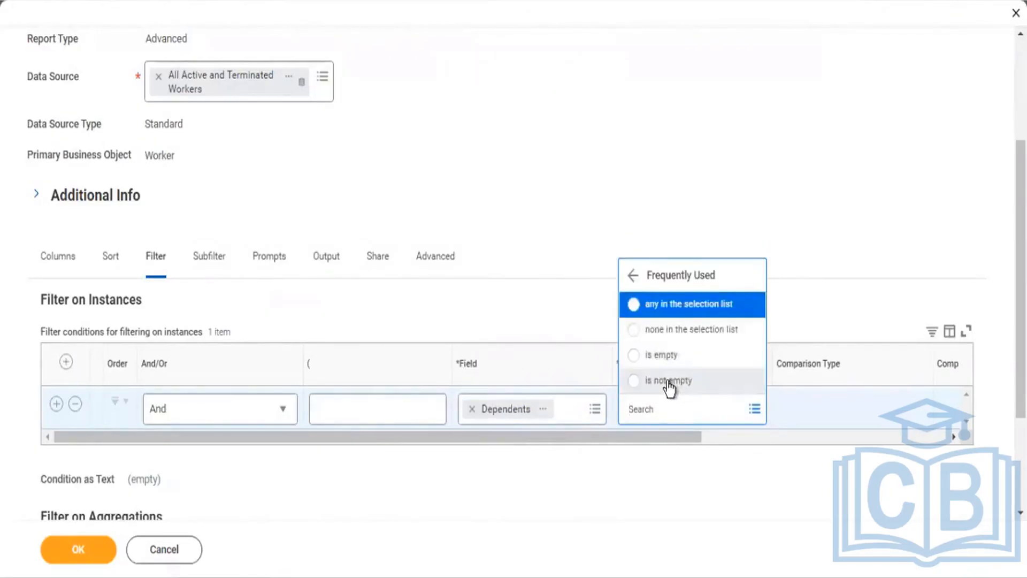
{"action": "left_click", "coordinate": [668, 382]}
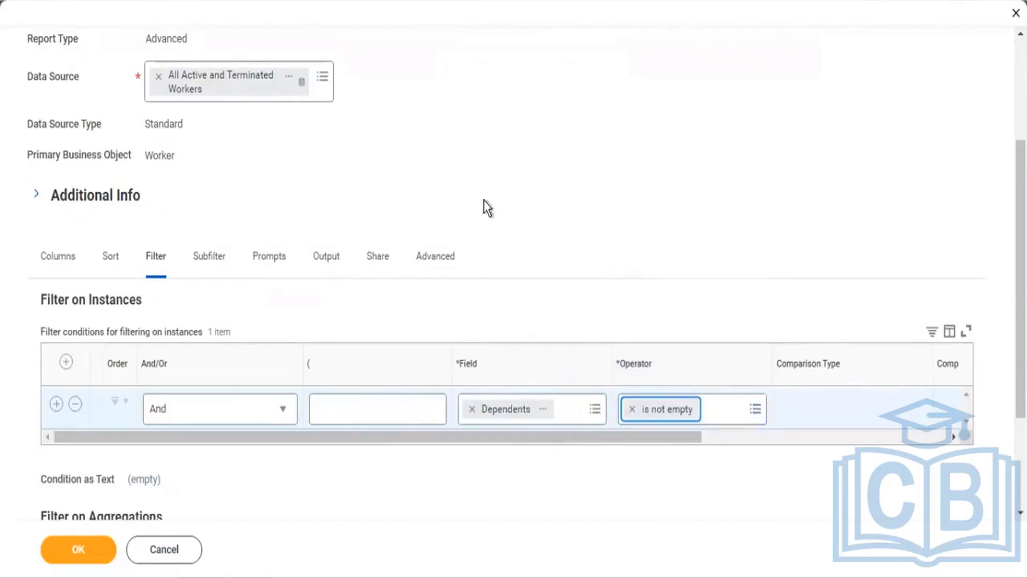
{"action": "left_click", "coordinate": [78, 557]}
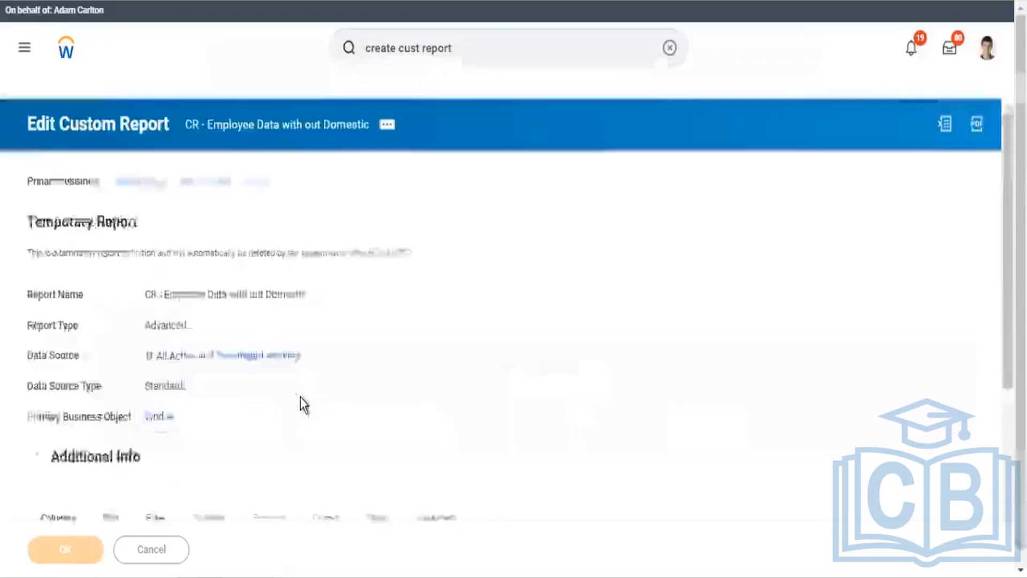
Step: Run the report to get 245 items and download the results as an Excel file
{"action": "left_click", "coordinate": [87, 555]}
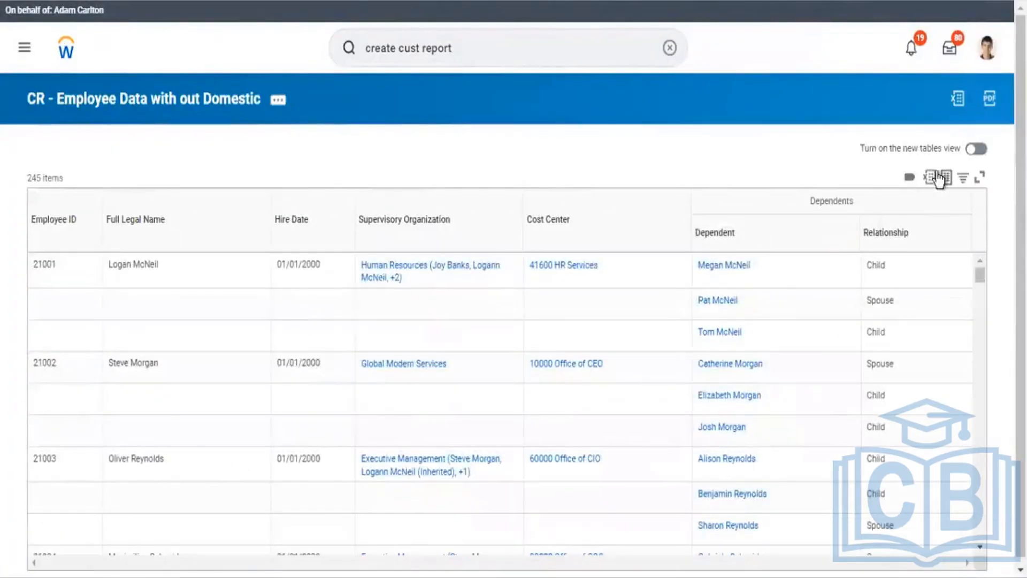
{"action": "left_click", "coordinate": [930, 177]}
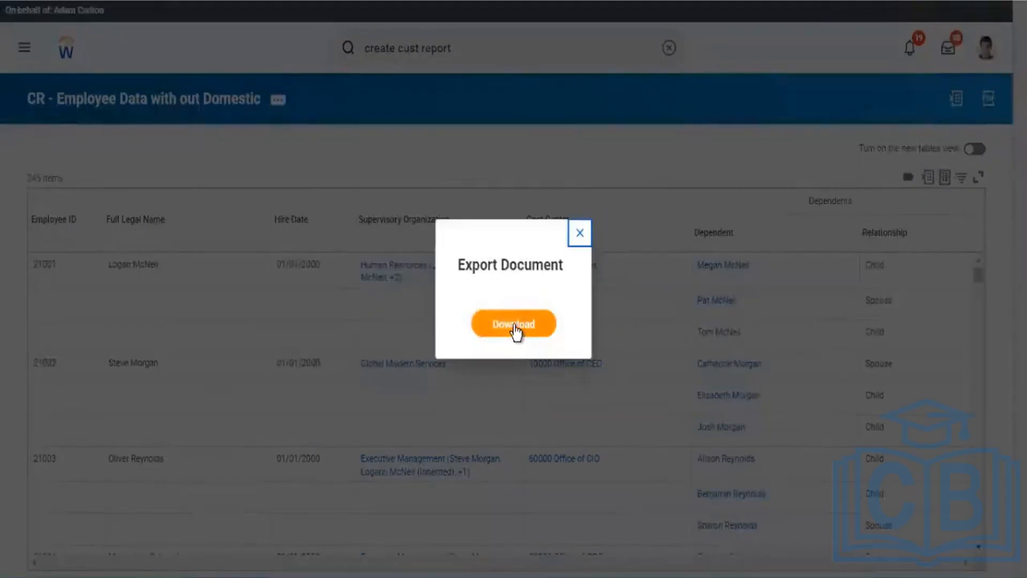
{"action": "left_click", "coordinate": [513, 324]}
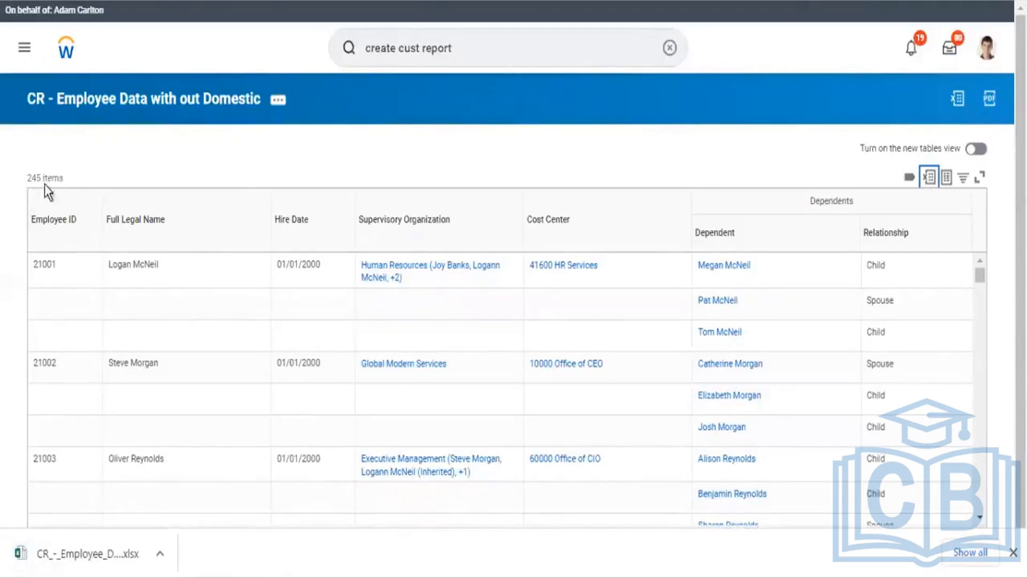
Step: Open CR_-_Employee_Data_with_out_Domestic (1).xlsx in Excel and enable editing
{"action": "left_click", "coordinate": [59, 561]}
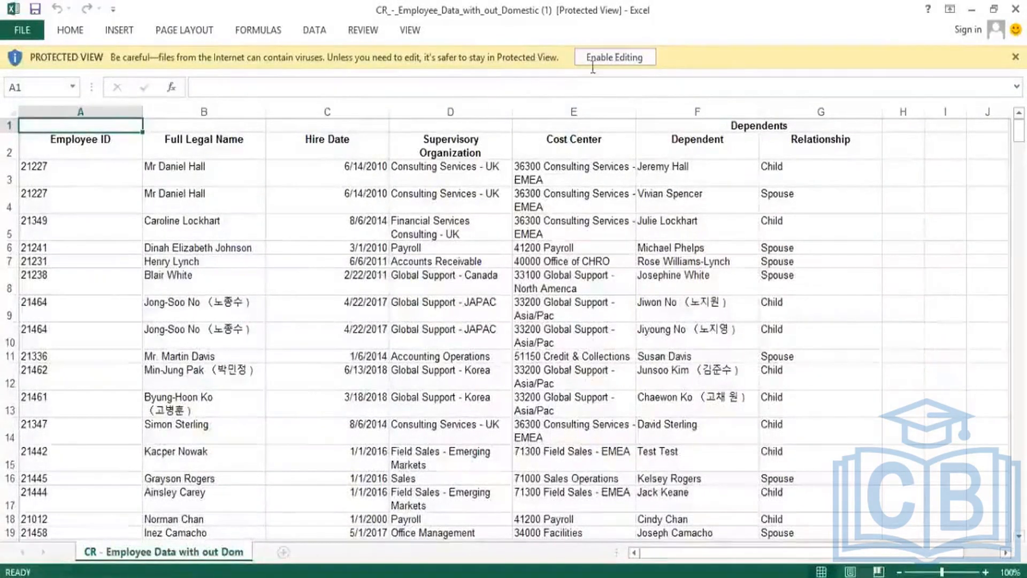
{"action": "left_click", "coordinate": [626, 58]}
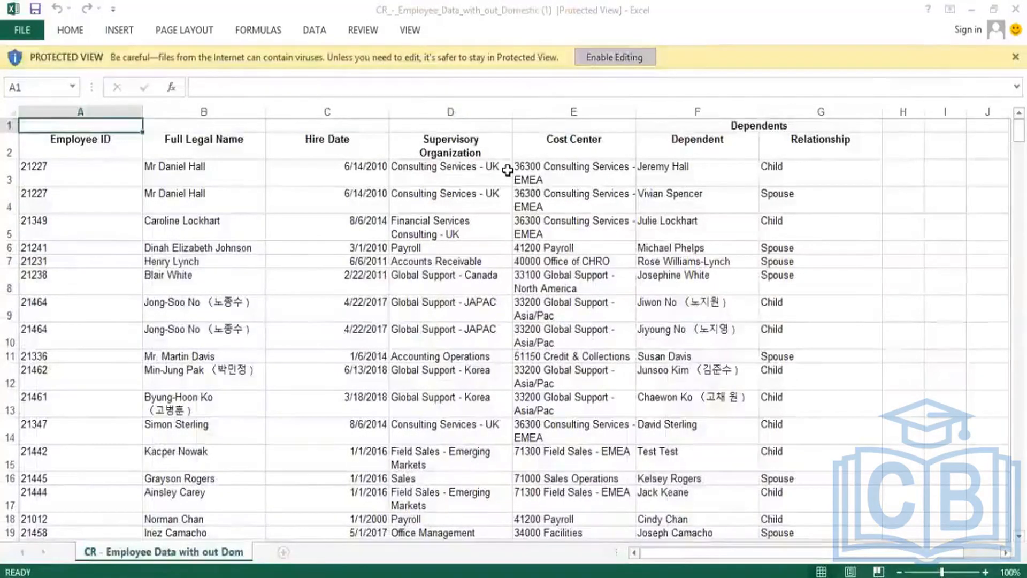
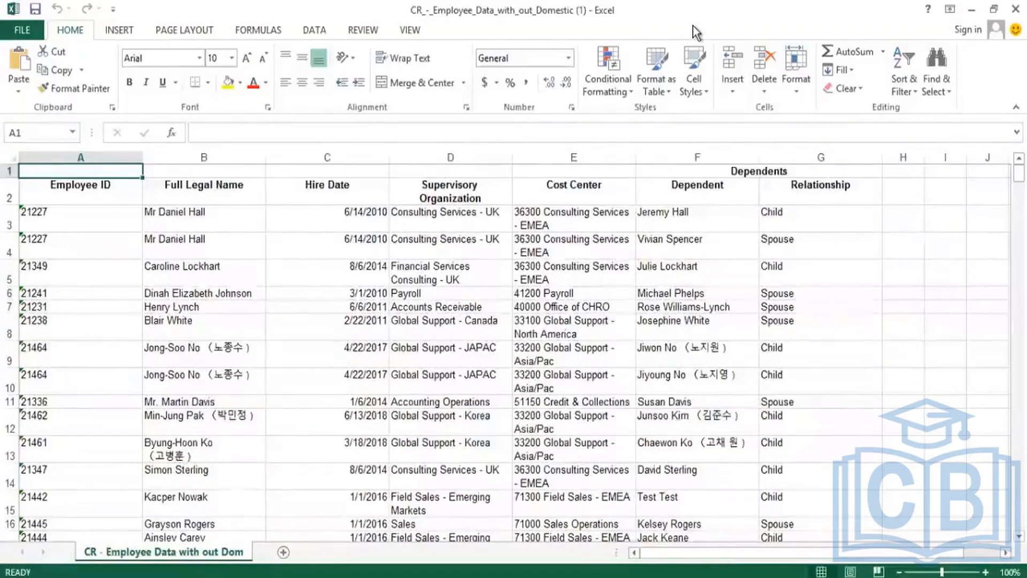
Step: Minimize Excel to bring back the Workday report results showing 245 items
{"action": "left_click", "coordinate": [969, 12]}
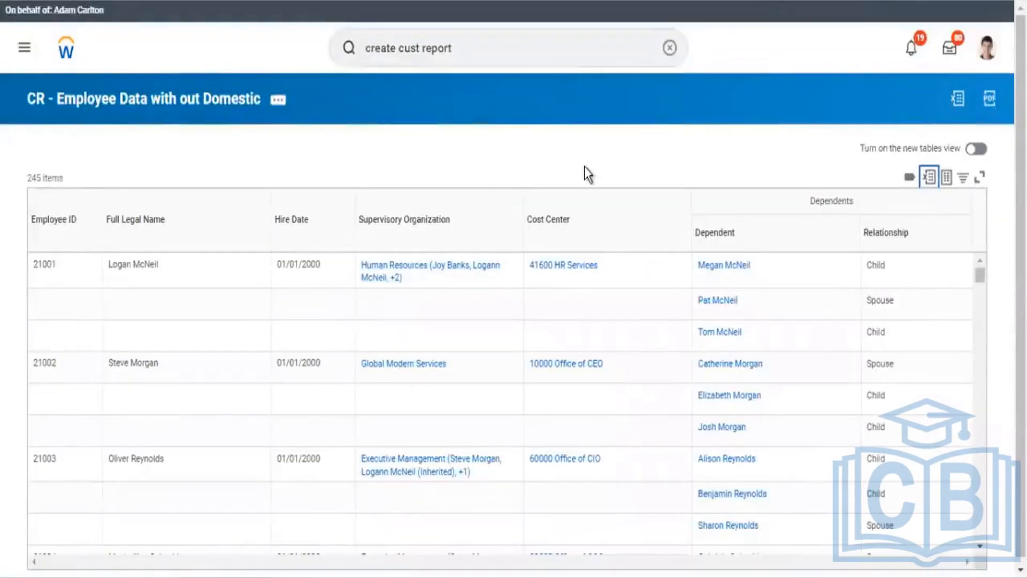
Step: Open the edit page for the CR - Employee Data with out Domestic report from its related actions
{"action": "left_click", "coordinate": [179, 107]}
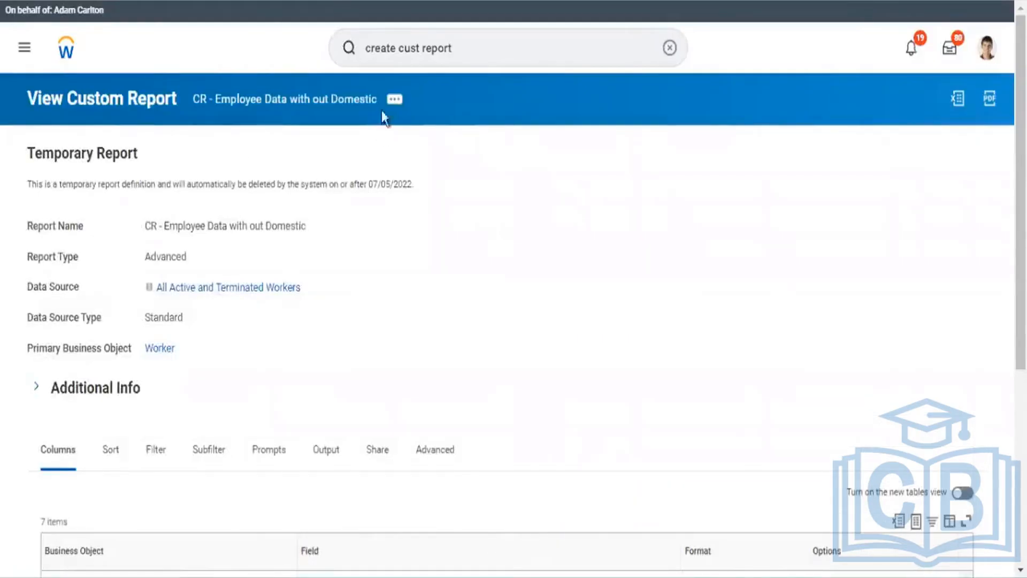
{"action": "left_click", "coordinate": [394, 100]}
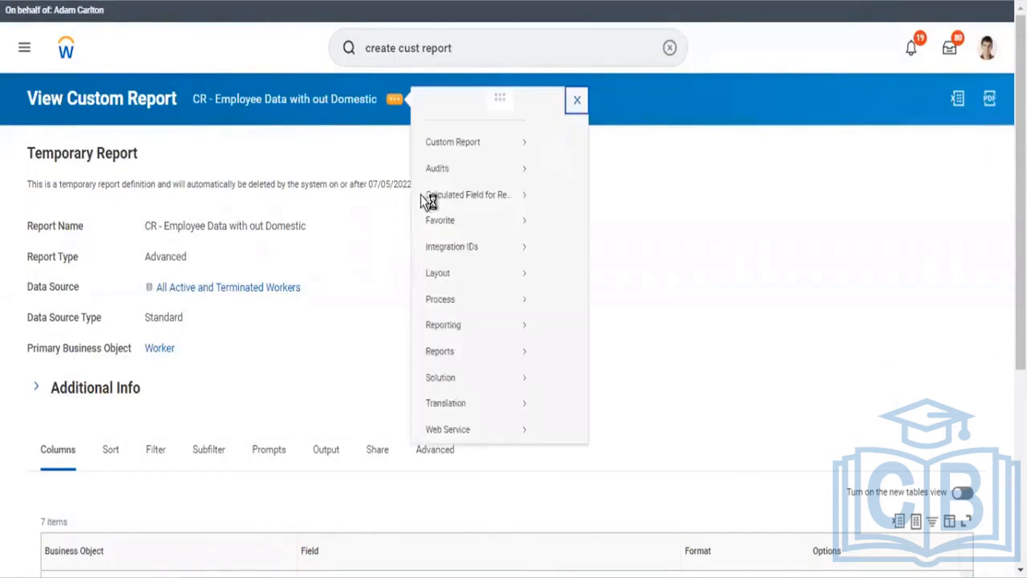
{"action": "mouse_move", "coordinate": [444, 159]}
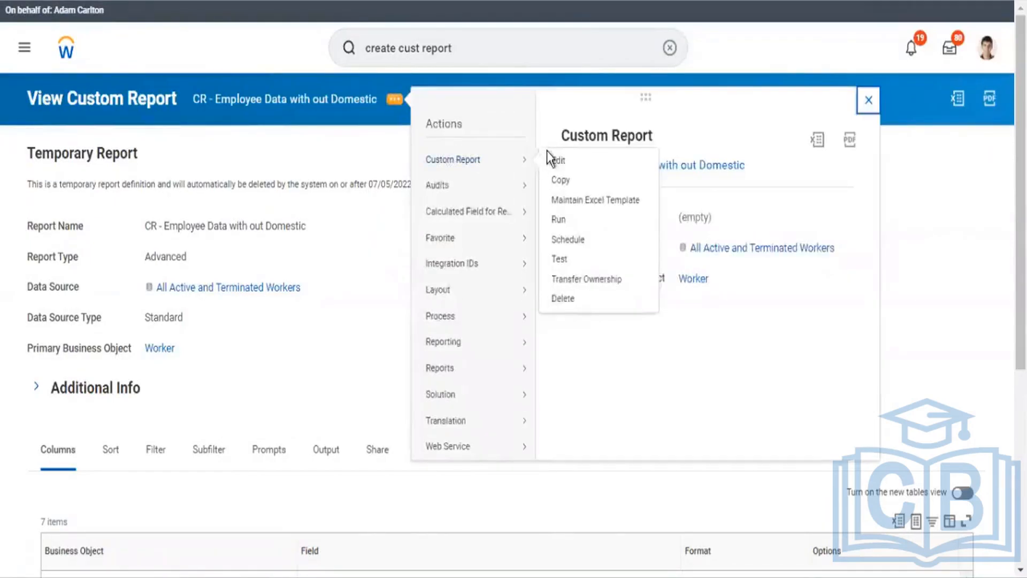
{"action": "left_click", "coordinate": [556, 162]}
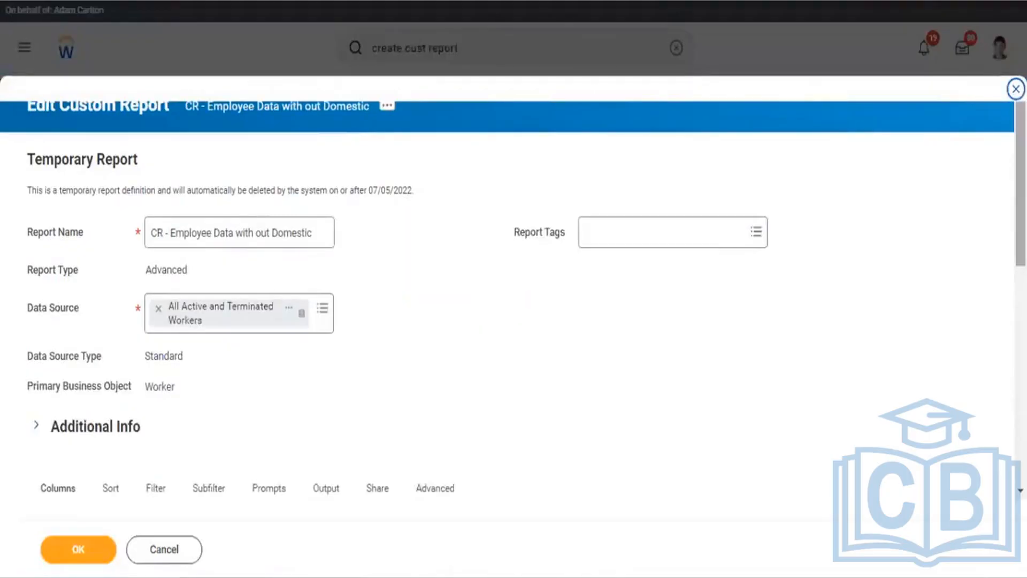
Step: Remove the Dependent and Relationship columns from the report
{"action": "scroll", "coordinate": [513, 300], "scroll_direction": "down", "scroll_amount": 8}
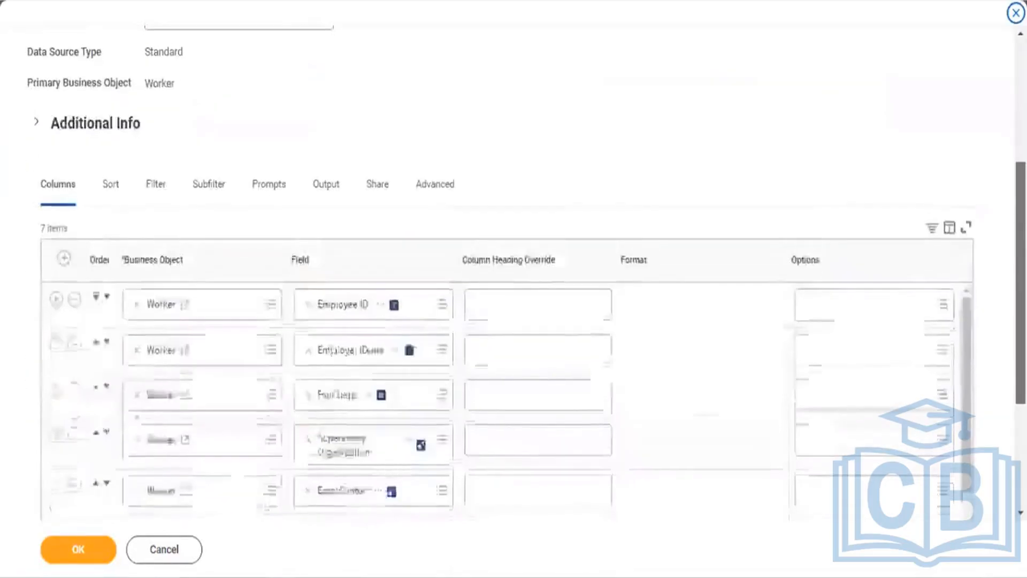
{"action": "scroll", "coordinate": [508, 279], "scroll_direction": "down", "scroll_amount": 1}
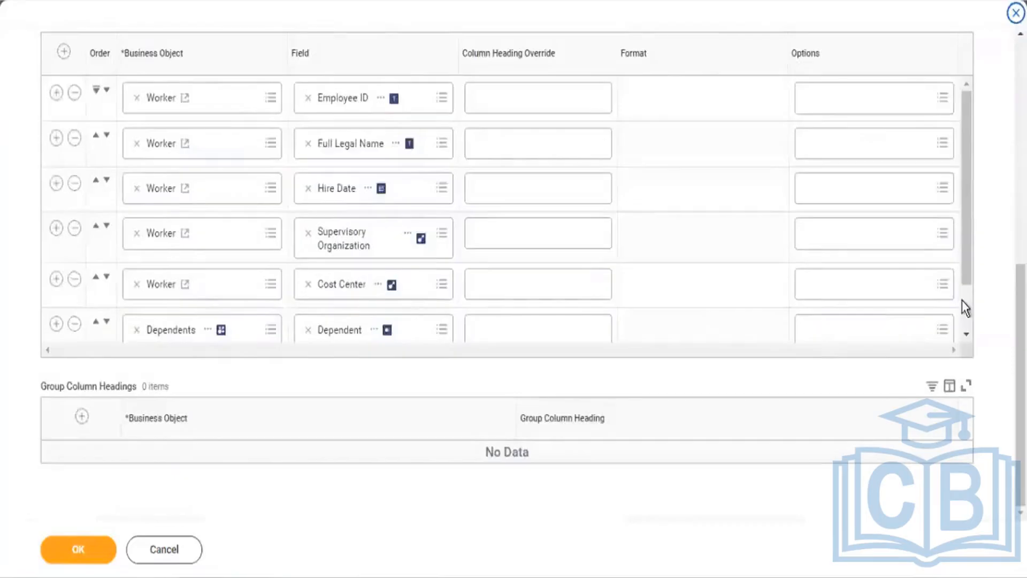
{"action": "scroll", "coordinate": [967, 309], "scroll_direction": "down", "scroll_amount": 1}
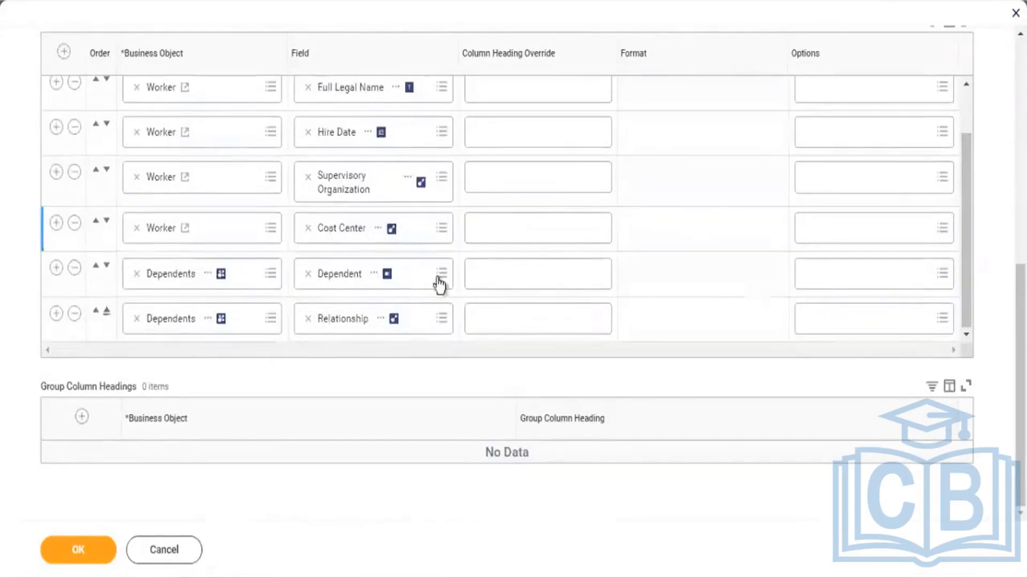
{"action": "left_click", "coordinate": [74, 267]}
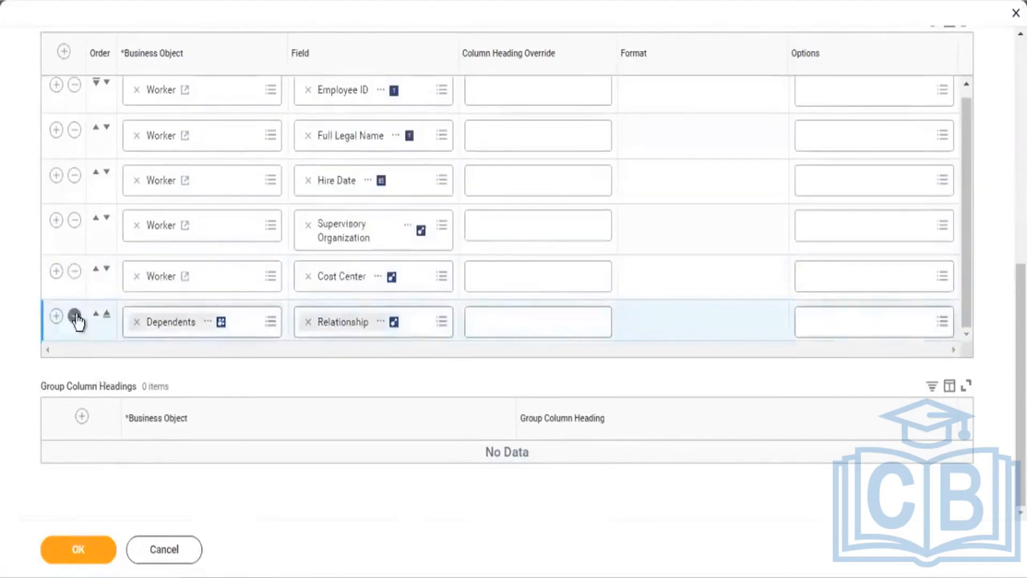
{"action": "left_click", "coordinate": [75, 318]}
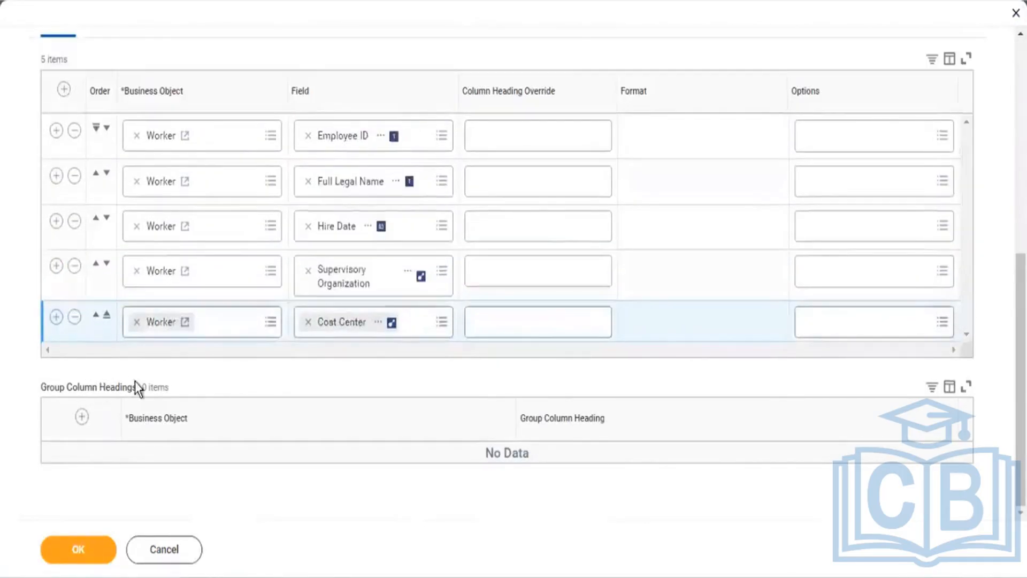
Step: Add a Location Address - Country column after Cost Center
{"action": "left_click", "coordinate": [56, 317]}
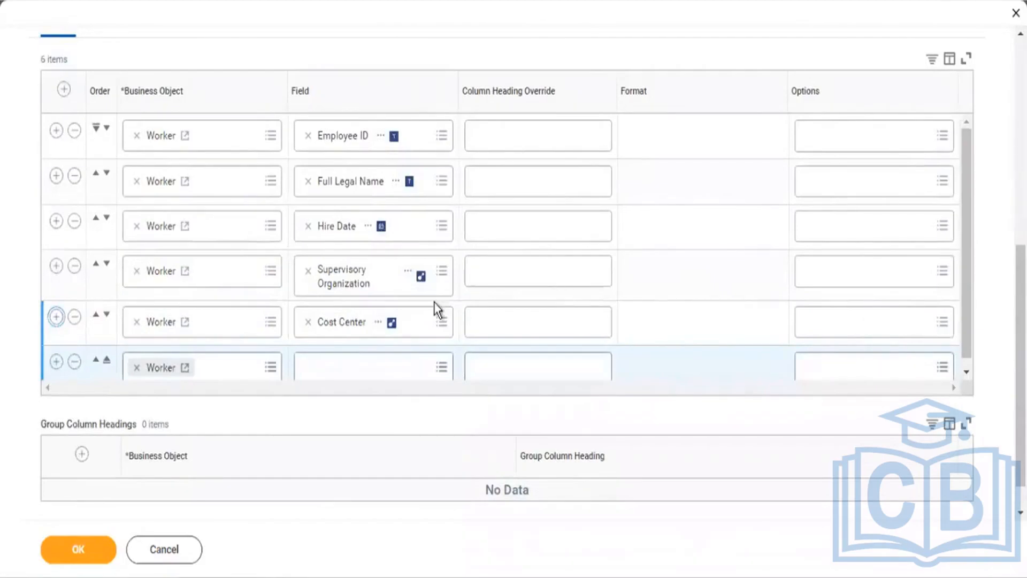
{"action": "left_click", "coordinate": [374, 368]}
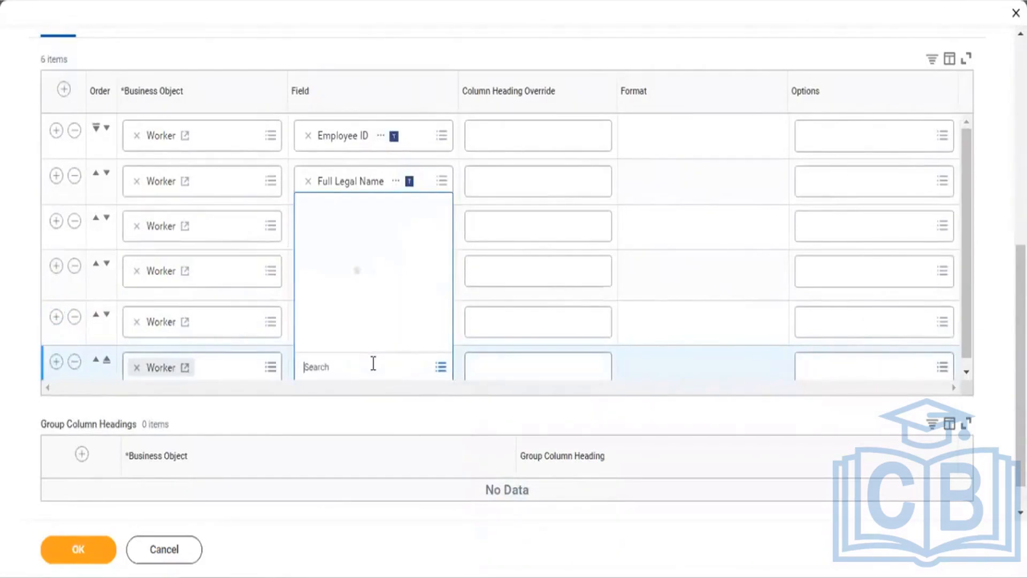
{"action": "type", "text": "Location"}
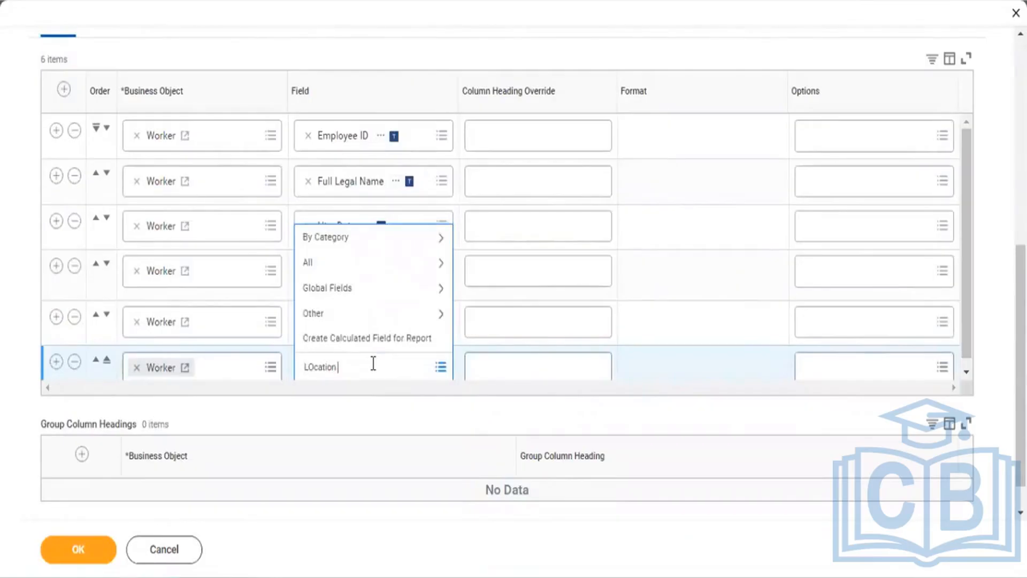
{"action": "type", "text": " address"}
{"action": "key", "text": "Return"}
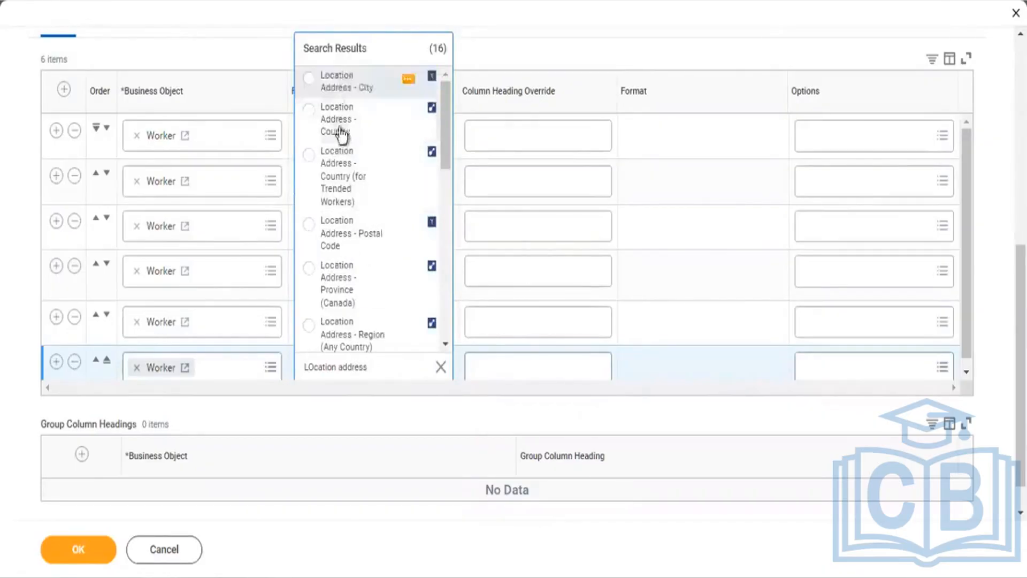
{"action": "left_click", "coordinate": [347, 122]}
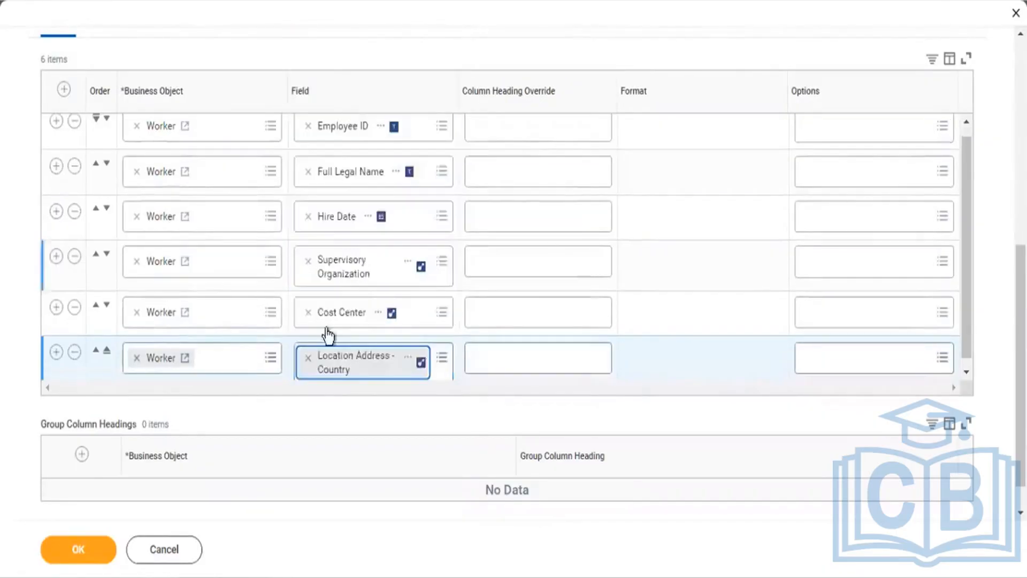
{"action": "scroll", "coordinate": [581, 202], "scroll_direction": "up", "scroll_amount": 3}
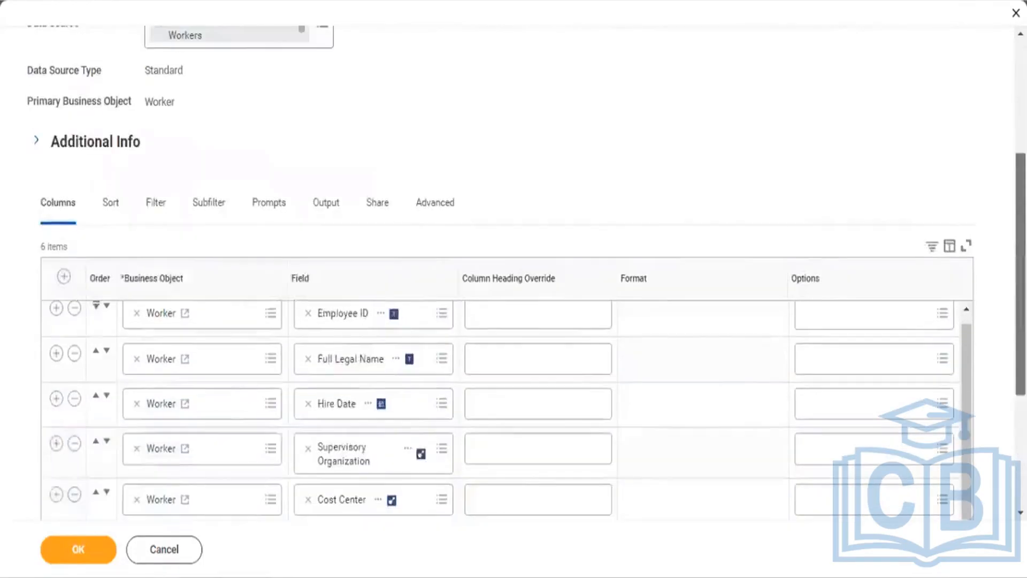
Step: Delete the sub-level Relationship filter on Dependents and go back to the Filter tab
{"action": "left_click", "coordinate": [158, 216]}
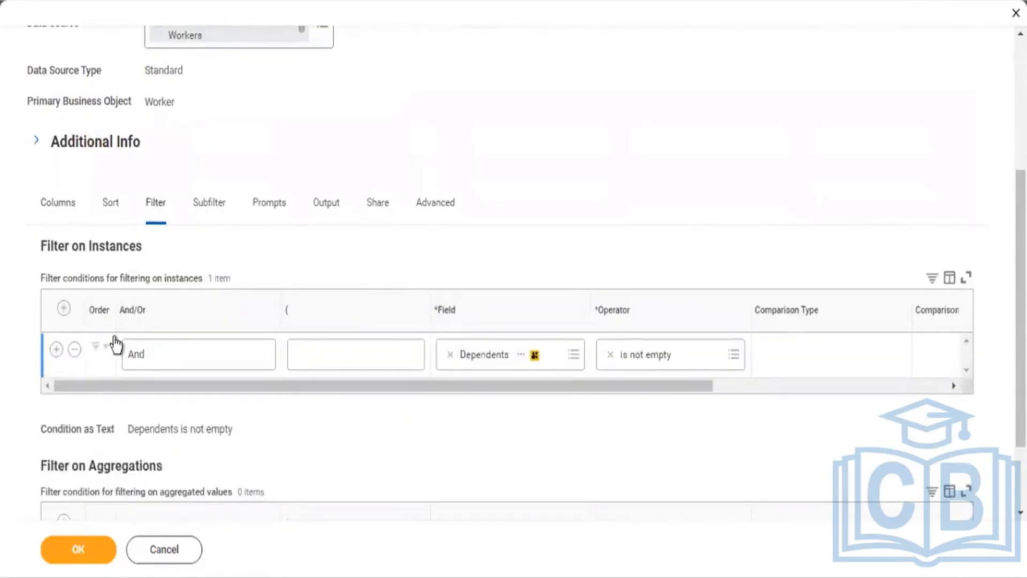
{"action": "left_click", "coordinate": [210, 208]}
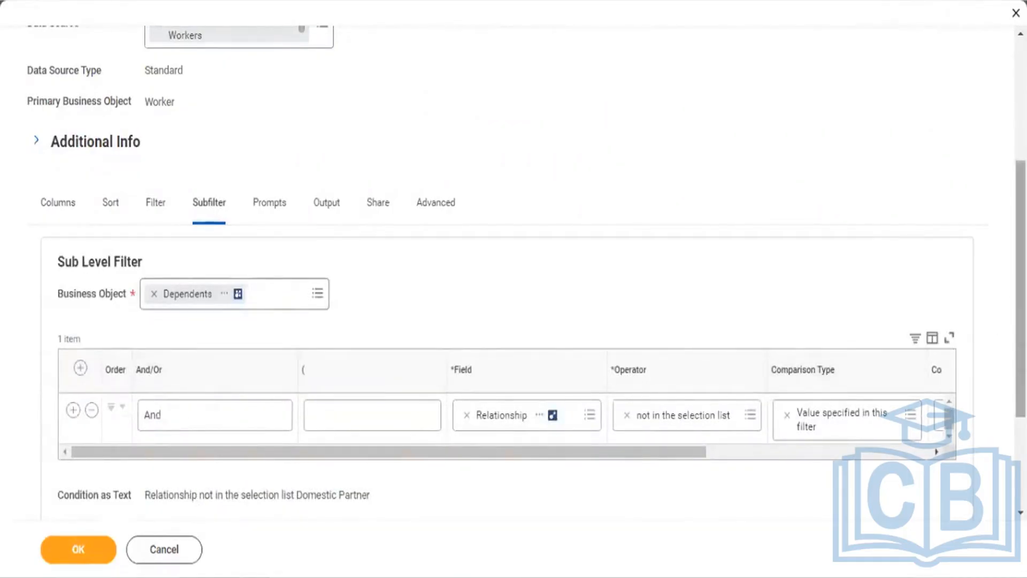
{"action": "scroll", "coordinate": [986, 321], "scroll_direction": "down", "scroll_amount": 3}
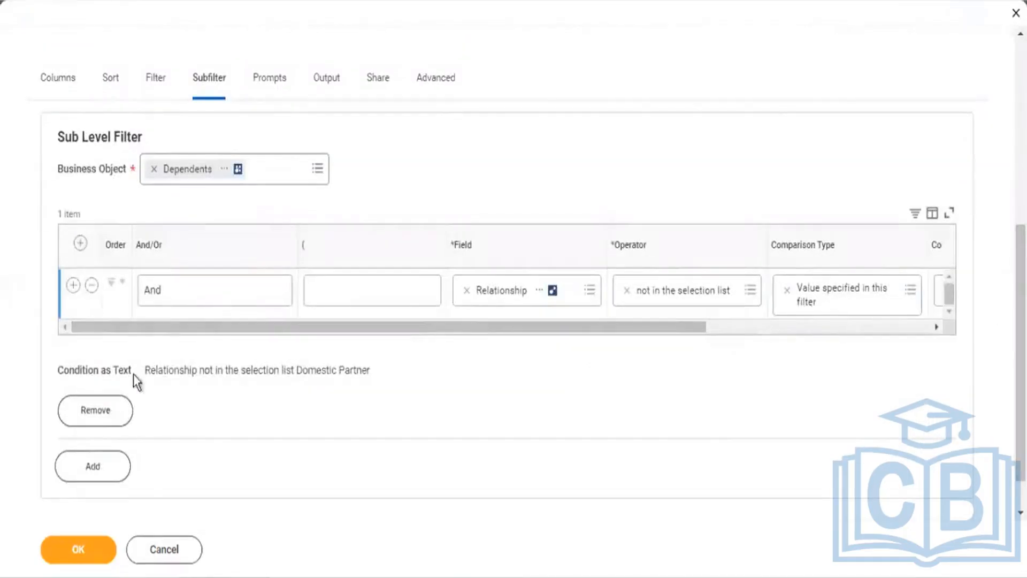
{"action": "left_click", "coordinate": [105, 404]}
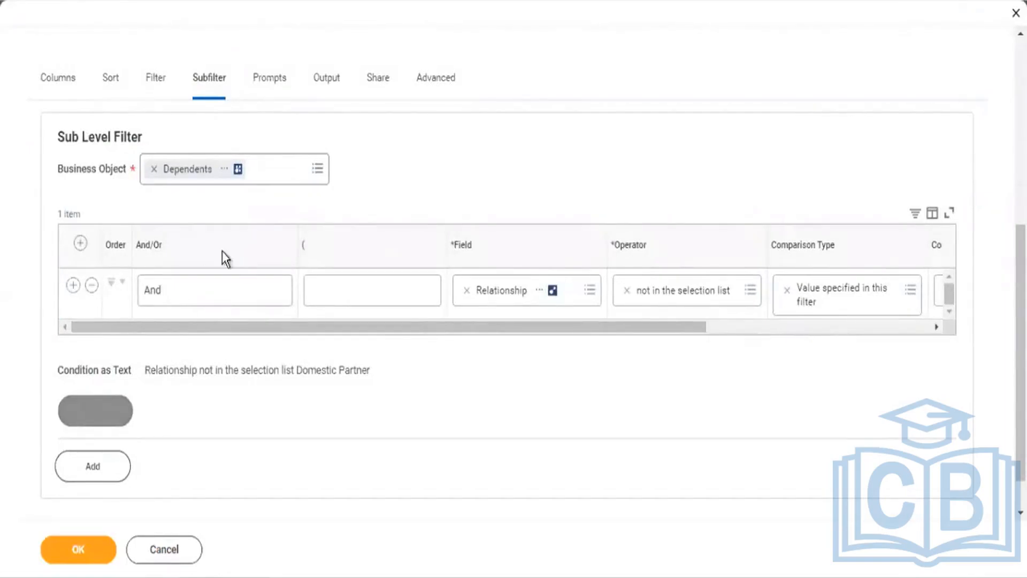
{"action": "left_click", "coordinate": [157, 363]}
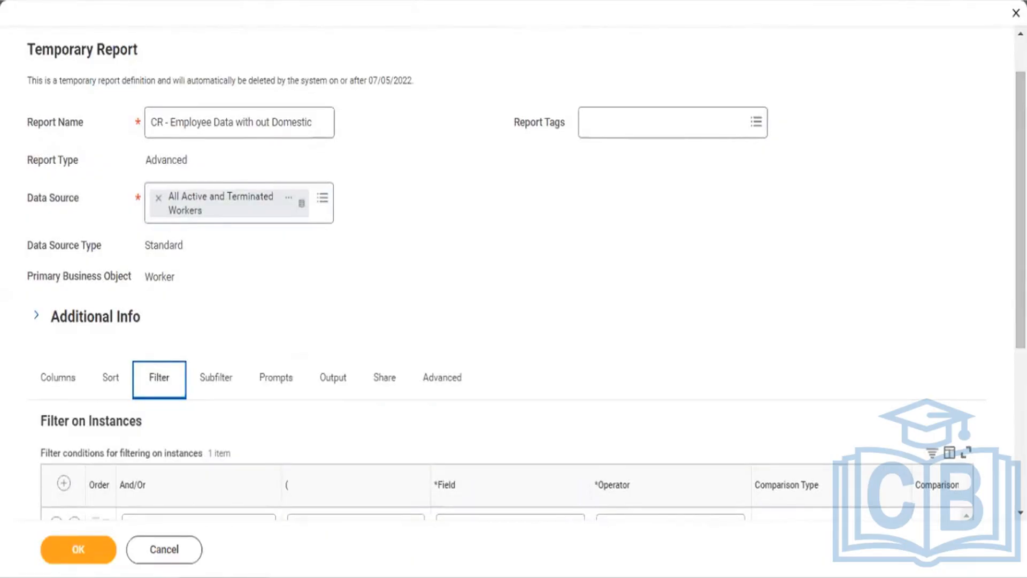
Step: Change the filter condition to Location Address - Country with operator 'in the selection list'
{"action": "scroll", "coordinate": [513, 268], "scroll_direction": "down", "scroll_amount": 2}
{"action": "scroll", "coordinate": [513, 268], "scroll_direction": "down", "scroll_amount": 4}
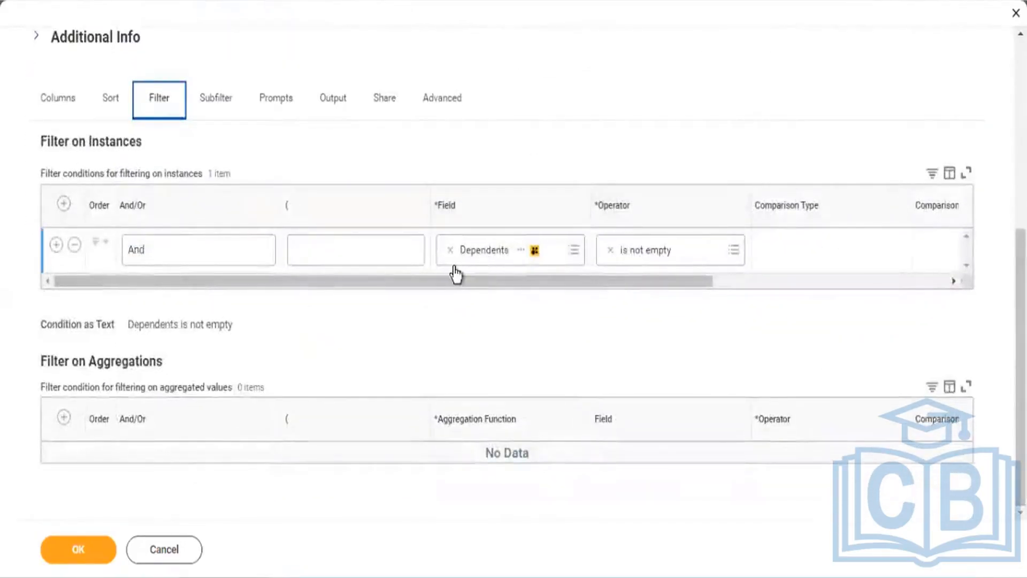
{"action": "left_click", "coordinate": [450, 251]}
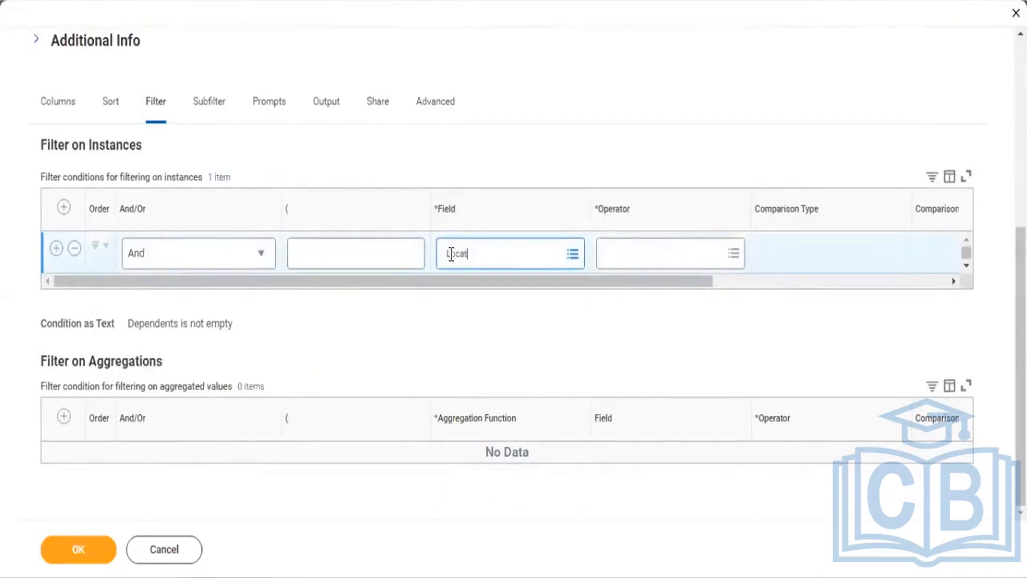
{"action": "type", "text": "Location address"}
{"action": "key", "text": "Return"}
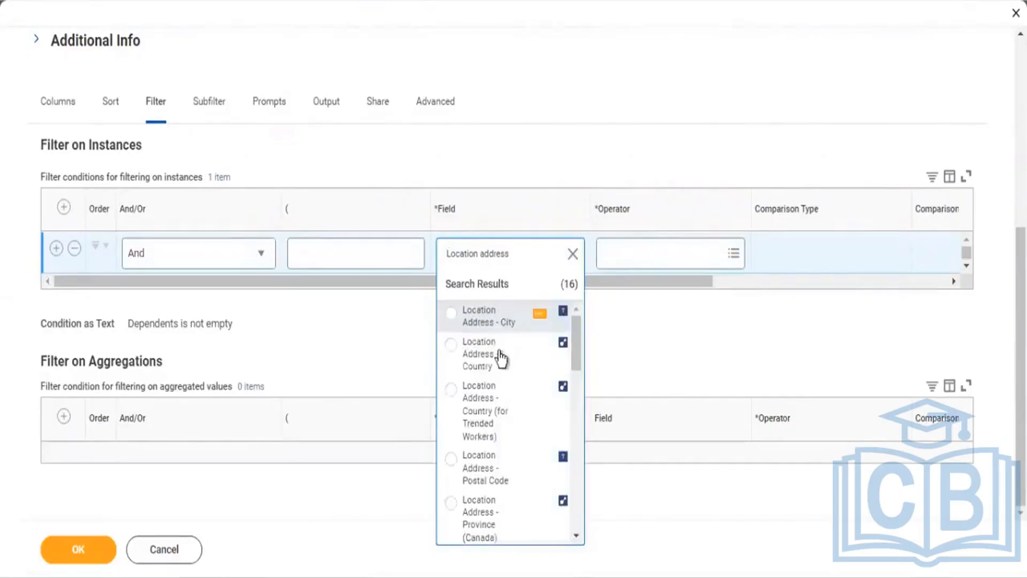
{"action": "left_click", "coordinate": [496, 366]}
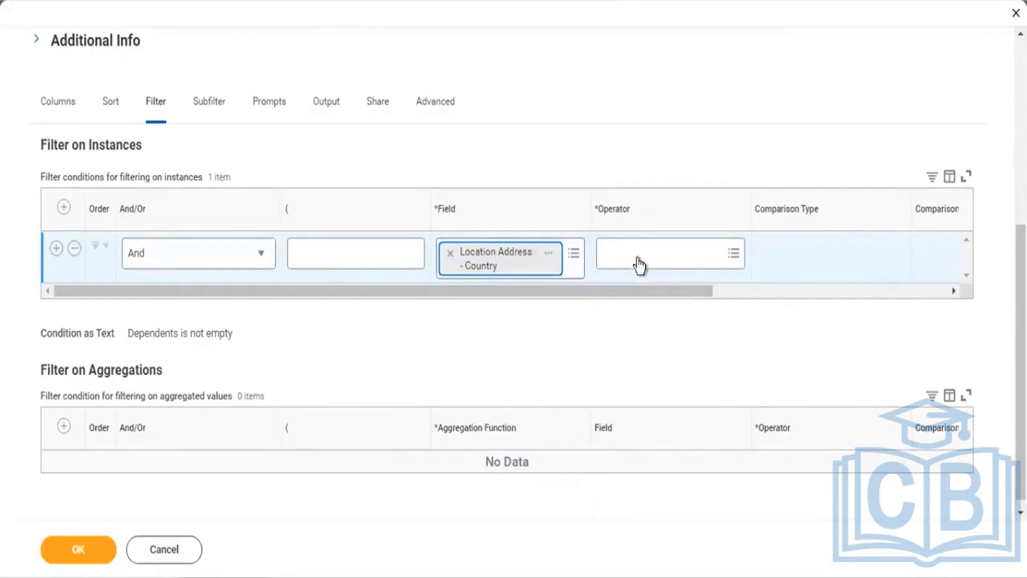
{"action": "left_click", "coordinate": [656, 262]}
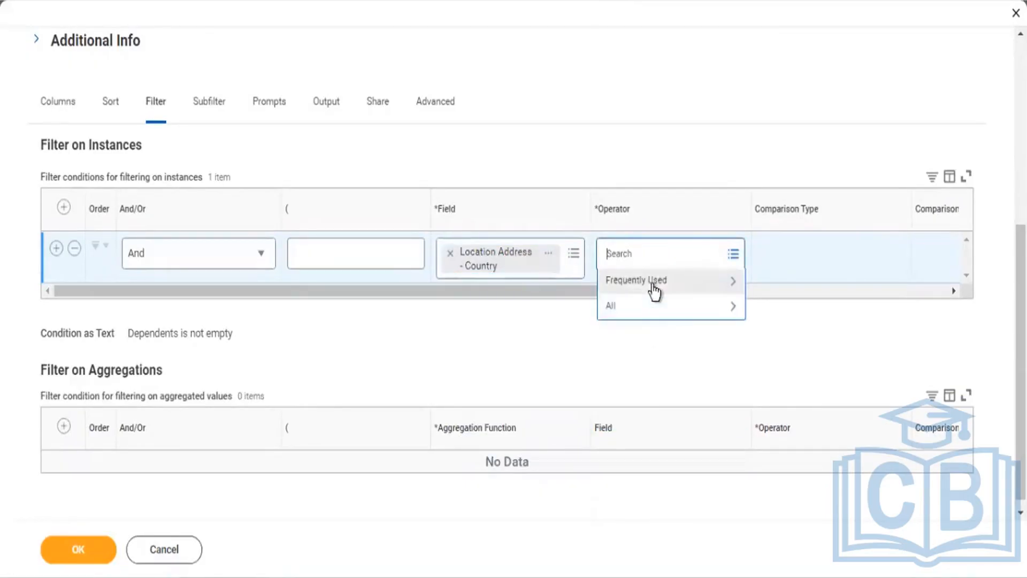
{"action": "left_click", "coordinate": [653, 285]}
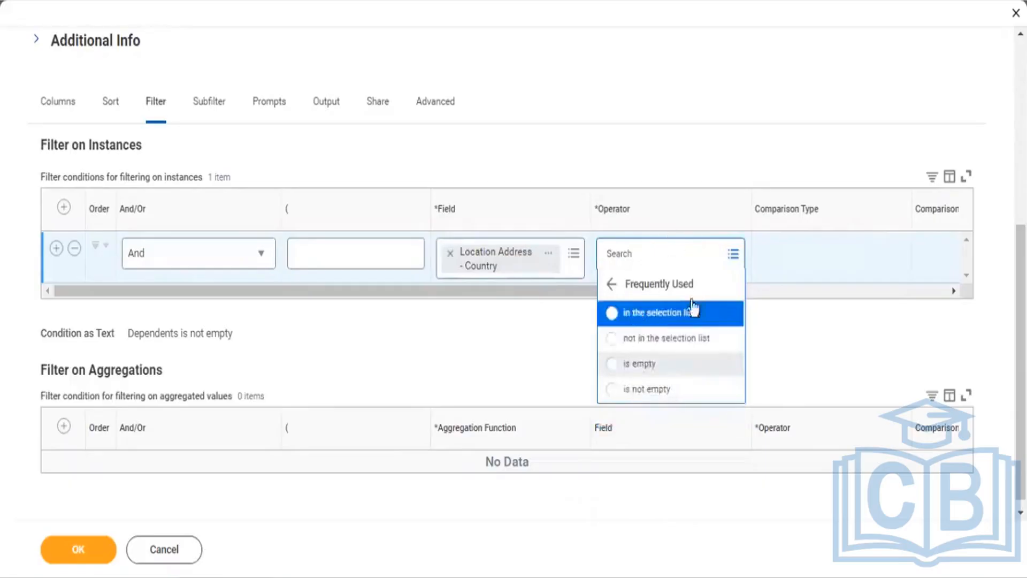
{"action": "left_click", "coordinate": [673, 313]}
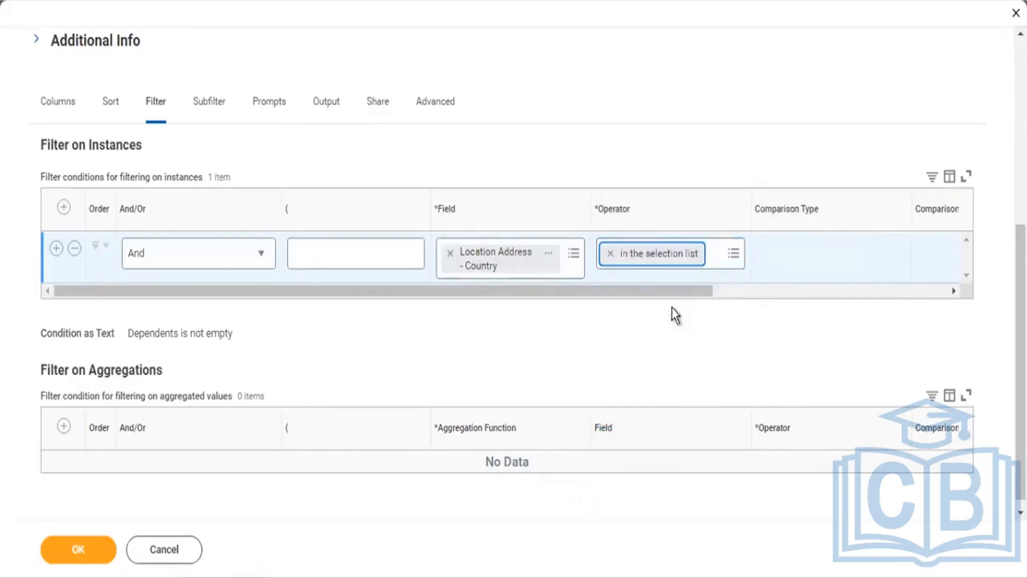
Step: Choose United States of America as the country comparison value
{"action": "left_click", "coordinate": [776, 293]}
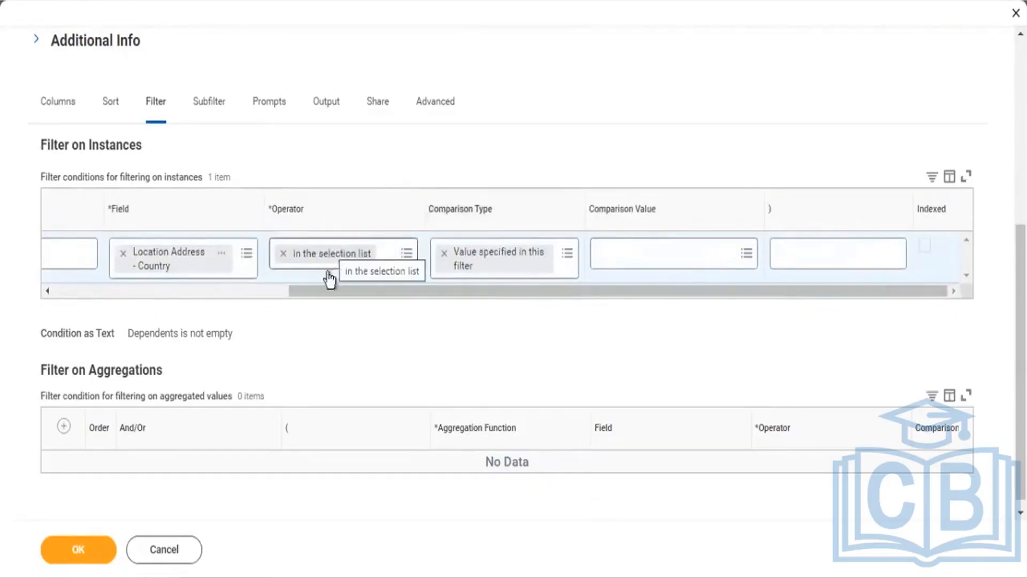
{"action": "left_click", "coordinate": [617, 265]}
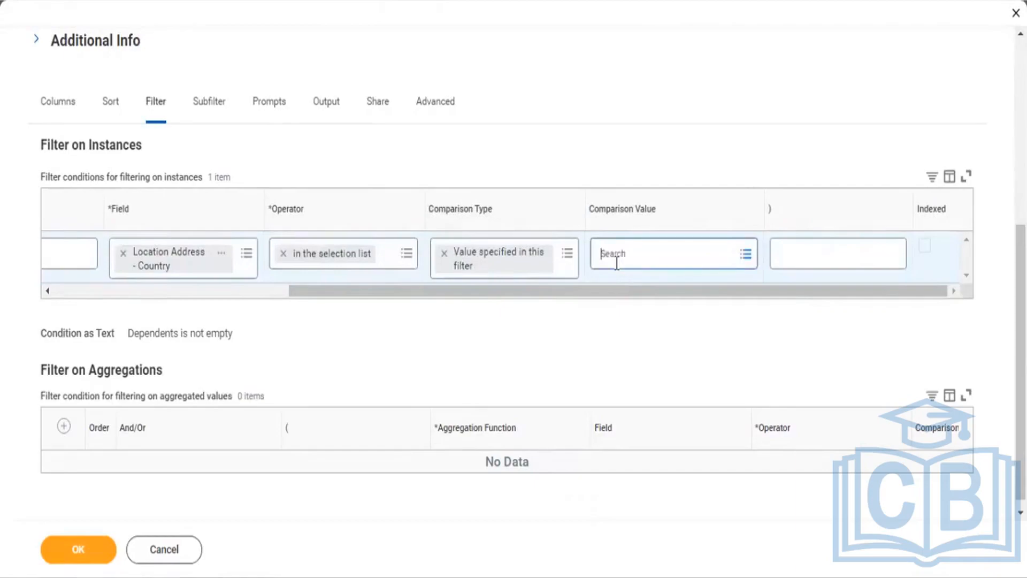
{"action": "type", "text": "Uni"}
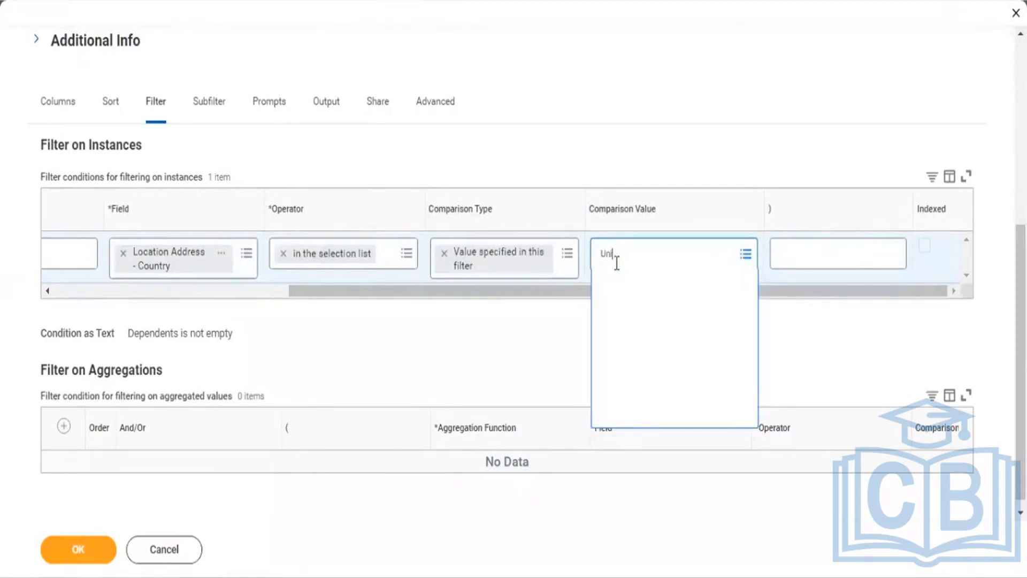
{"action": "type", "text": "ted"}
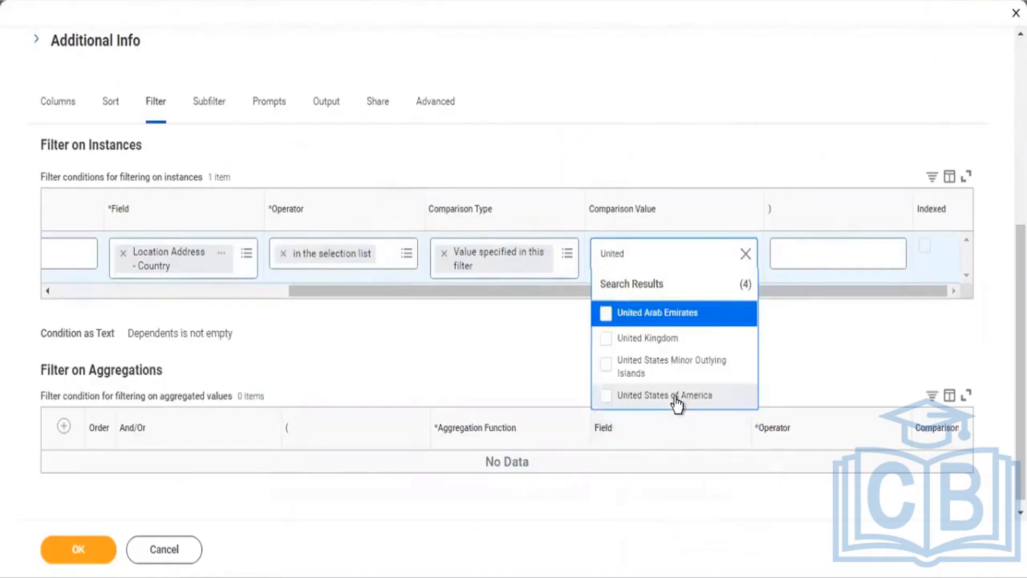
{"action": "left_click", "coordinate": [675, 396]}
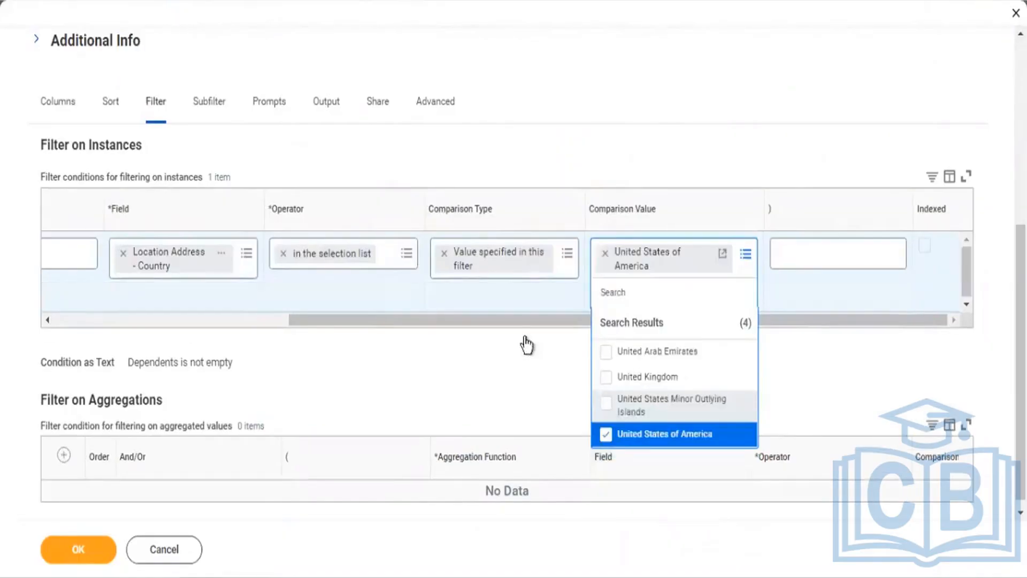
{"action": "left_click", "coordinate": [224, 318]}
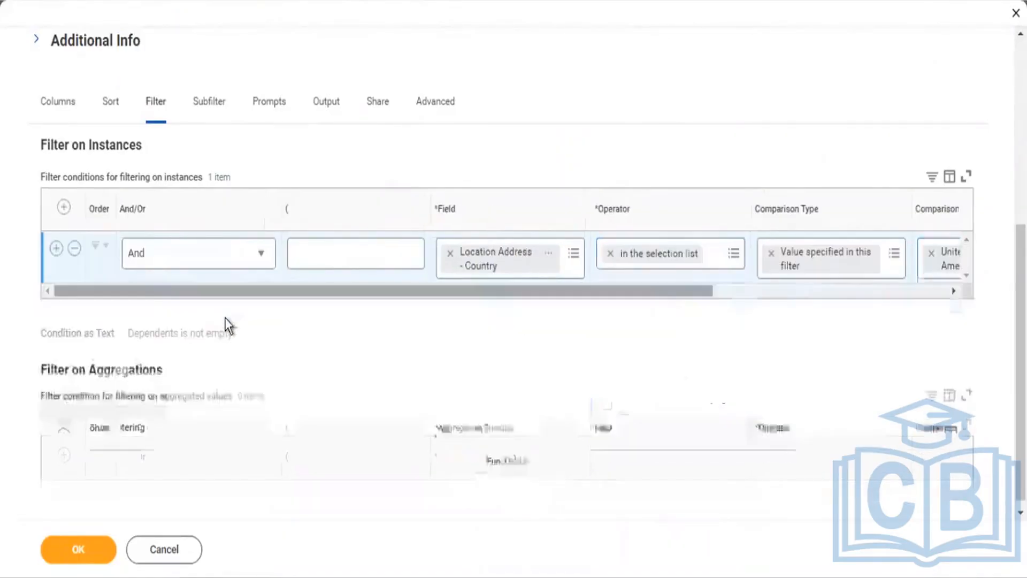
Step: Add a second filter condition: Hire Date greater than or equal to
{"action": "left_click", "coordinate": [57, 248]}
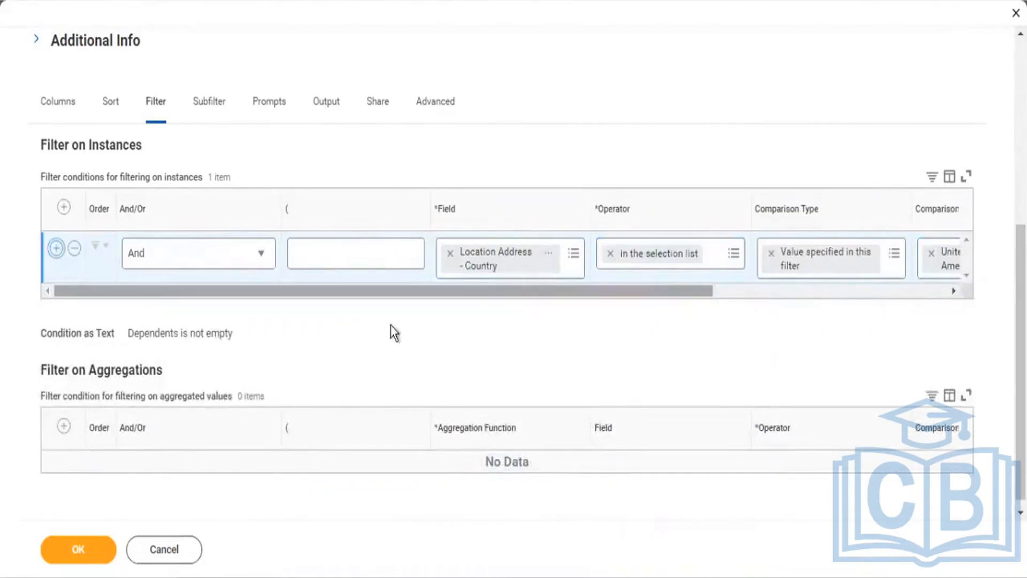
{"action": "left_click", "coordinate": [499, 305]}
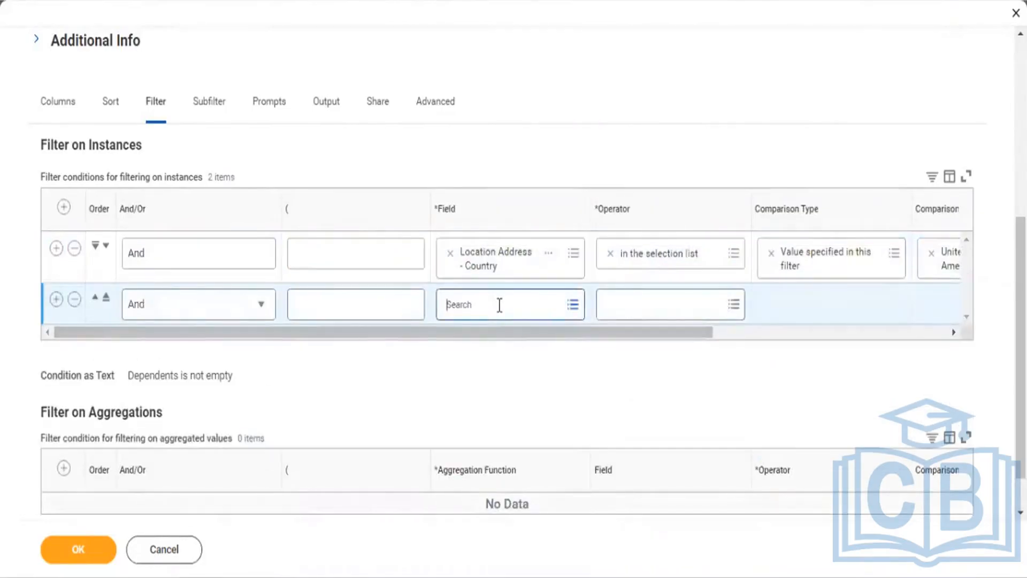
{"action": "type", "text": "Hir"}
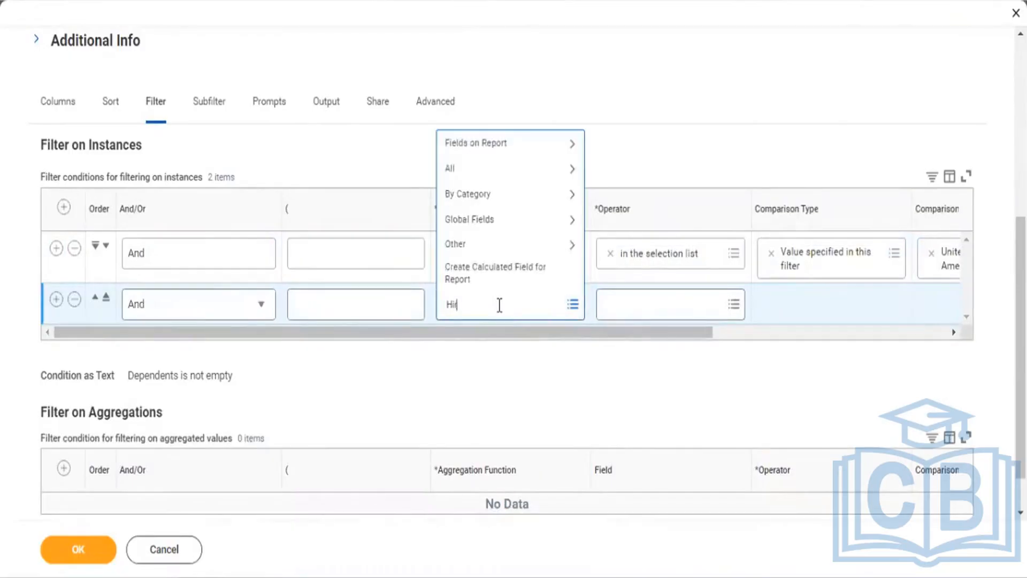
{"action": "type", "text": "e Date"}
{"action": "key", "text": "Return"}
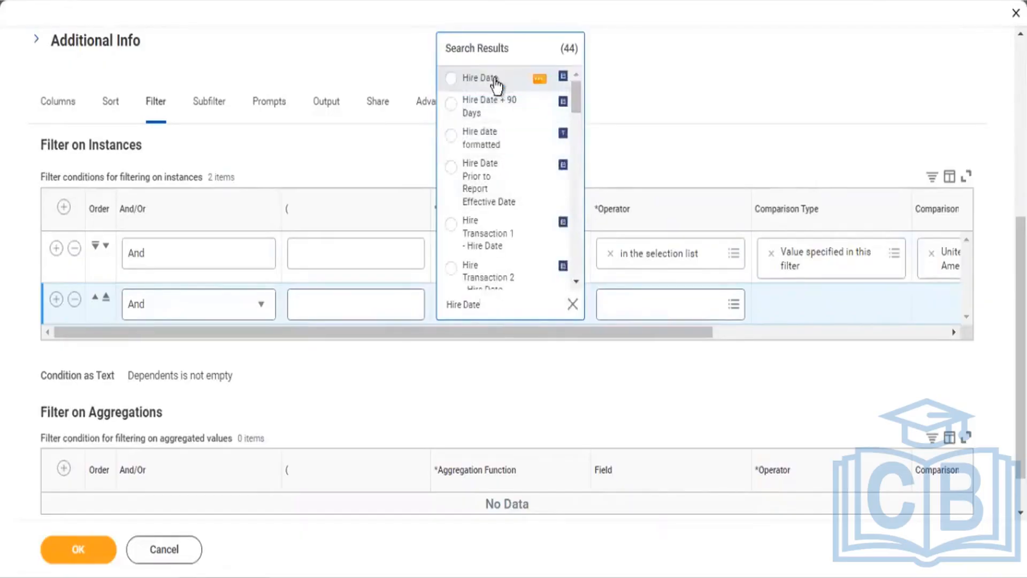
{"action": "left_click", "coordinate": [496, 85]}
{"action": "left_click", "coordinate": [623, 304]}
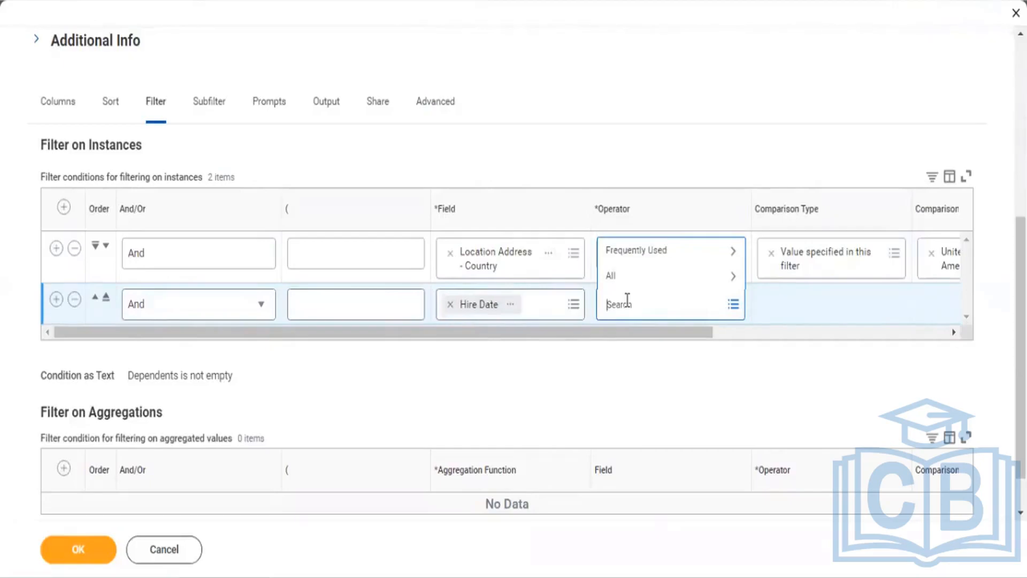
{"action": "left_click", "coordinate": [637, 255]}
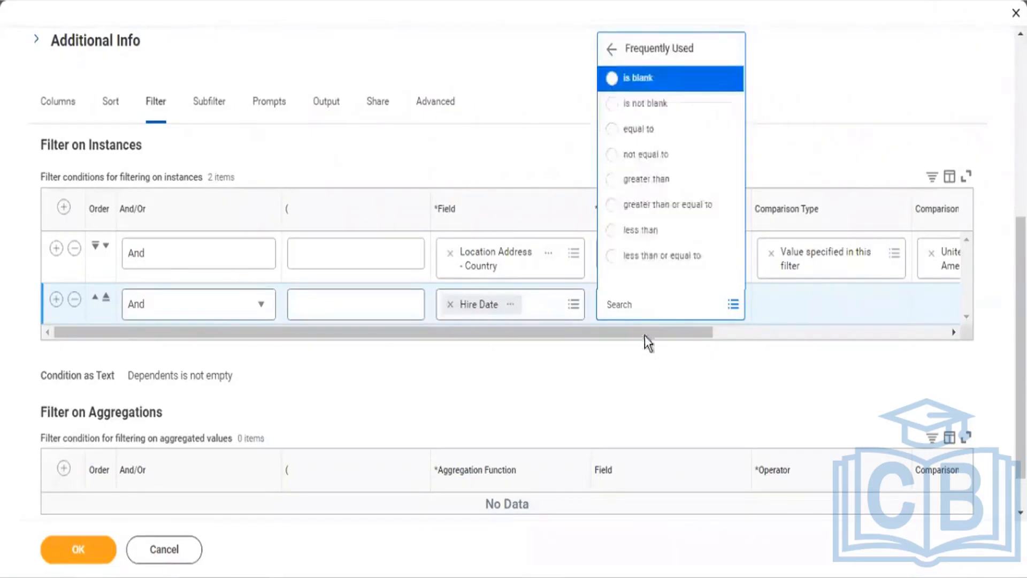
{"action": "left_click", "coordinate": [654, 208]}
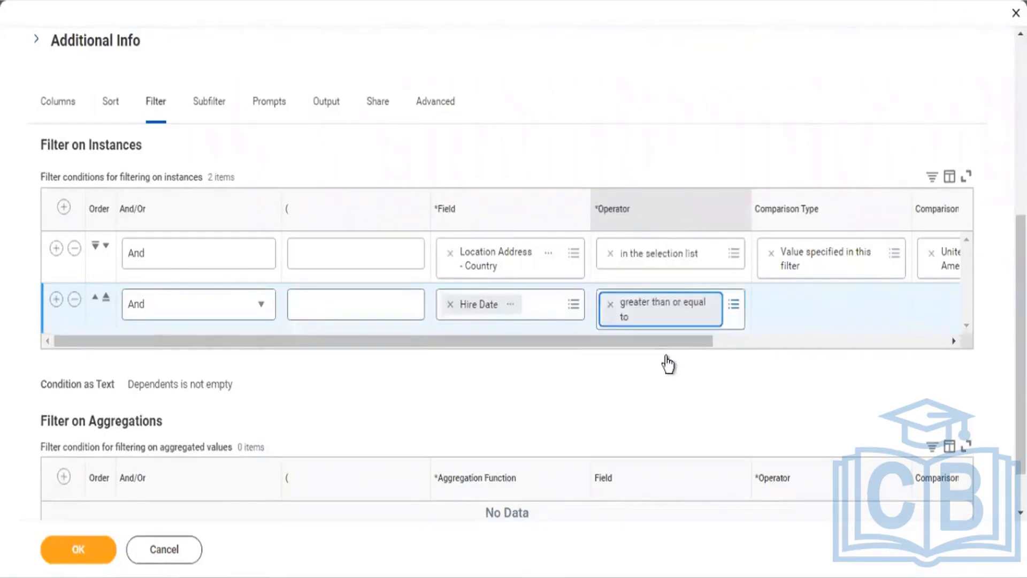
Step: Enter 01/01/0002 as the Hire Date comparison value; the editor reloads with a session-recovery notice
{"action": "left_click", "coordinate": [756, 342]}
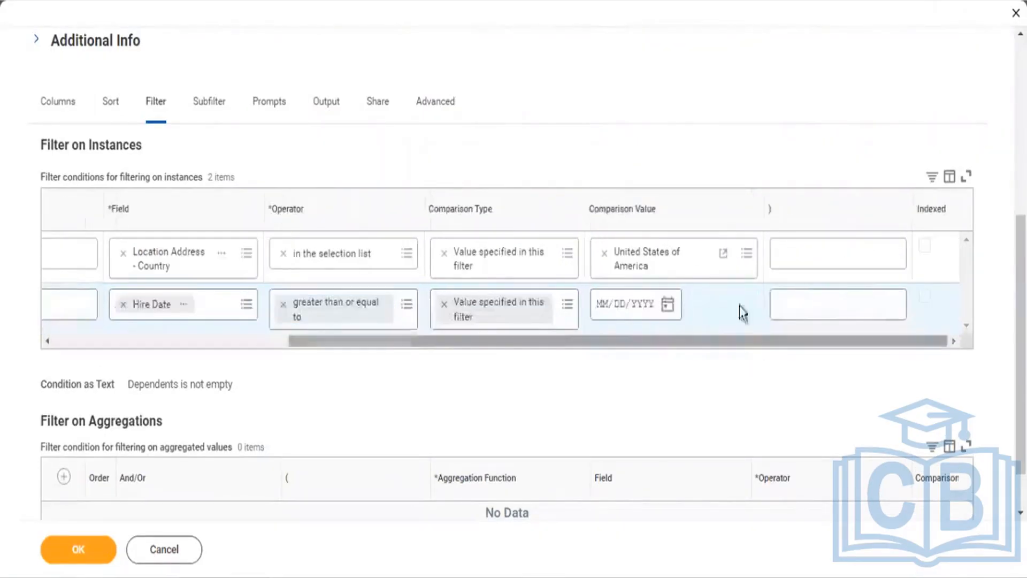
{"action": "left_click", "coordinate": [606, 312]}
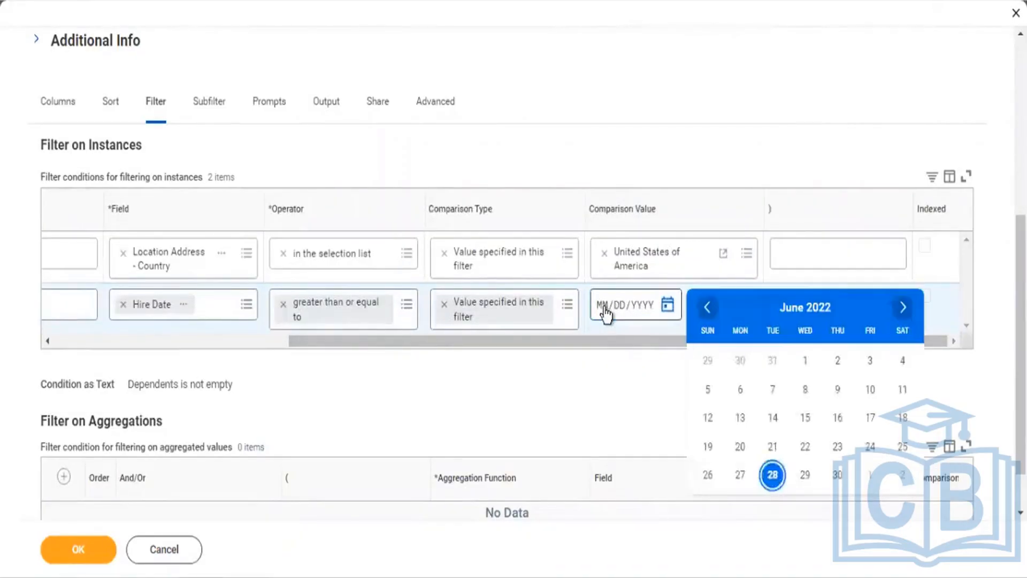
{"action": "left_click", "coordinate": [605, 309]}
{"action": "left_click", "coordinate": [605, 312]}
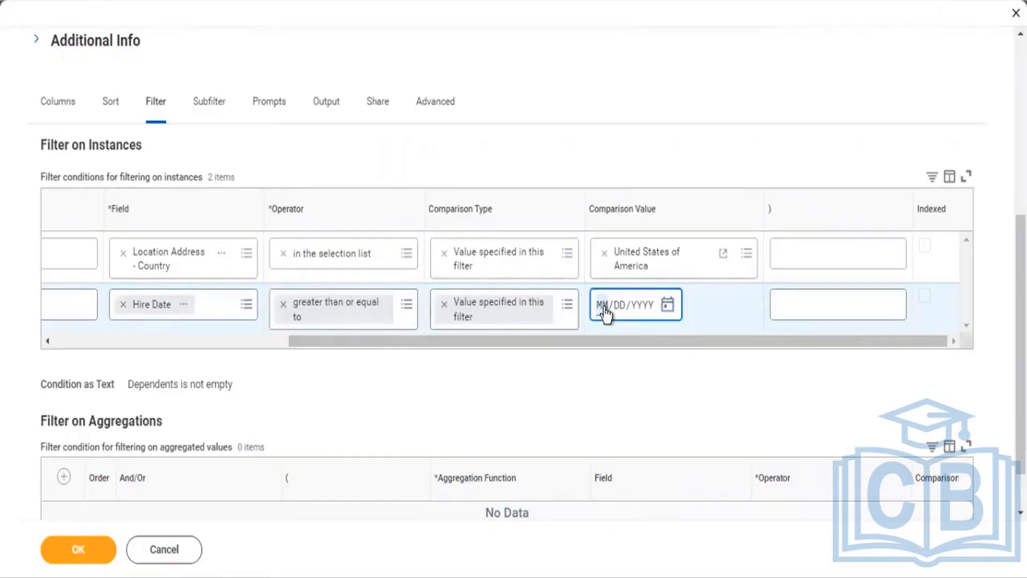
{"action": "type", "text": "01/01/"}
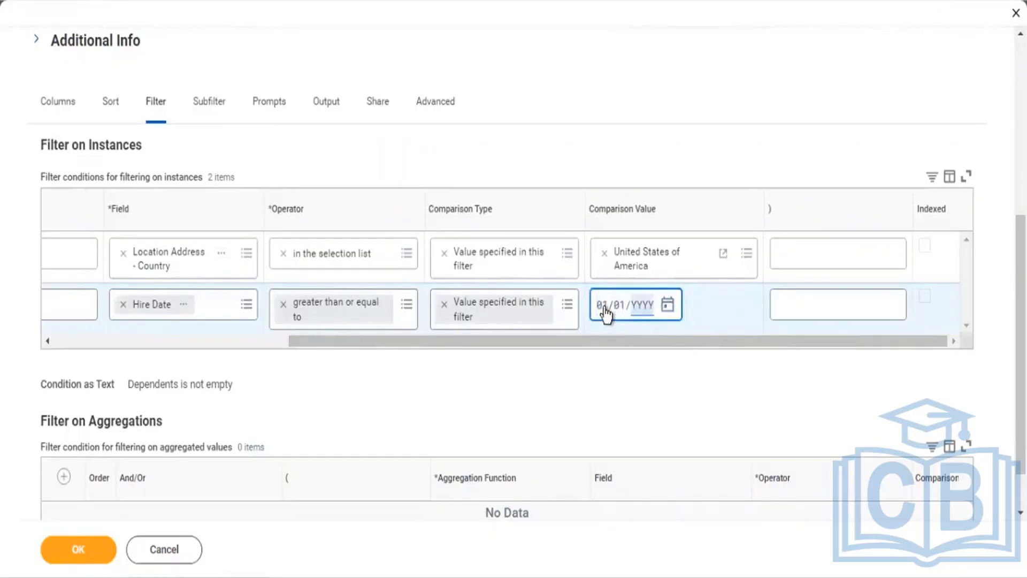
{"action": "type", "text": "0002022"}
{"action": "left_click", "coordinate": [146, 342]}
{"action": "left_click", "coordinate": [56, 299]}
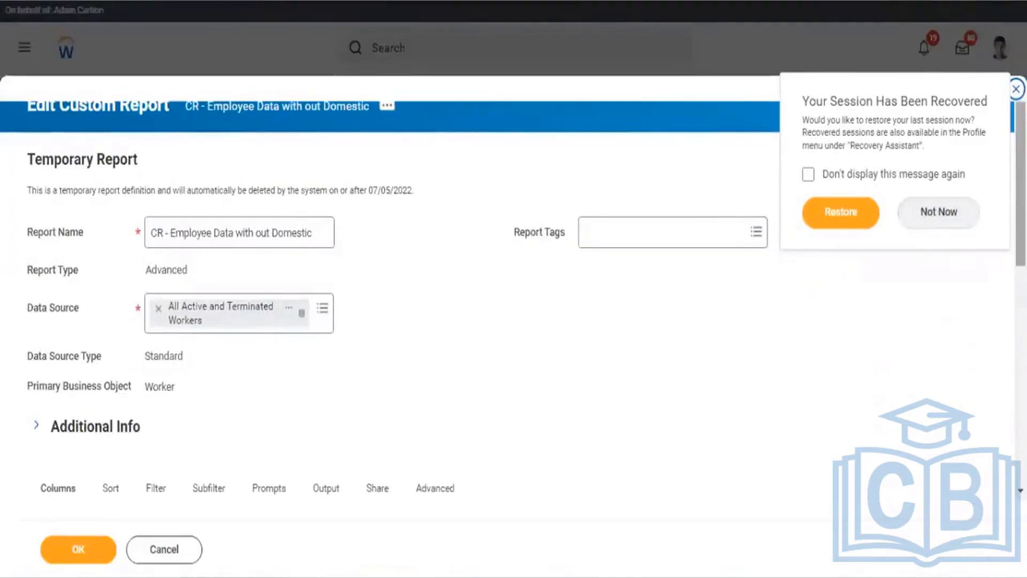
Step: Remove the Dependent and Relationship columns again from the reloaded report
{"action": "scroll", "coordinate": [856, 296], "scroll_direction": "down", "scroll_amount": 5}
{"action": "scroll", "coordinate": [970, 263], "scroll_direction": "down", "scroll_amount": 3}
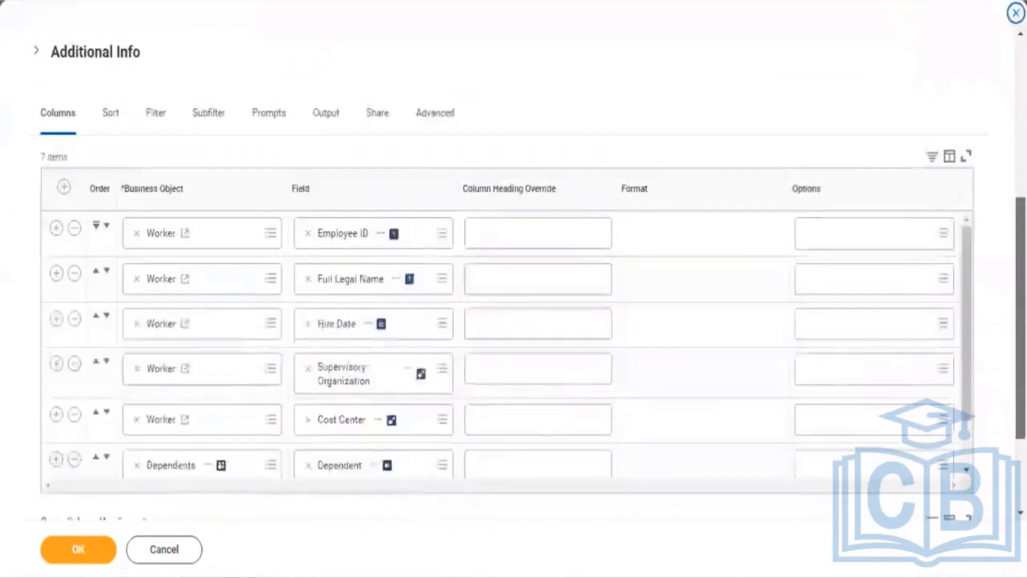
{"action": "left_click_drag", "start_coordinate": [966, 288], "coordinate": [966, 338]}
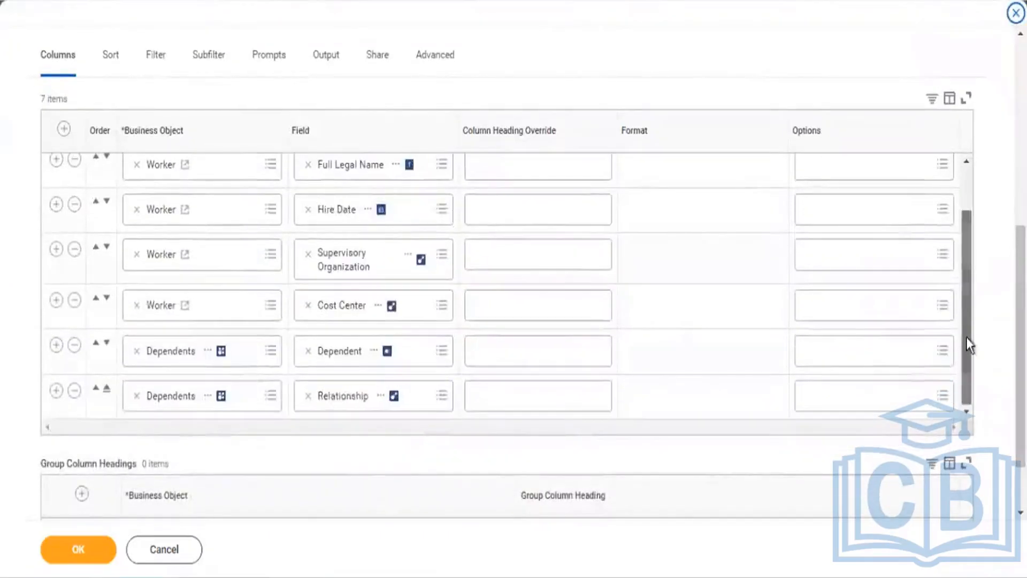
{"action": "left_click", "coordinate": [77, 348]}
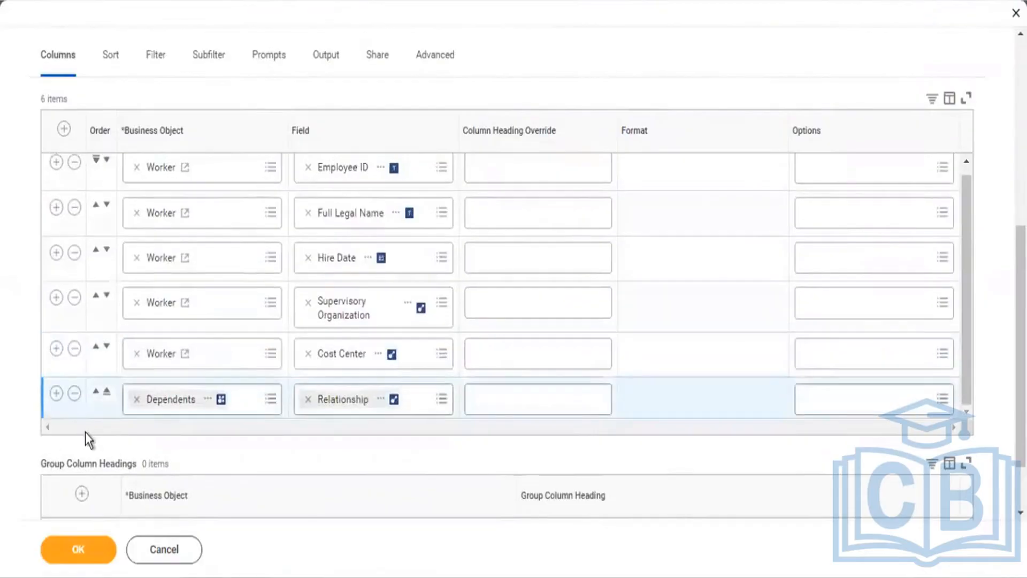
{"action": "left_click", "coordinate": [74, 394]}
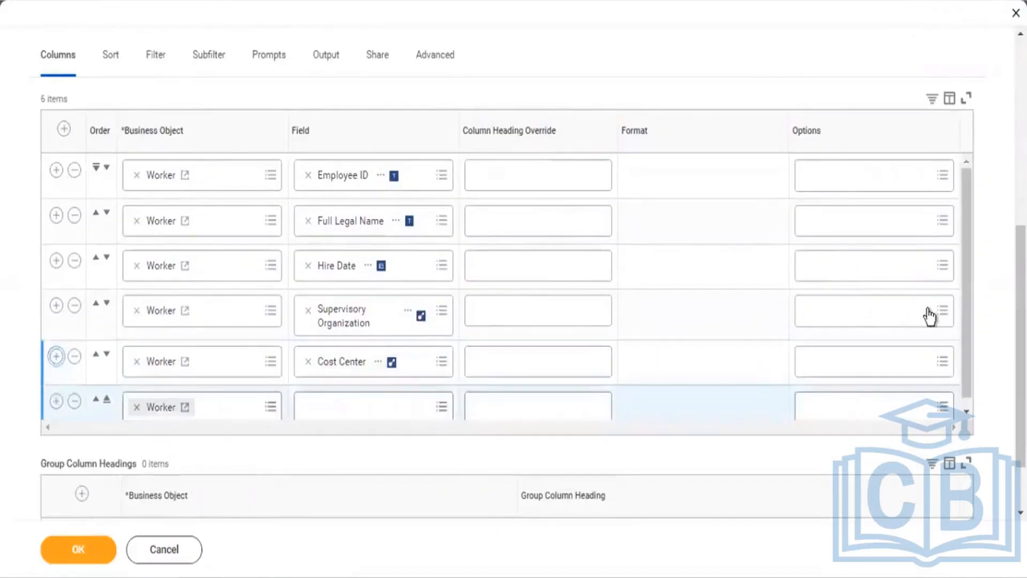
Step: Add a Location Address - Country column and remove the Dependents sub-level filter
{"action": "scroll", "coordinate": [967, 337], "scroll_direction": "down", "scroll_amount": 1}
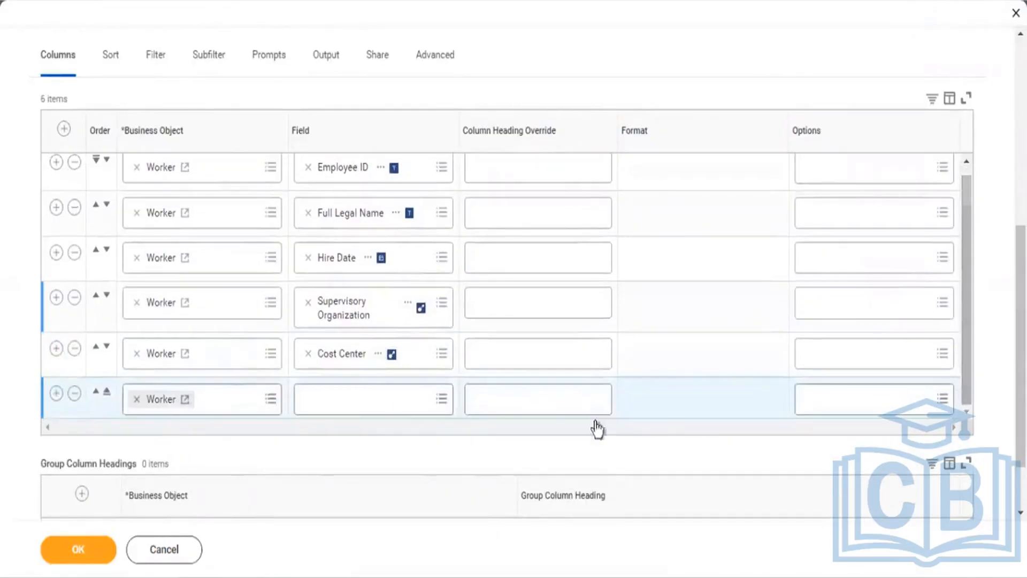
{"action": "left_click", "coordinate": [359, 407]}
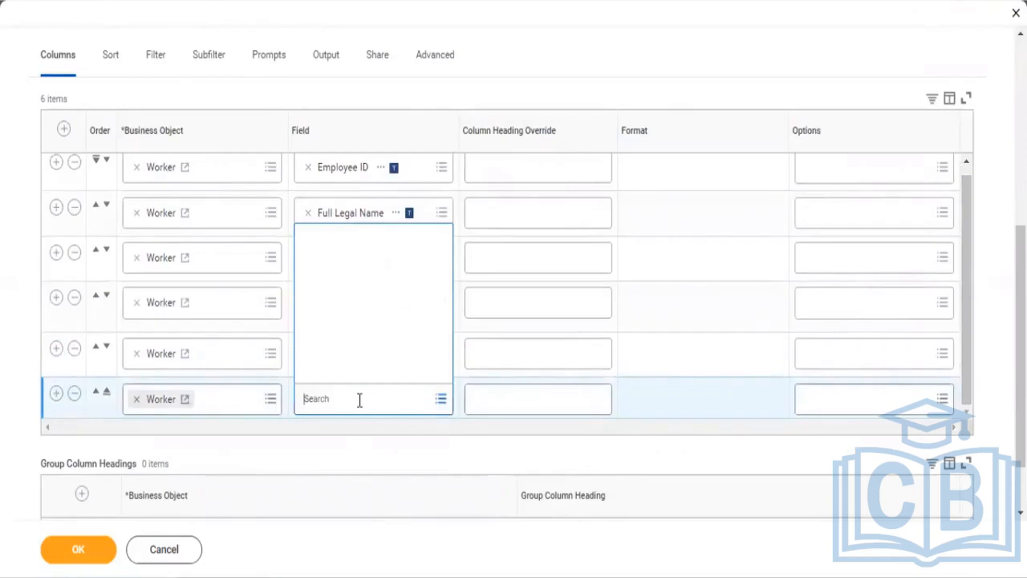
{"action": "type", "text": "Locat"}
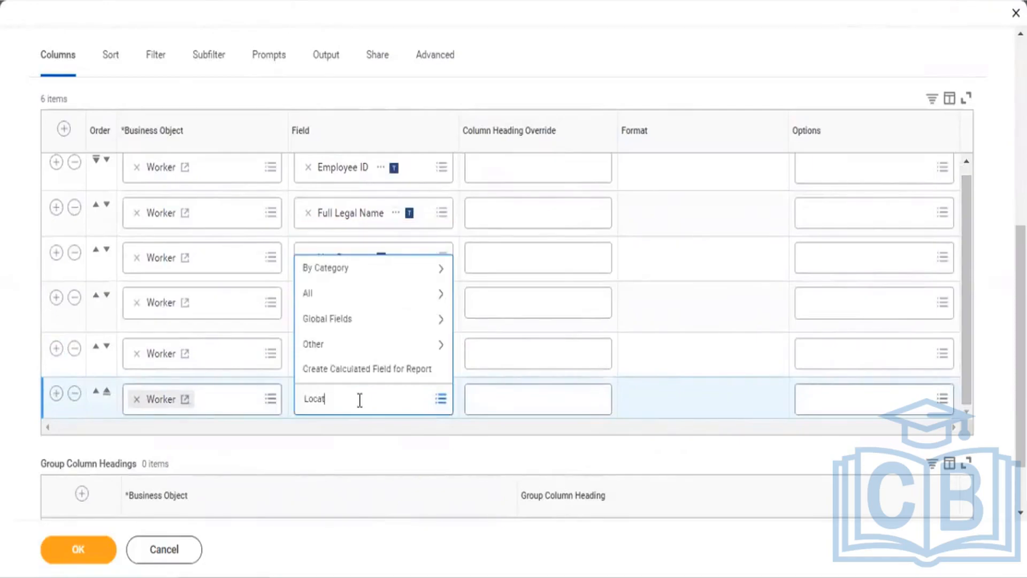
{"action": "type", "text": "ion Address"}
{"action": "key", "text": "Return"}
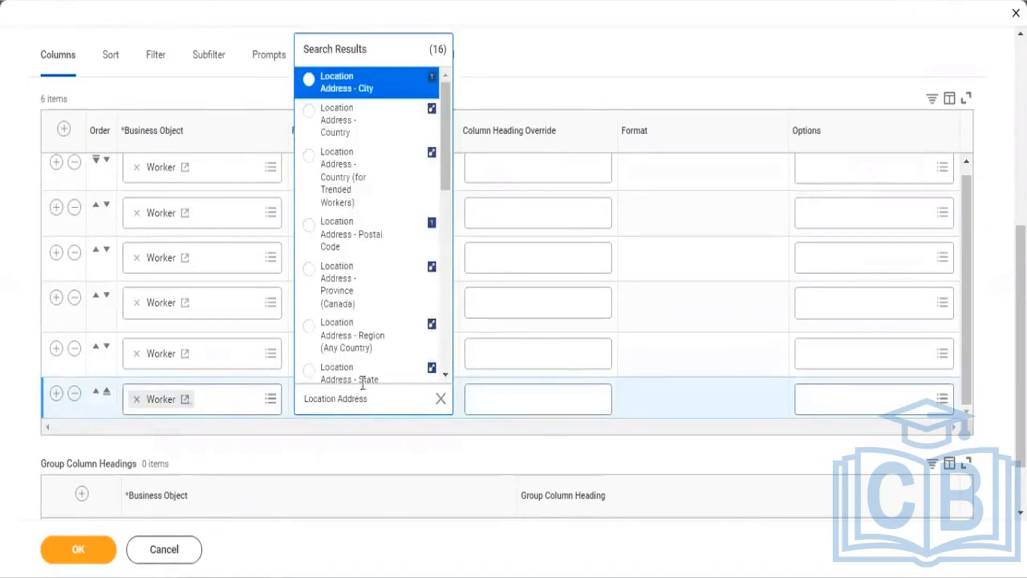
{"action": "left_click", "coordinate": [340, 135]}
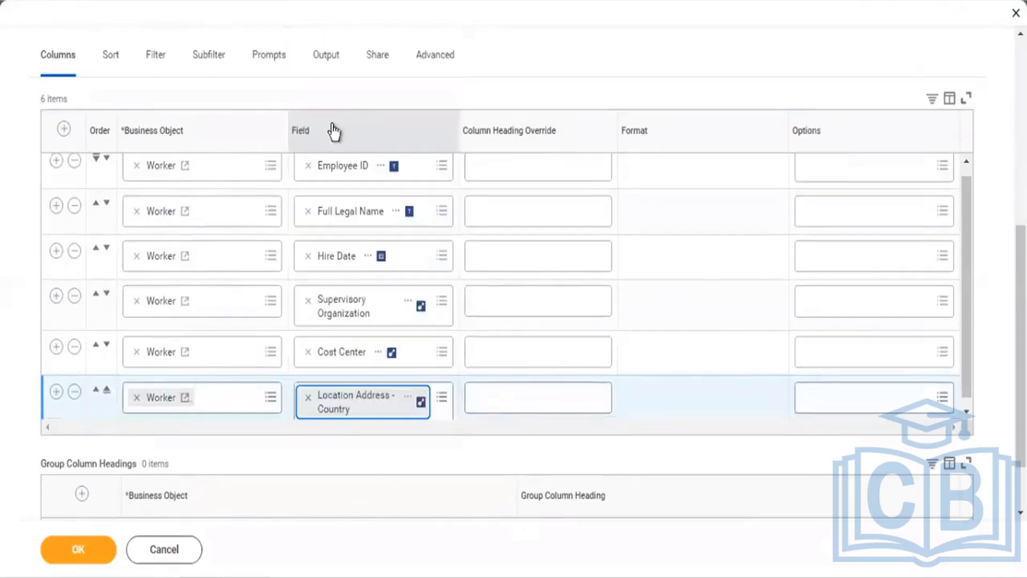
{"action": "left_click", "coordinate": [202, 63]}
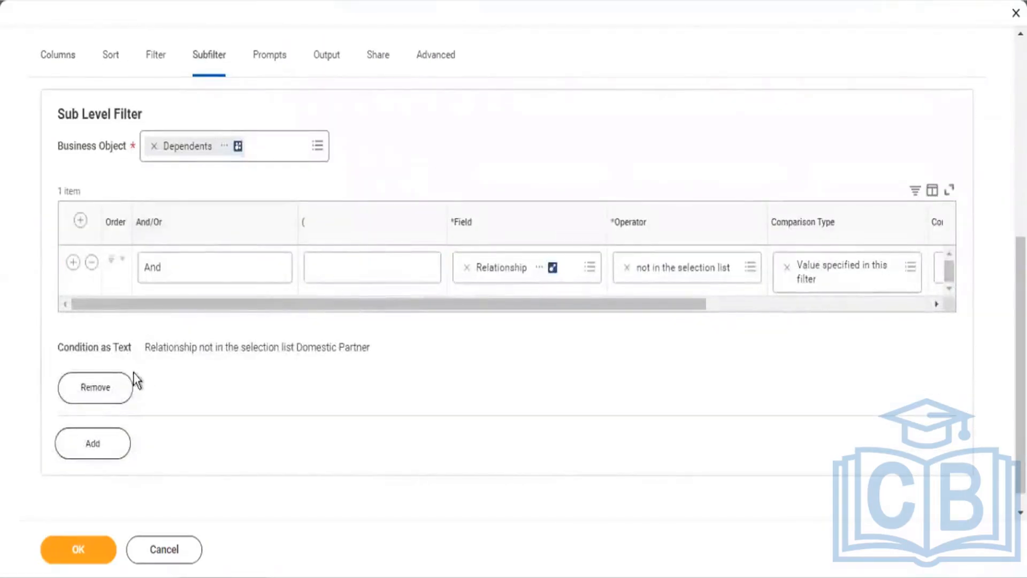
{"action": "left_click", "coordinate": [115, 381]}
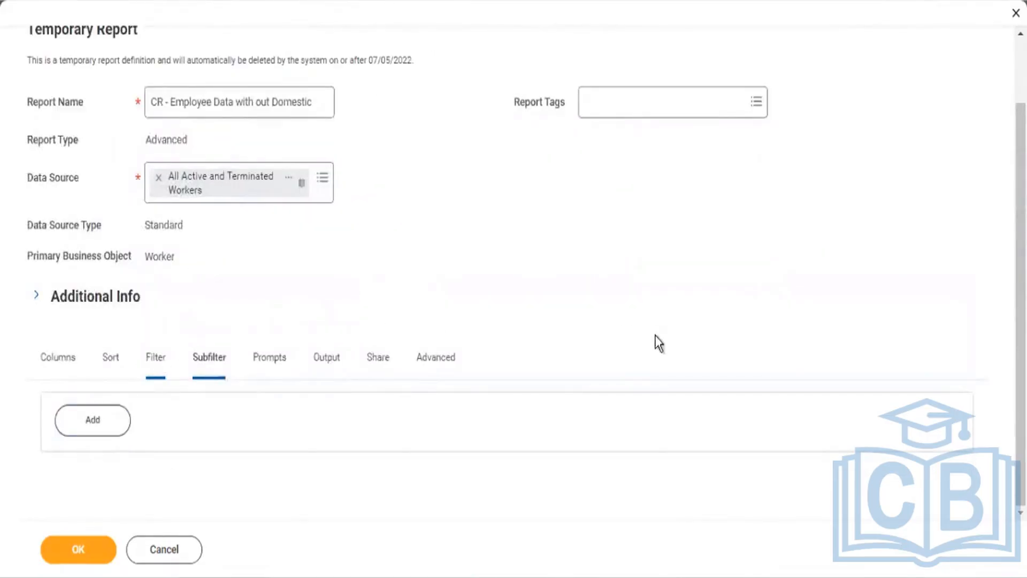
Step: Set the first filter condition to Location Address - Country, operator 'in the selection list'
{"action": "scroll", "coordinate": [688, 321], "scroll_direction": "down", "scroll_amount": 3}
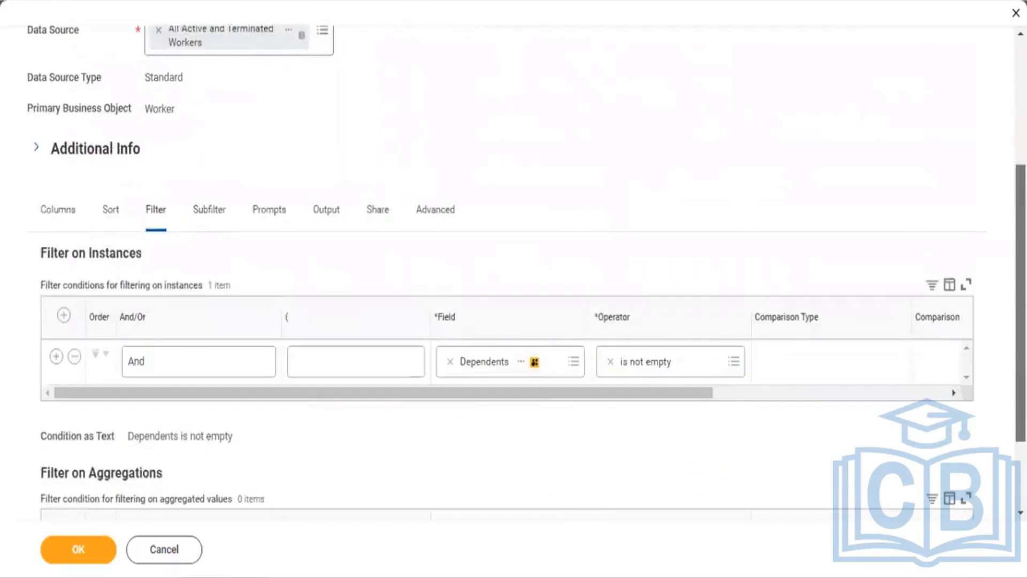
{"action": "left_click", "coordinate": [450, 361]}
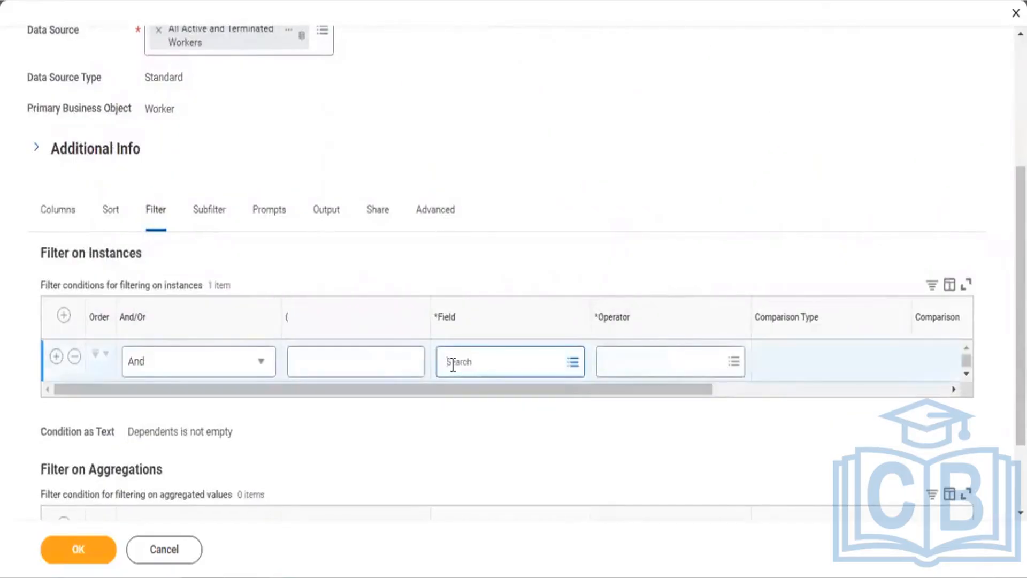
{"action": "type", "text": "Lication Address"}
{"action": "key", "text": "Return"}
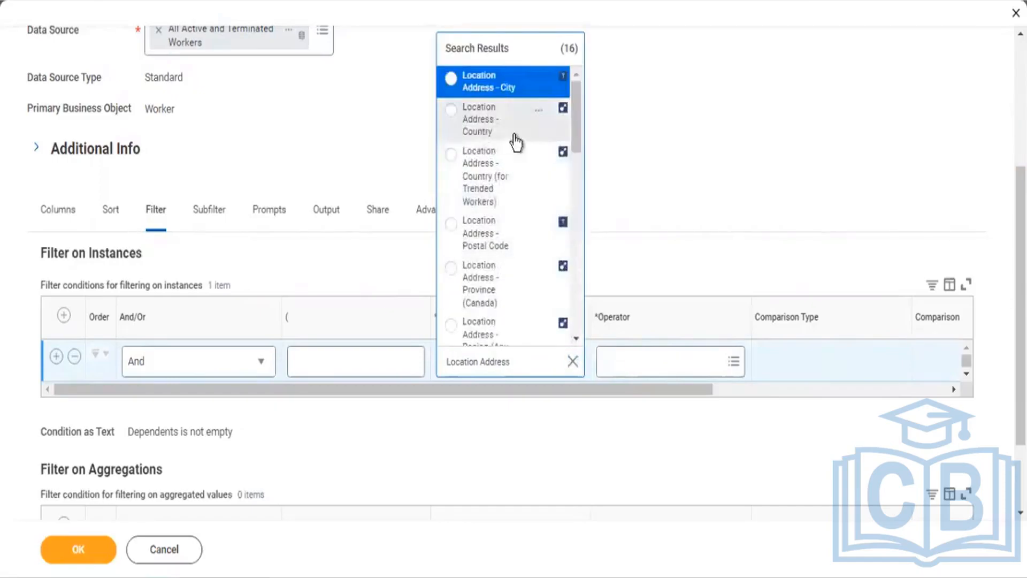
{"action": "left_click", "coordinate": [486, 142]}
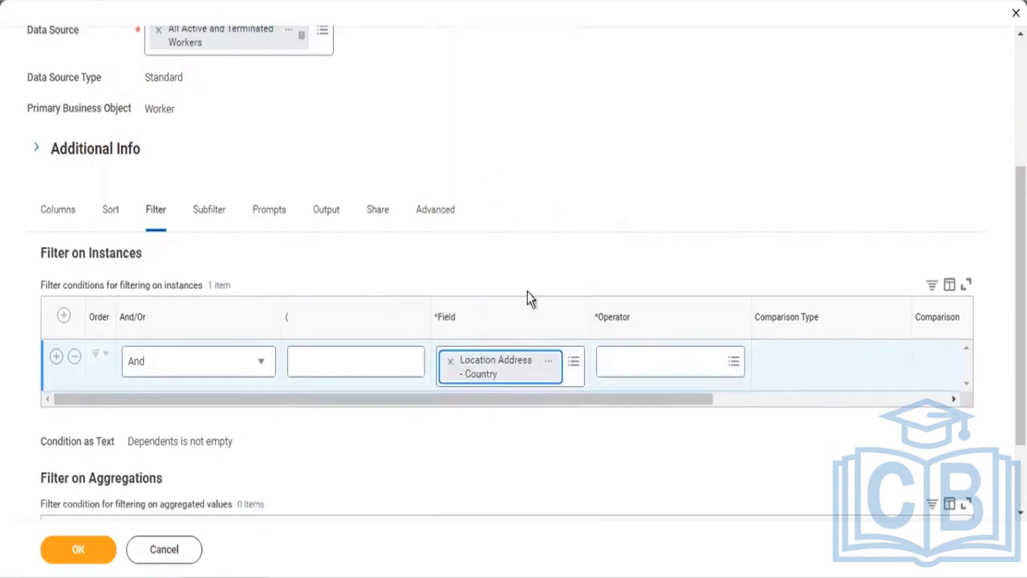
{"action": "left_click", "coordinate": [640, 363]}
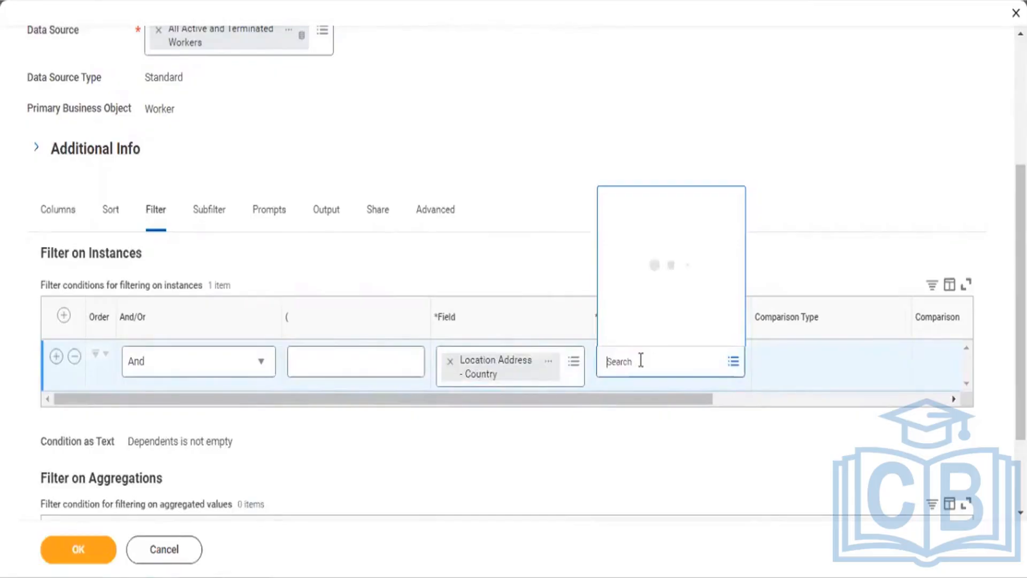
{"action": "left_click", "coordinate": [641, 315]}
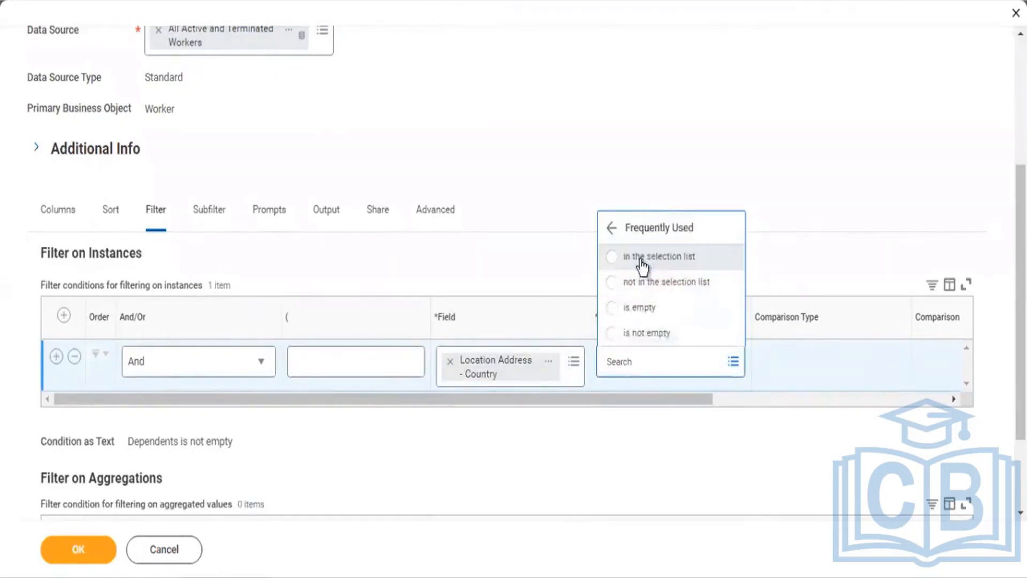
{"action": "left_click", "coordinate": [643, 259]}
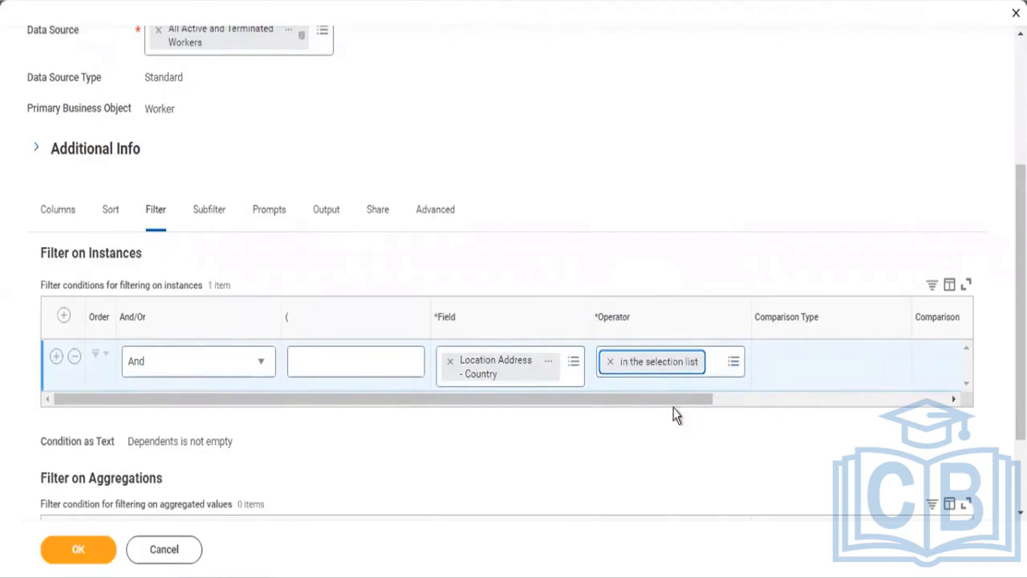
Step: Pick United States of America as the country to match
{"action": "left_click_drag", "start_coordinate": [675, 402], "coordinate": [799, 416]}
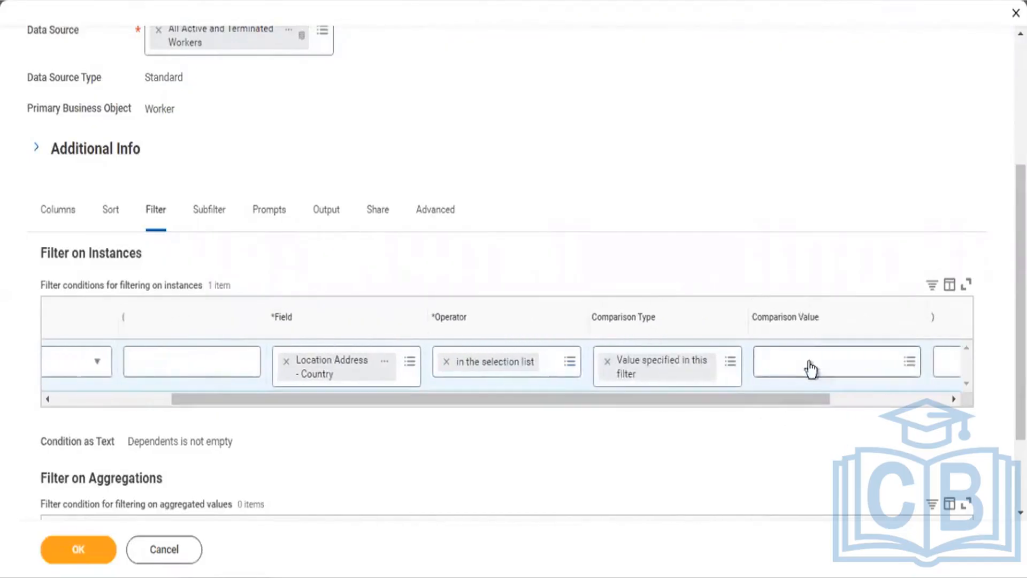
{"action": "left_click", "coordinate": [808, 360]}
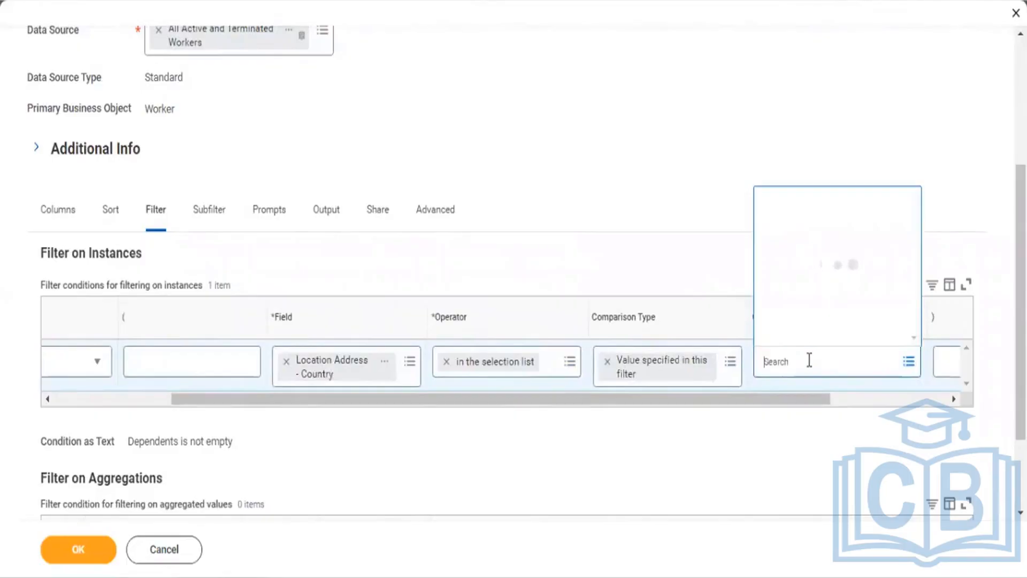
{"action": "type", "text": "United"}
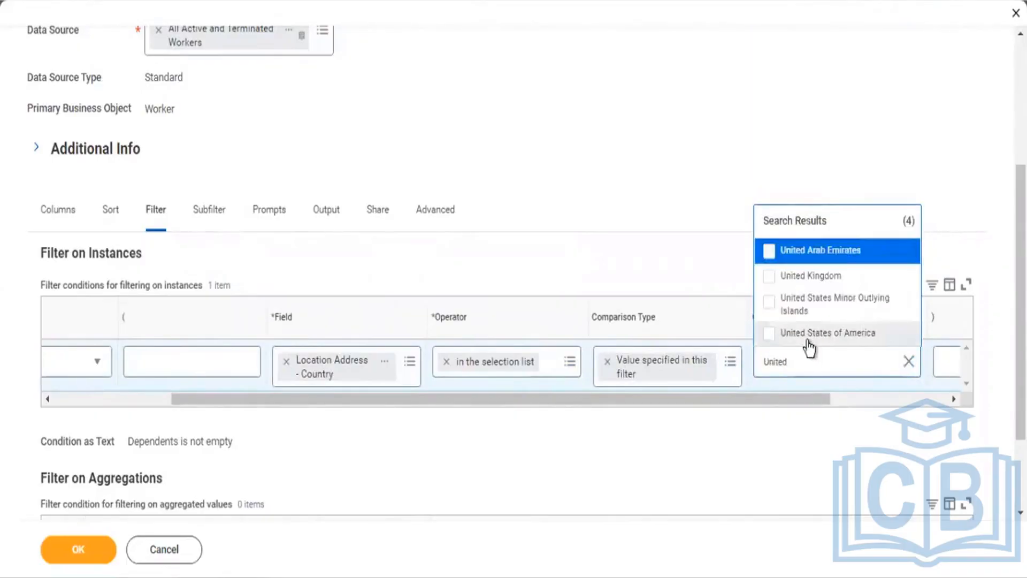
{"action": "left_click", "coordinate": [802, 332]}
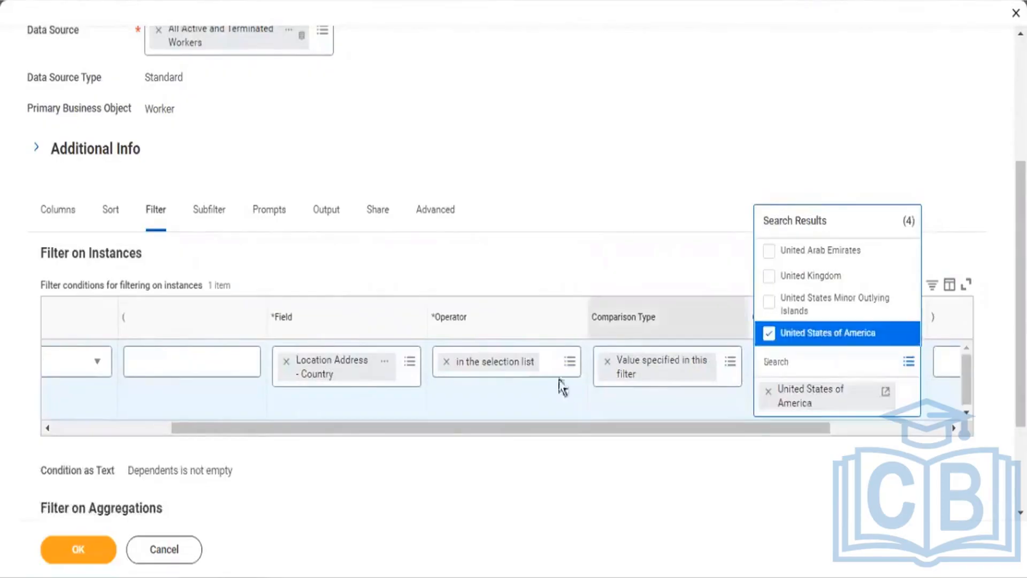
{"action": "left_click", "coordinate": [153, 428]}
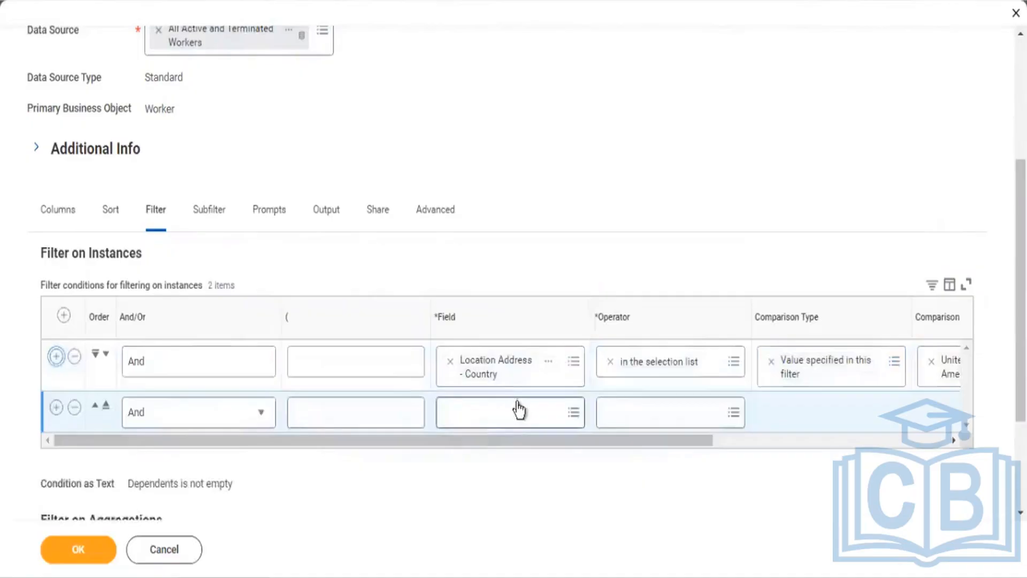
Step: Set the second condition to Hire Date greater than or equal to
{"action": "left_click", "coordinate": [519, 402]}
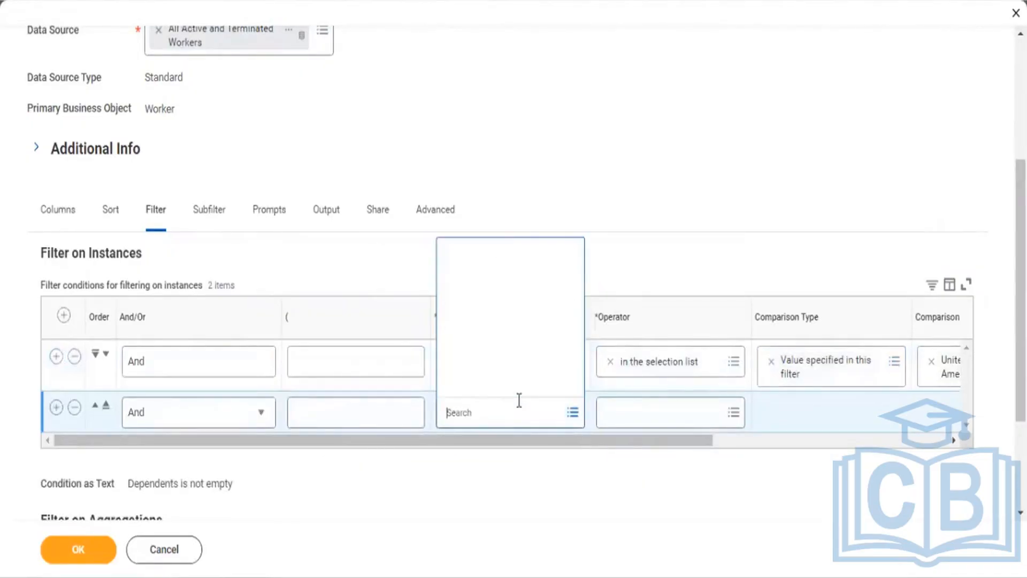
{"action": "type", "text": "Hi"}
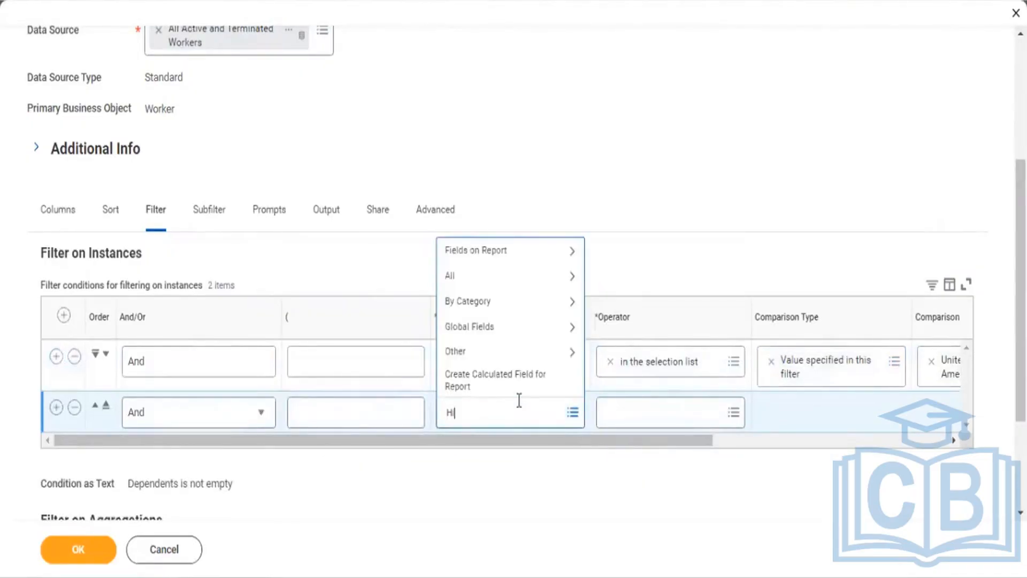
{"action": "type", "text": "re Date"}
{"action": "key", "text": "Return"}
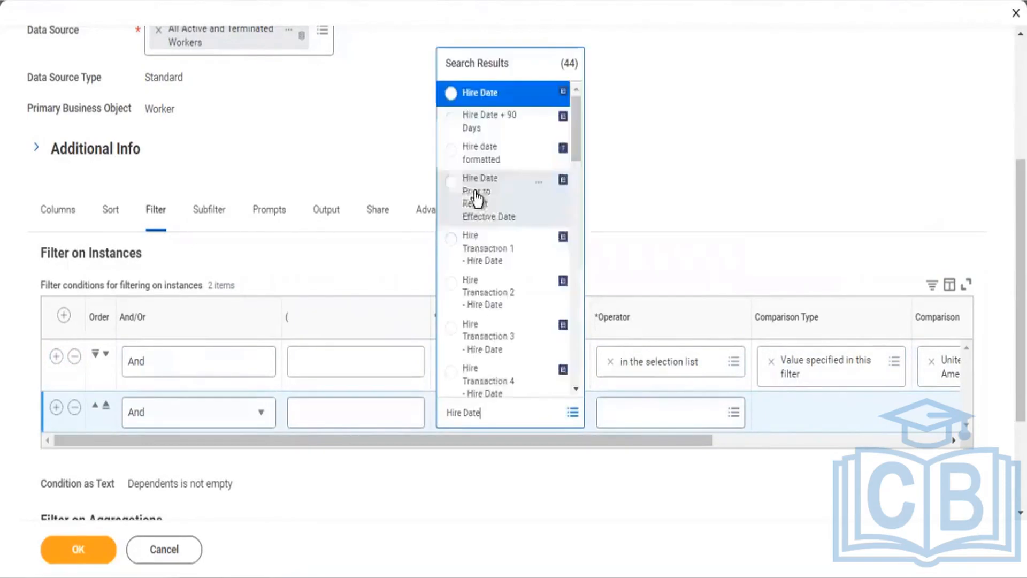
{"action": "left_click", "coordinate": [488, 100]}
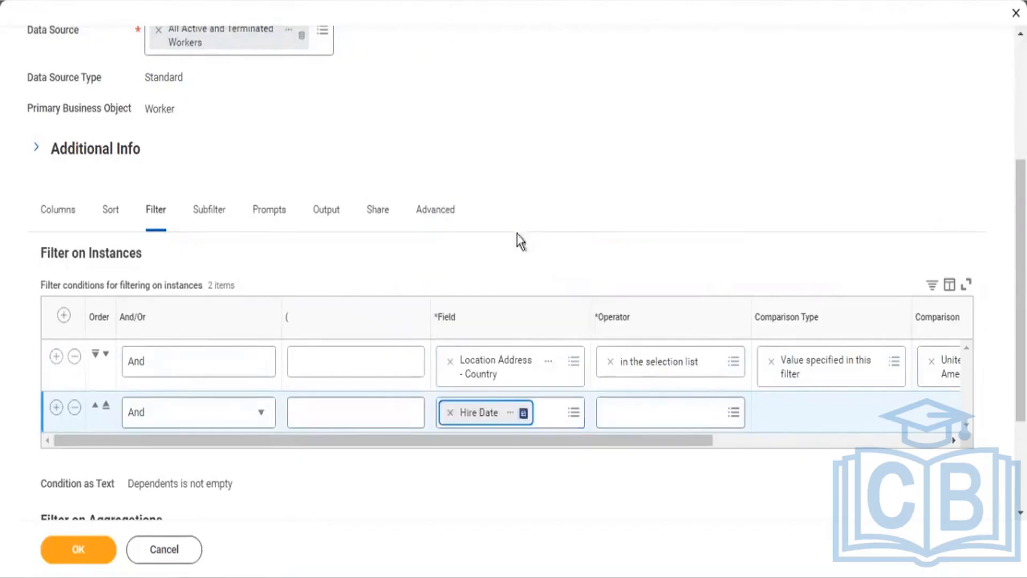
{"action": "left_click", "coordinate": [640, 413]}
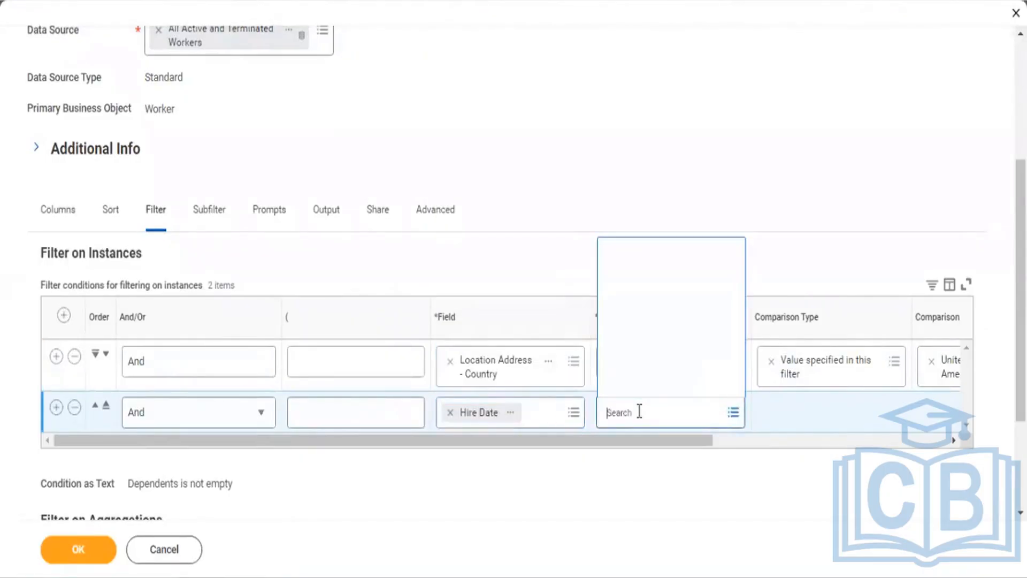
{"action": "left_click", "coordinate": [638, 359]}
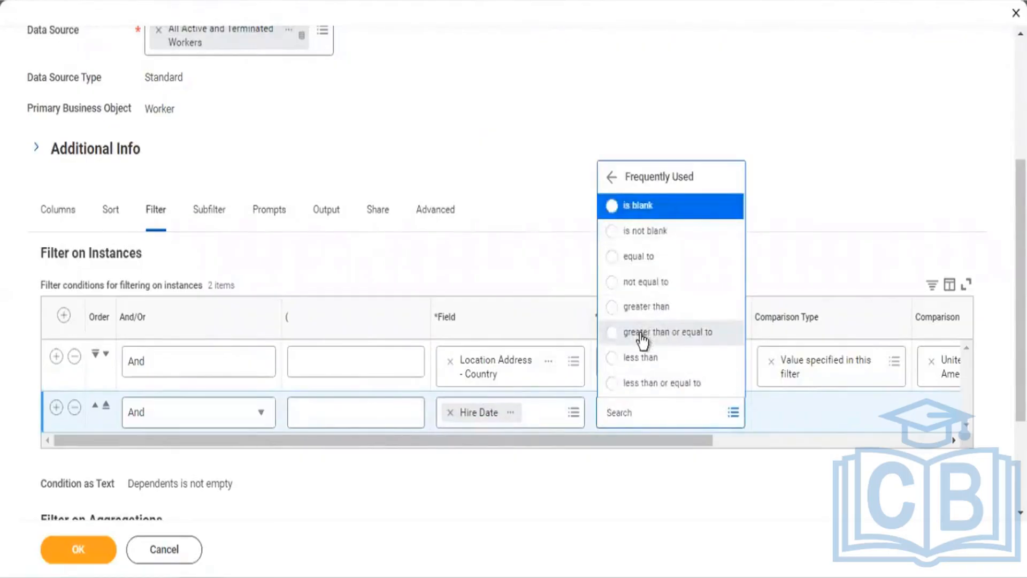
{"action": "left_click", "coordinate": [642, 335]}
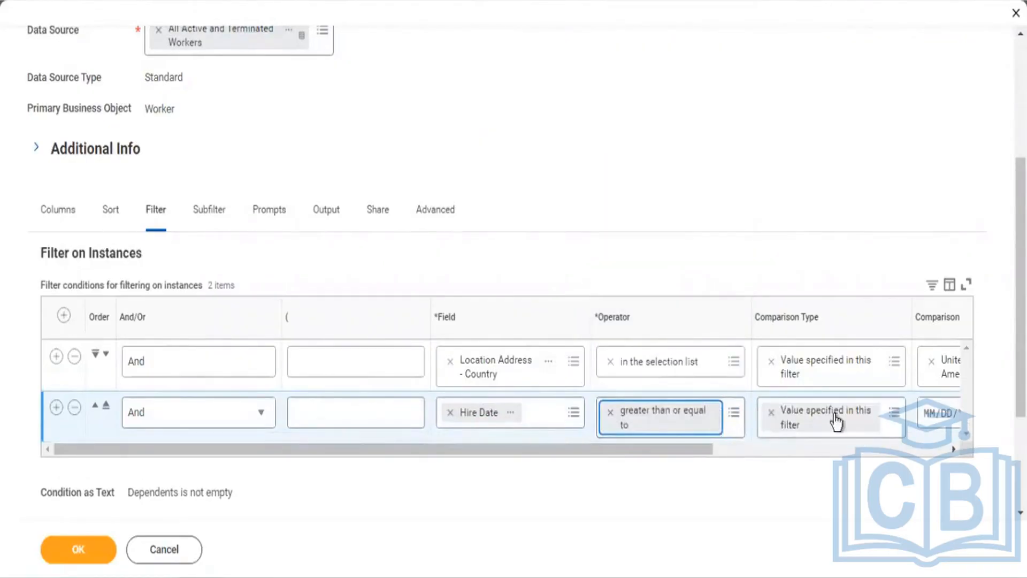
Step: Enter 01/01/2022 as the hire date cutoff and add a third condition row
{"action": "left_click", "coordinate": [872, 450]}
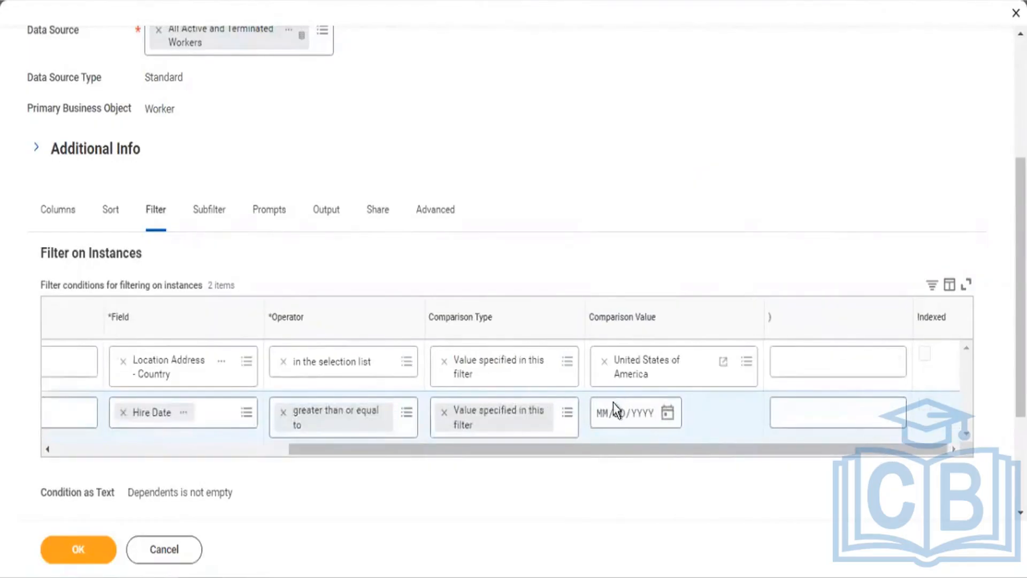
{"action": "left_click", "coordinate": [603, 421]}
{"action": "type", "text": "01/01/"}
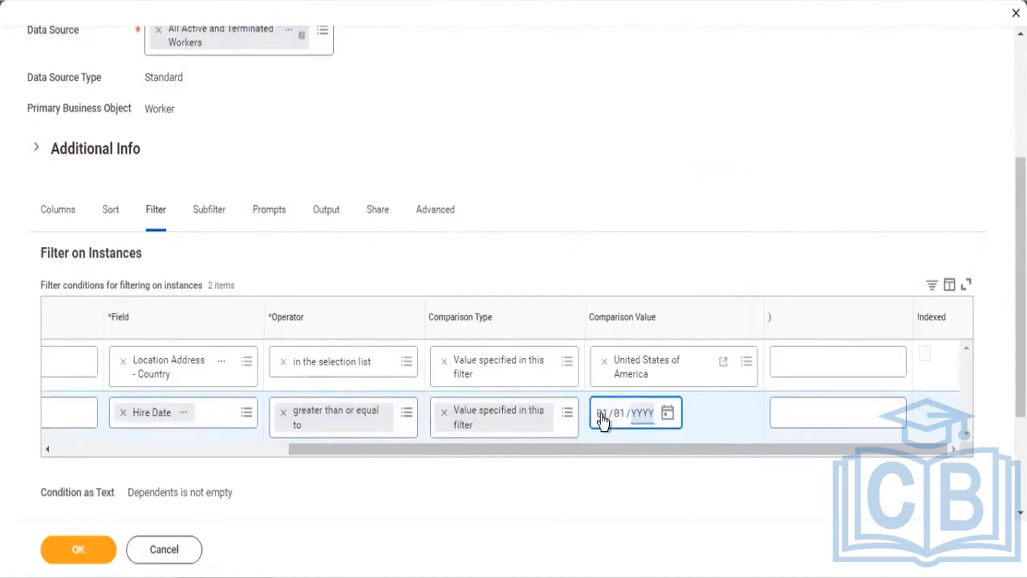
{"action": "type", "text": "2022"}
{"action": "left_click", "coordinate": [260, 445]}
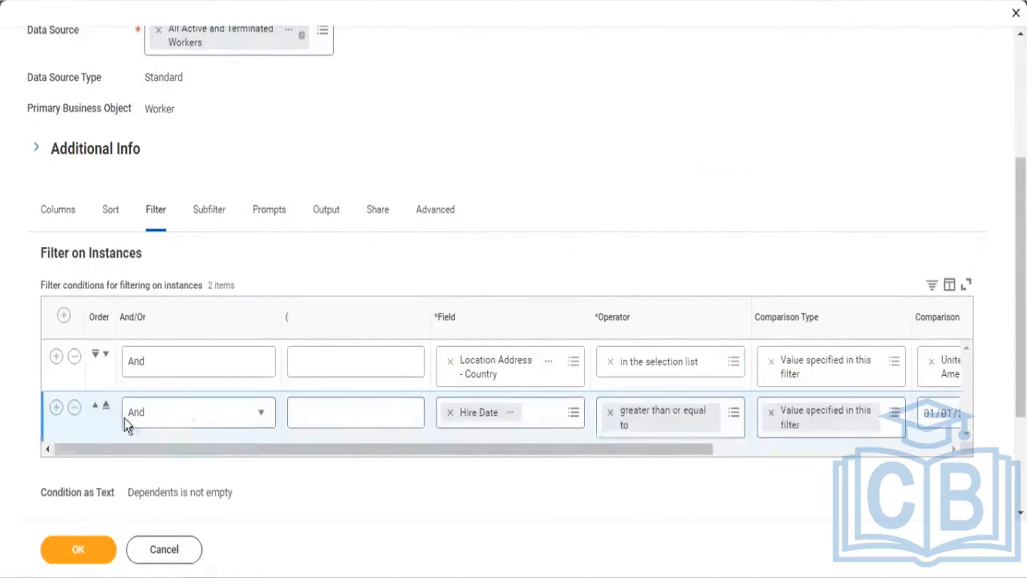
{"action": "left_click", "coordinate": [56, 407]}
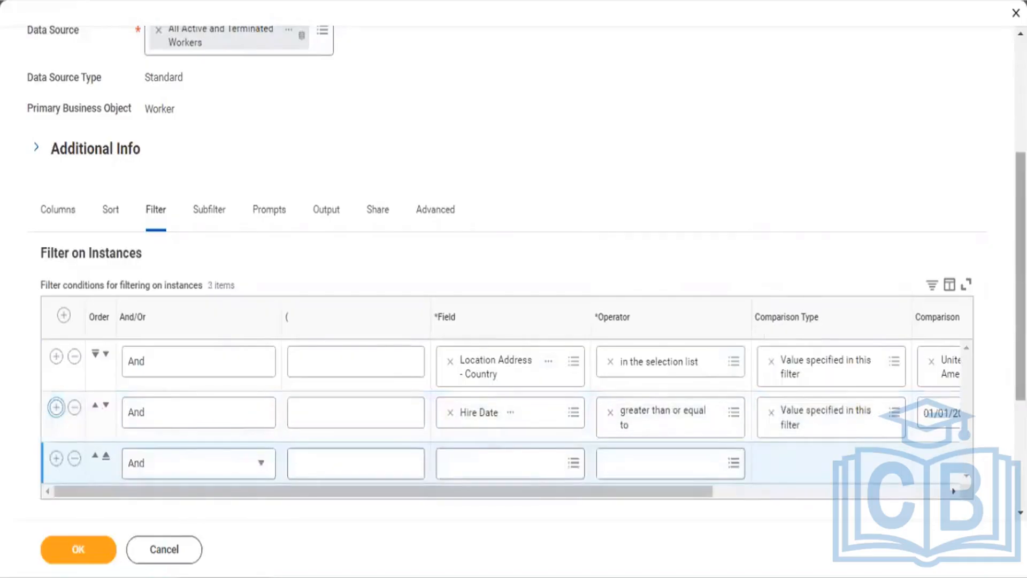
{"action": "scroll", "coordinate": [507, 321], "scroll_direction": "down", "scroll_amount": 4}
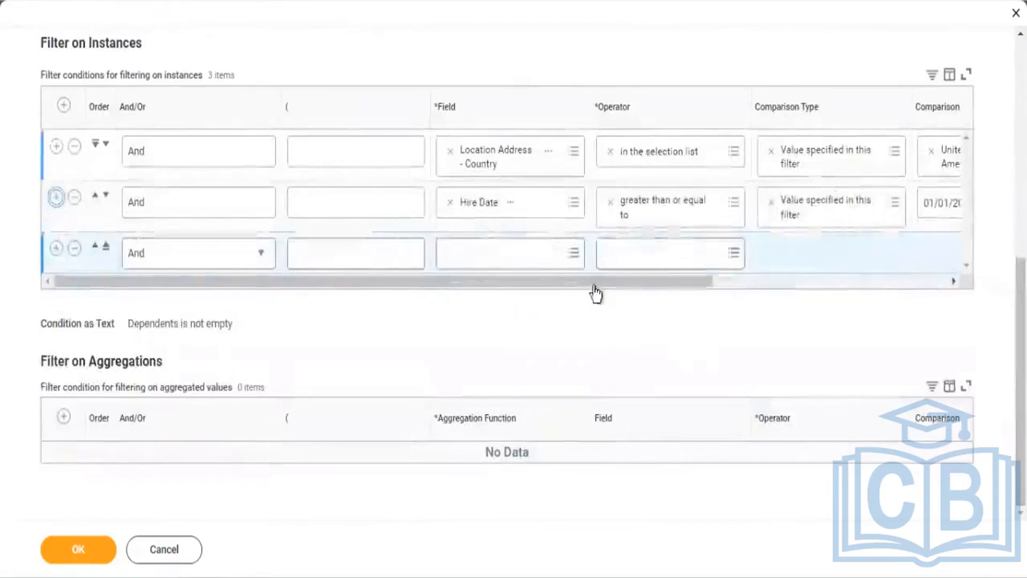
Step: Join the third condition with Or and set its field to Location Address - Country by pasting the copied name
{"action": "left_click", "coordinate": [209, 270]}
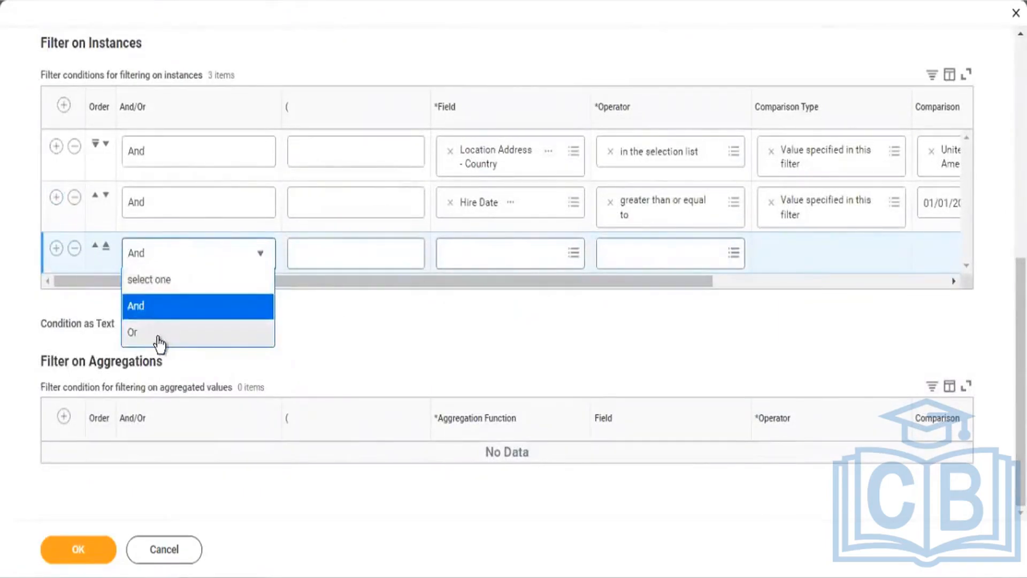
{"action": "left_click", "coordinate": [159, 337]}
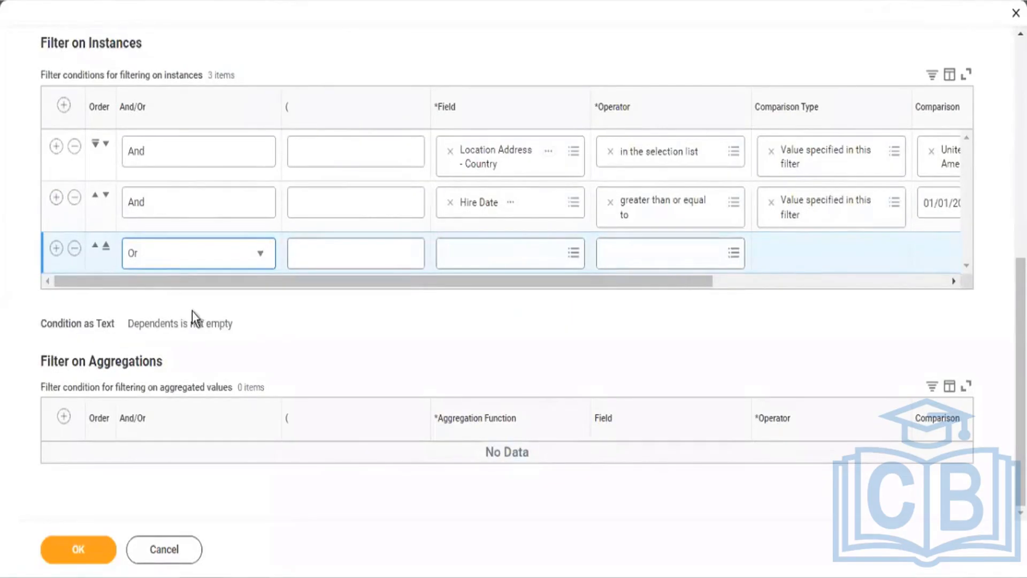
{"action": "left_click", "coordinate": [470, 262]}
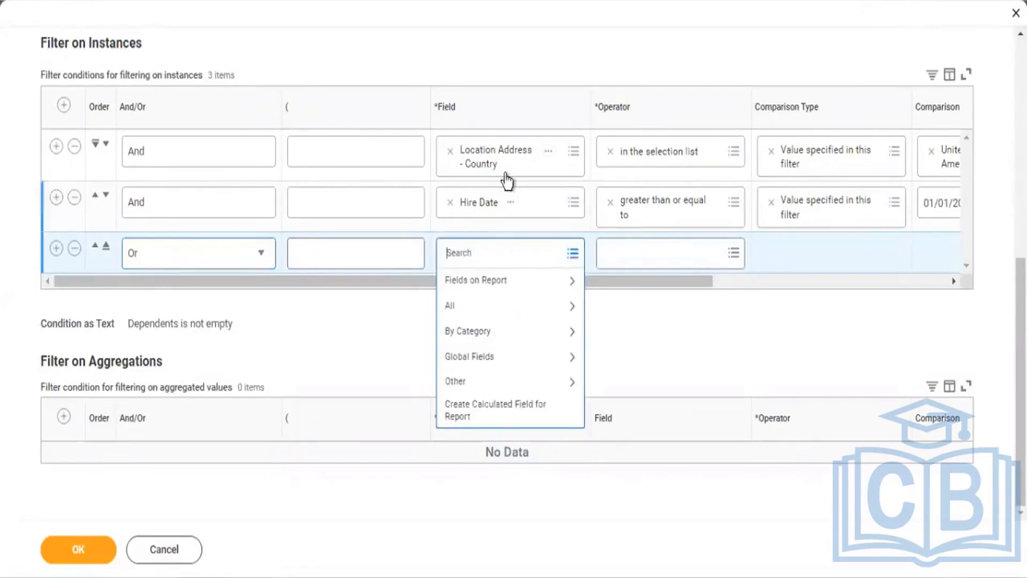
{"action": "right_click", "coordinate": [497, 158]}
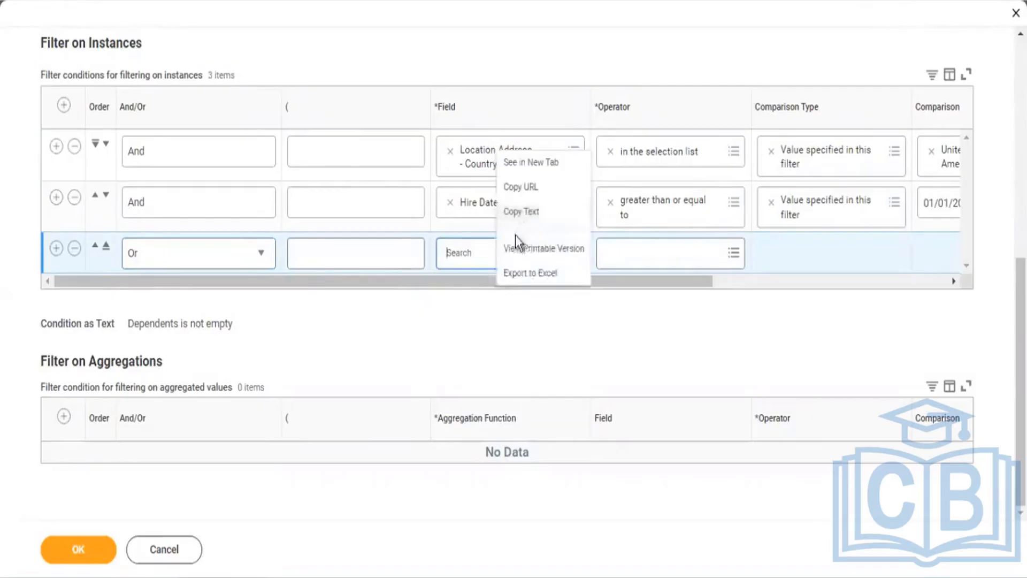
{"action": "left_click", "coordinate": [521, 214]}
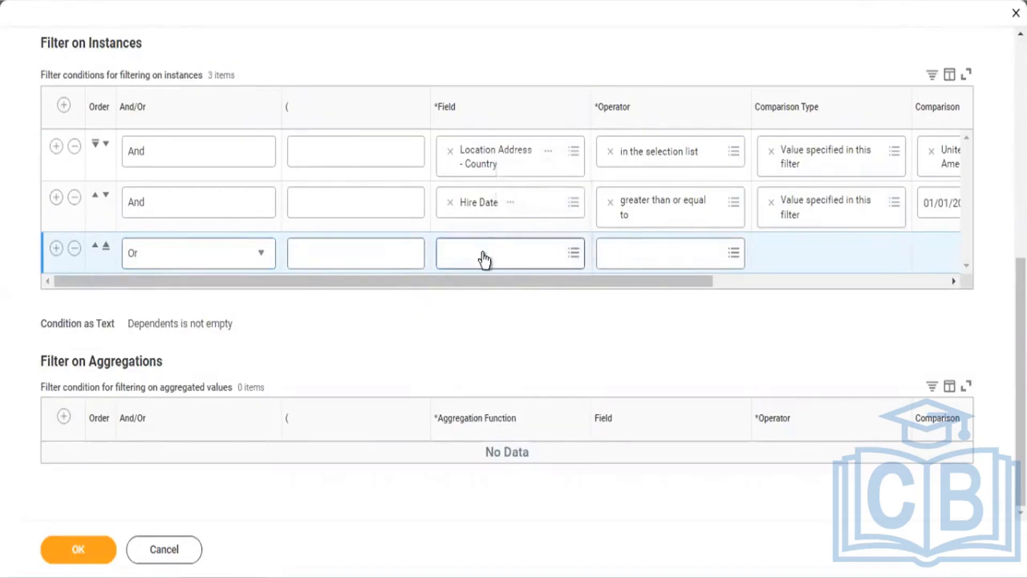
{"action": "left_click", "coordinate": [484, 252]}
{"action": "key", "text": "ctrl+v"}
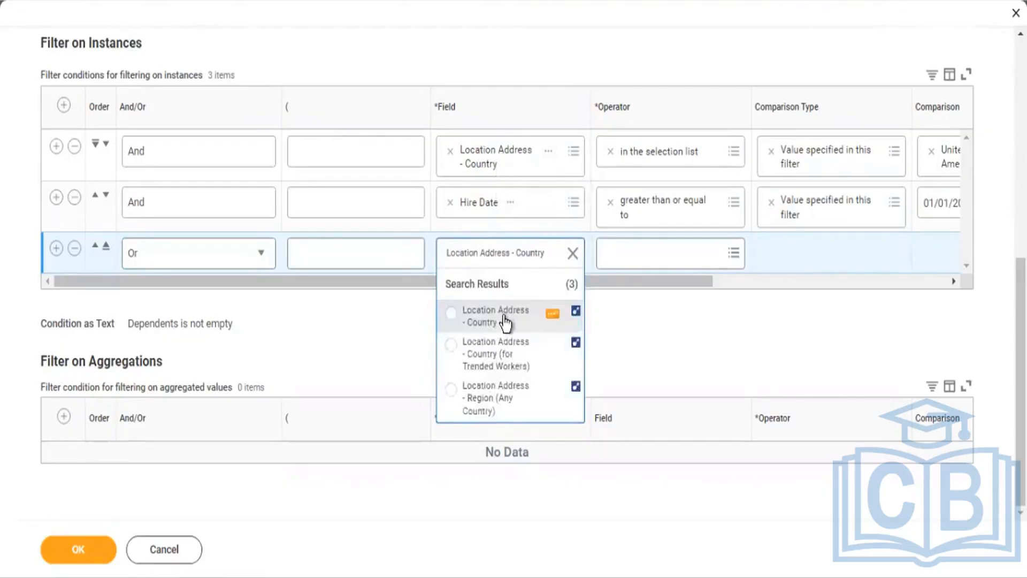
{"action": "left_click", "coordinate": [505, 322]}
{"action": "left_click", "coordinate": [637, 249]}
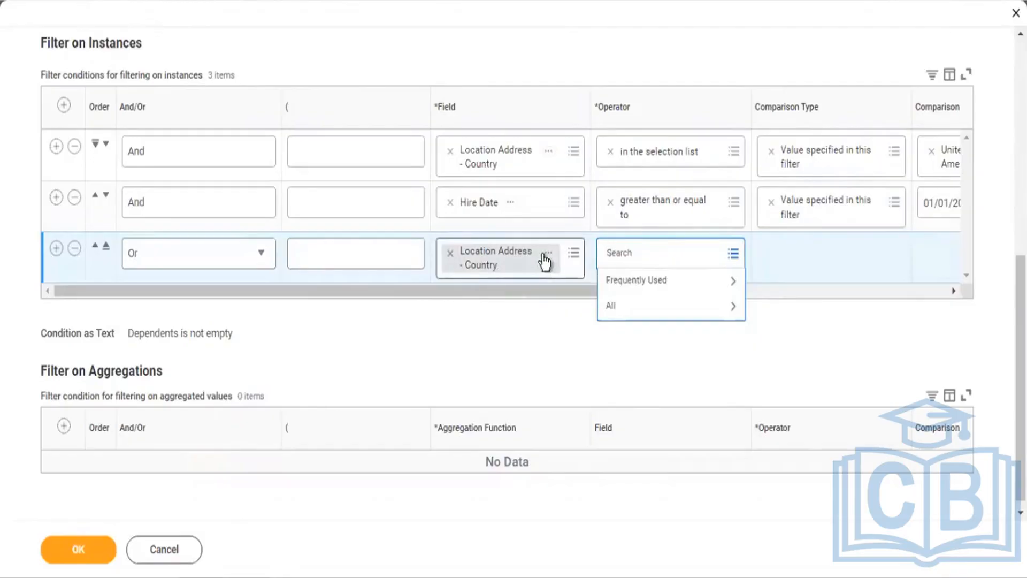
Step: Set the third condition's operator to 'not in the selection list' from Frequently Used
{"action": "left_click", "coordinate": [618, 281]}
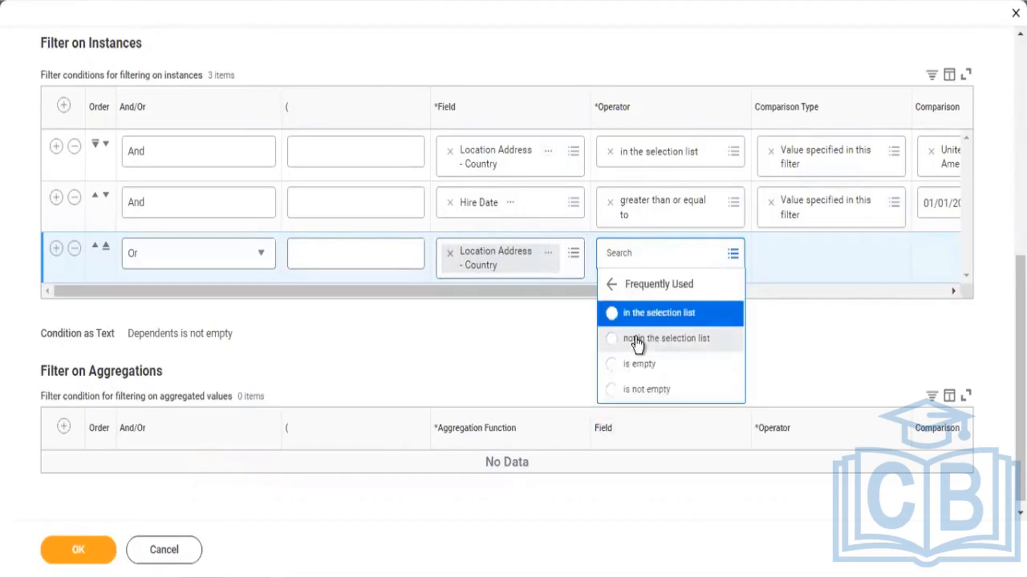
{"action": "left_click", "coordinate": [636, 338]}
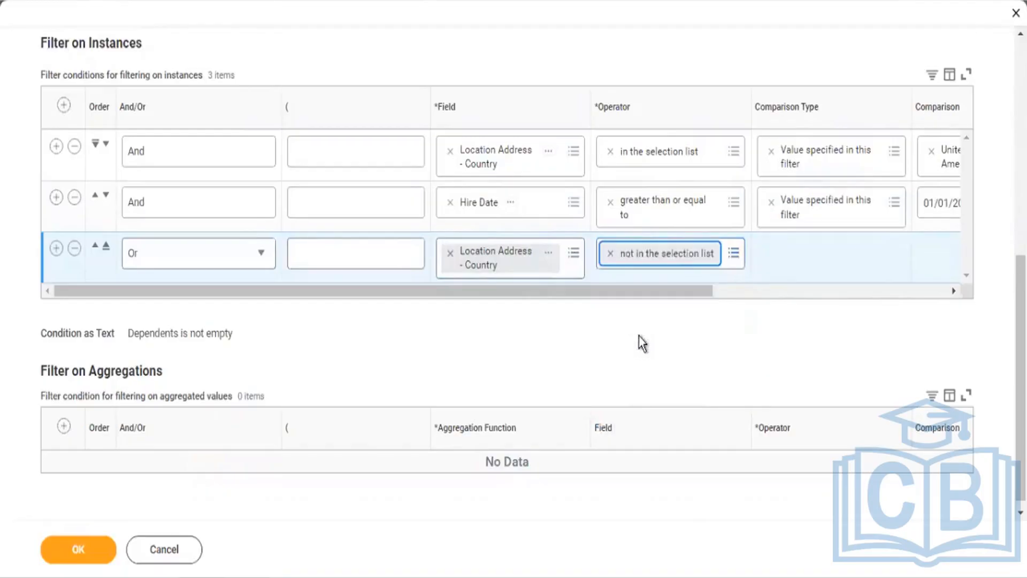
{"action": "left_click", "coordinate": [803, 291]}
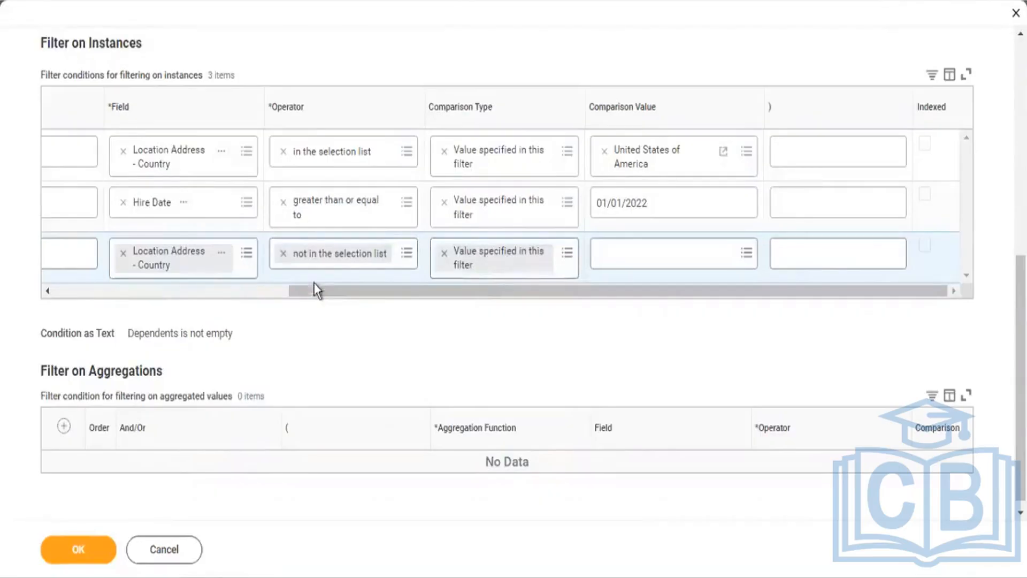
Step: Replace the third condition's operator with 'in the selection list'
{"action": "left_click", "coordinate": [284, 254]}
{"action": "type", "text": "in"}
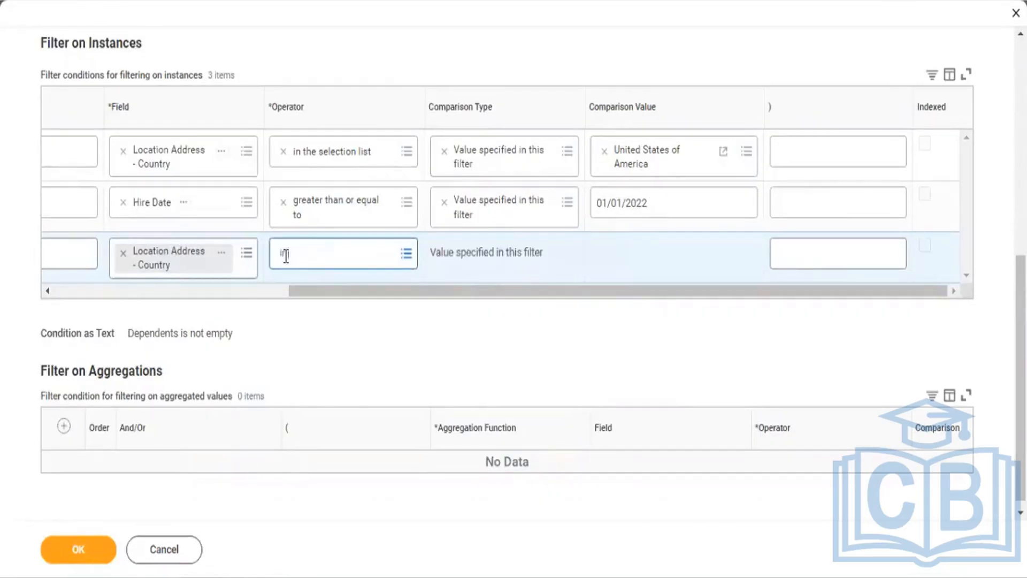
{"action": "type", "text": " the selectio"}
{"action": "key", "text": "Return"}
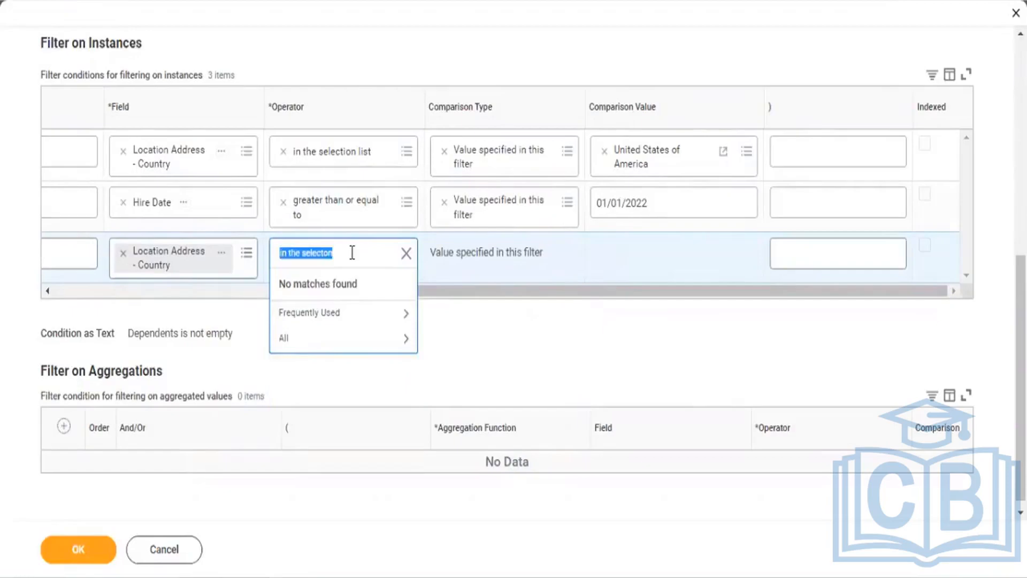
{"action": "left_click", "coordinate": [352, 252]}
{"action": "key", "text": "BackSpace"}
{"action": "key", "text": "BackSpace"}
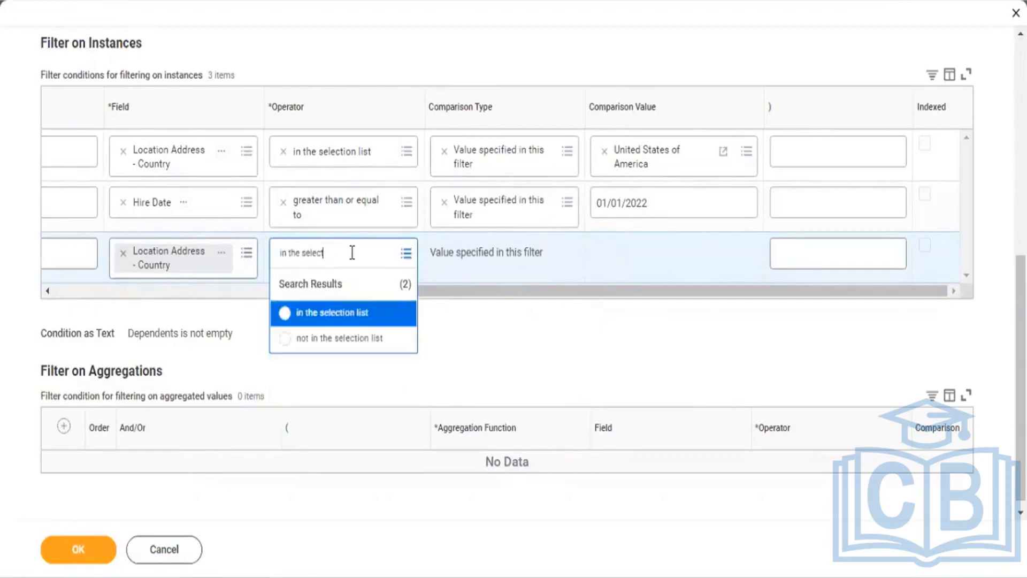
{"action": "left_click", "coordinate": [346, 316]}
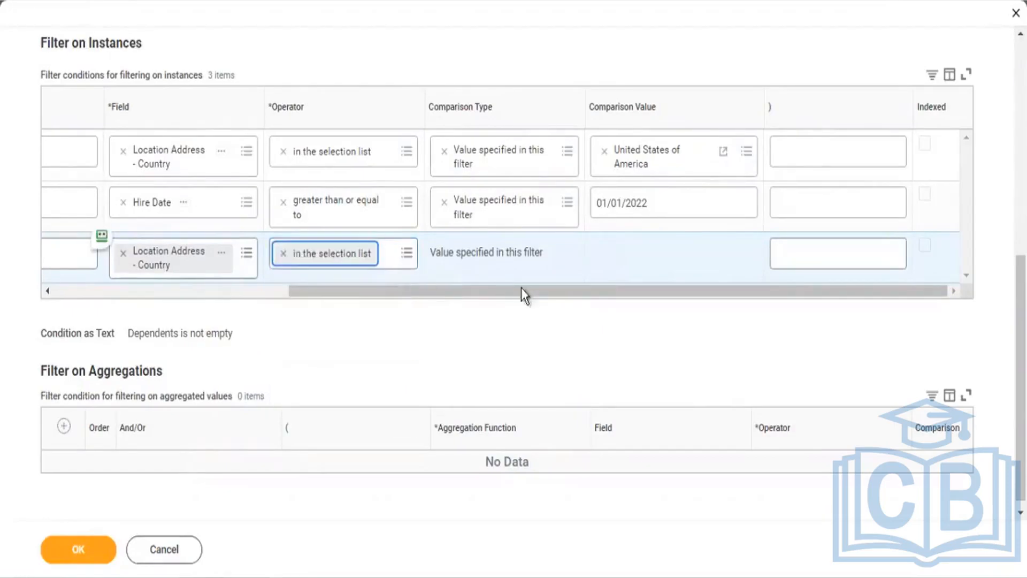
Step: Add all countries as comparison values, then clear the third condition's operator again
{"action": "left_click", "coordinate": [639, 252]}
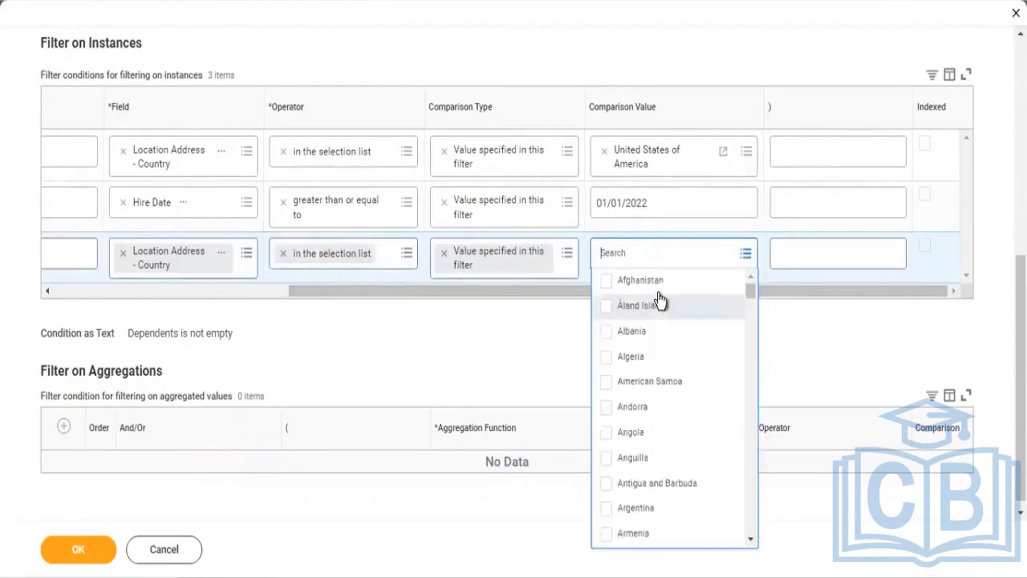
{"action": "key", "text": "ctrl+a"}
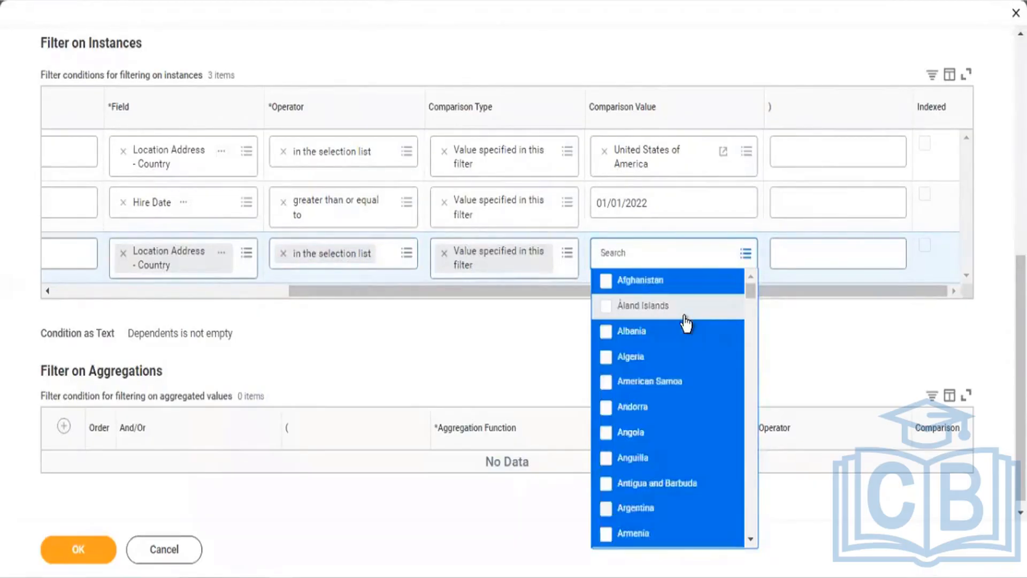
{"action": "key", "text": "Return"}
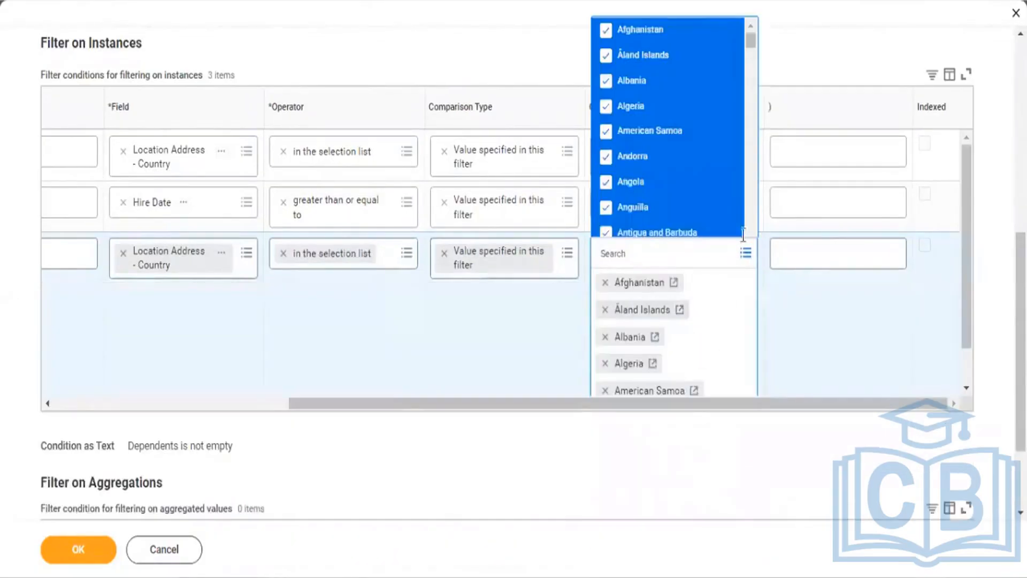
{"action": "left_click_drag", "start_coordinate": [749, 53], "coordinate": [755, 234]}
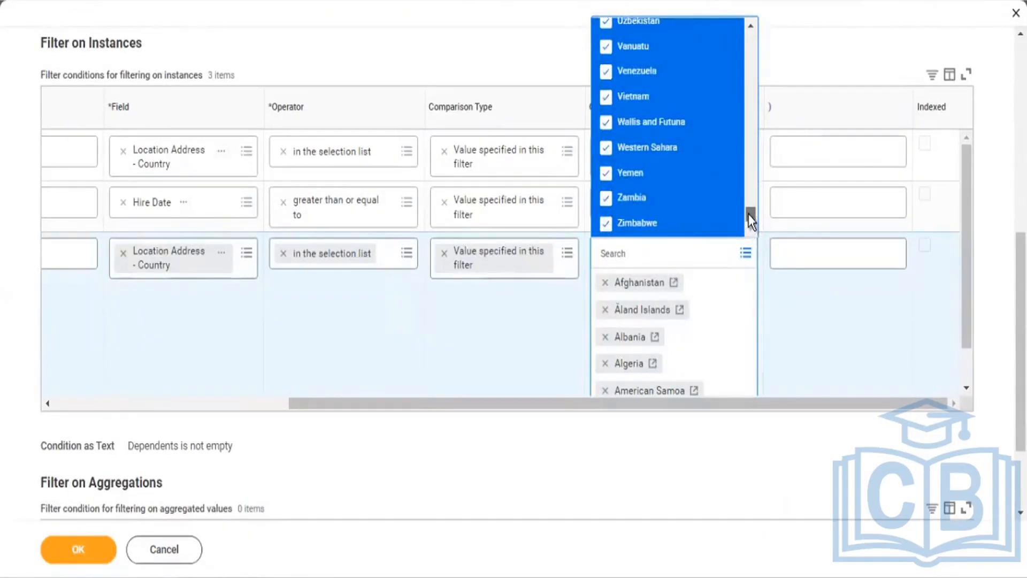
{"action": "left_click_drag", "start_coordinate": [749, 214], "coordinate": [752, 14]}
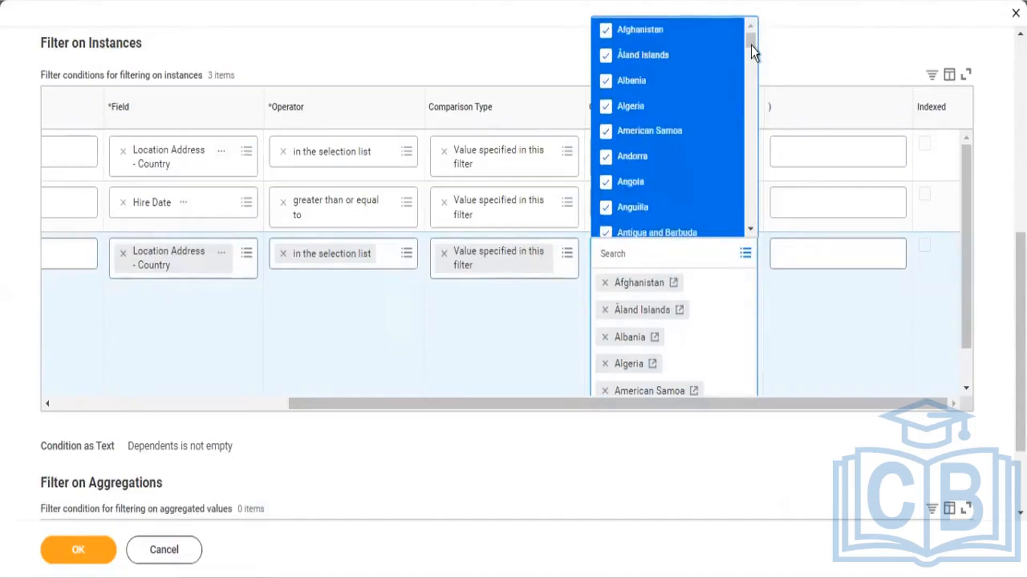
{"action": "left_click_drag", "start_coordinate": [751, 50], "coordinate": [757, 242]}
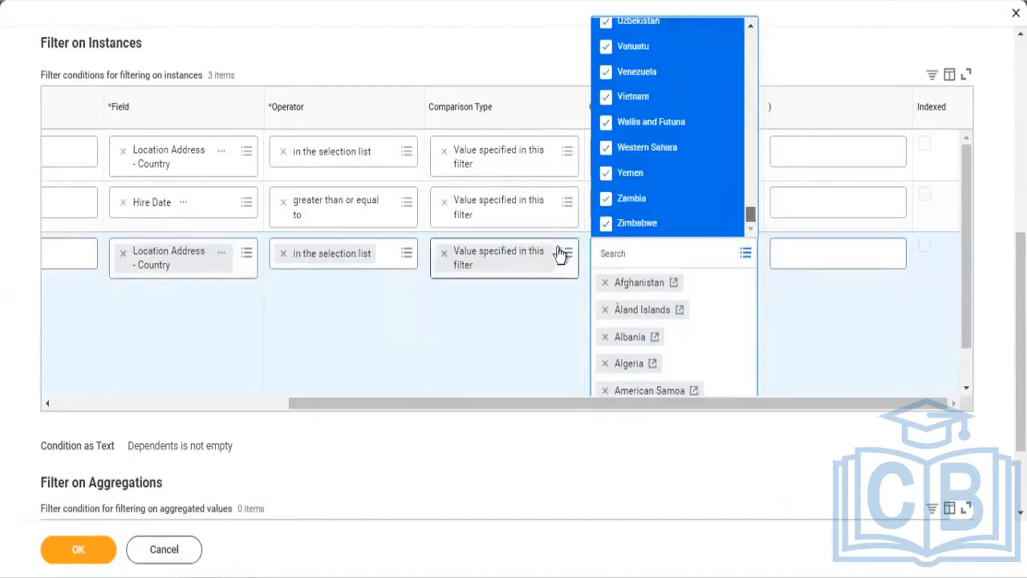
{"action": "left_click", "coordinate": [283, 254]}
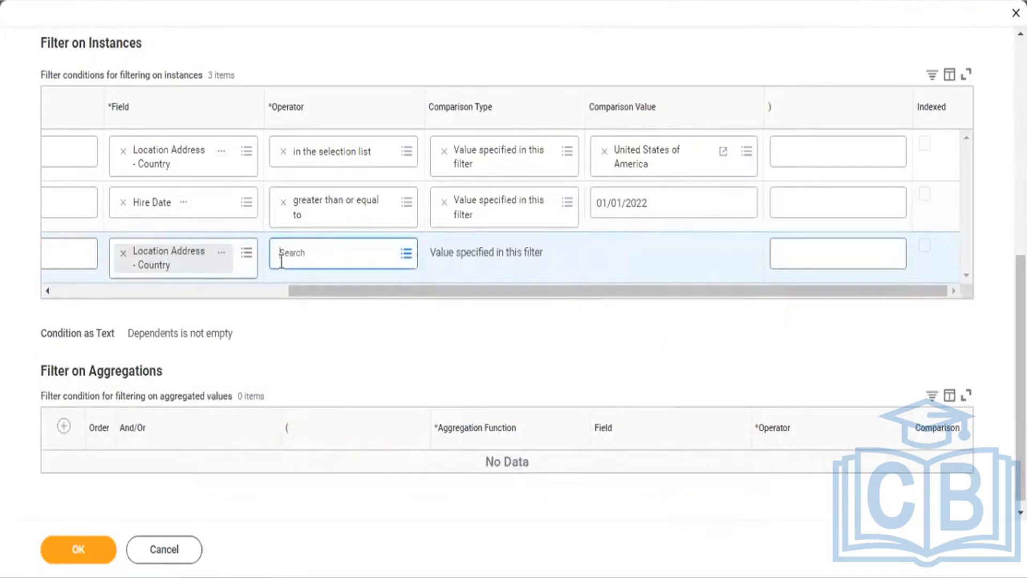
Step: Set condition 3 to 'not in the selection list' with only United States of America selected
{"action": "type", "text": "not"}
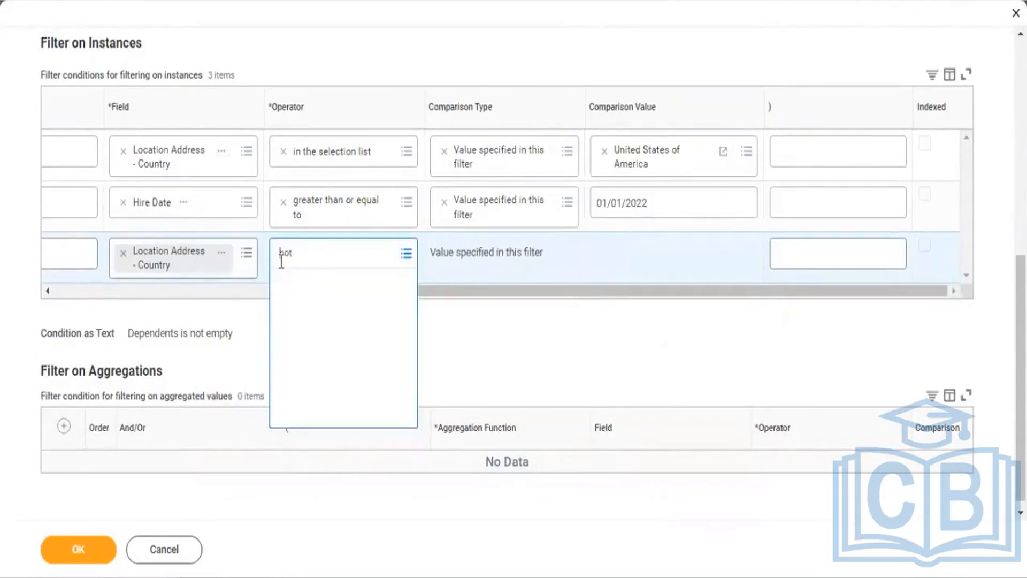
{"action": "left_click", "coordinate": [313, 285]}
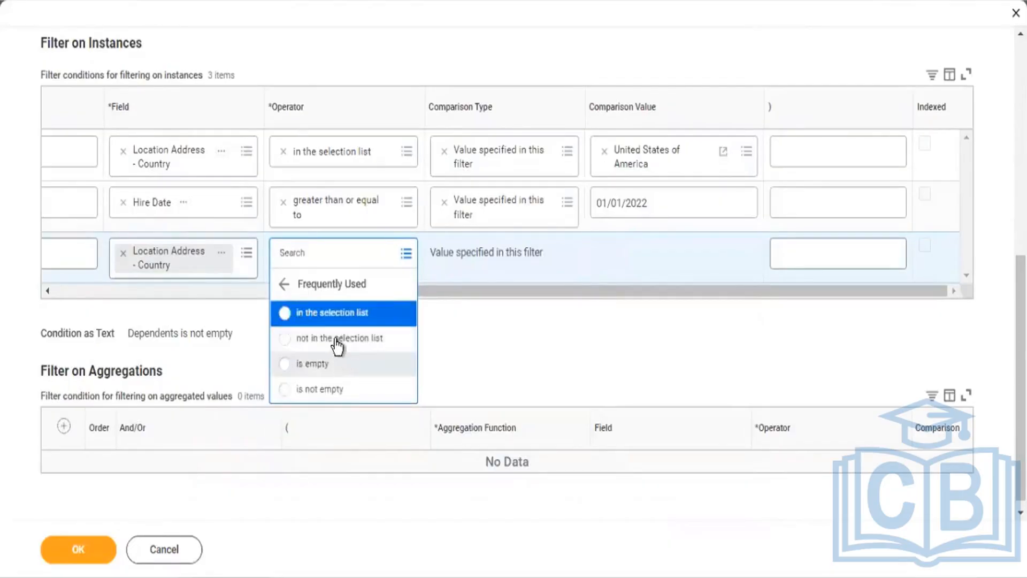
{"action": "left_click", "coordinate": [338, 340]}
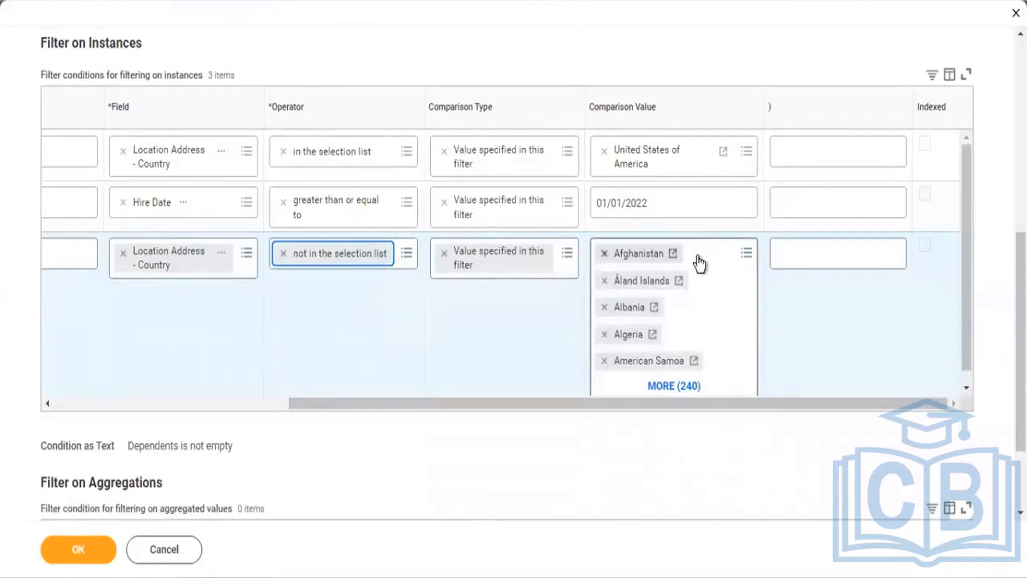
{"action": "left_click", "coordinate": [713, 263]}
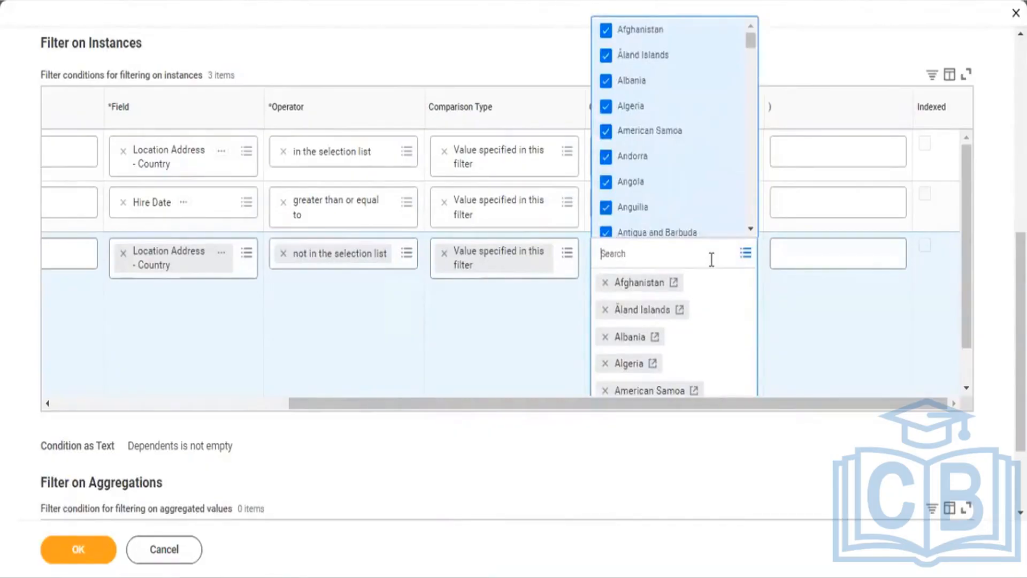
{"action": "key", "text": "ctrl+a"}
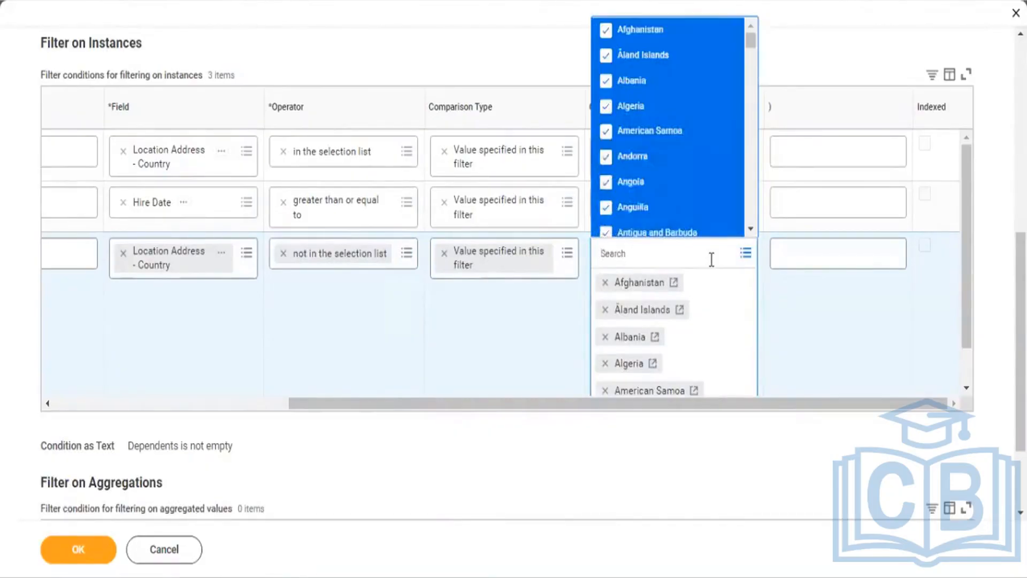
{"action": "key", "text": "Delete"}
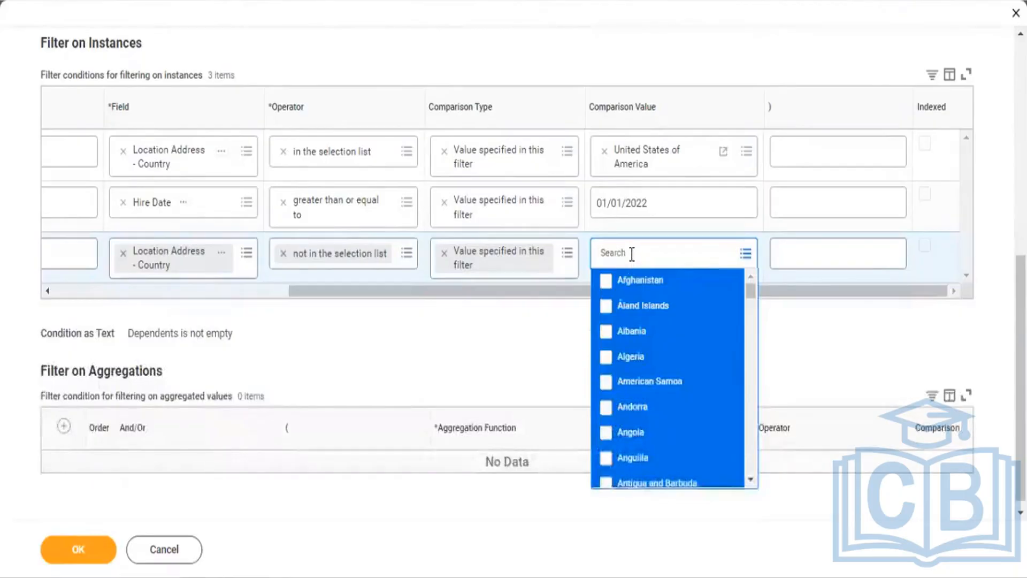
{"action": "type", "text": "united"}
{"action": "key", "text": "Return"}
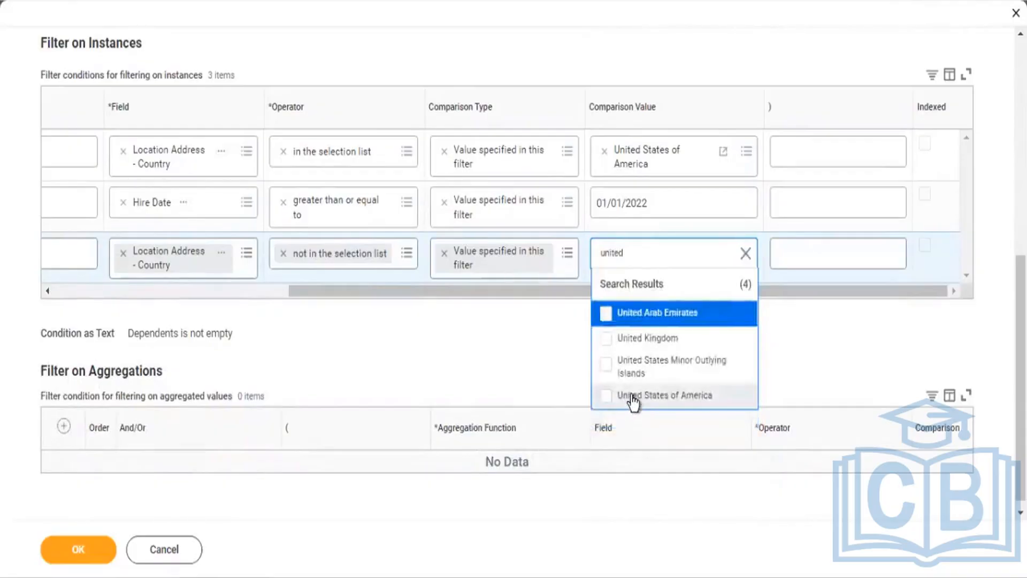
{"action": "left_click", "coordinate": [633, 398]}
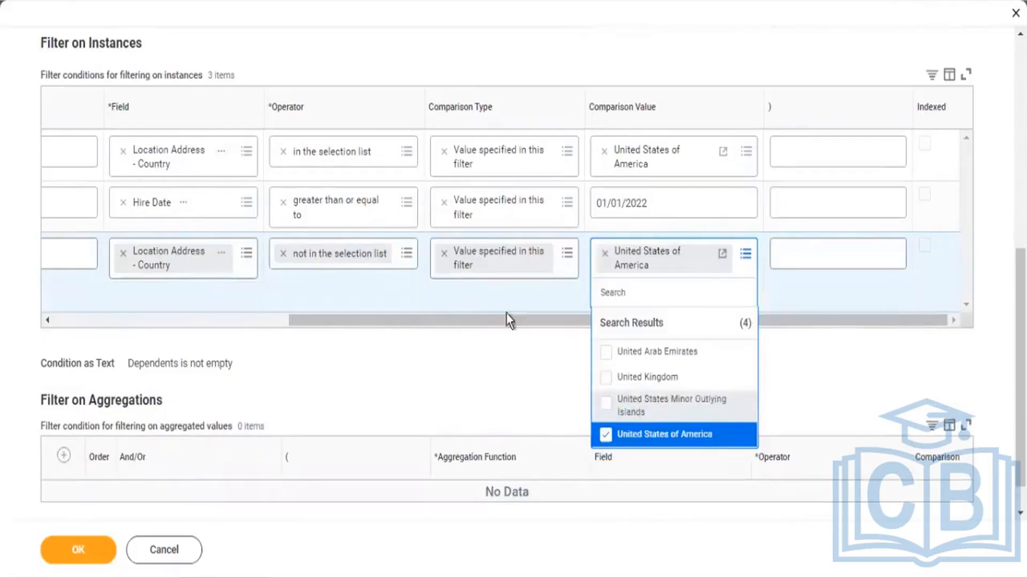
{"action": "left_click", "coordinate": [245, 319]}
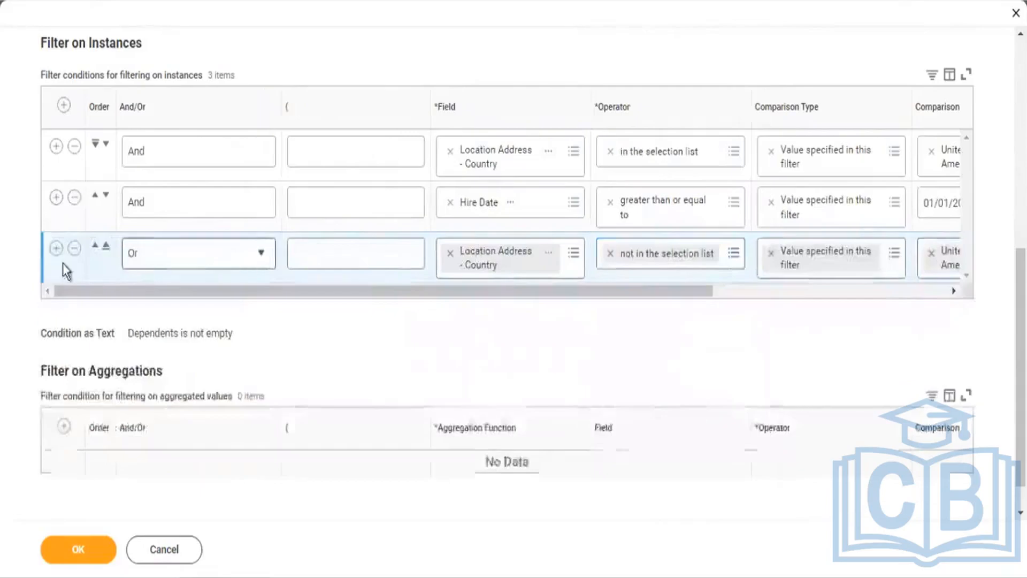
Step: Add a fourth filter condition on the Hire Date field
{"action": "left_click", "coordinate": [56, 249]}
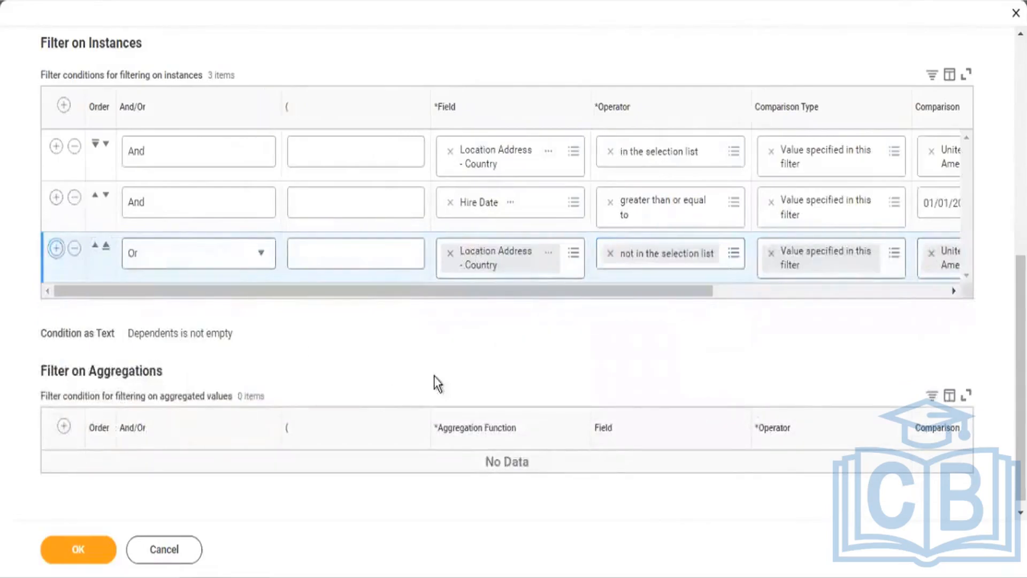
{"action": "left_click", "coordinate": [504, 298]}
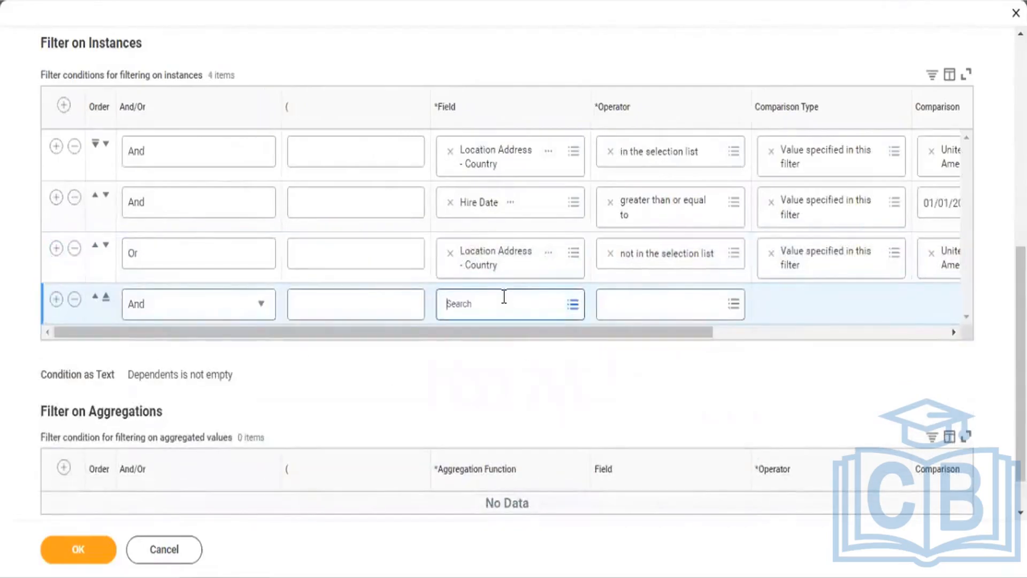
{"action": "type", "text": "Hi"}
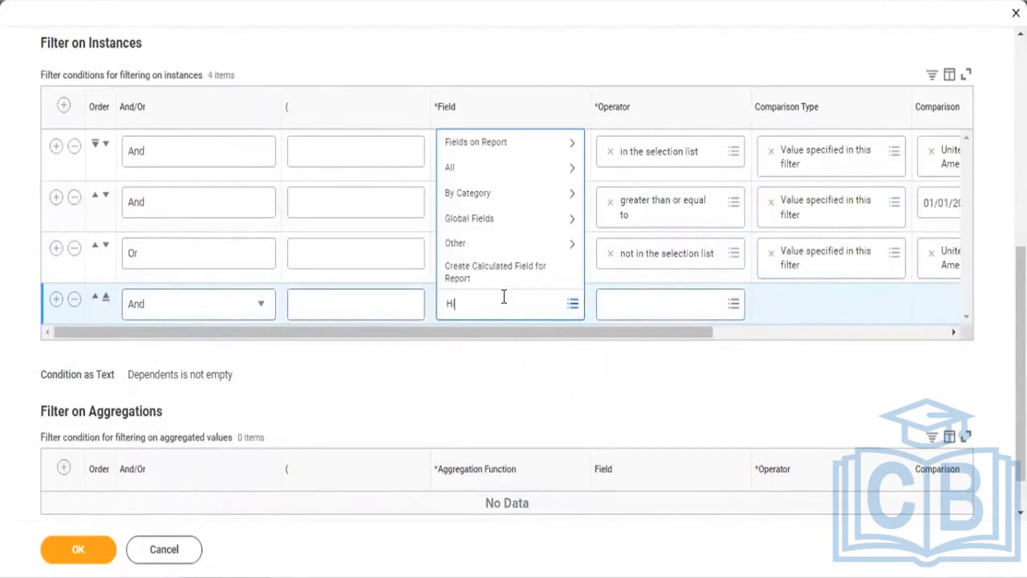
{"action": "type", "text": "re Date"}
{"action": "key", "text": "Return"}
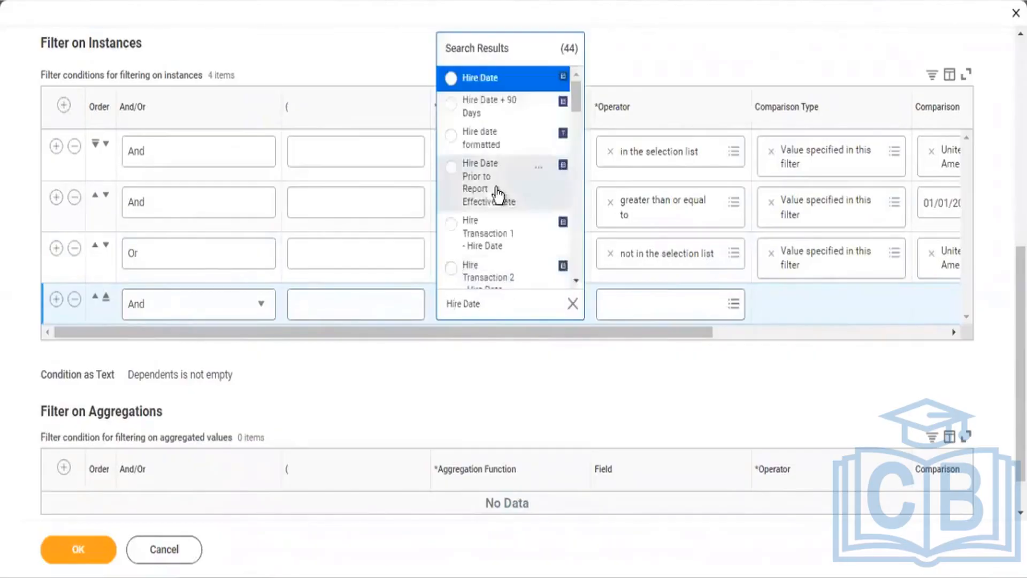
{"action": "left_click", "coordinate": [487, 77]}
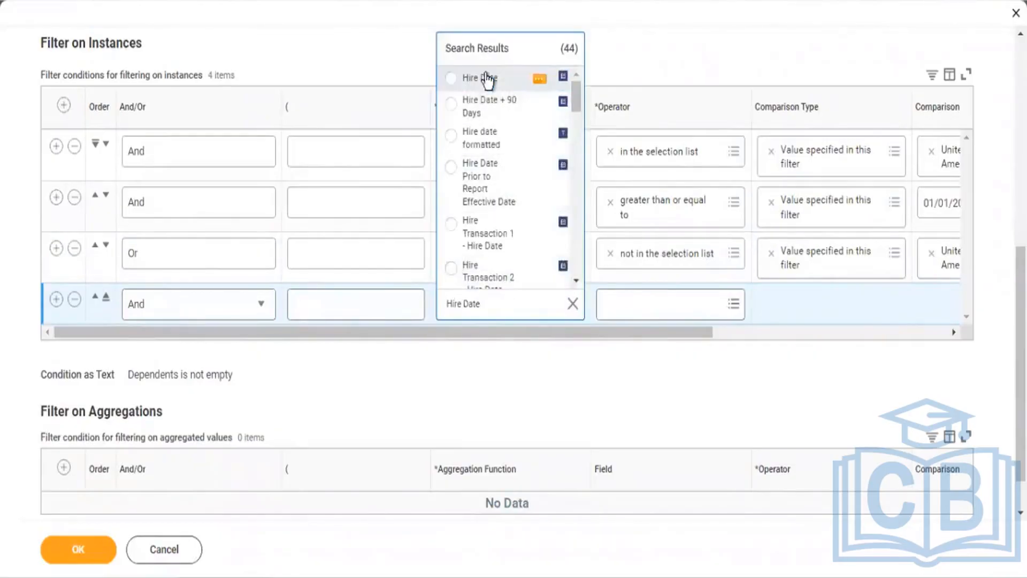
Step: Give the Hire Date condition the operator less than and the value 01/01/2022
{"action": "left_click", "coordinate": [644, 306]}
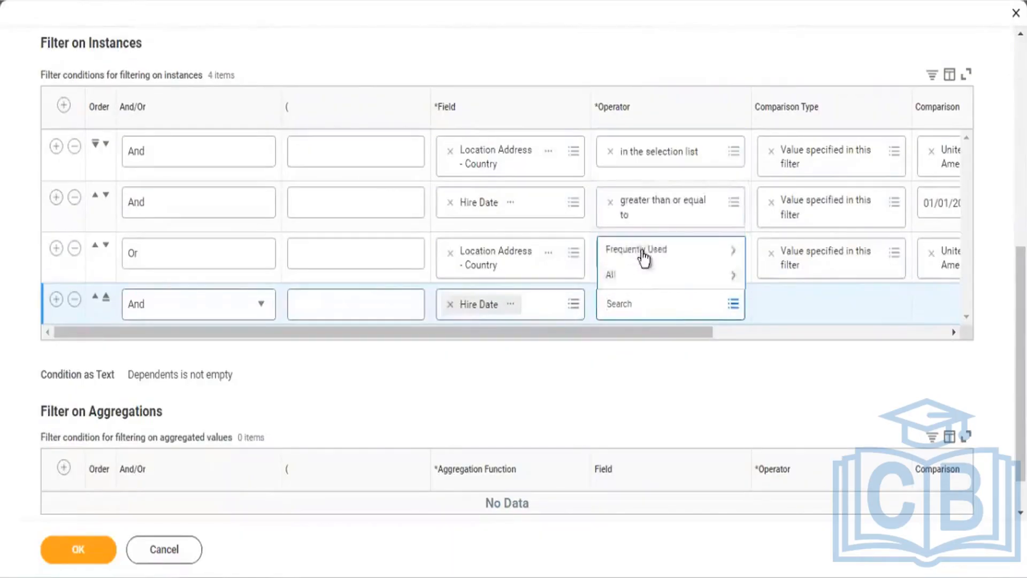
{"action": "left_click", "coordinate": [642, 250]}
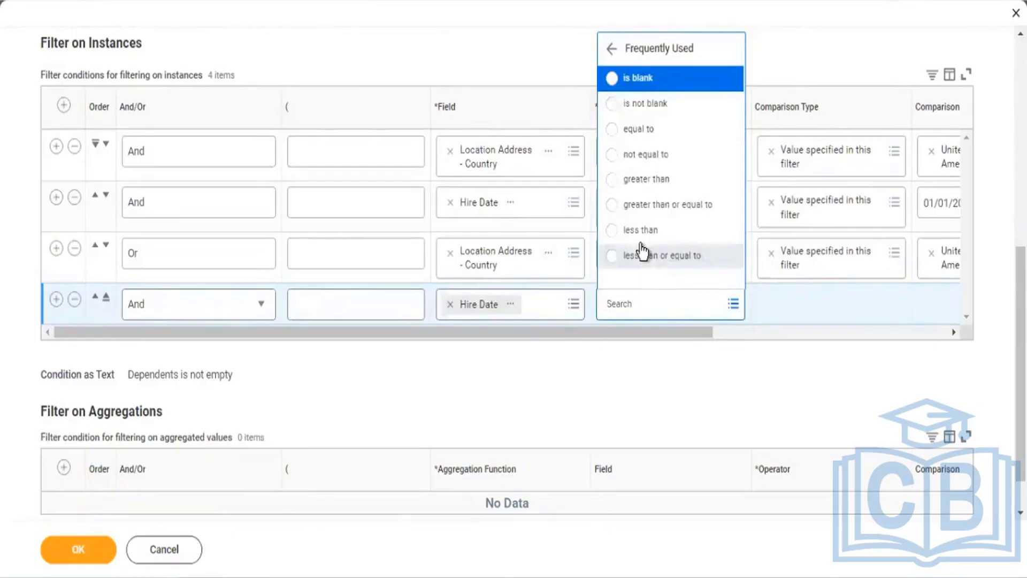
{"action": "left_click", "coordinate": [632, 231]}
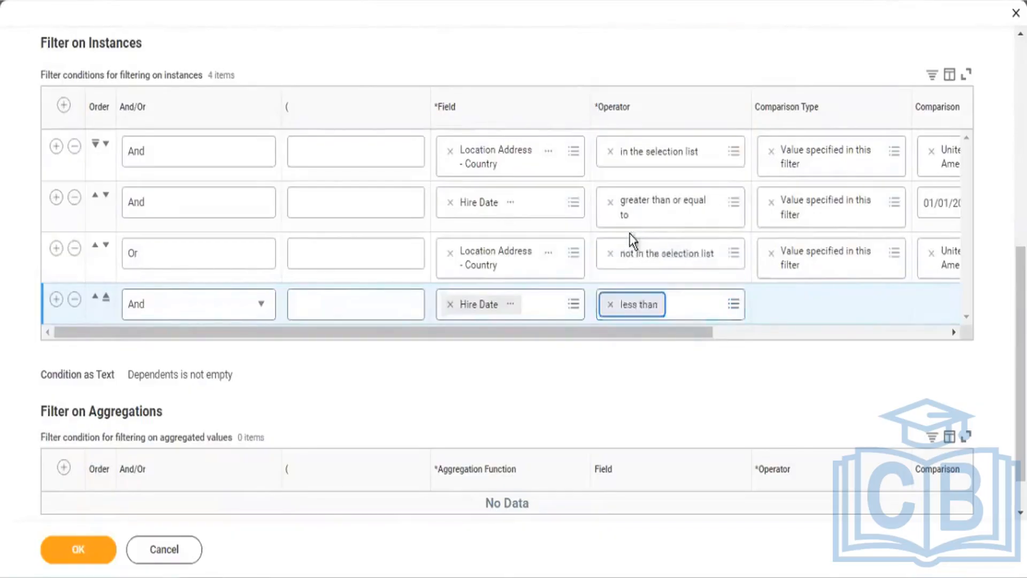
{"action": "left_click", "coordinate": [851, 340]}
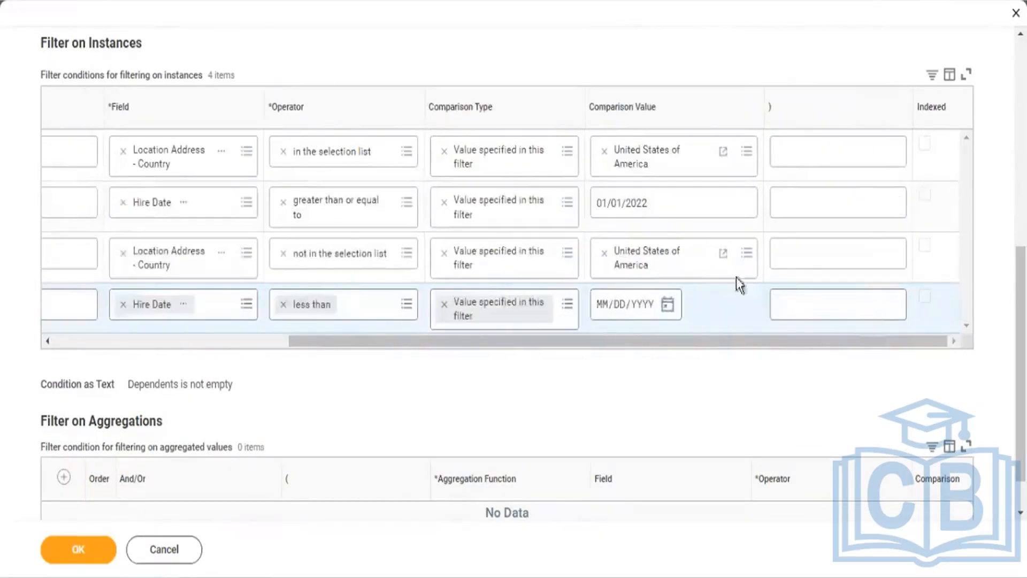
{"action": "left_click", "coordinate": [603, 304]}
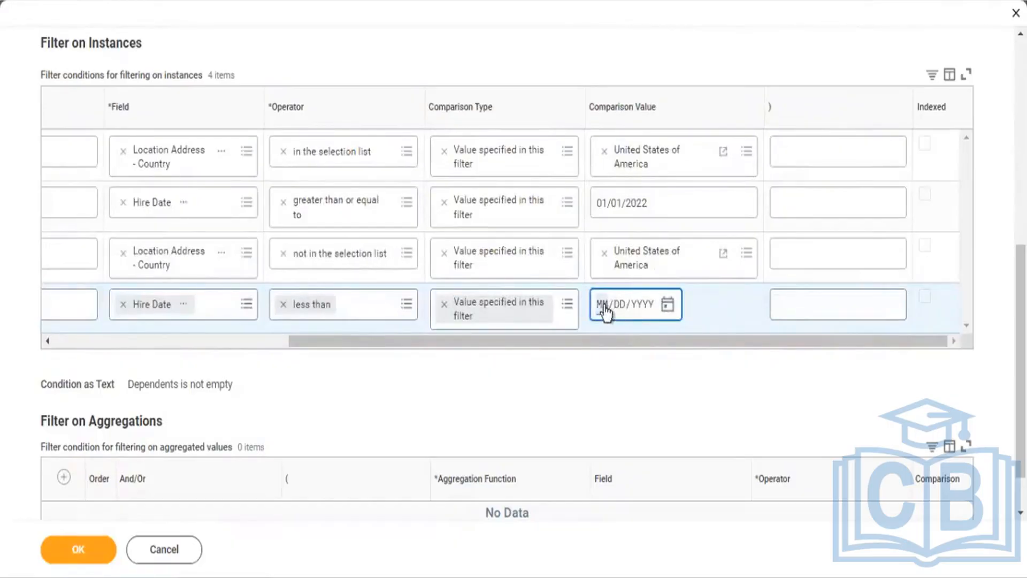
{"action": "type", "text": "01/01/"}
{"action": "type", "text": "2022"}
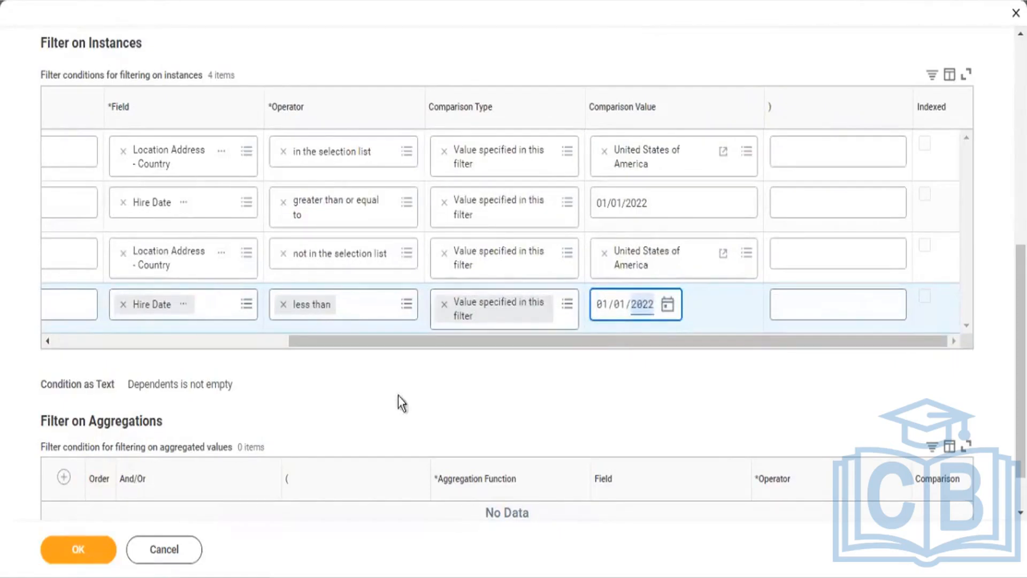
{"action": "left_click", "coordinate": [264, 341]}
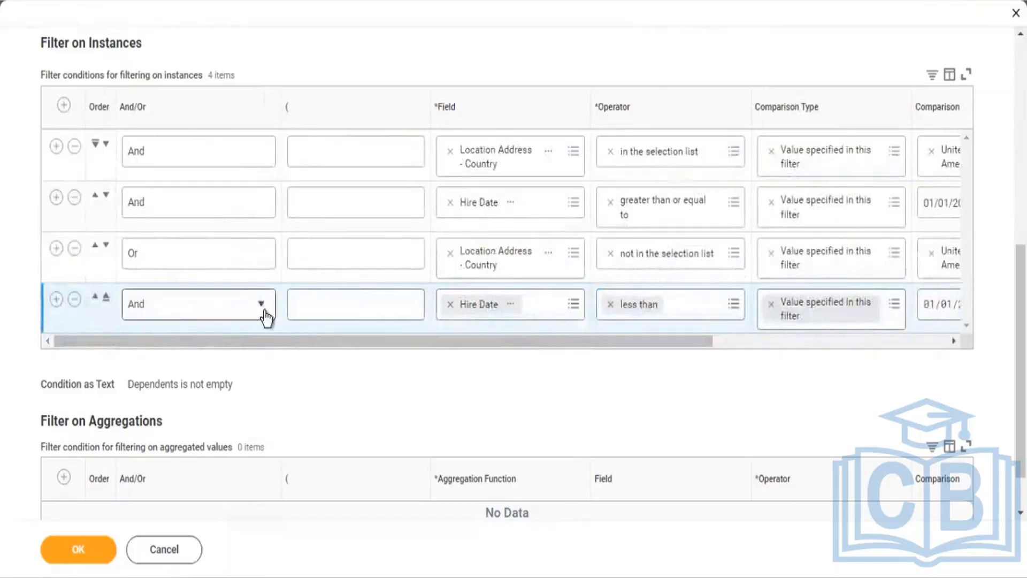
Step: Put '(' on conditions 1 and 3 and ')' on conditions 2 and 4
{"action": "left_click", "coordinate": [361, 144]}
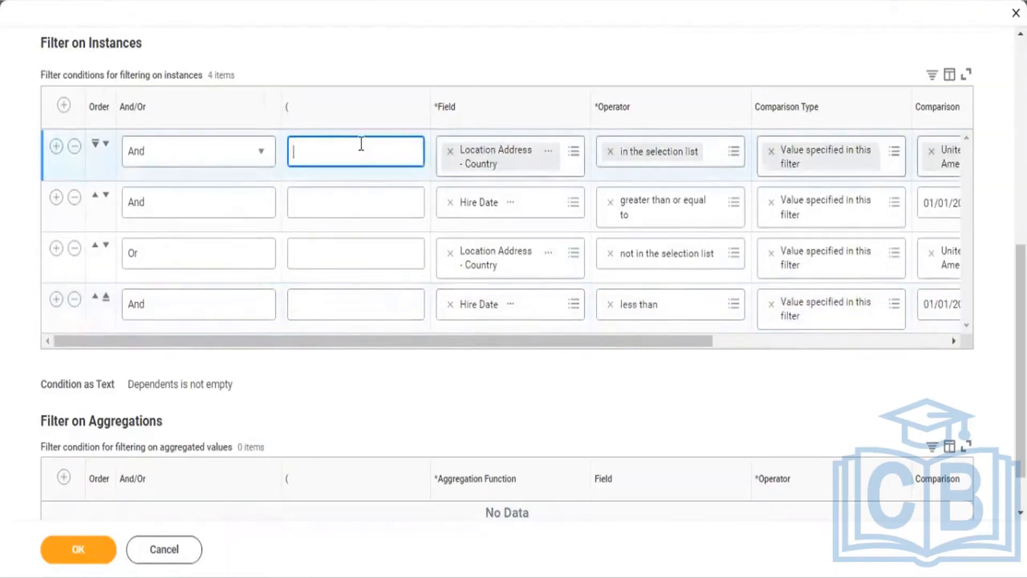
{"action": "type", "text": "("}
{"action": "left_click_drag", "start_coordinate": [448, 338], "coordinate": [795, 311]}
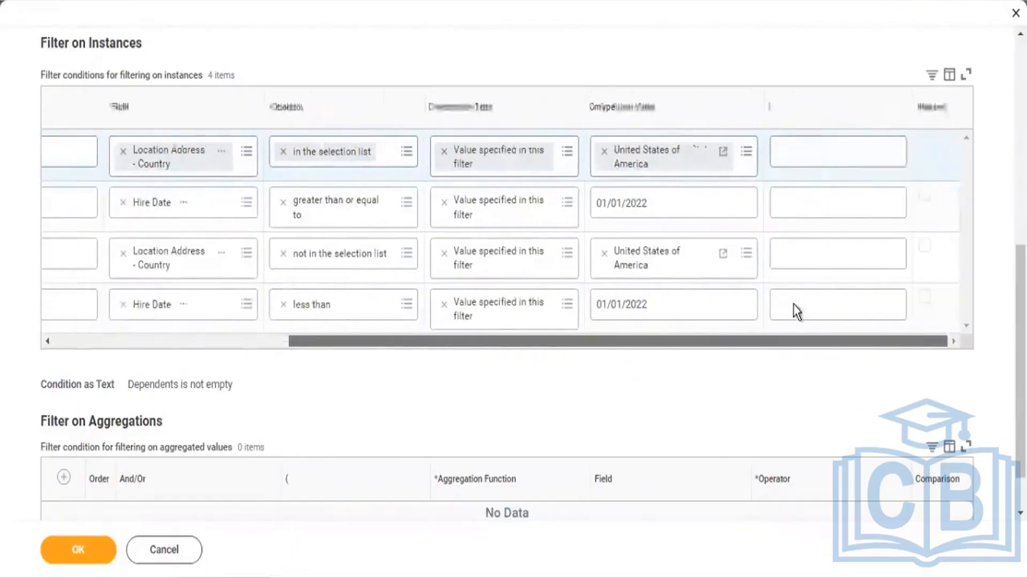
{"action": "left_click", "coordinate": [779, 205]}
{"action": "type", "text": ")"}
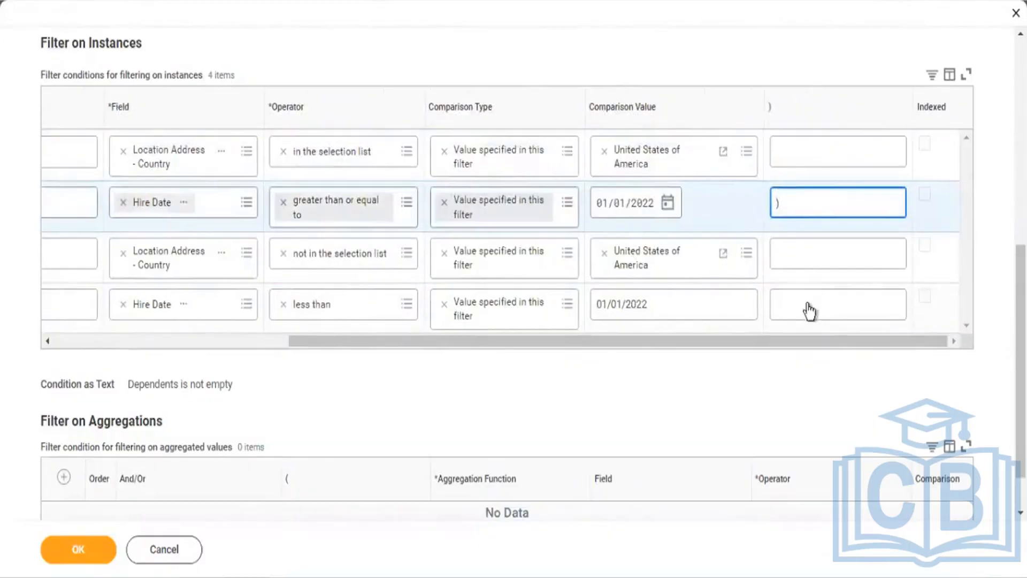
{"action": "left_click", "coordinate": [808, 306]}
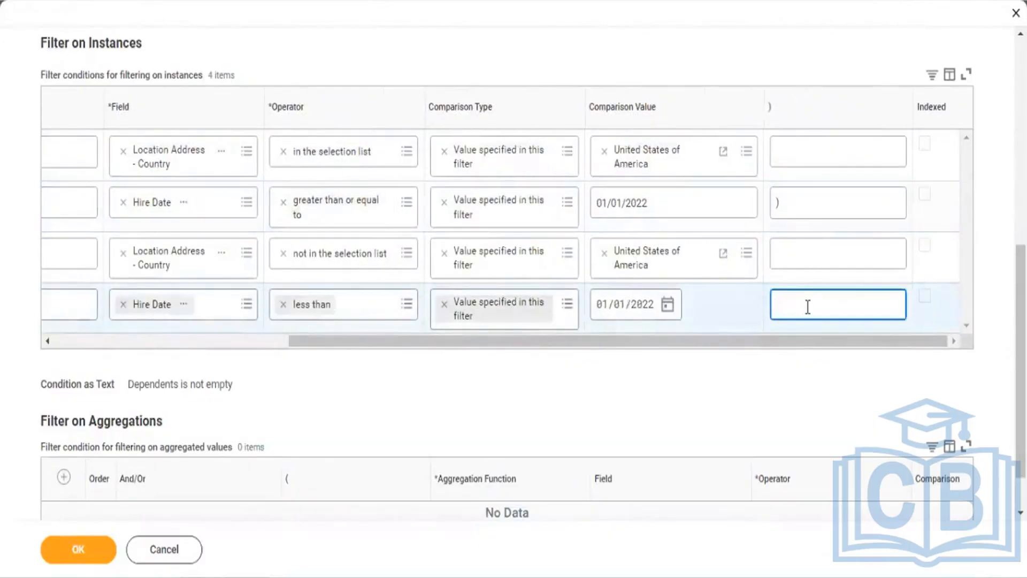
{"action": "type", "text": ")"}
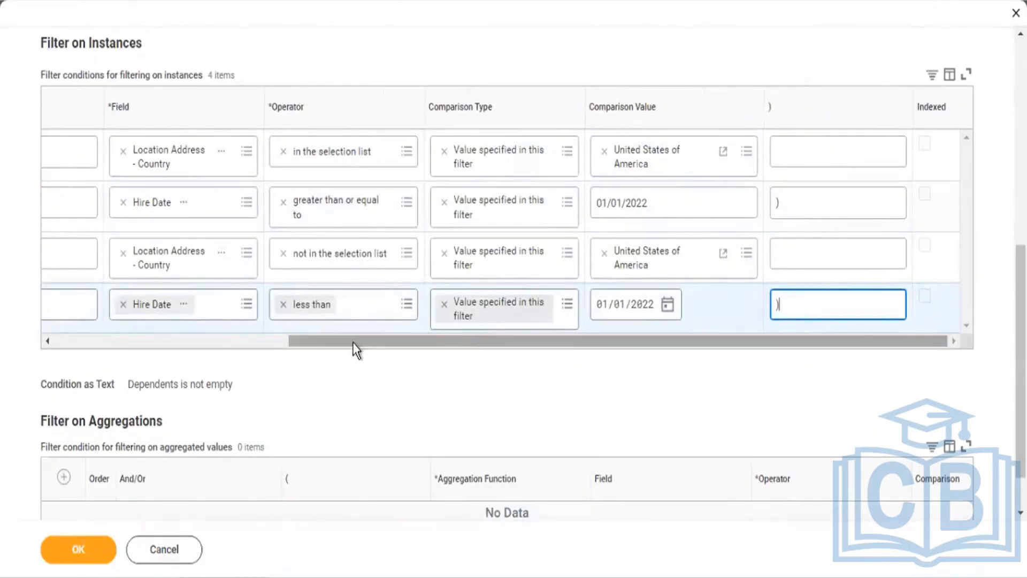
{"action": "left_click_drag", "start_coordinate": [300, 344], "coordinate": [162, 345]}
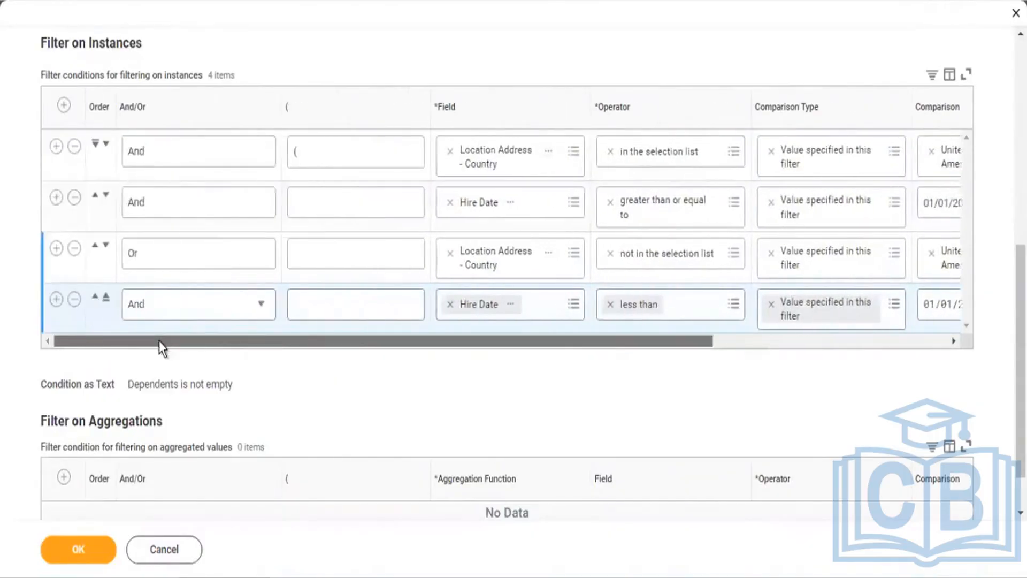
{"action": "left_click", "coordinate": [365, 263]}
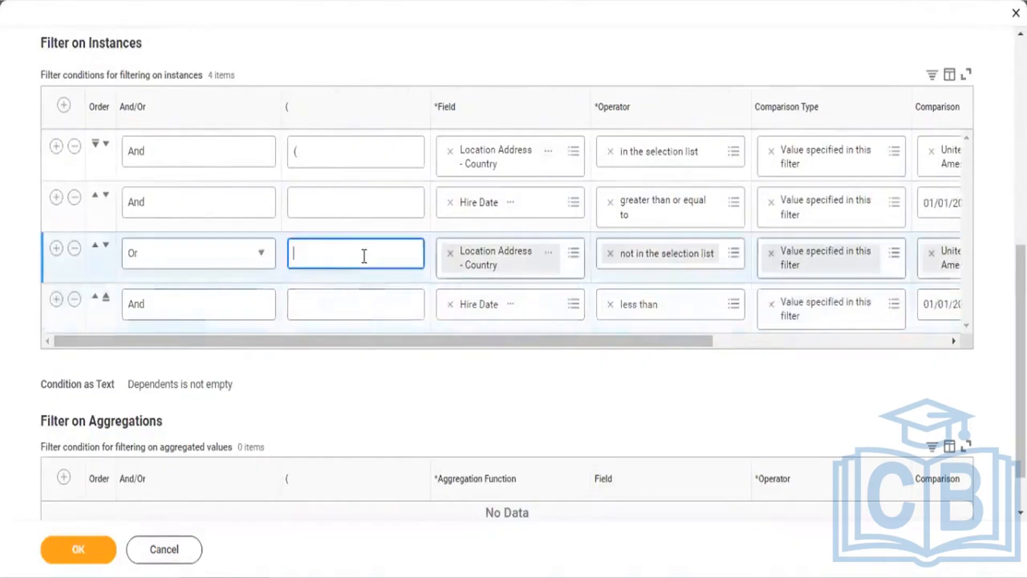
{"action": "type", "text": "("}
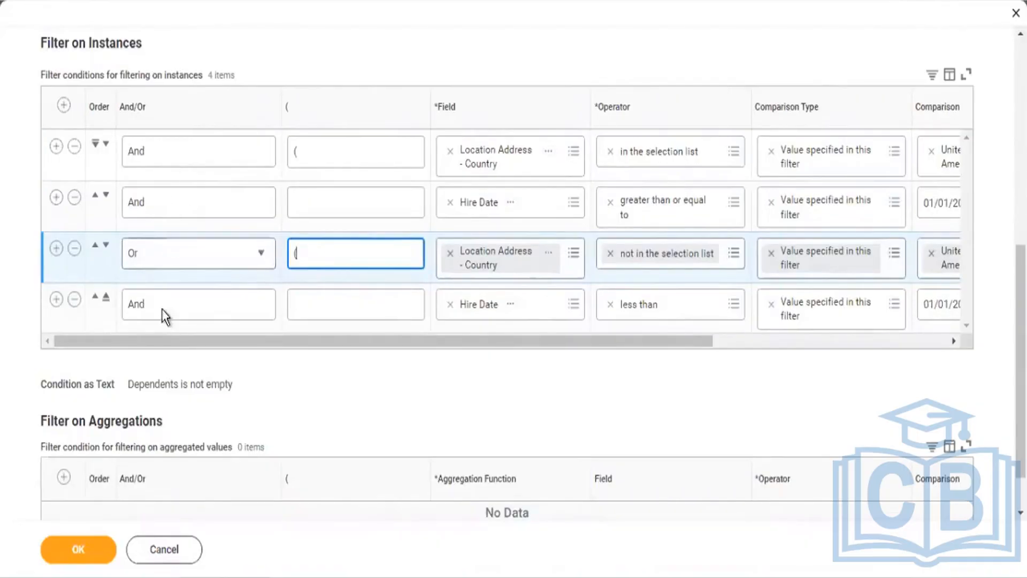
Step: Choose Or in row 1's And/Or dropdown, reopening it to check the choice
{"action": "left_click", "coordinate": [162, 151]}
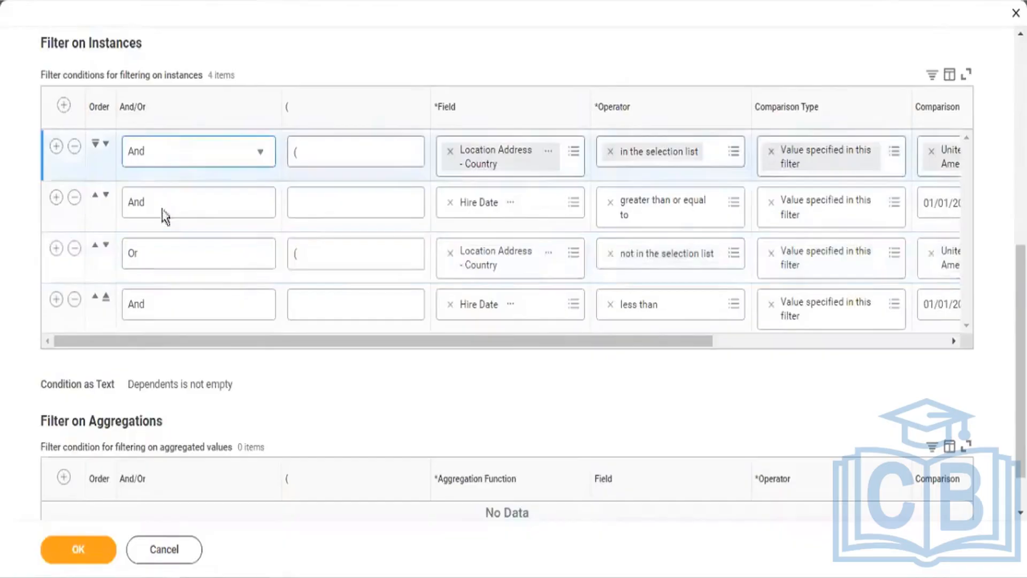
{"action": "left_click", "coordinate": [168, 155]}
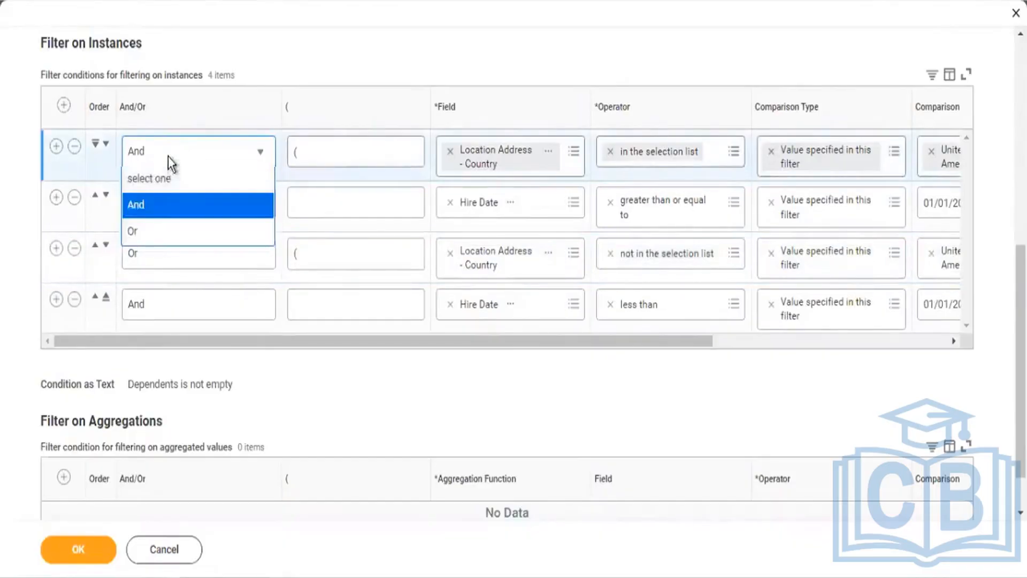
{"action": "left_click", "coordinate": [134, 231]}
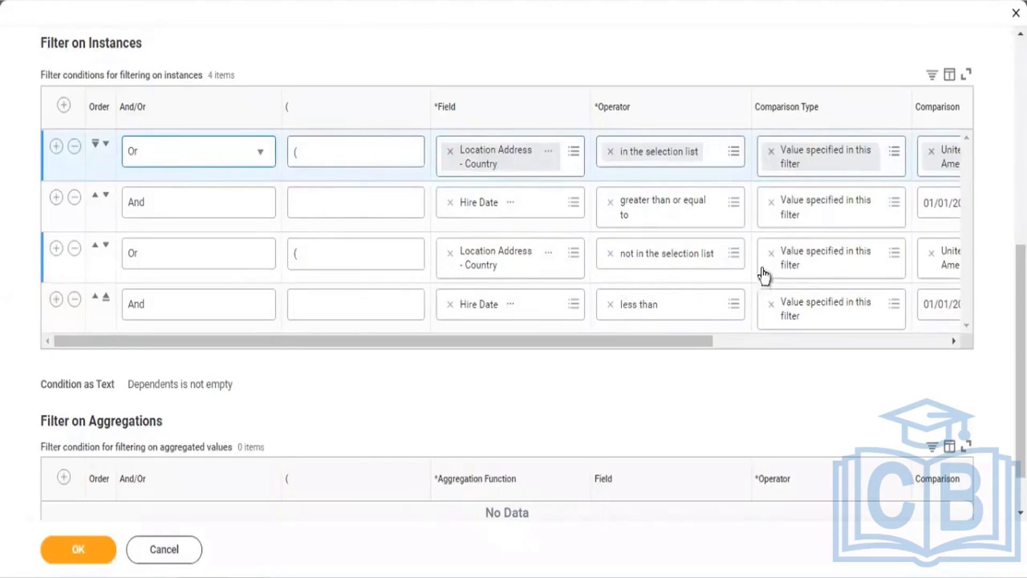
{"action": "left_click", "coordinate": [160, 155]}
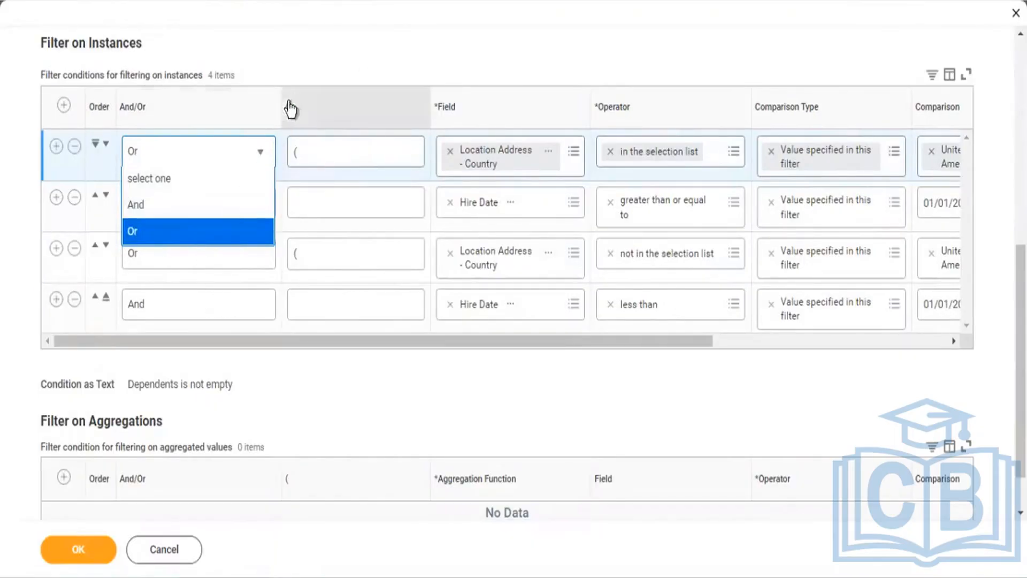
{"action": "left_click", "coordinate": [259, 78]}
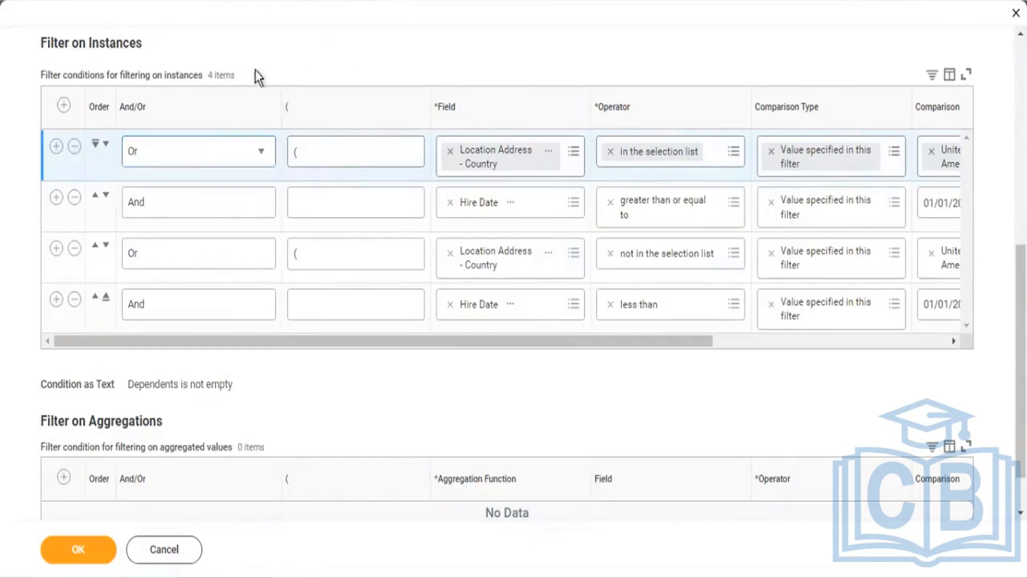
{"action": "left_click", "coordinate": [182, 163]}
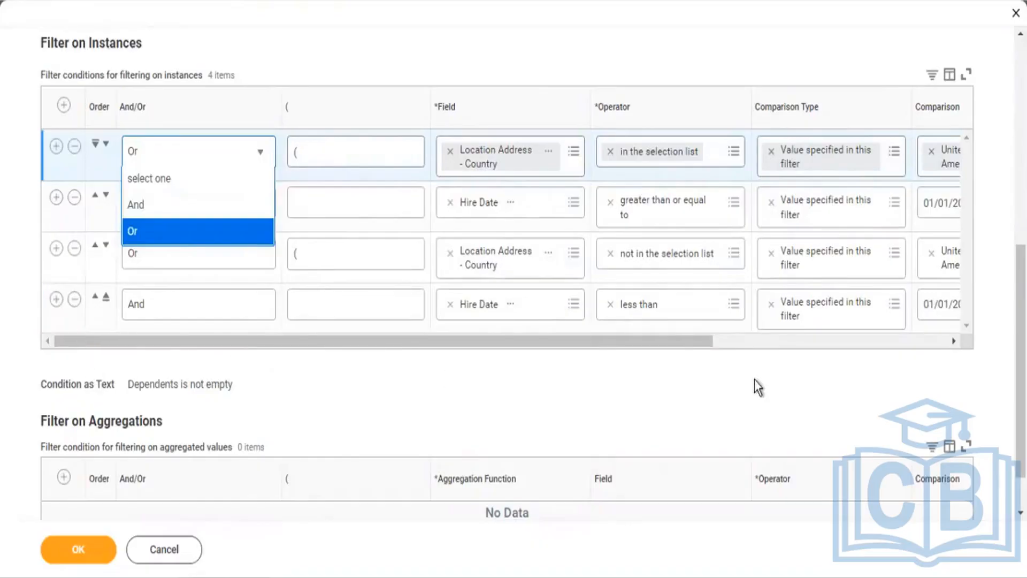
{"action": "left_click", "coordinate": [502, 61]}
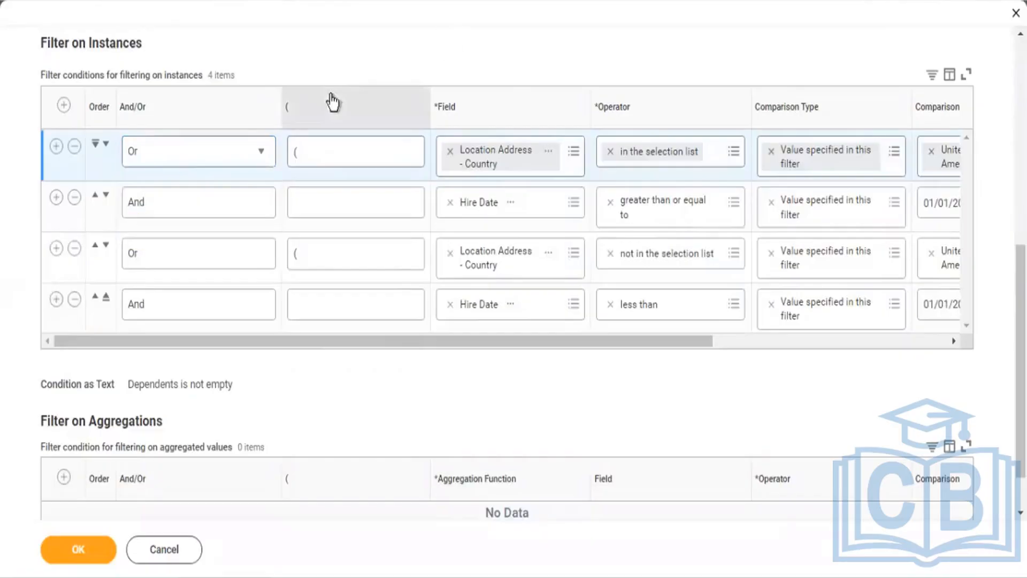
{"action": "left_click", "coordinate": [179, 162]}
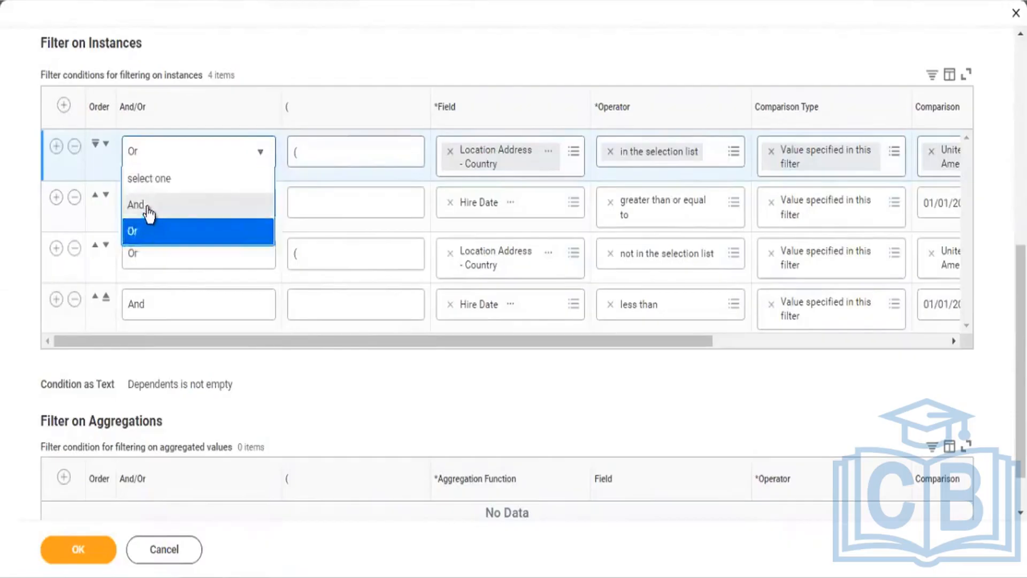
Step: Pick And instead of Or in row 1's And/Or dropdown
{"action": "left_click", "coordinate": [148, 209]}
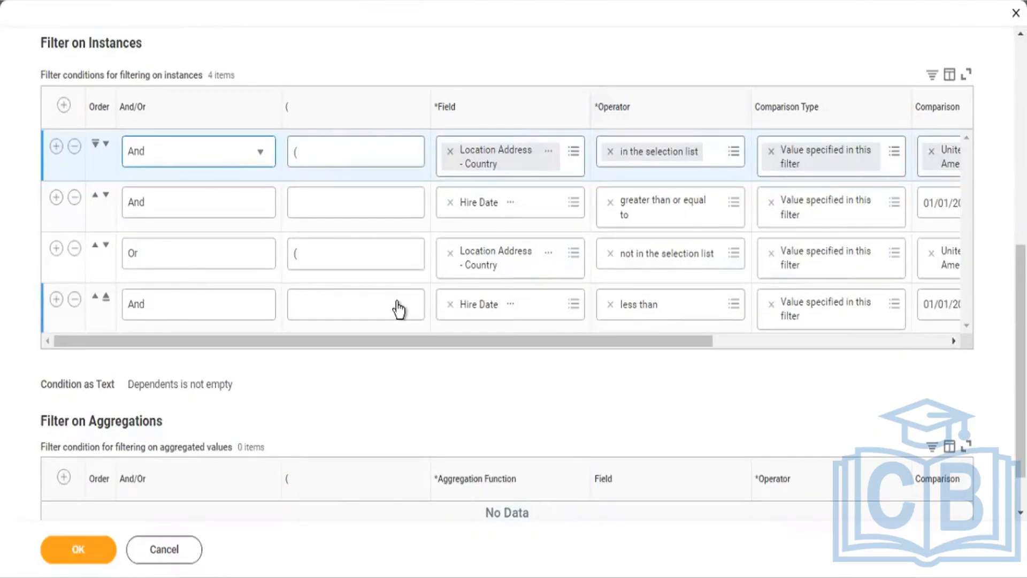
Step: Review the filter grid, confirm it with OK, and run the report for 512 workers
{"action": "left_click", "coordinate": [804, 343]}
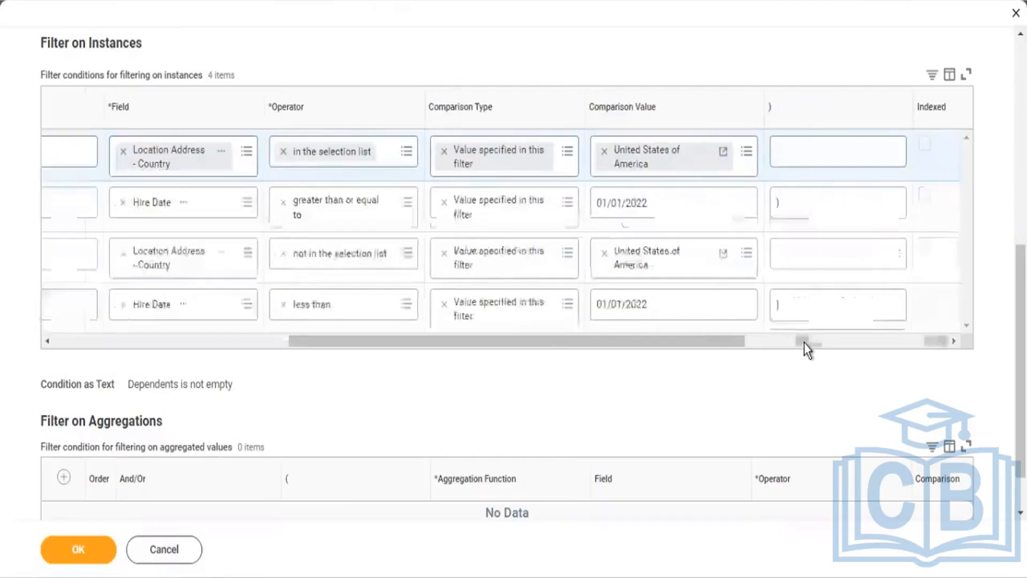
{"action": "left_click", "coordinate": [92, 345]}
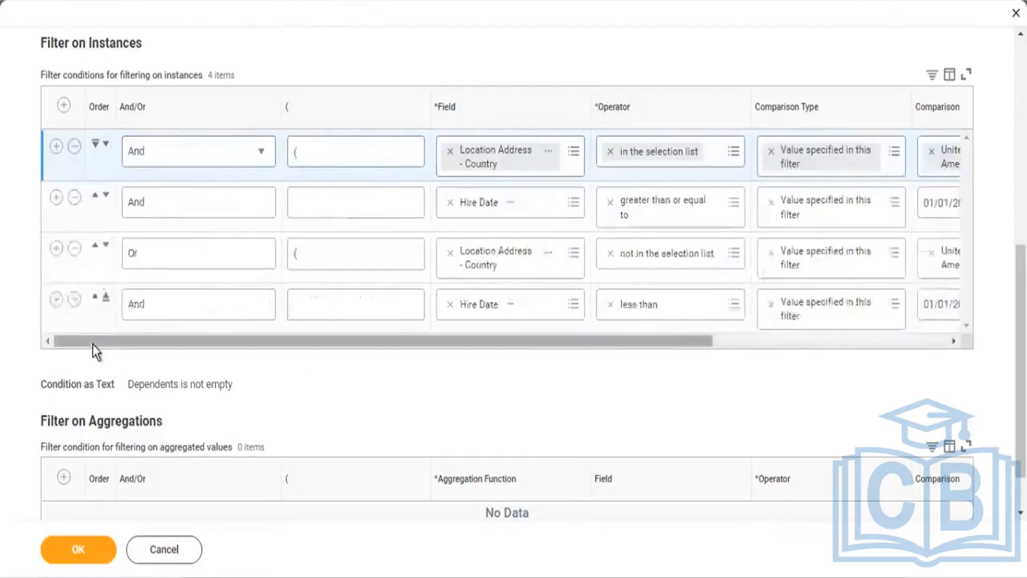
{"action": "left_click", "coordinate": [78, 551]}
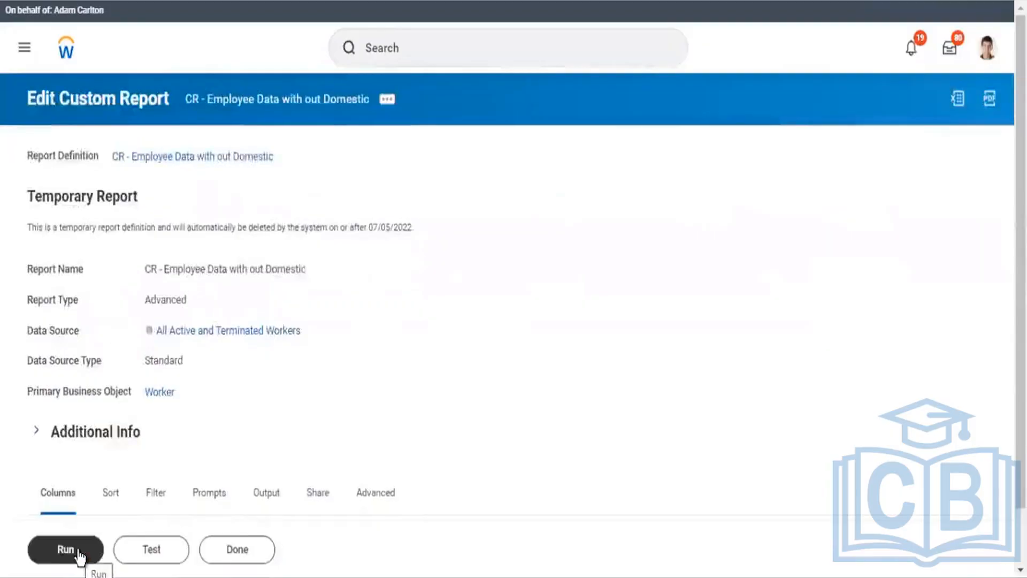
{"action": "left_click", "coordinate": [78, 554]}
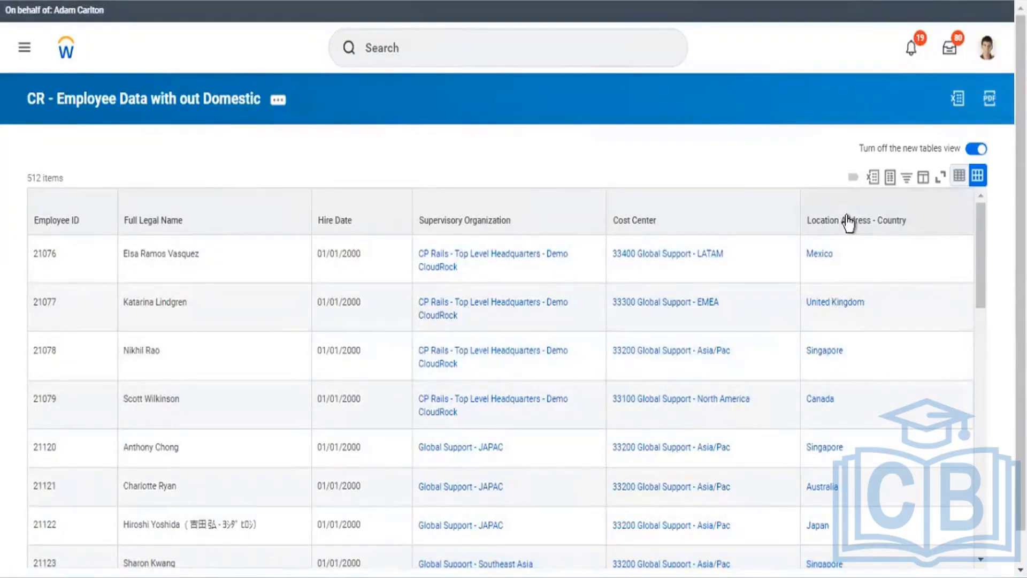
Step: Filter the Location Address - Country column to United States of America
{"action": "left_click", "coordinate": [847, 223]}
{"action": "left_click", "coordinate": [825, 418]}
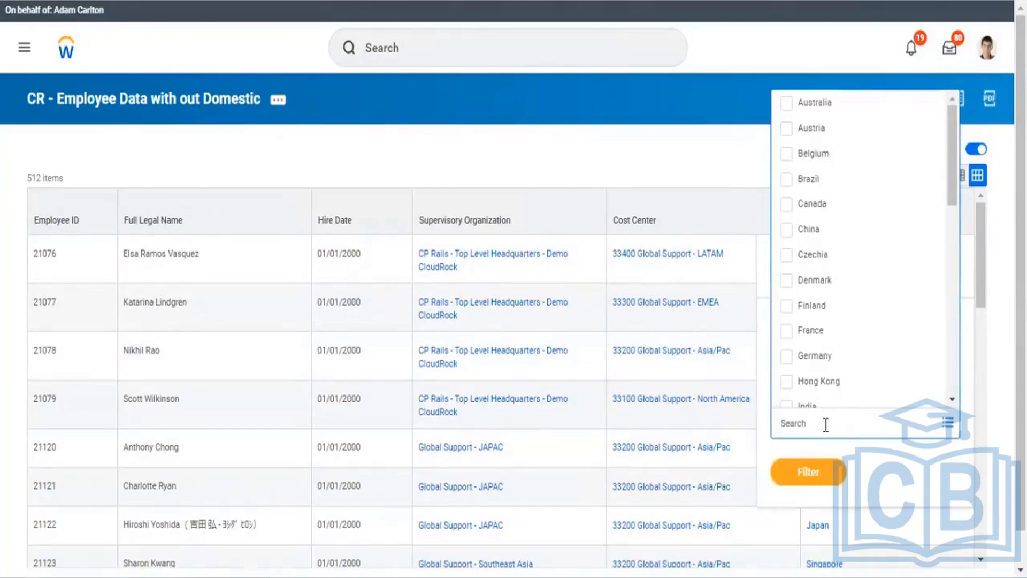
{"action": "type", "text": "United"}
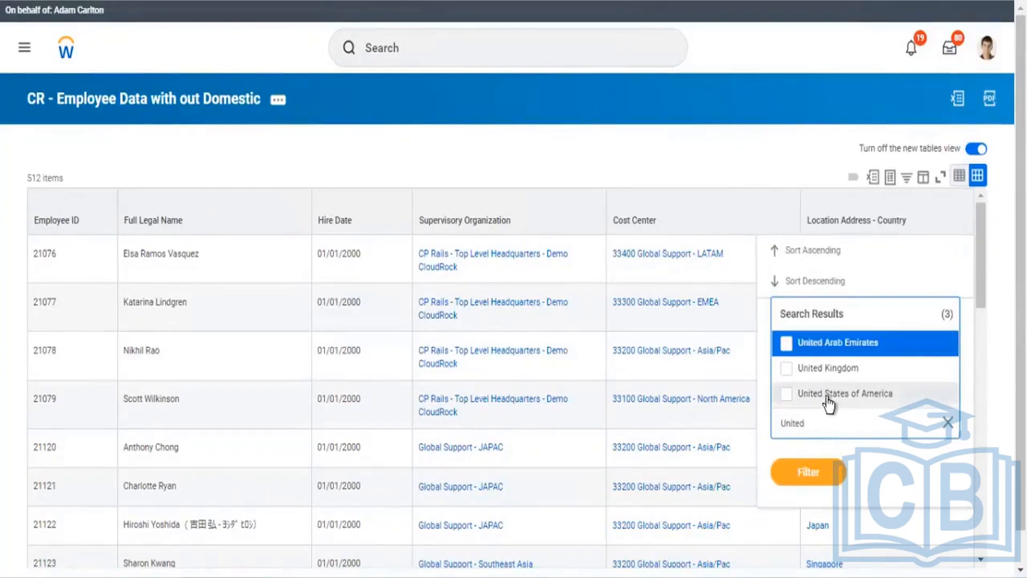
{"action": "left_click", "coordinate": [829, 399]}
{"action": "left_click", "coordinate": [807, 503]}
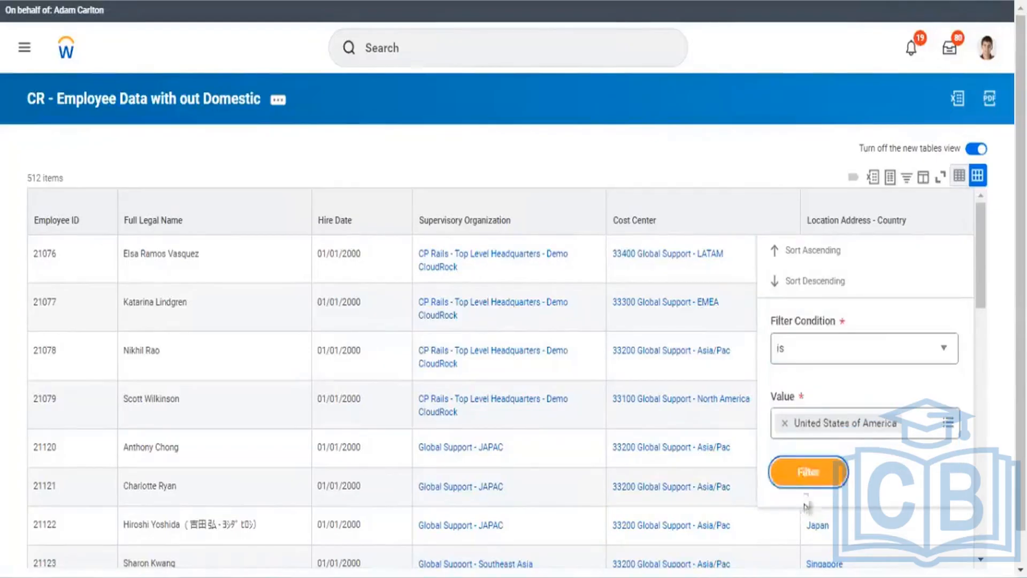
{"action": "left_click", "coordinate": [804, 475]}
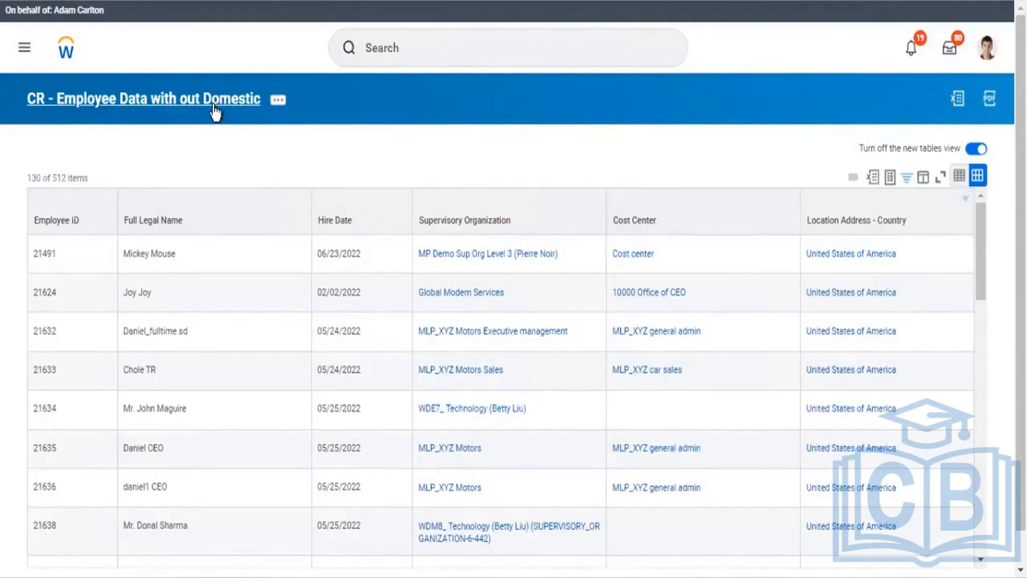
Step: Open the View Custom Report page from the results title and scroll through its definition
{"action": "left_click", "coordinate": [223, 210]}
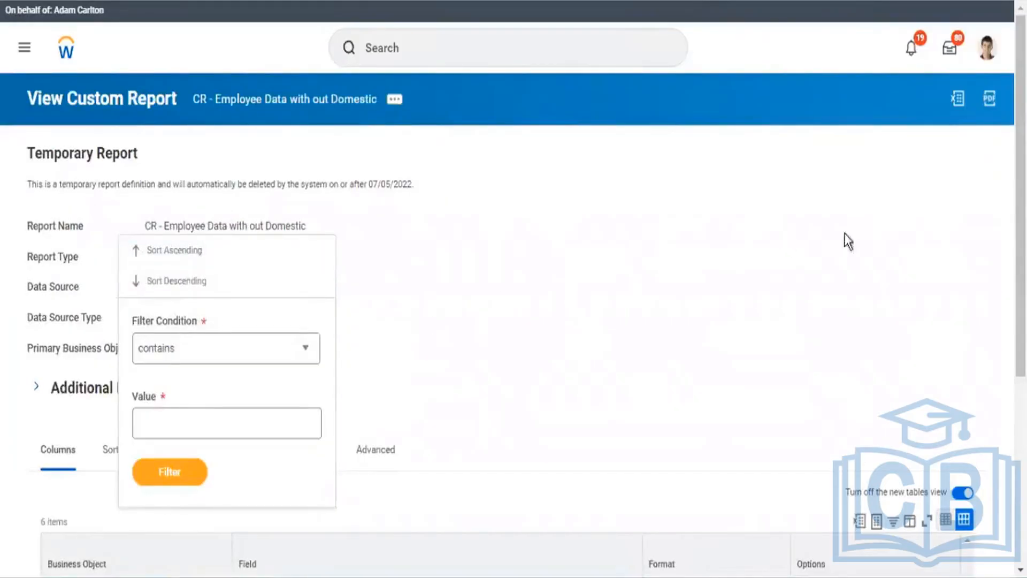
{"action": "scroll", "coordinate": [776, 197], "scroll_direction": "down", "scroll_amount": 3}
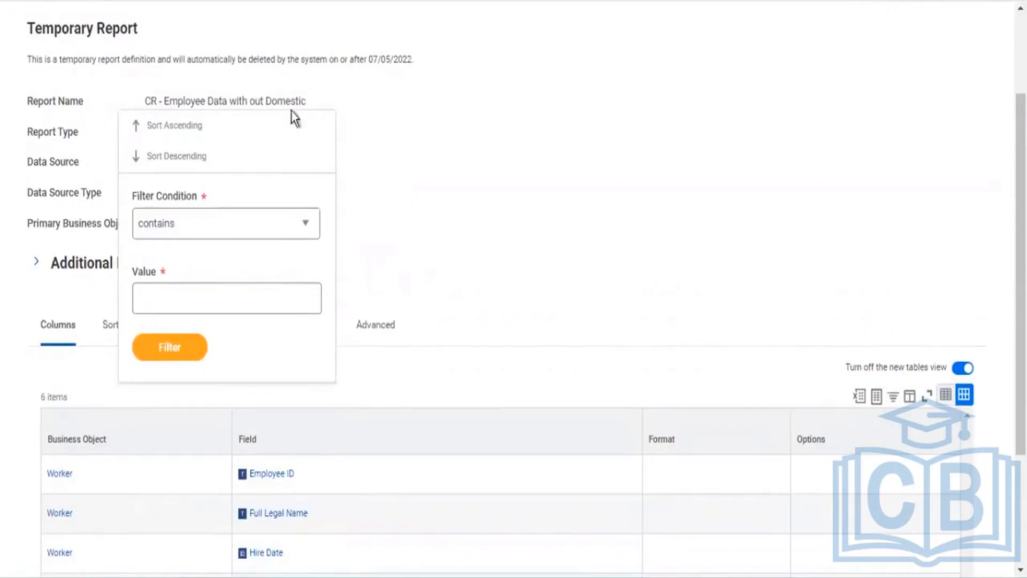
{"action": "double_click", "coordinate": [67, 294]}
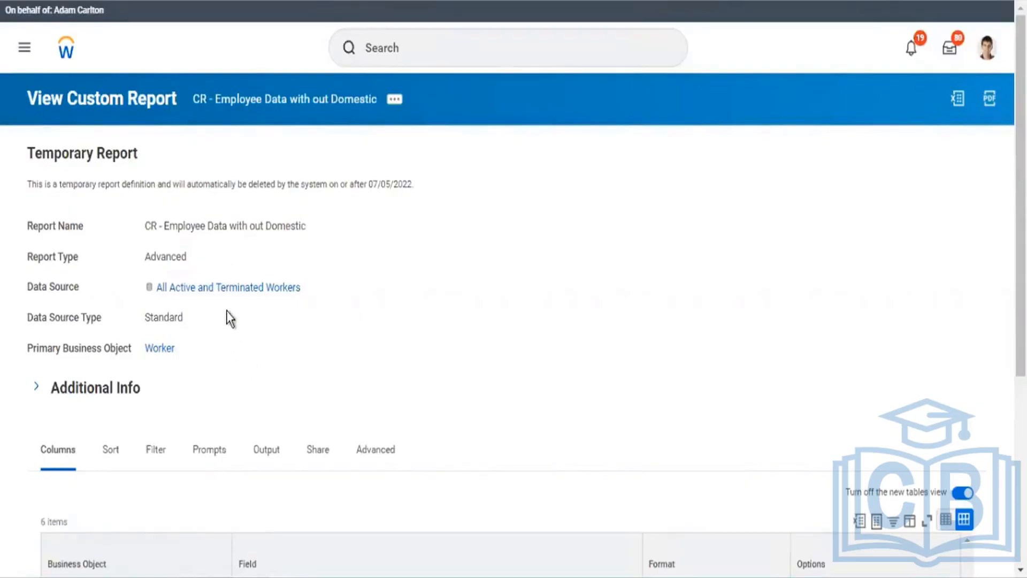
Step: Review the CR - Employee Data with out Domestic definition: Advanced, All Active and Terminated Workers, 6 columns
{"action": "mouse_move", "coordinate": [234, 294]}
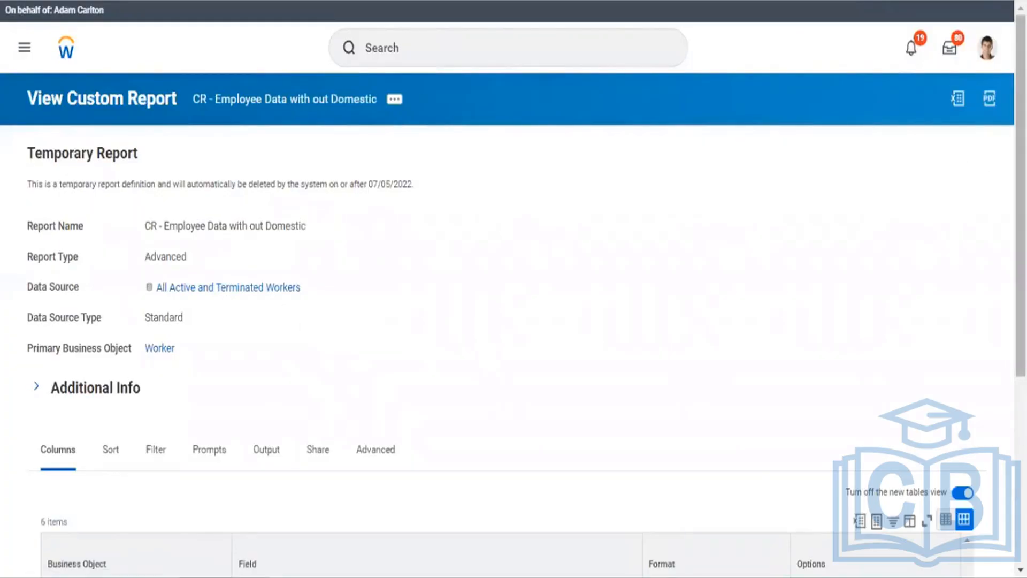
{"action": "scroll", "coordinate": [1021, 241], "scroll_direction": "down", "scroll_amount": 3}
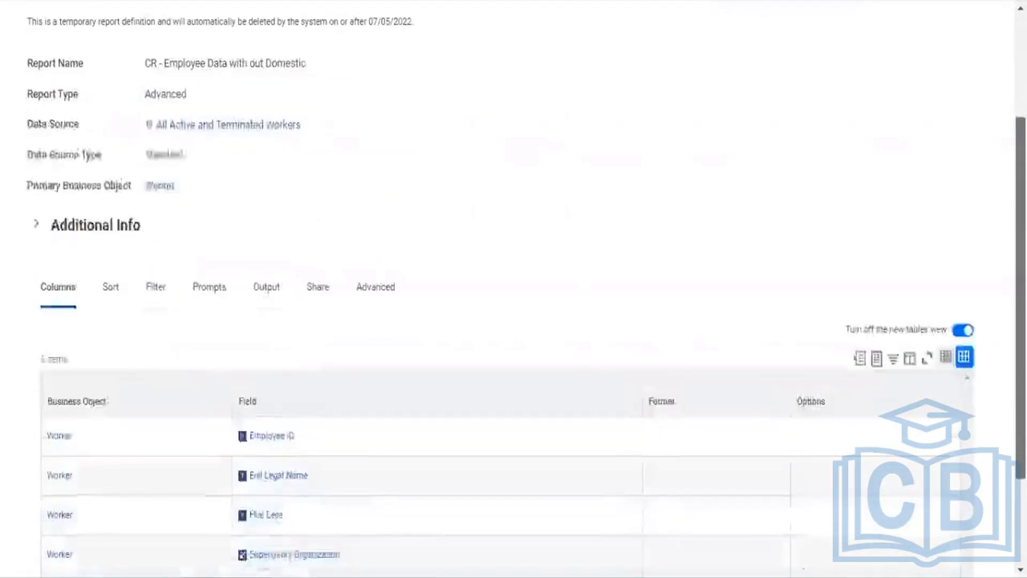
{"action": "scroll", "coordinate": [1021, 240], "scroll_direction": "up", "scroll_amount": 3}
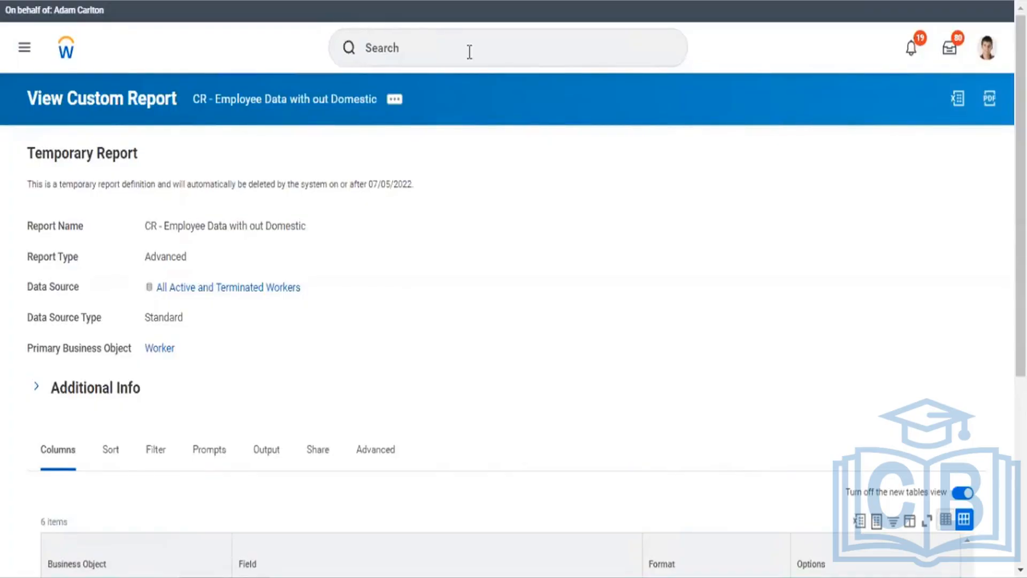
{"action": "left_click", "coordinate": [423, 48]}
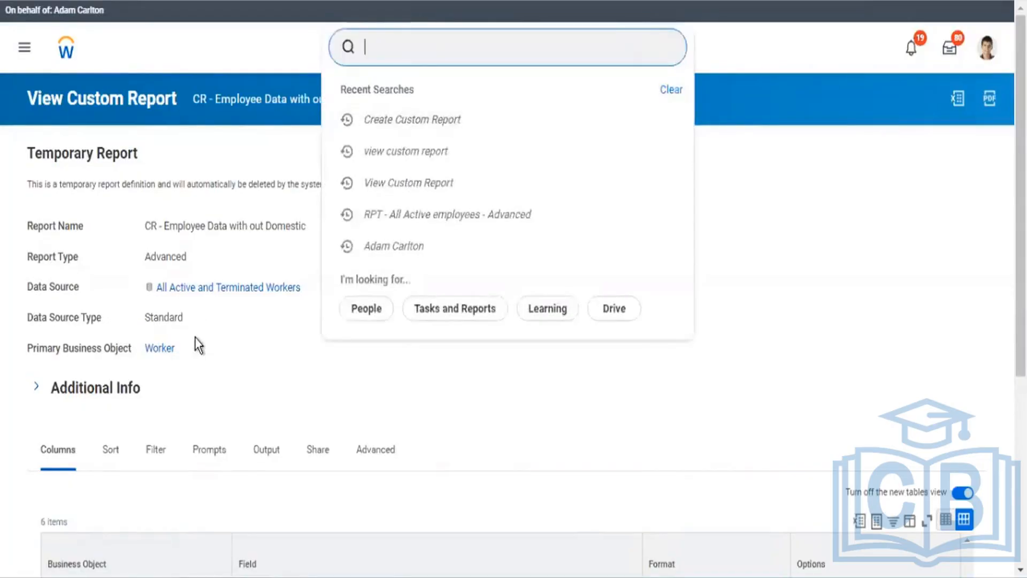
{"action": "left_click", "coordinate": [220, 378]}
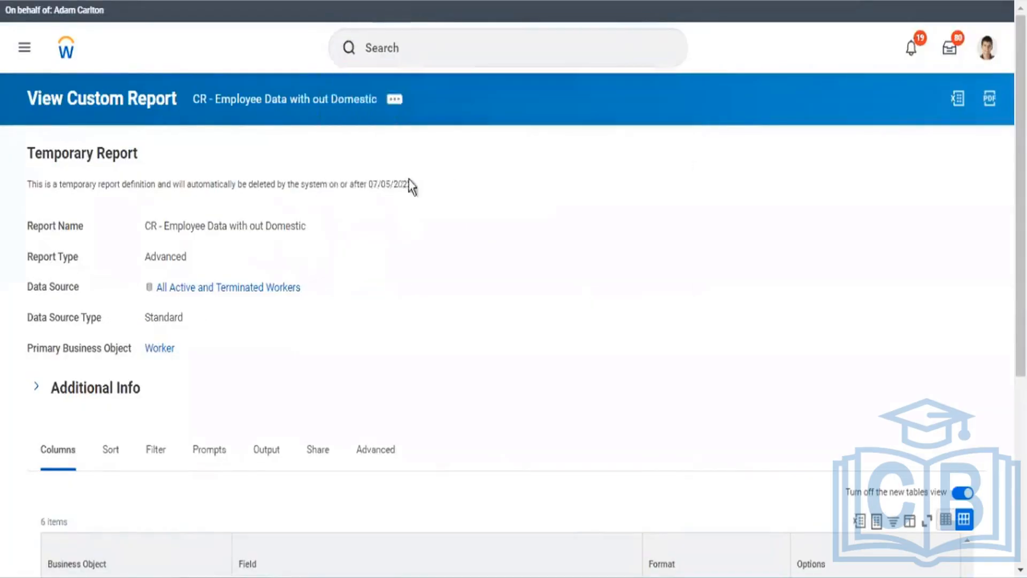
Step: Open CR - Employee Data with out Domestic in the editor and delete its first Location Address - Country filter
{"action": "left_click", "coordinate": [395, 101]}
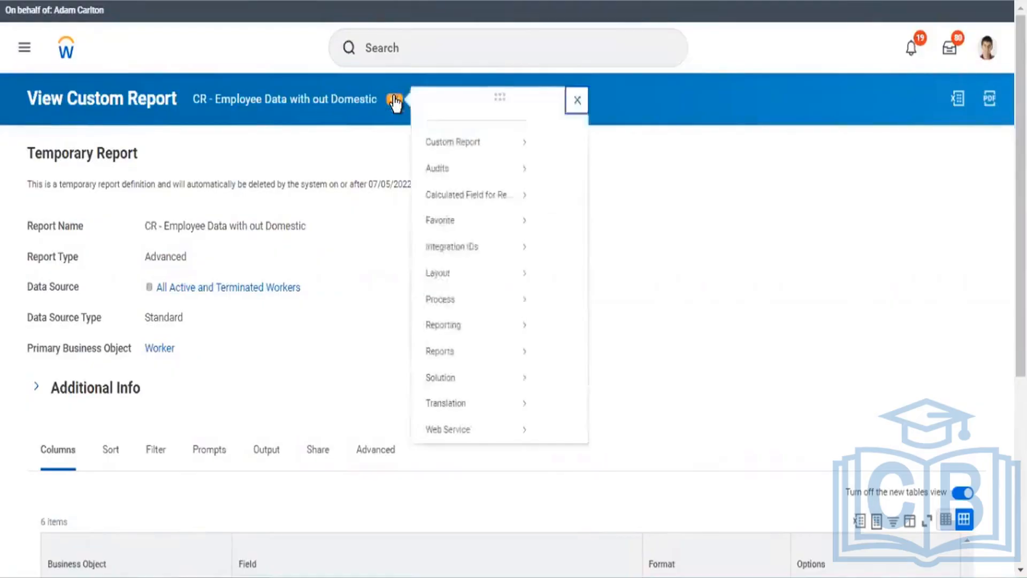
{"action": "mouse_move", "coordinate": [444, 160]}
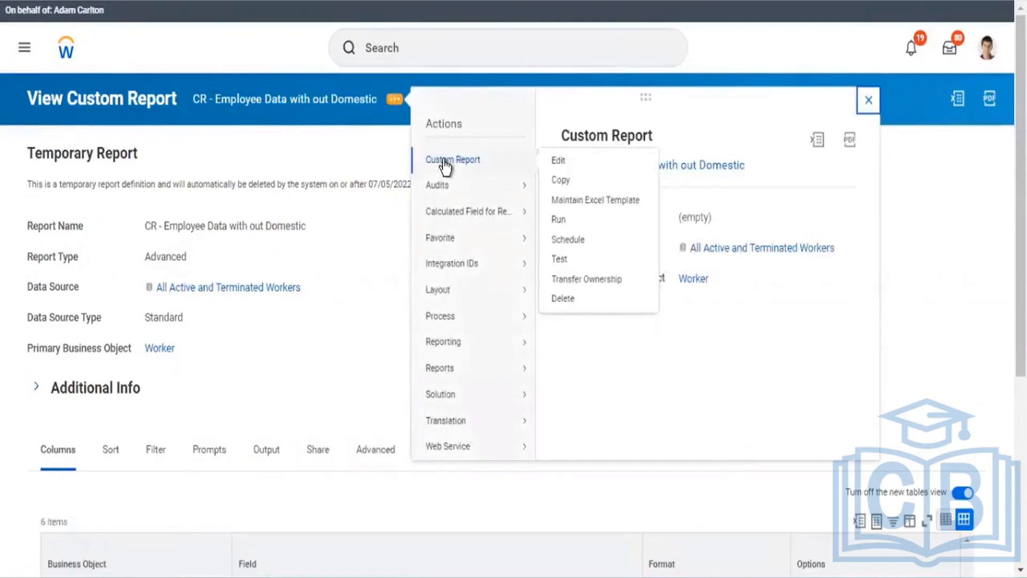
{"action": "left_click", "coordinate": [558, 161]}
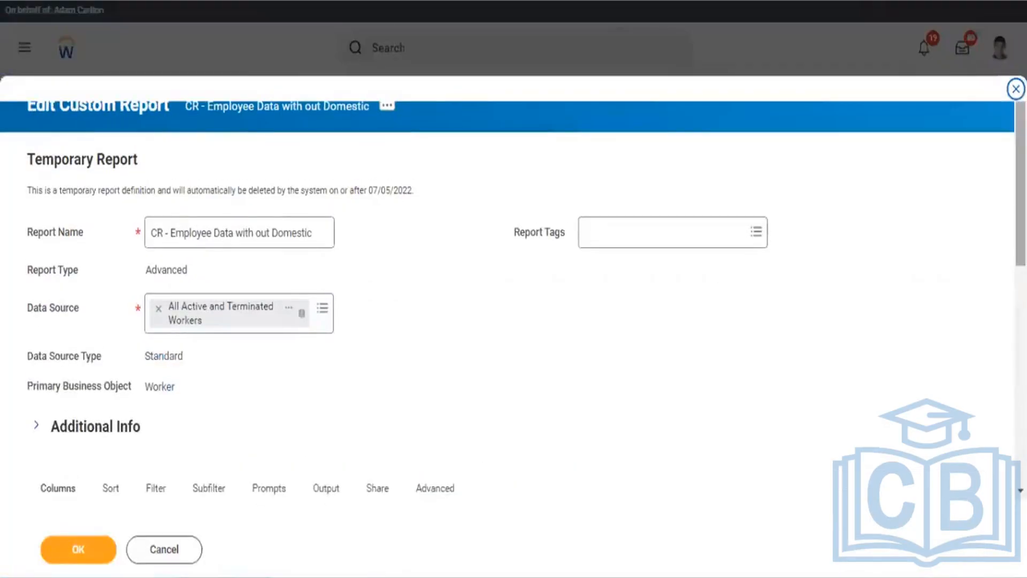
{"action": "scroll", "coordinate": [1002, 284], "scroll_direction": "down", "scroll_amount": 8}
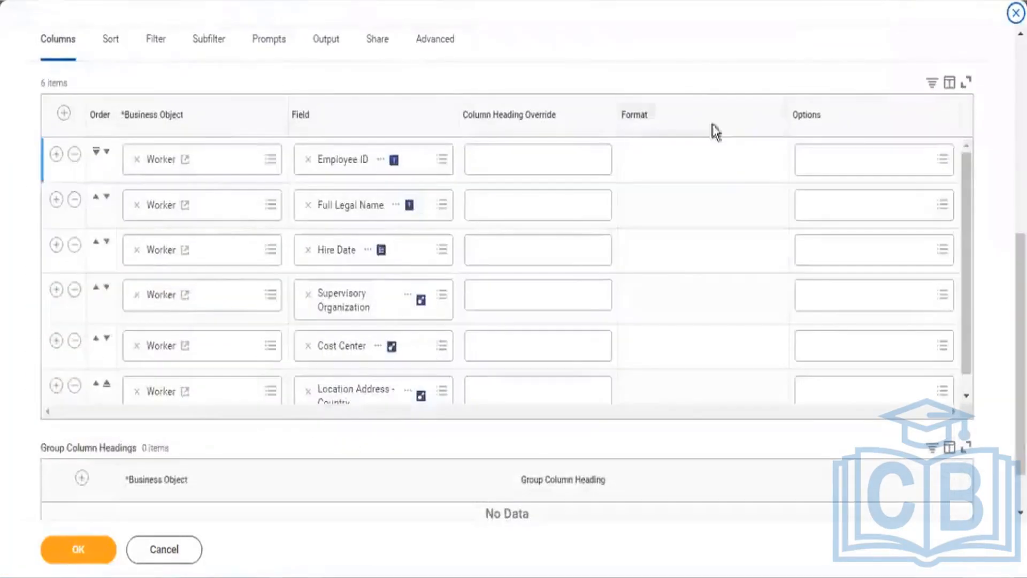
{"action": "left_click", "coordinate": [159, 44]}
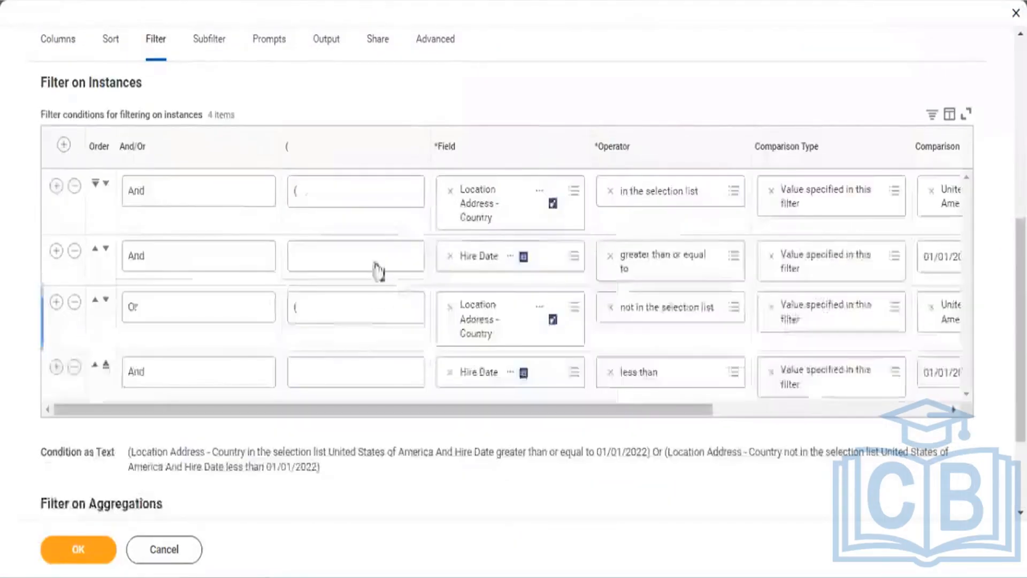
{"action": "left_click", "coordinate": [74, 186]}
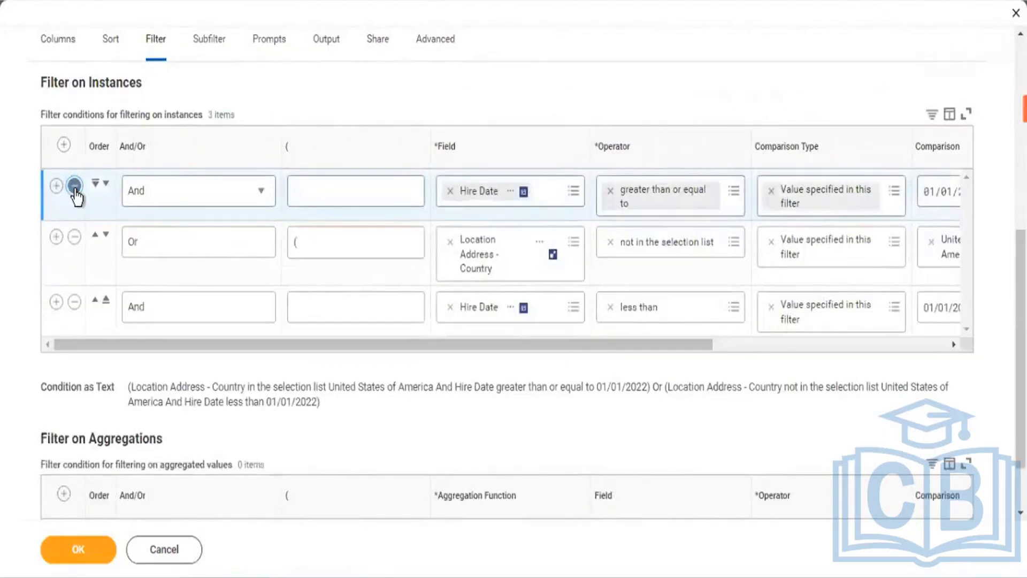
Step: Delete the remaining Hire Date and country not-in-list filter conditions
{"action": "left_click", "coordinate": [74, 186]}
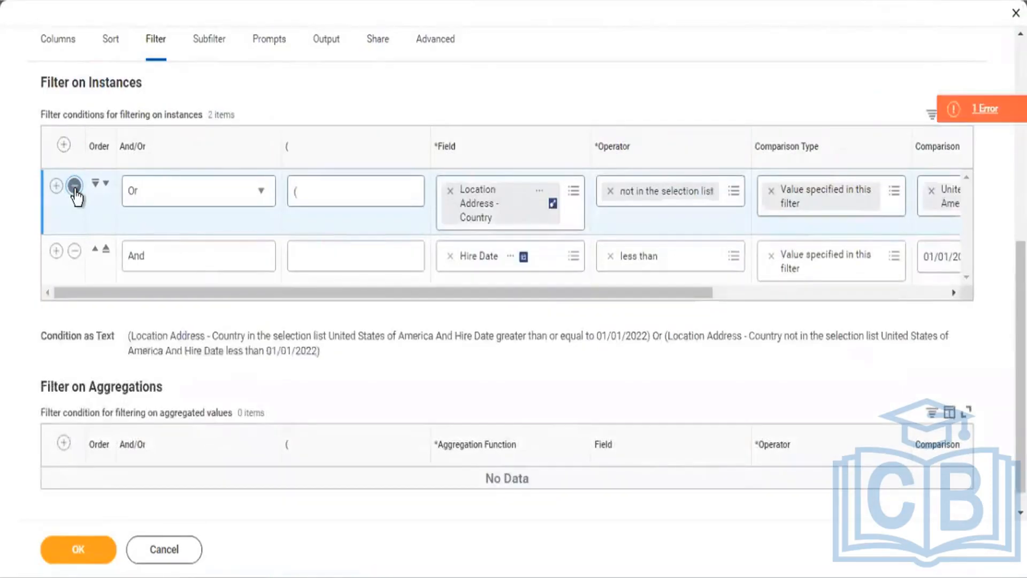
{"action": "left_click", "coordinate": [74, 186]}
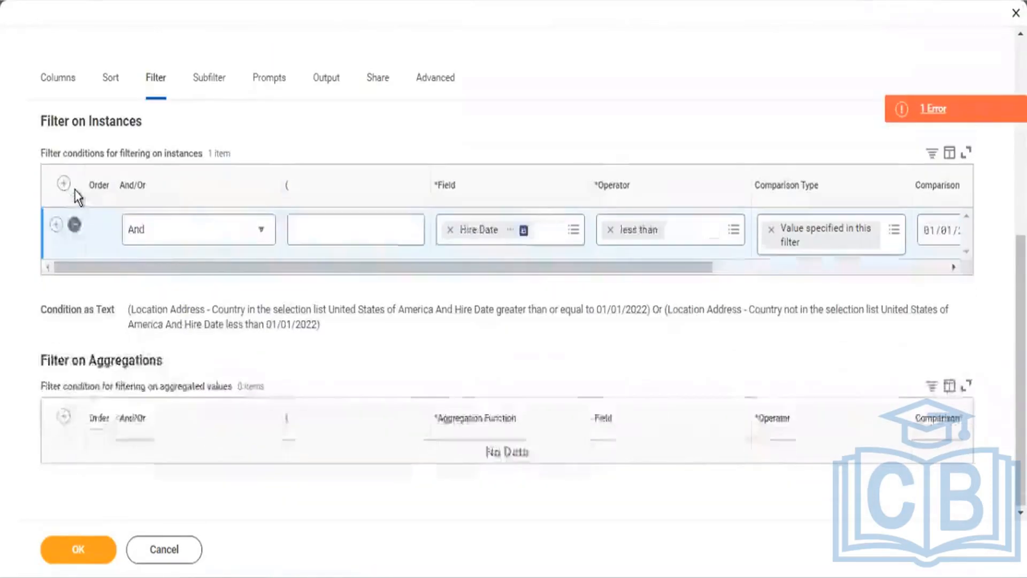
{"action": "left_click", "coordinate": [75, 225]}
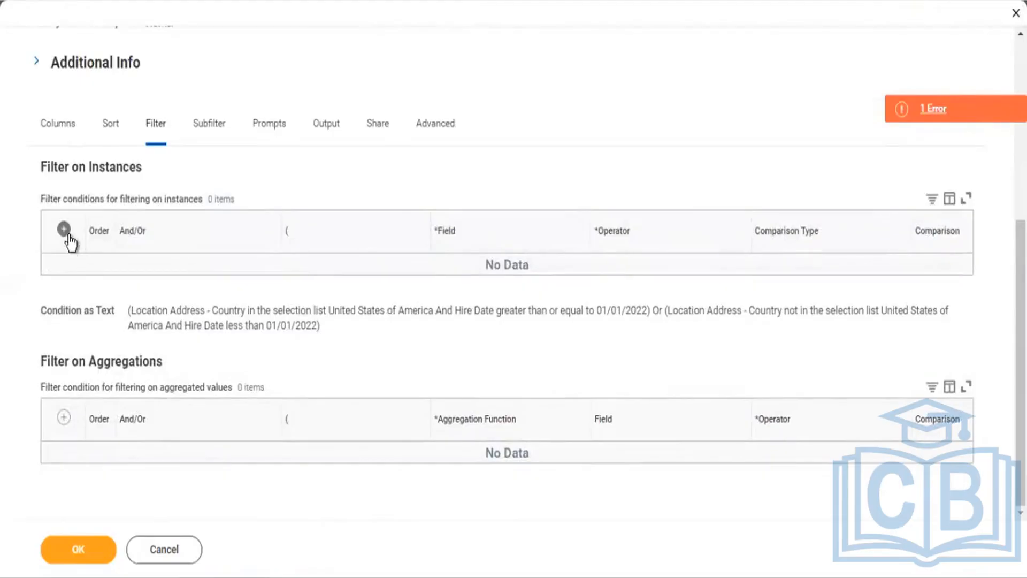
Step: Add a new filter condition, search fields for 'retiree' and view the Is Retiree field details
{"action": "left_click", "coordinate": [66, 232]}
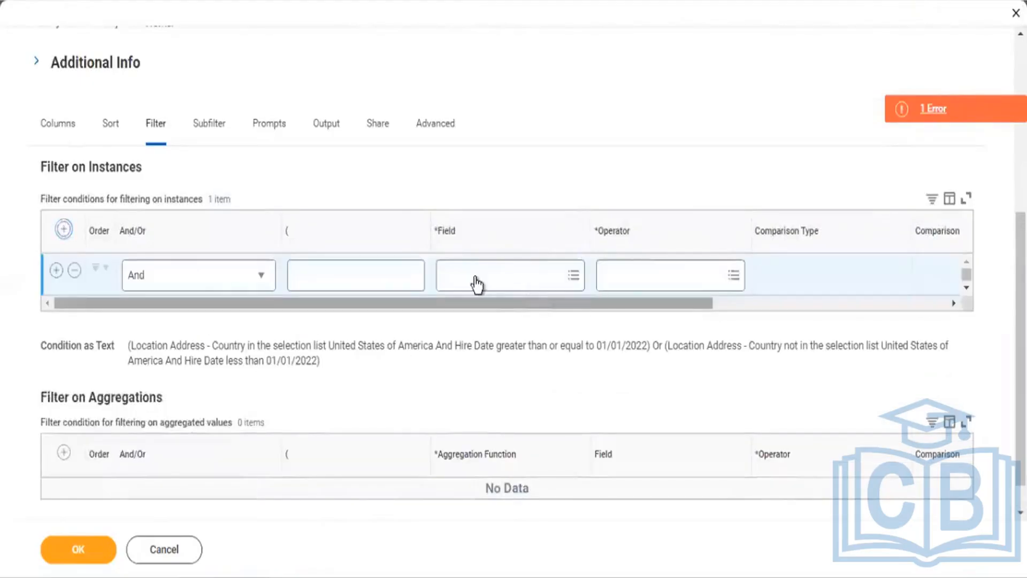
{"action": "left_click", "coordinate": [476, 277]}
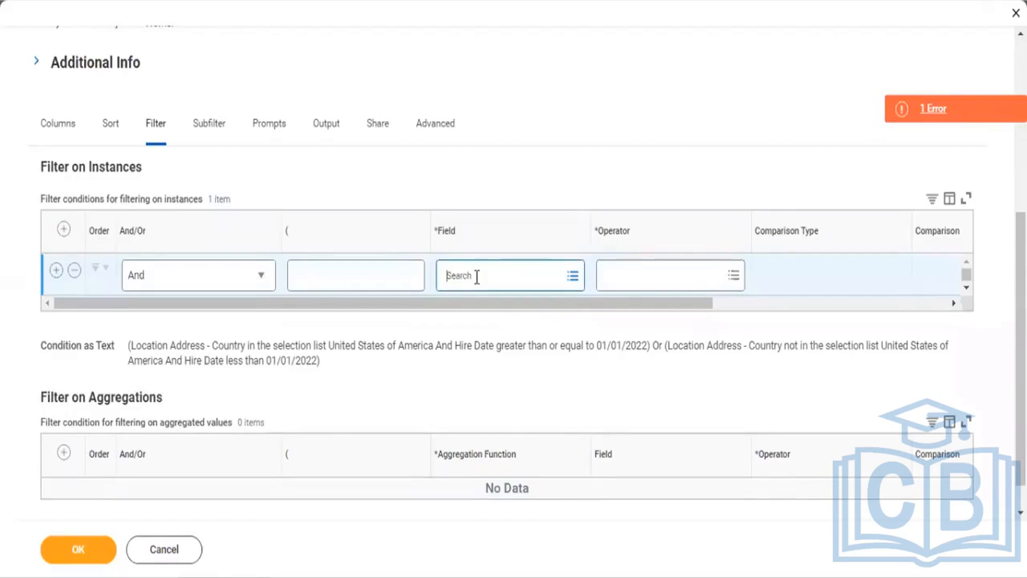
{"action": "left_click", "coordinate": [478, 276]}
{"action": "type", "text": "retiree"}
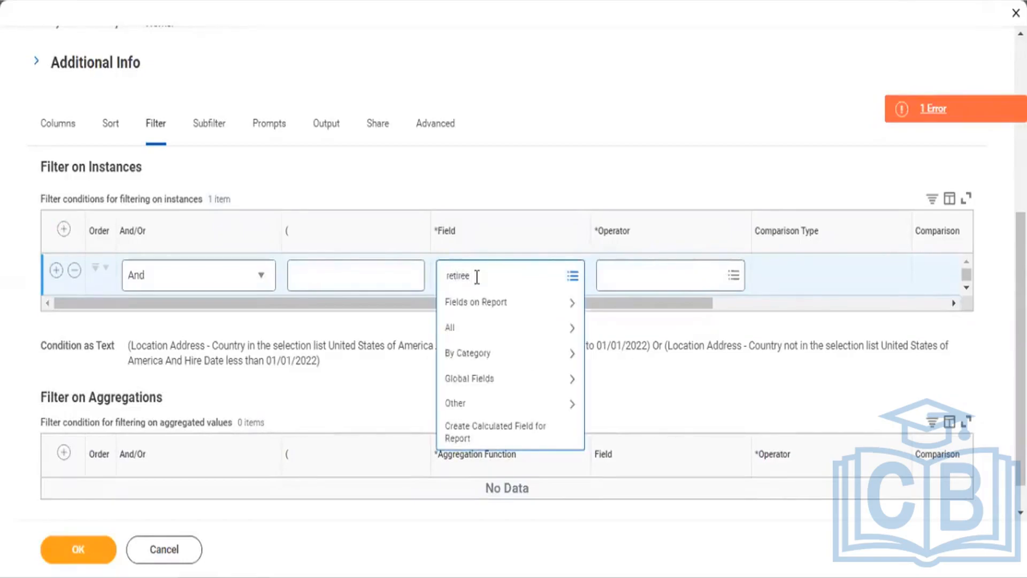
{"action": "key", "text": "Return"}
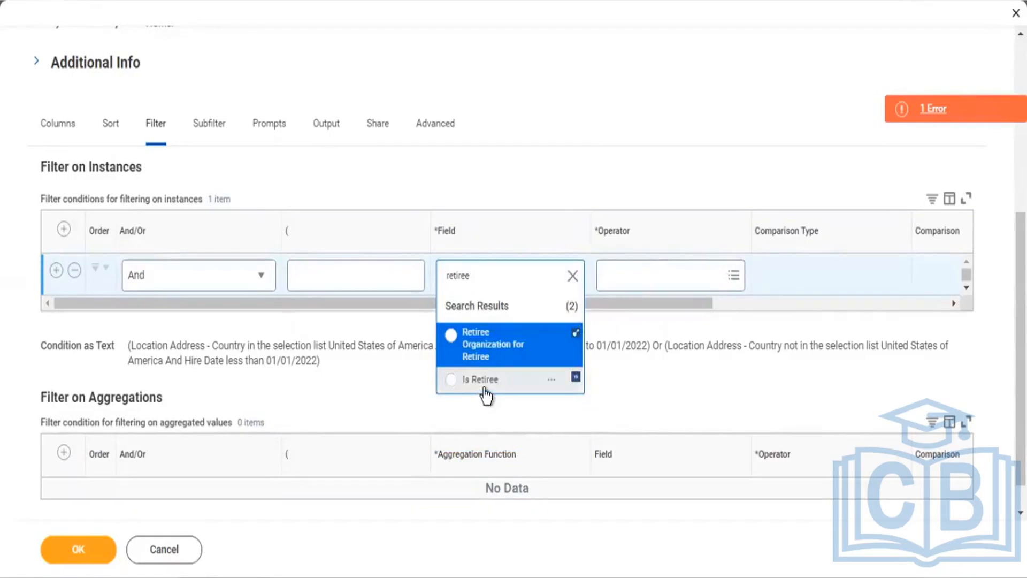
{"action": "left_click", "coordinate": [552, 380]}
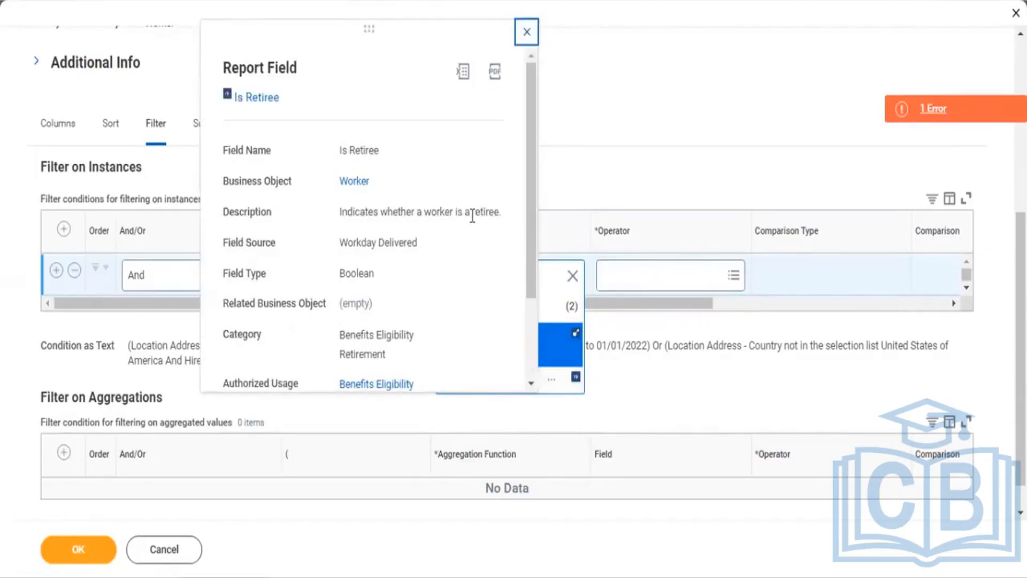
{"action": "left_click", "coordinate": [261, 99]}
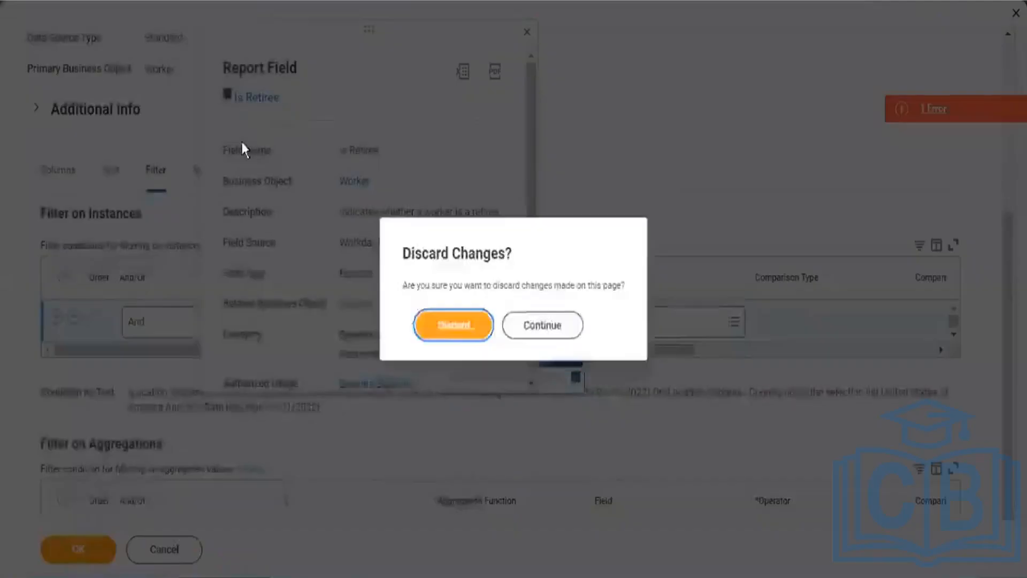
Step: Discard the edits, then delete the Location Address - Country, Hire Date and country not-in-list filters
{"action": "left_click", "coordinate": [453, 326]}
{"action": "left_click", "coordinate": [453, 326]}
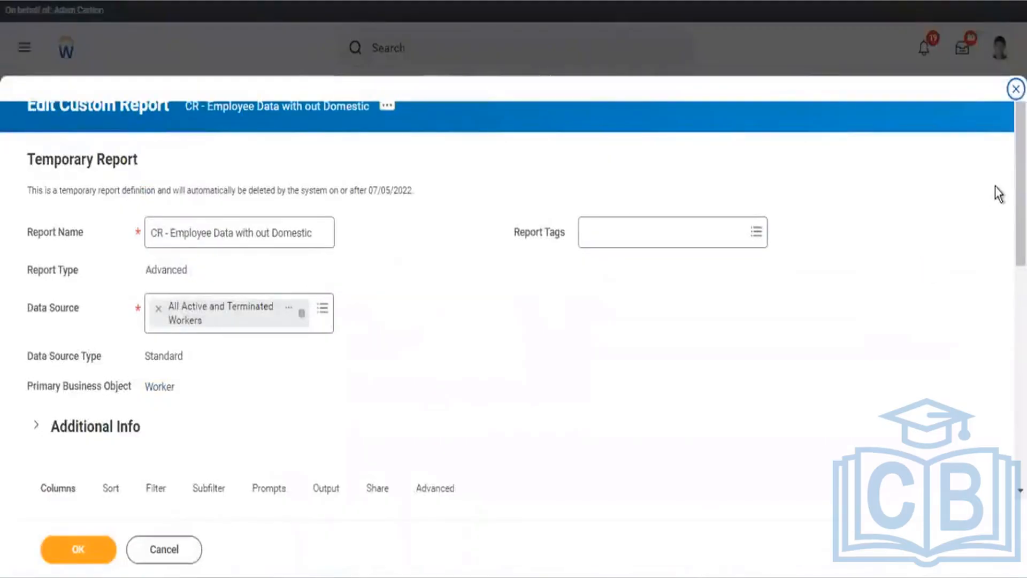
{"action": "left_click_drag", "start_coordinate": [1020, 206], "coordinate": [1020, 305]}
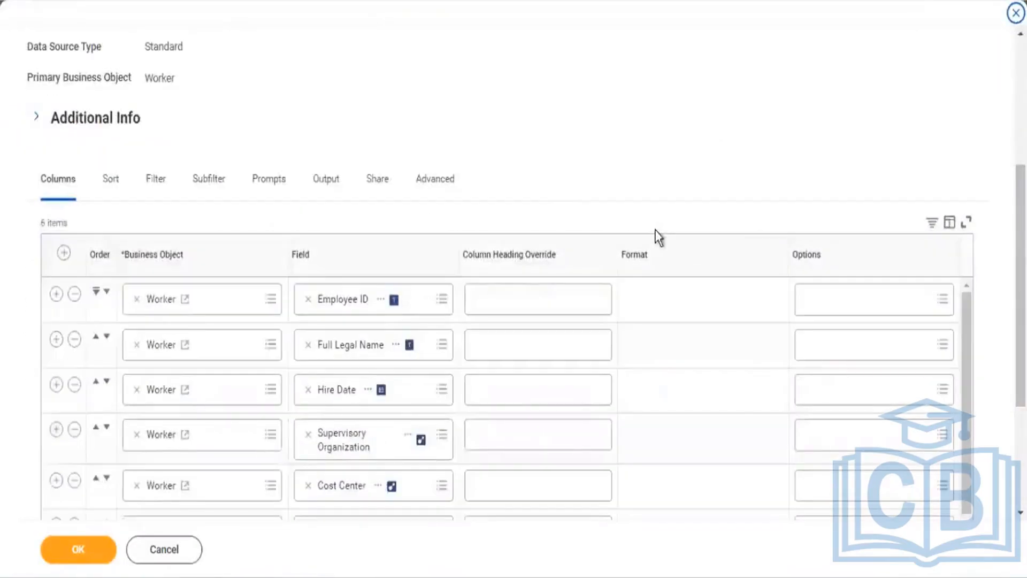
{"action": "left_click", "coordinate": [159, 179]}
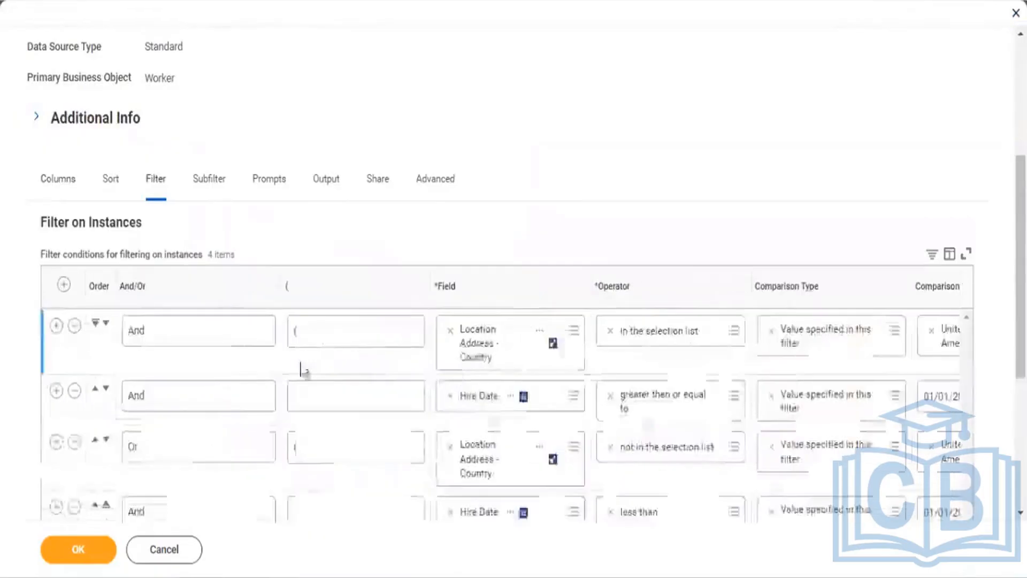
{"action": "left_click", "coordinate": [75, 325]}
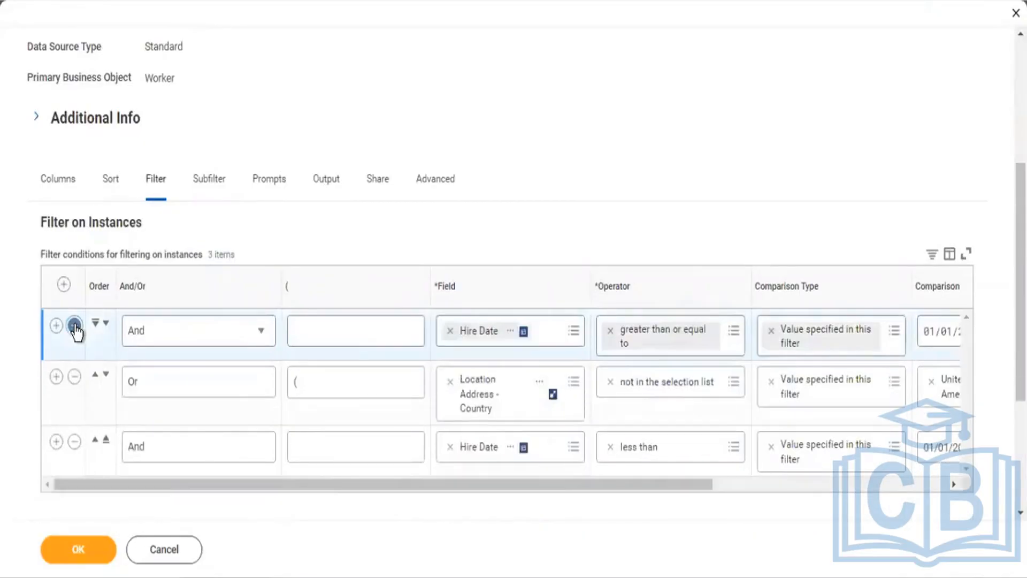
{"action": "left_click", "coordinate": [75, 326]}
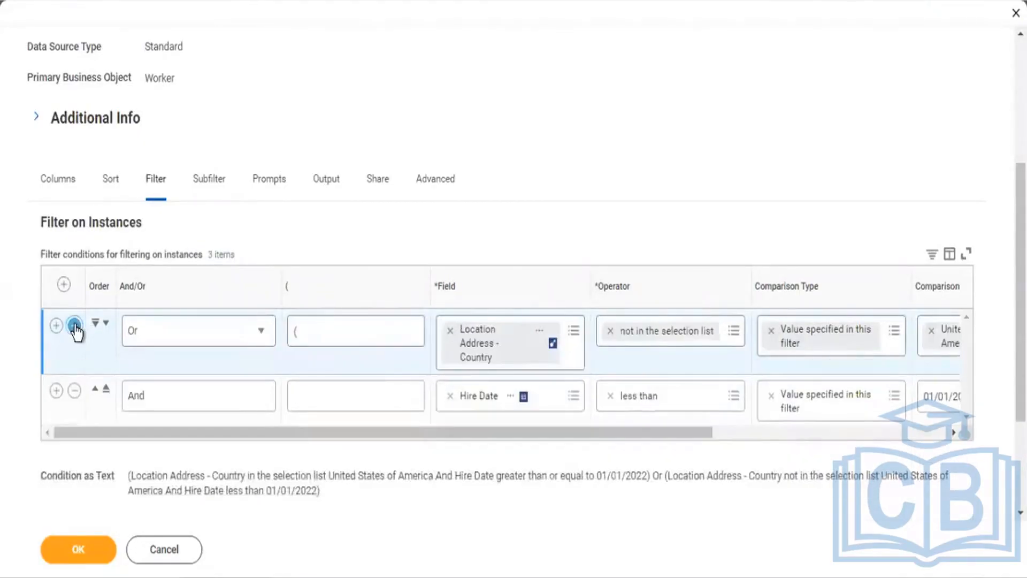
{"action": "left_click", "coordinate": [74, 325]}
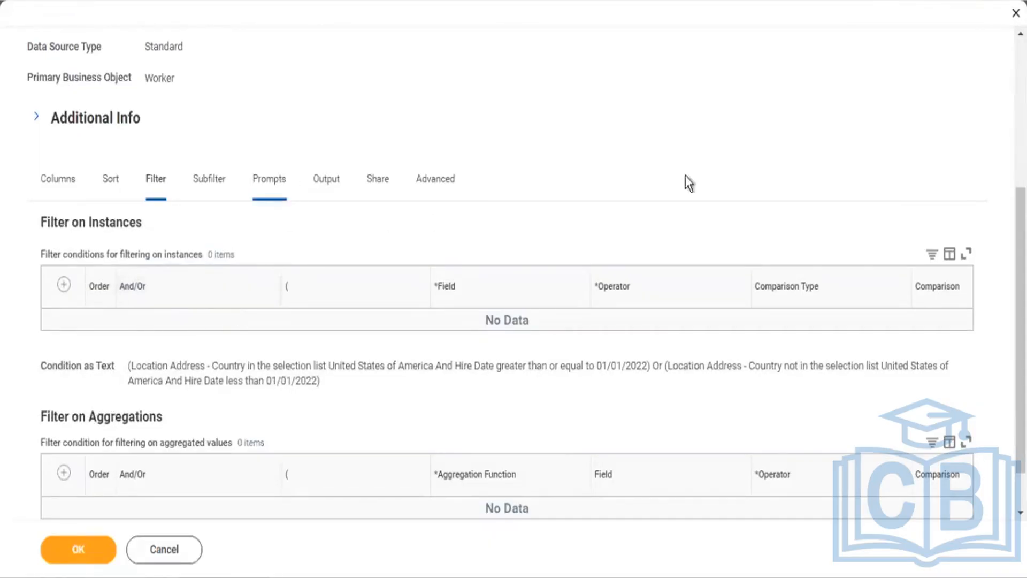
Step: Close the Edit Custom Report form without saving, leaving its instance filter at 0 conditions
{"action": "scroll", "coordinate": [803, 83], "scroll_direction": "up", "scroll_amount": 4}
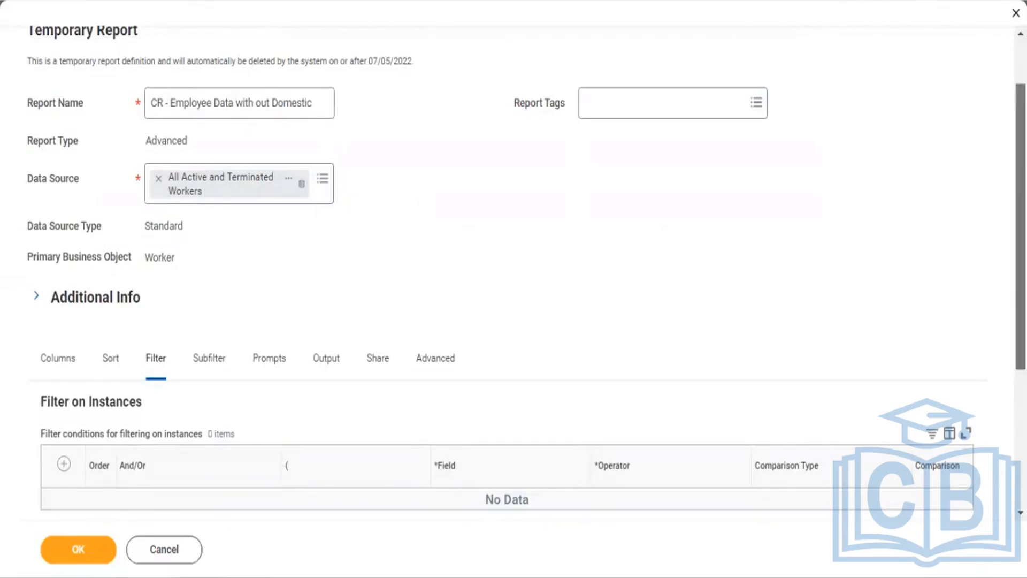
{"action": "scroll", "coordinate": [696, 310], "scroll_direction": "down", "scroll_amount": 2}
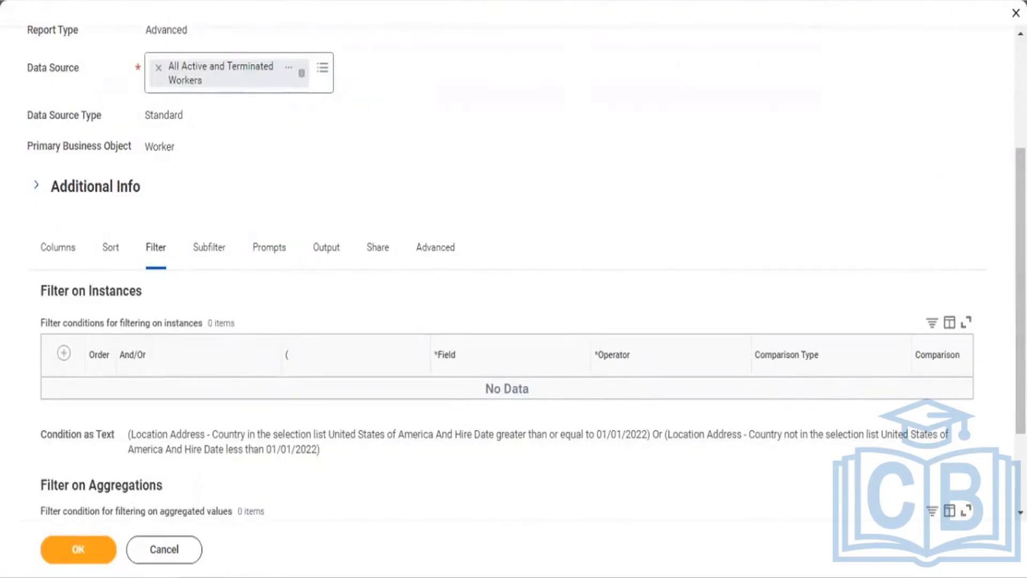
{"action": "scroll", "coordinate": [514, 289], "scroll_direction": "up", "scroll_amount": 4}
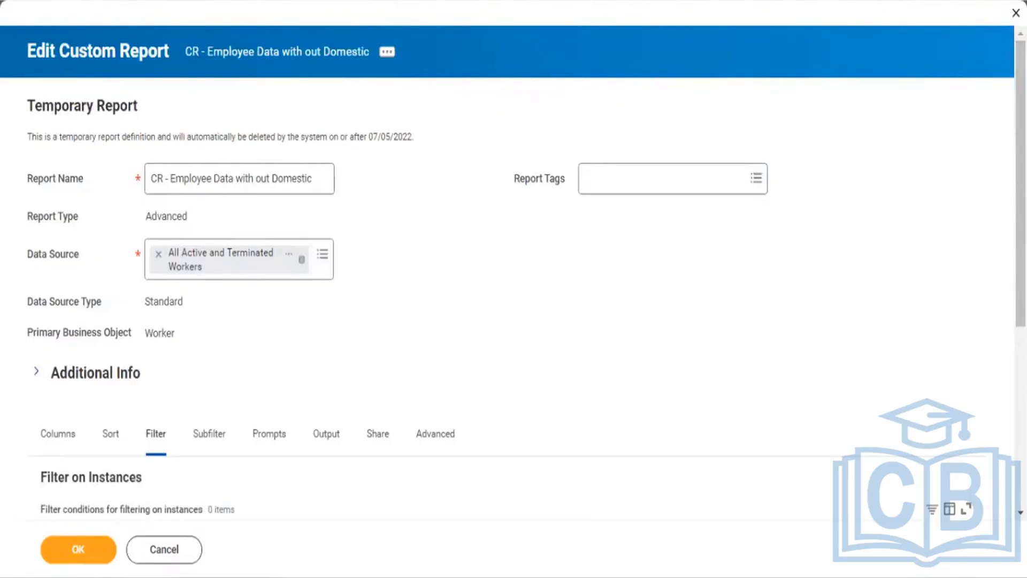
{"action": "left_click", "coordinate": [1016, 13]}
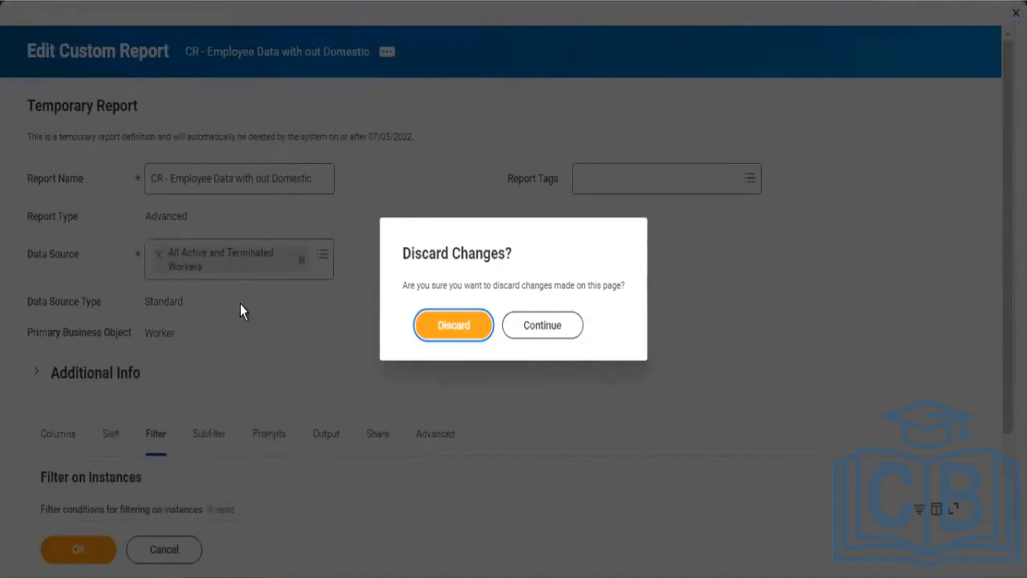
Step: Discard the report changes and start Create Custom Report via a 'create cust report' search
{"action": "left_click", "coordinate": [447, 326]}
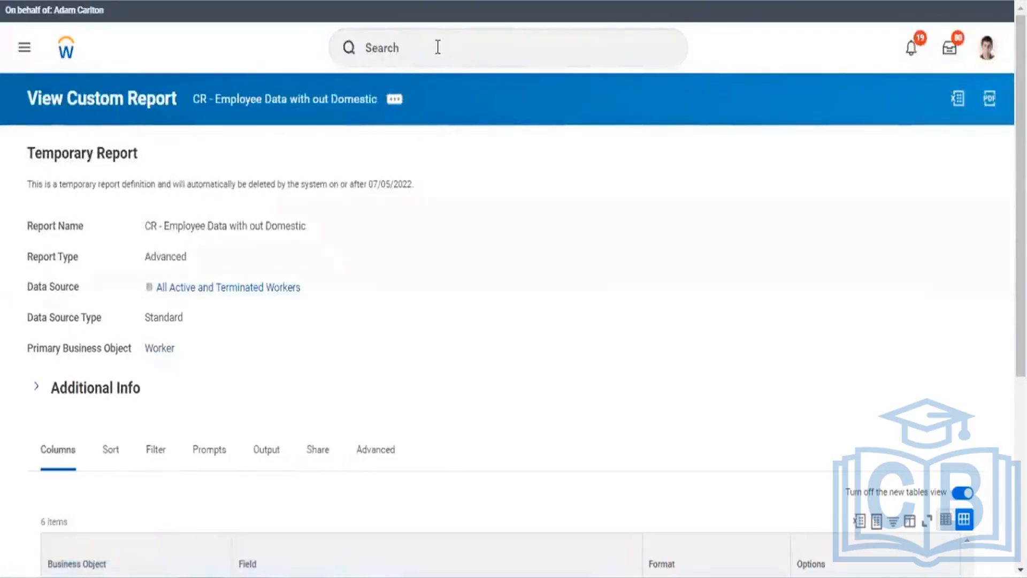
{"action": "left_click", "coordinate": [438, 47]}
{"action": "type", "text": "cre"}
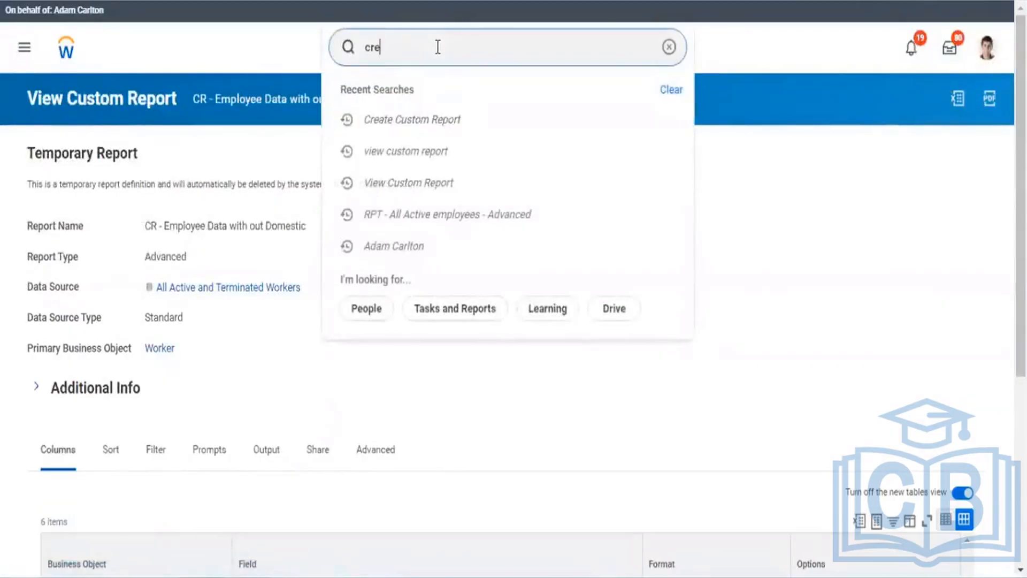
{"action": "type", "text": "ate c"}
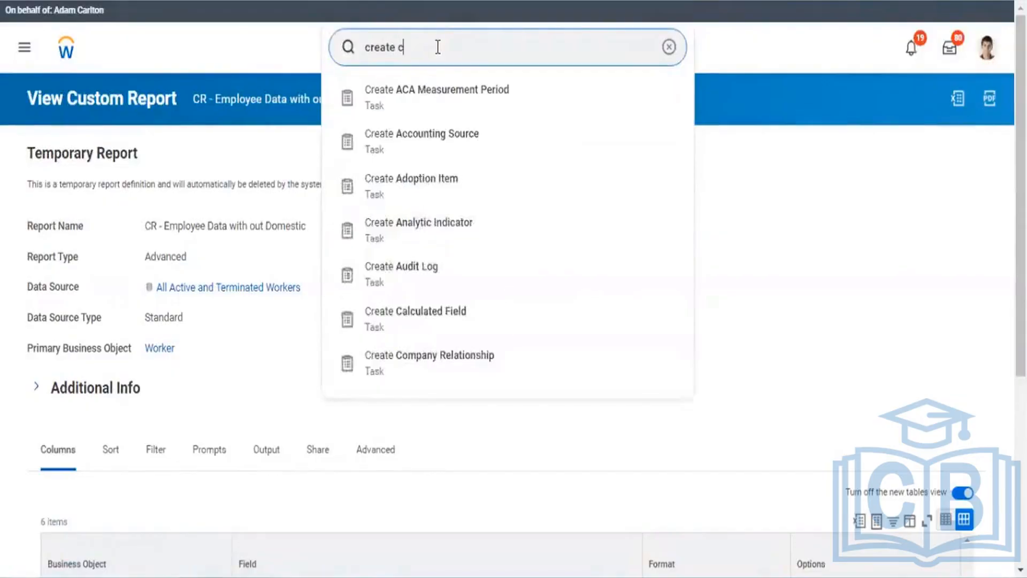
{"action": "type", "text": "ust repor"}
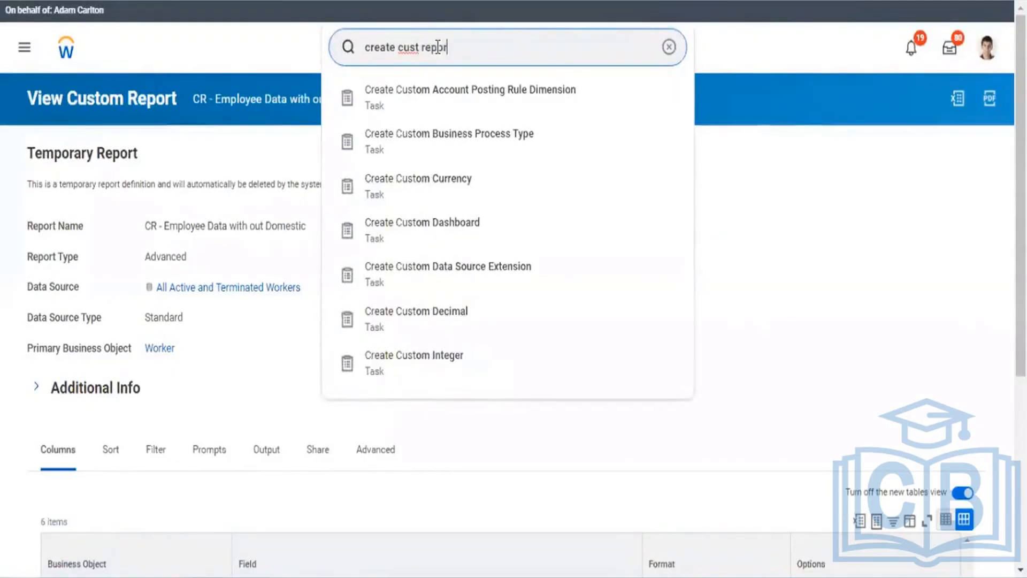
{"action": "type", "text": "t"}
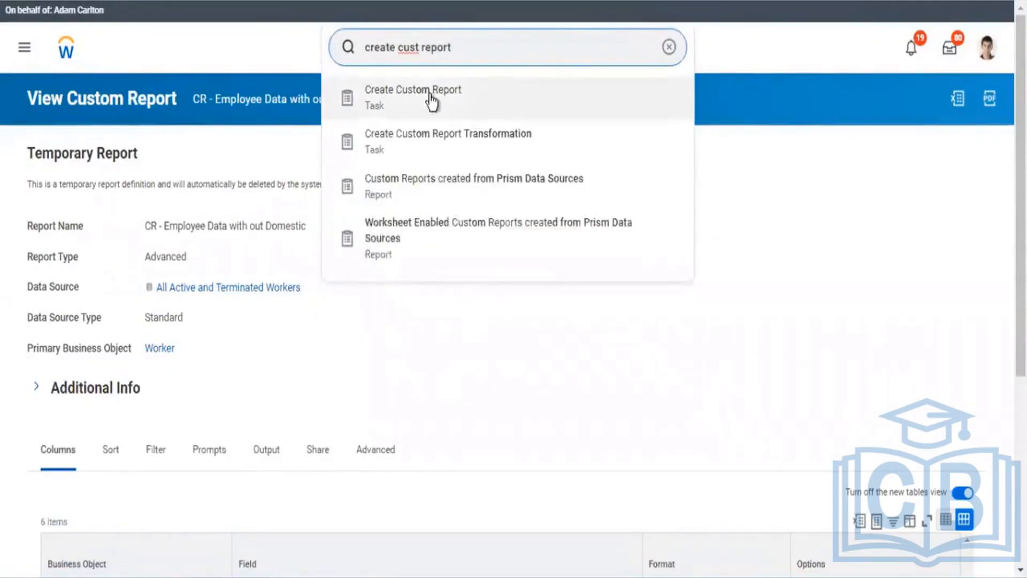
{"action": "left_click", "coordinate": [429, 95]}
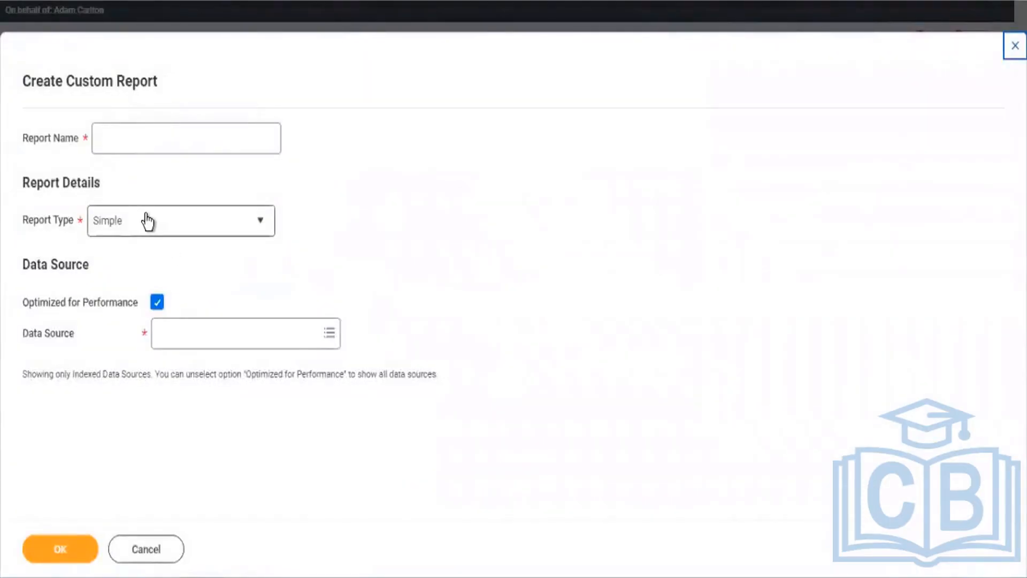
Step: Make the report Advanced, turn off performance optimization, and search data sources for All Workers
{"action": "left_click", "coordinate": [147, 220]}
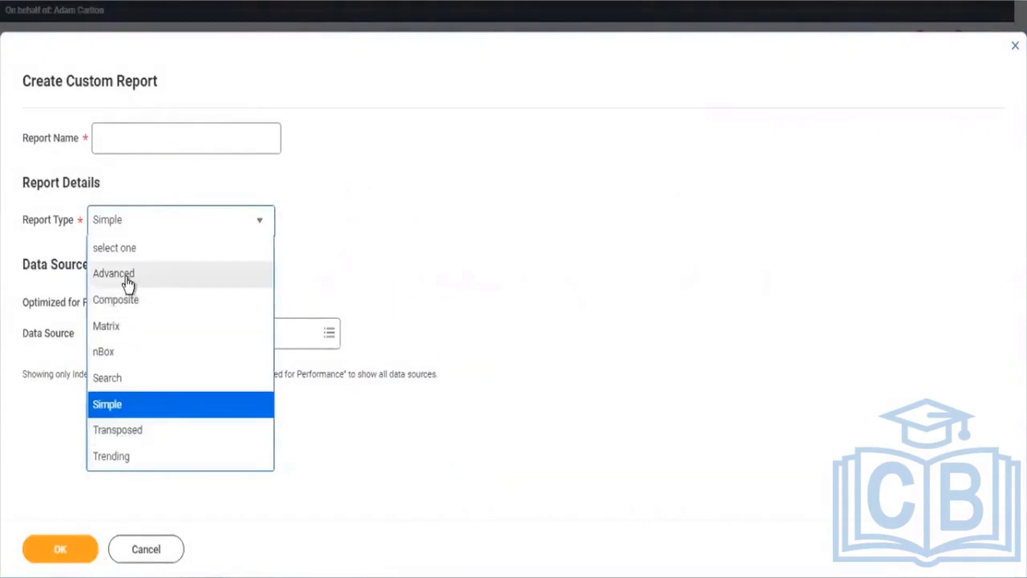
{"action": "left_click", "coordinate": [132, 274]}
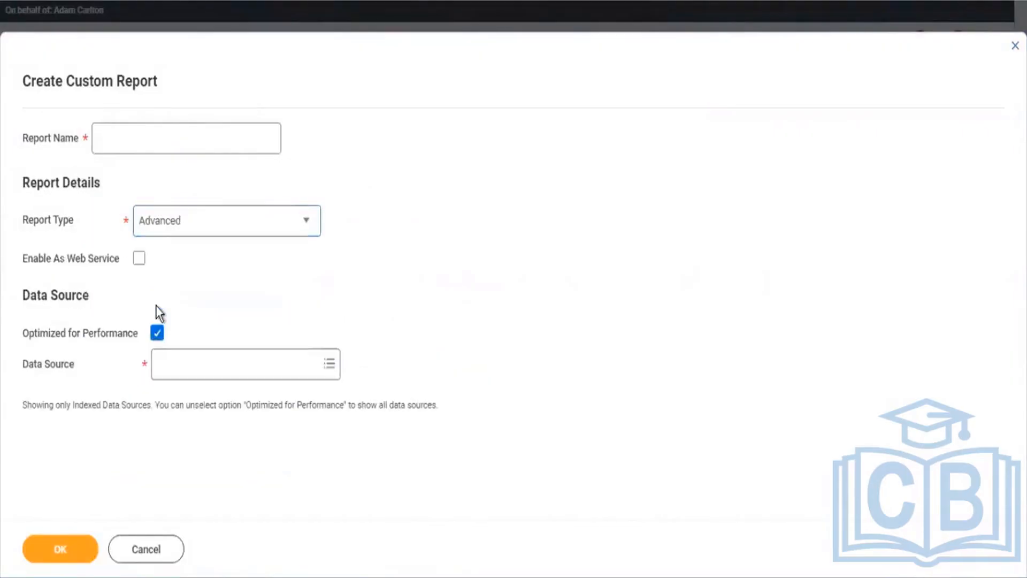
{"action": "left_click", "coordinate": [158, 334]}
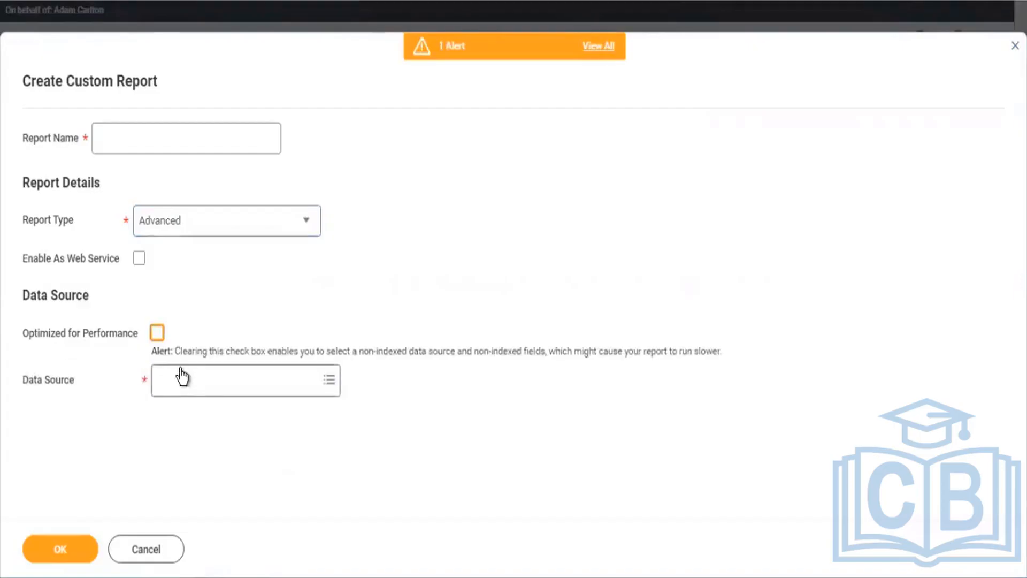
{"action": "left_click", "coordinate": [181, 371]}
{"action": "type", "text": "All"}
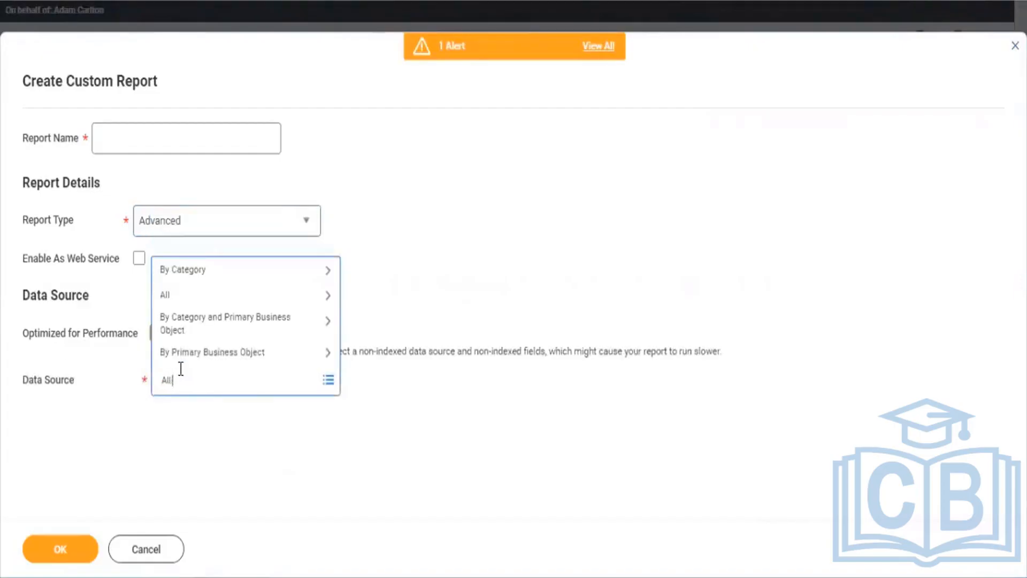
{"action": "type", "text": " re"}
{"action": "type", "text": "es"}
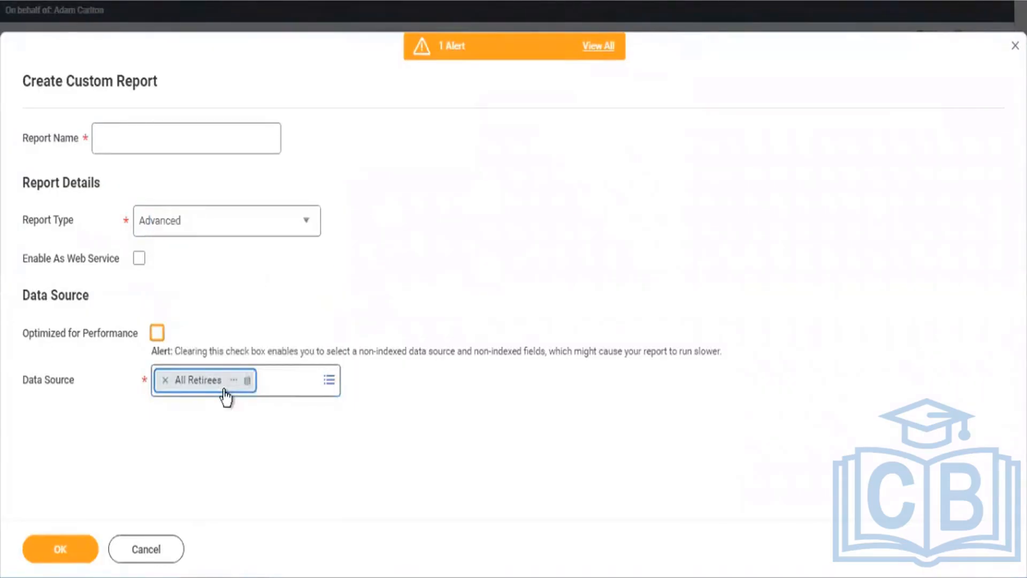
{"action": "left_click", "coordinate": [163, 379]}
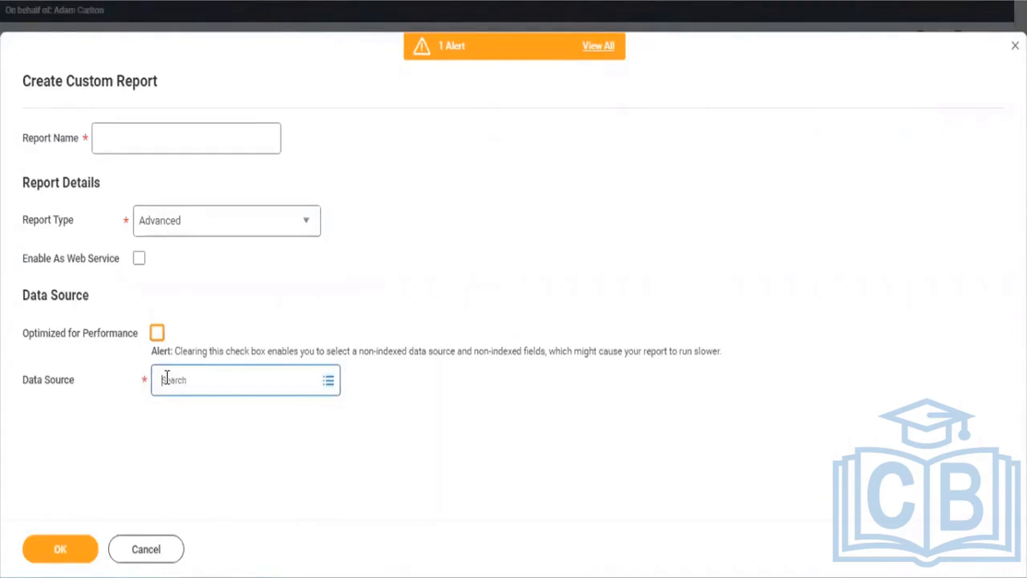
{"action": "left_click", "coordinate": [164, 366]}
{"action": "type", "text": "Al"}
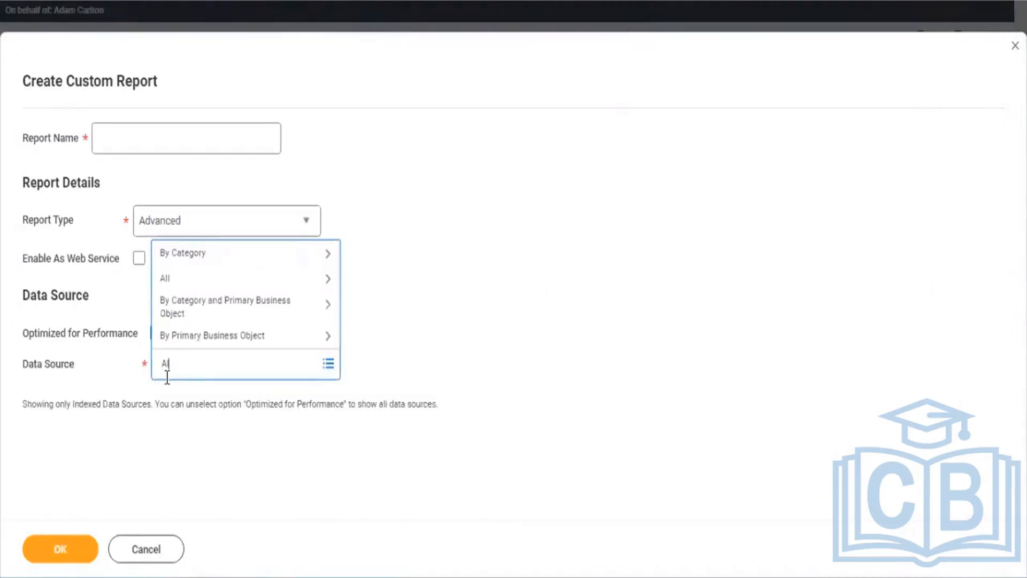
{"action": "type", "text": "l workers"}
{"action": "key", "text": "Return"}
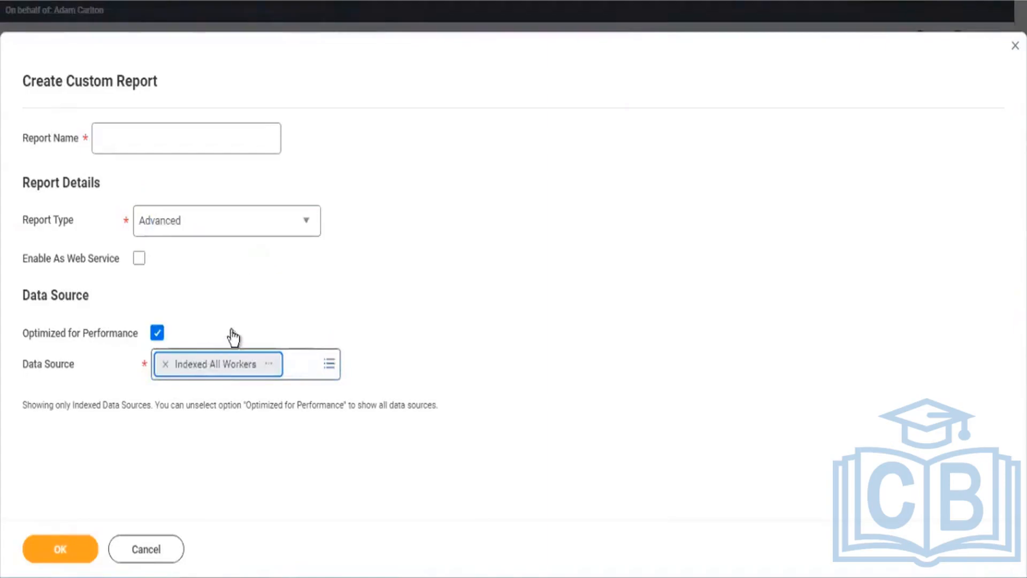
Step: Choose All Workers as the data source, keeping performance optimization off
{"action": "left_click", "coordinate": [158, 336]}
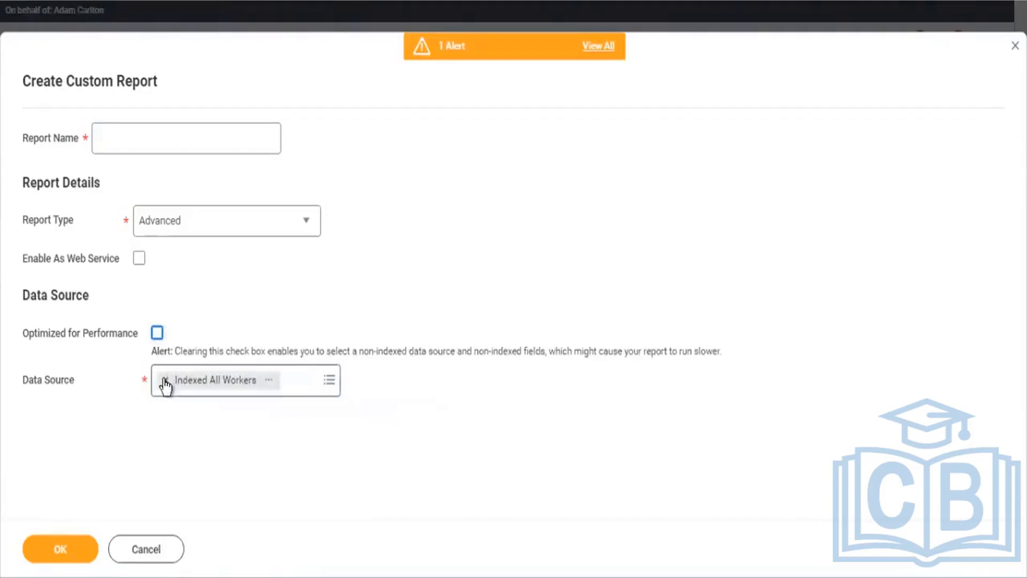
{"action": "left_click", "coordinate": [164, 380]}
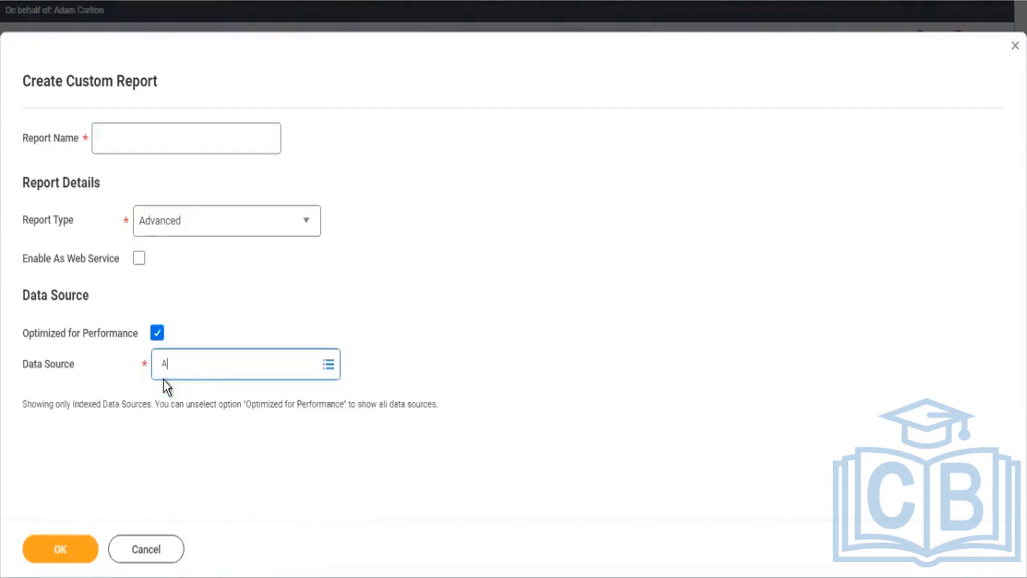
{"action": "type", "text": "All"}
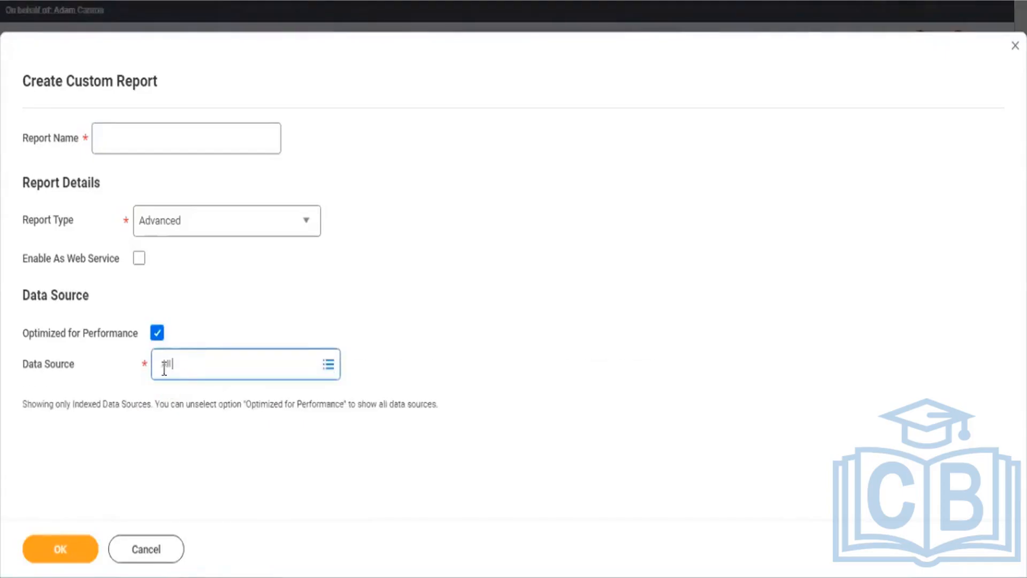
{"action": "key", "text": "Return"}
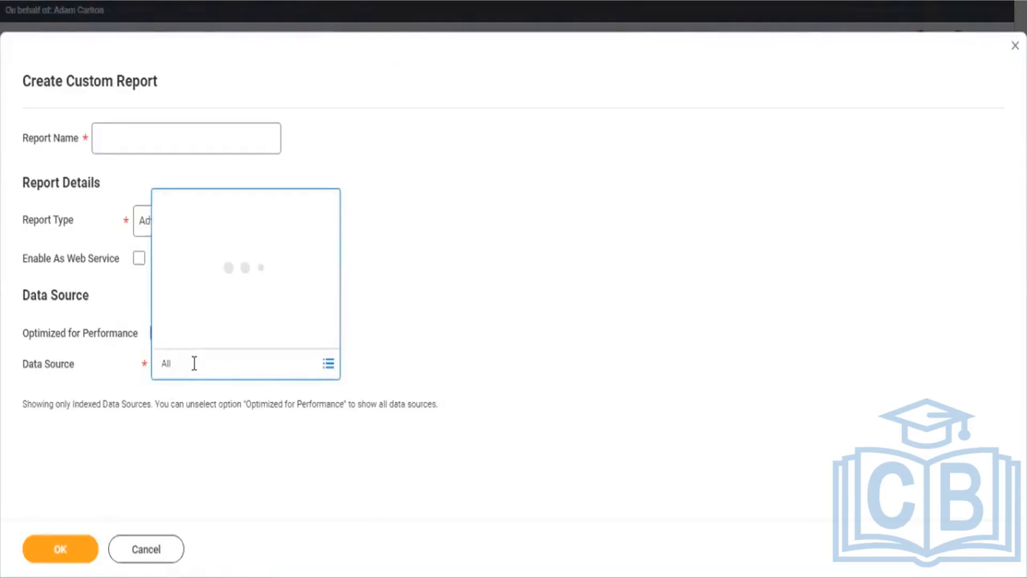
{"action": "key", "text": "BackSpace"}
{"action": "key", "text": "BackSpace"}
{"action": "key", "text": "BackSpace"}
{"action": "type", "text": "worke"}
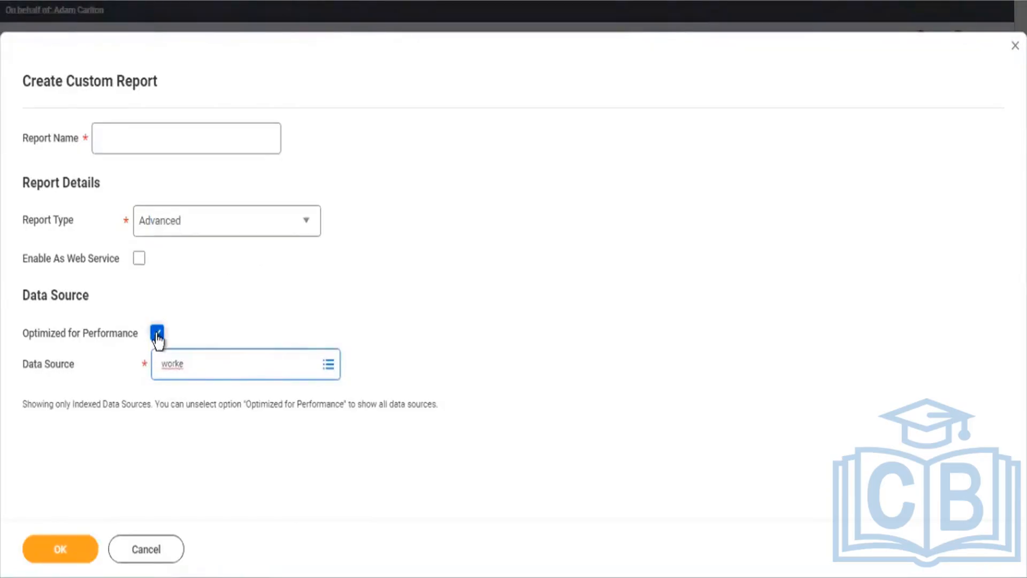
{"action": "key", "text": "Return"}
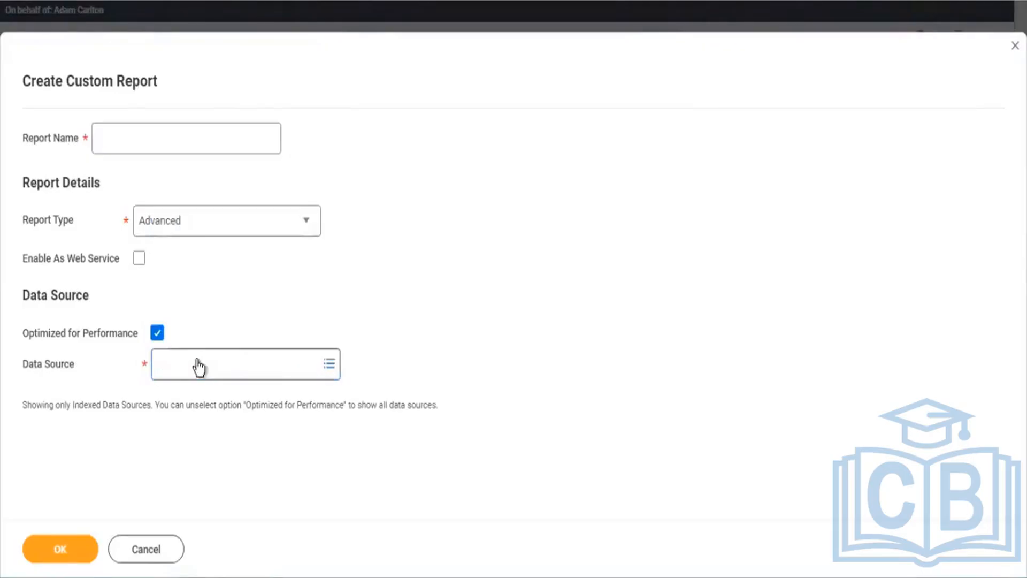
{"action": "left_click", "coordinate": [157, 334]}
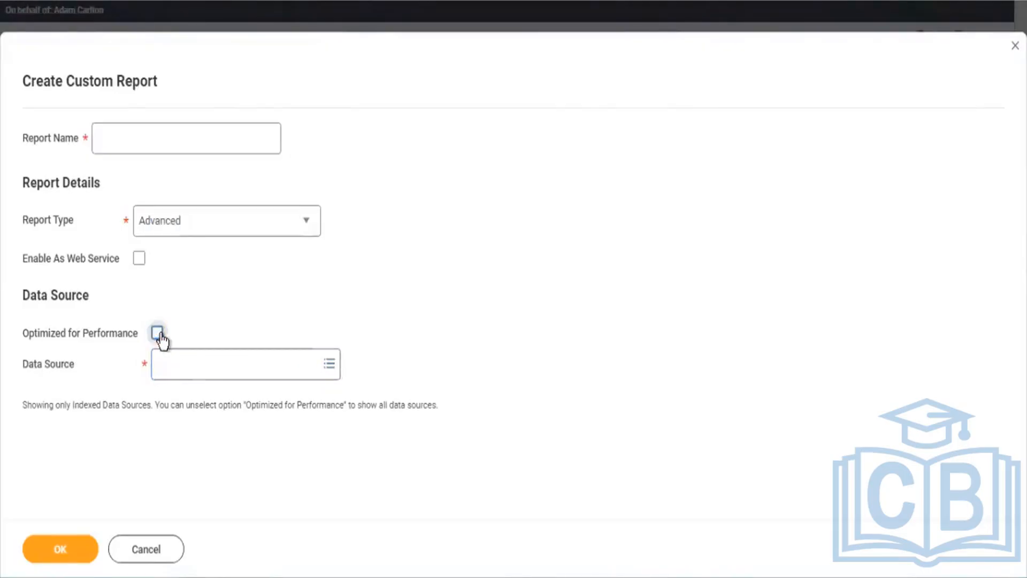
{"action": "left_click", "coordinate": [184, 371]}
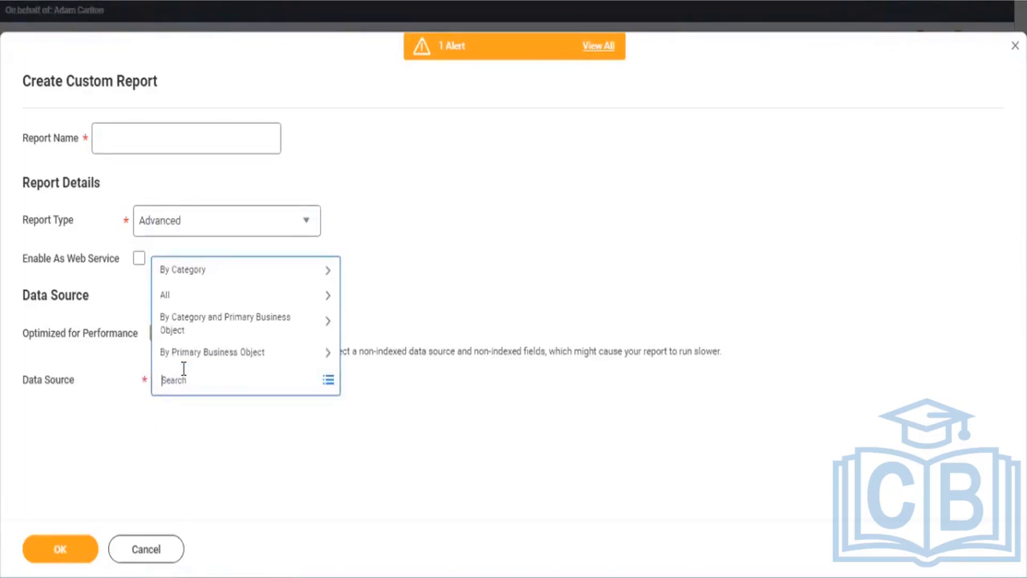
{"action": "type", "text": "All workers"}
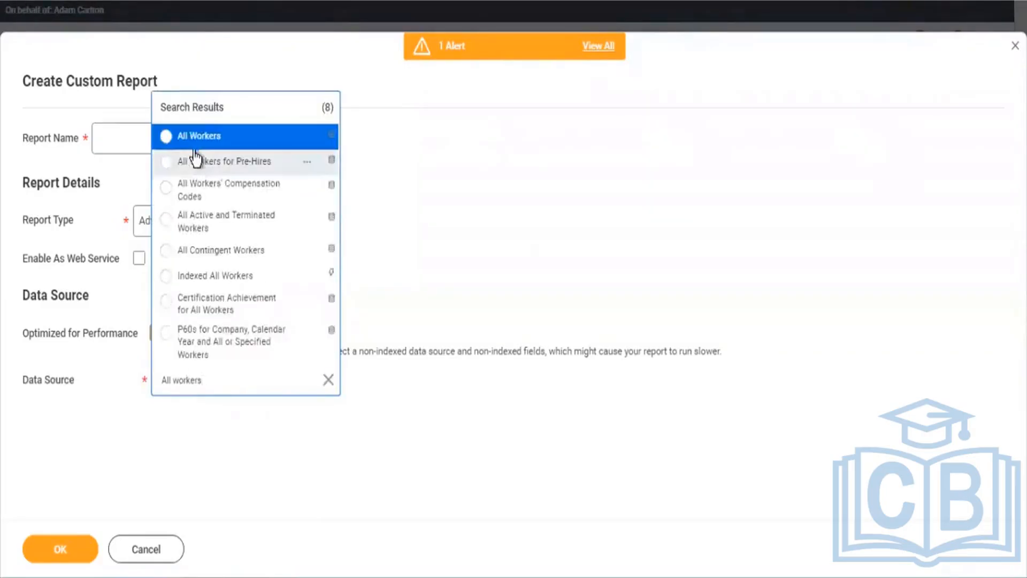
{"action": "left_click", "coordinate": [196, 147]}
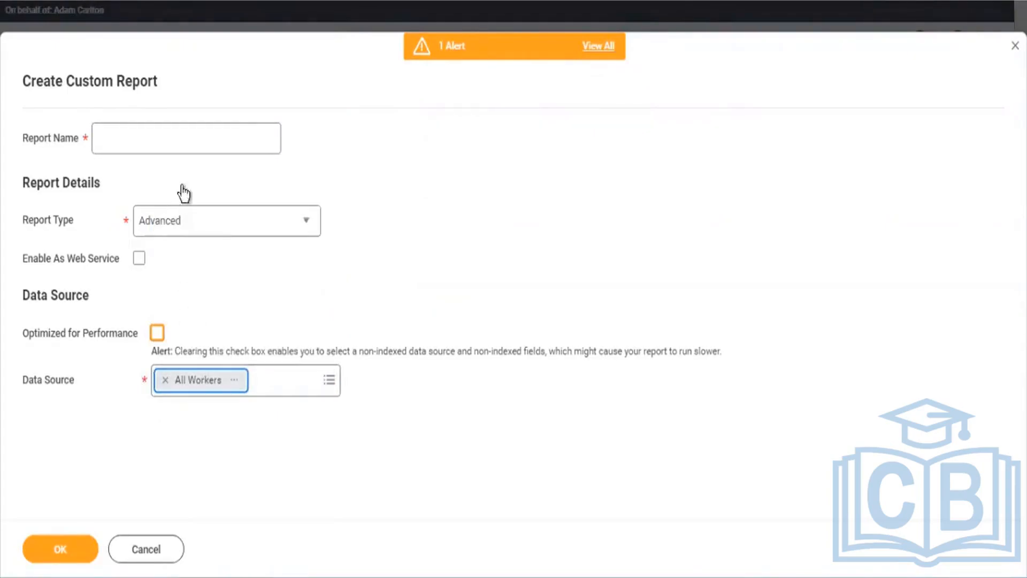
Step: Name the report 'CR - Employee - Retirees'
{"action": "left_click", "coordinate": [163, 141]}
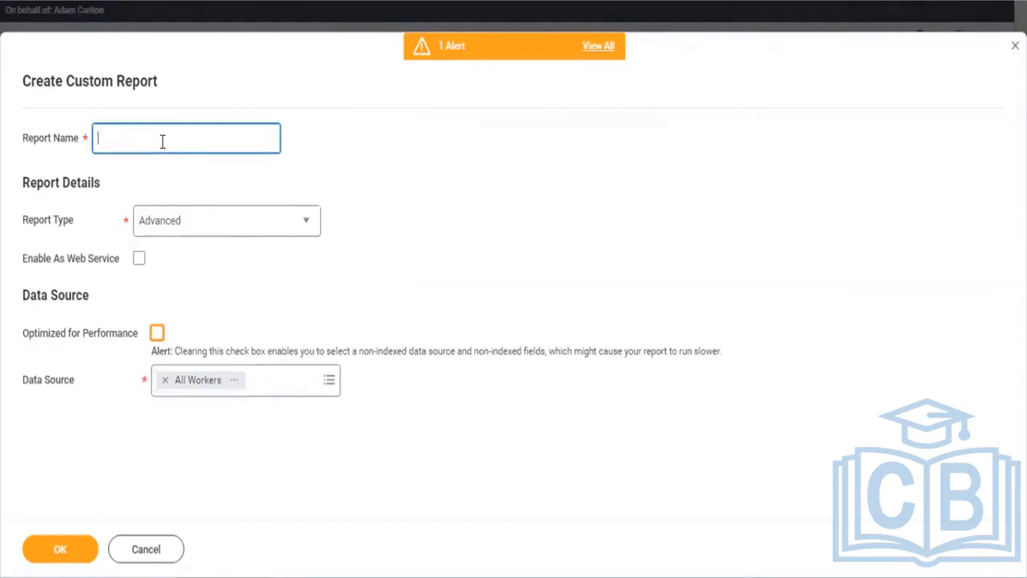
{"action": "type", "text": "CR"}
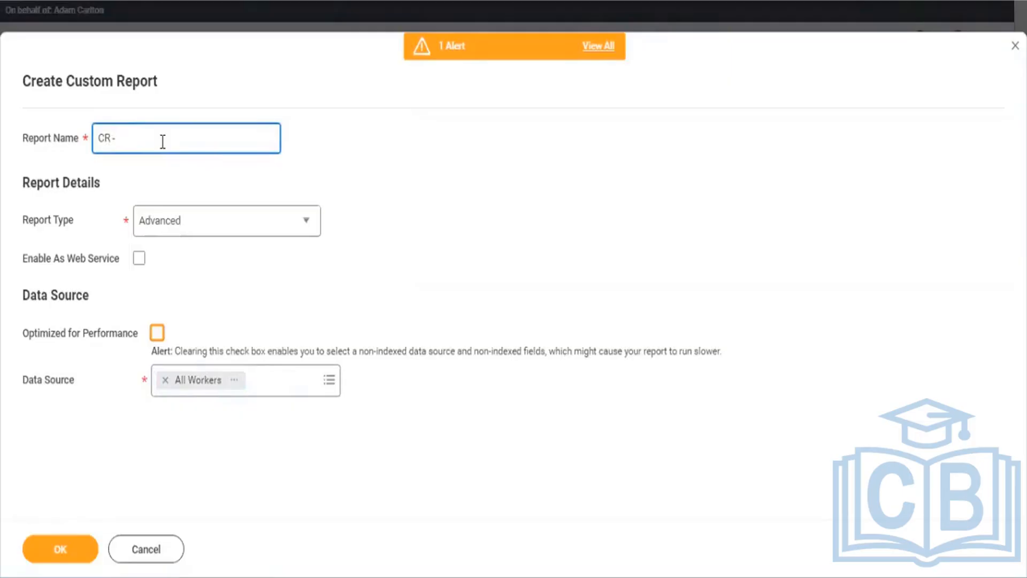
{"action": "type", "text": " - Employy"}
{"action": "type", "text": "ee - Retirees"}
{"action": "left_click", "coordinate": [149, 454]}
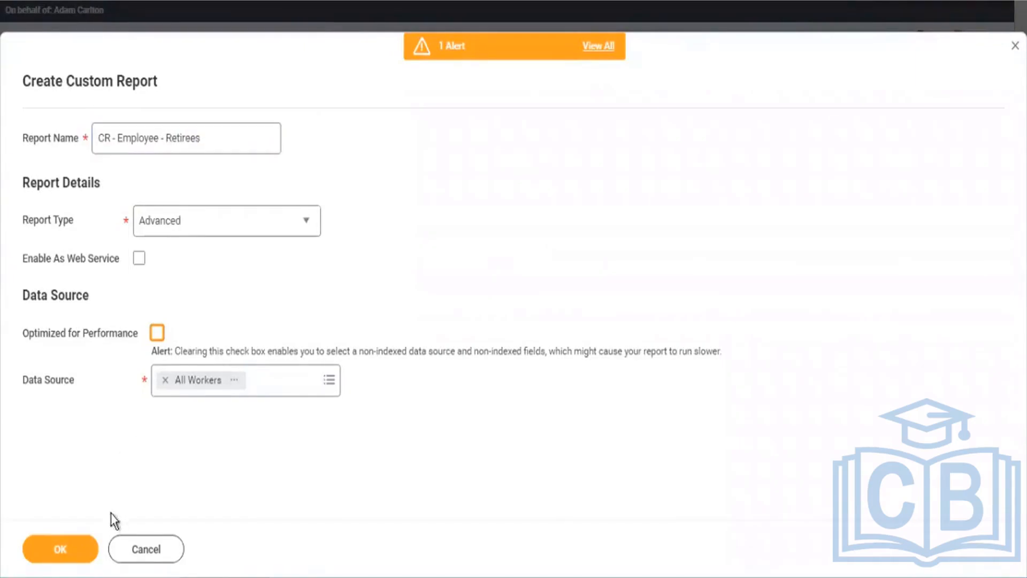
Step: Create the report and add an instance filter condition on the Is Retiree field
{"action": "left_click", "coordinate": [80, 550]}
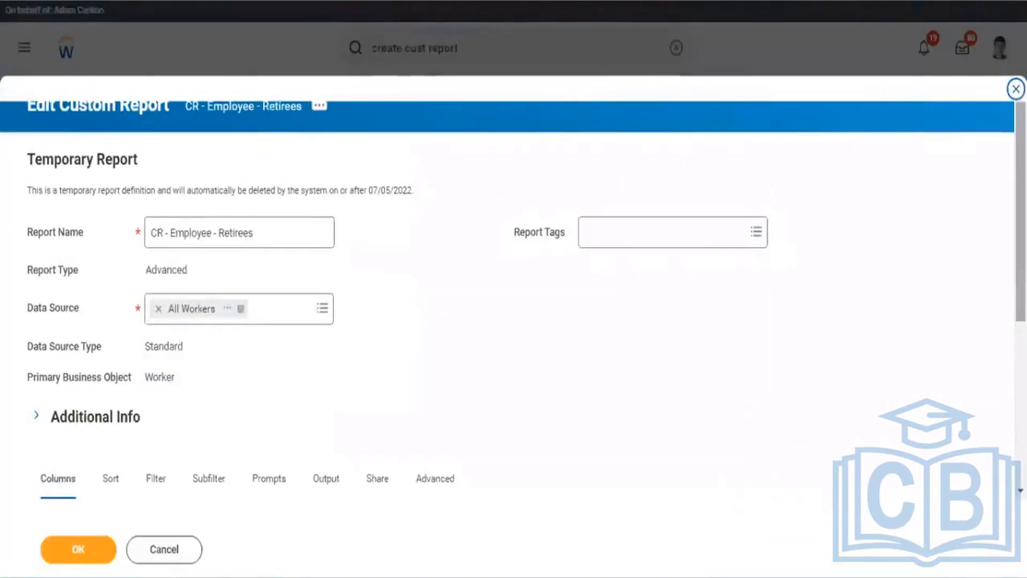
{"action": "scroll", "coordinate": [699, 184], "scroll_direction": "down", "scroll_amount": 5}
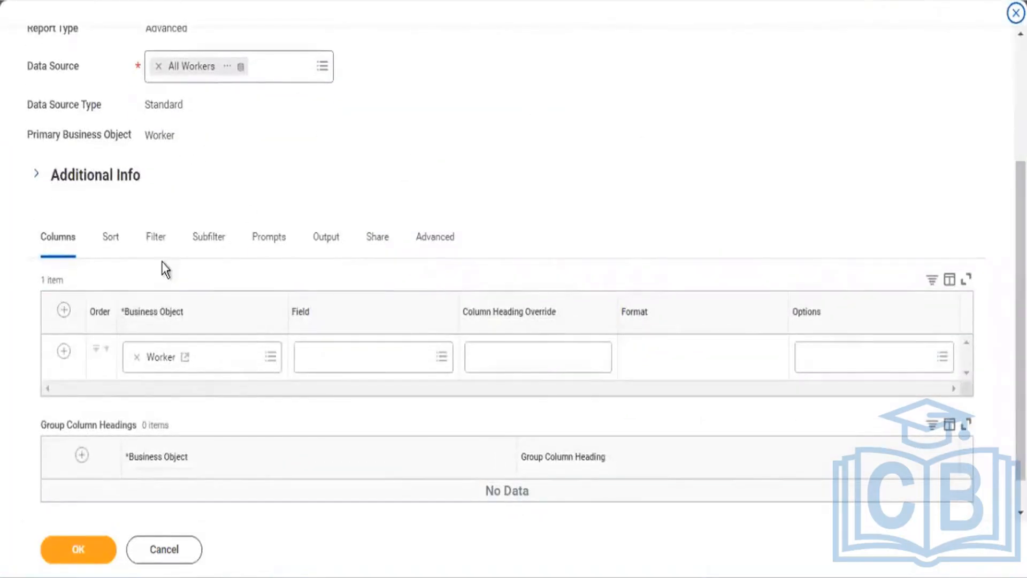
{"action": "left_click", "coordinate": [154, 238]}
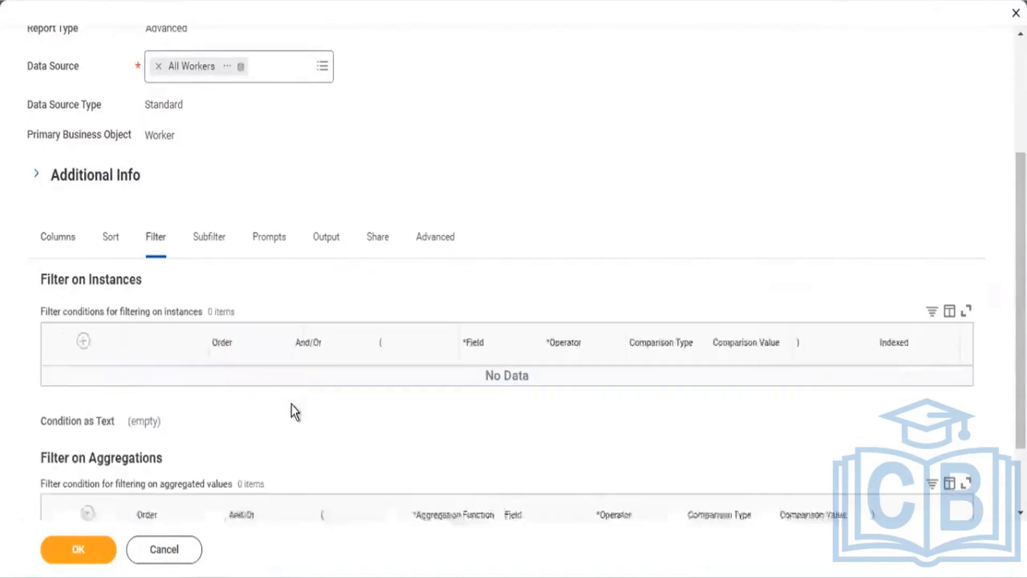
{"action": "left_click", "coordinate": [67, 343]}
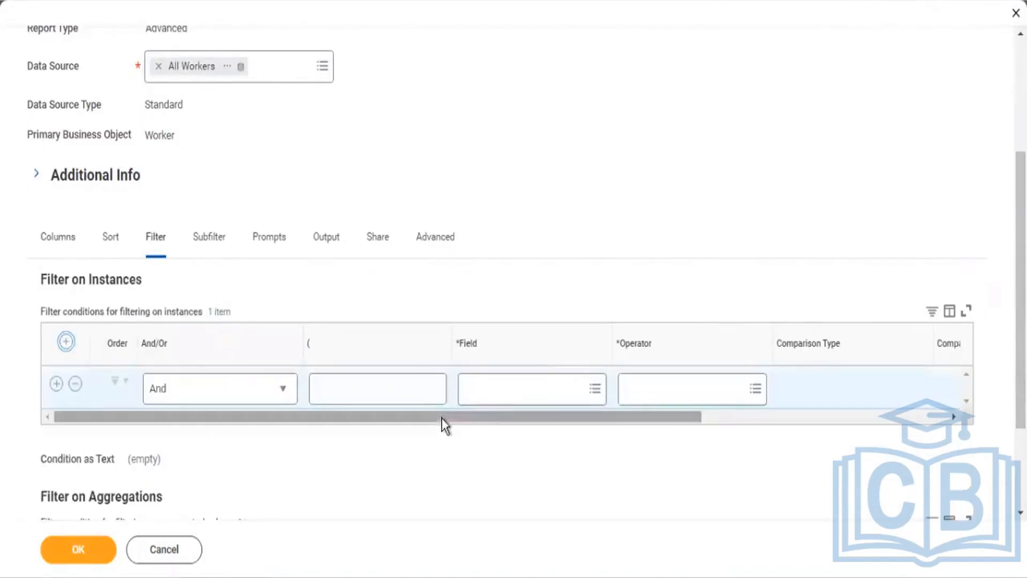
{"action": "left_click", "coordinate": [504, 390]}
{"action": "type", "text": "retiree"}
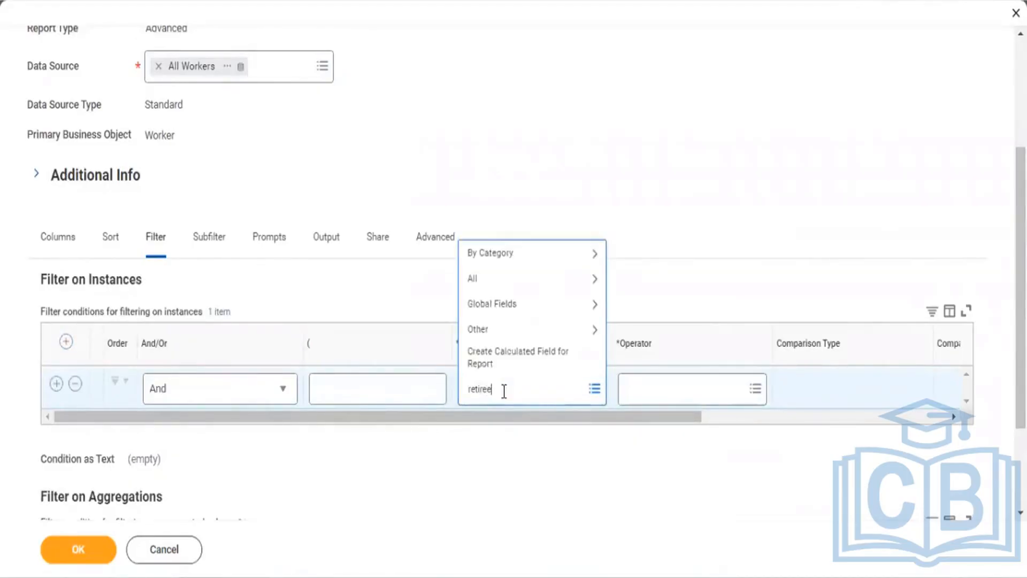
{"action": "key", "text": "Return"}
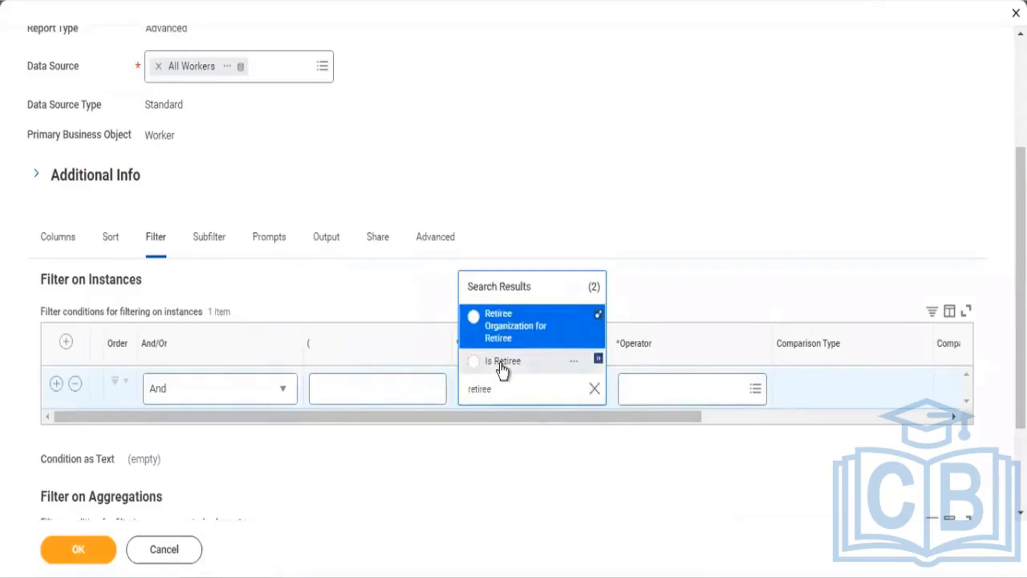
{"action": "left_click", "coordinate": [501, 364]}
{"action": "left_click", "coordinate": [655, 396]}
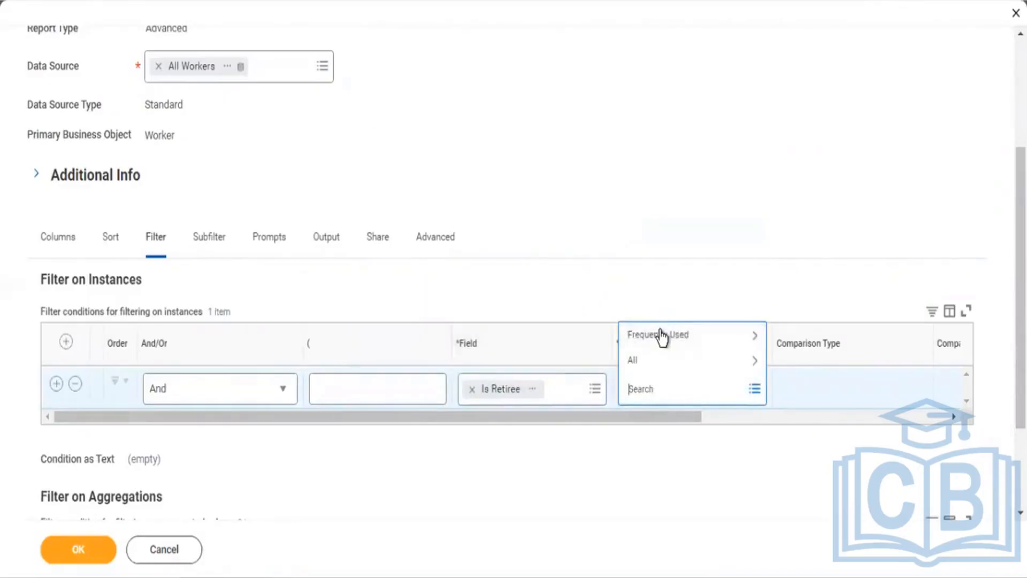
Step: Set the filter operator to equal to with a checked (true) comparison value
{"action": "left_click", "coordinate": [662, 335]}
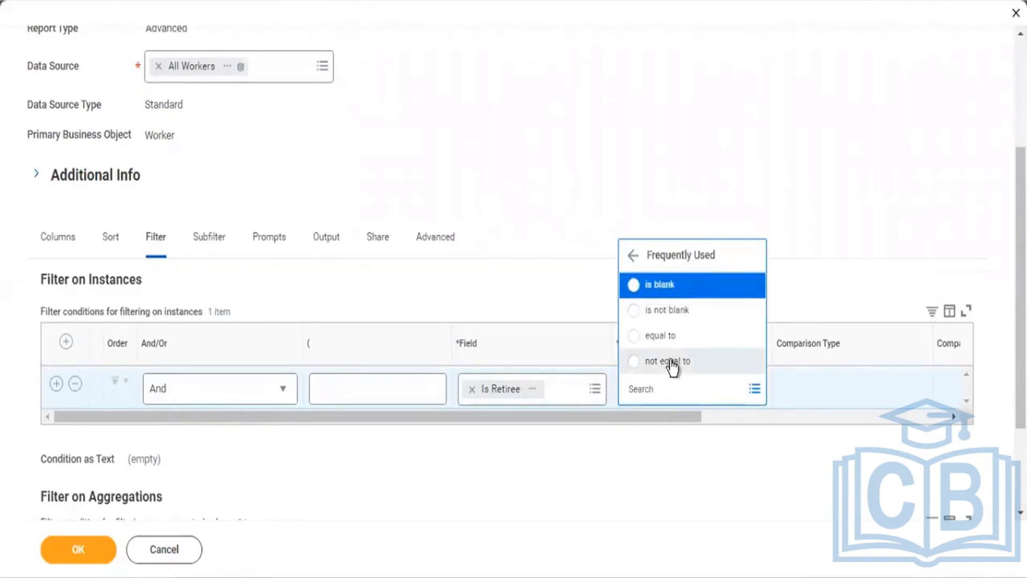
{"action": "left_click", "coordinate": [663, 339]}
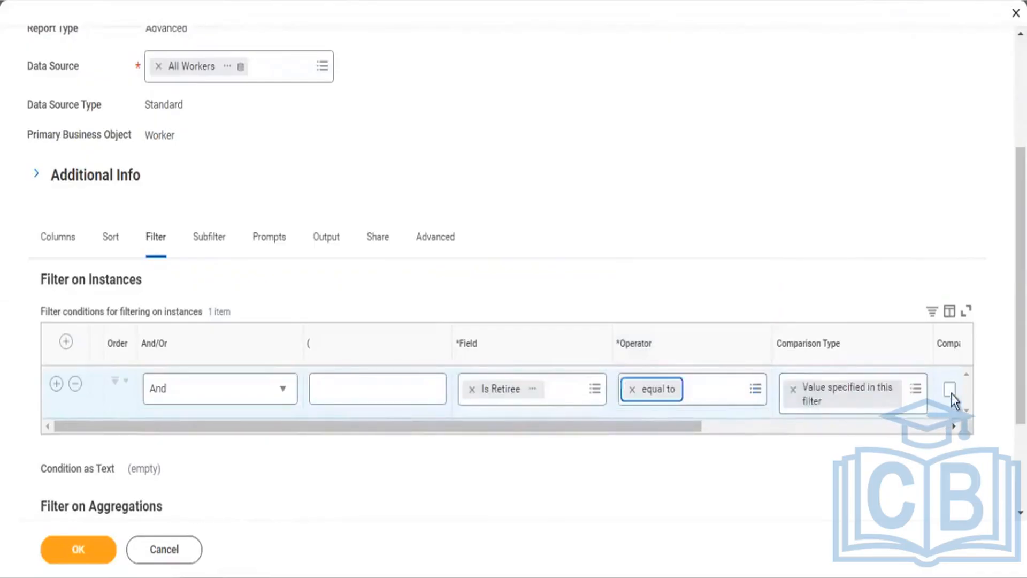
{"action": "left_click", "coordinate": [950, 391]}
{"action": "left_click", "coordinate": [951, 390]}
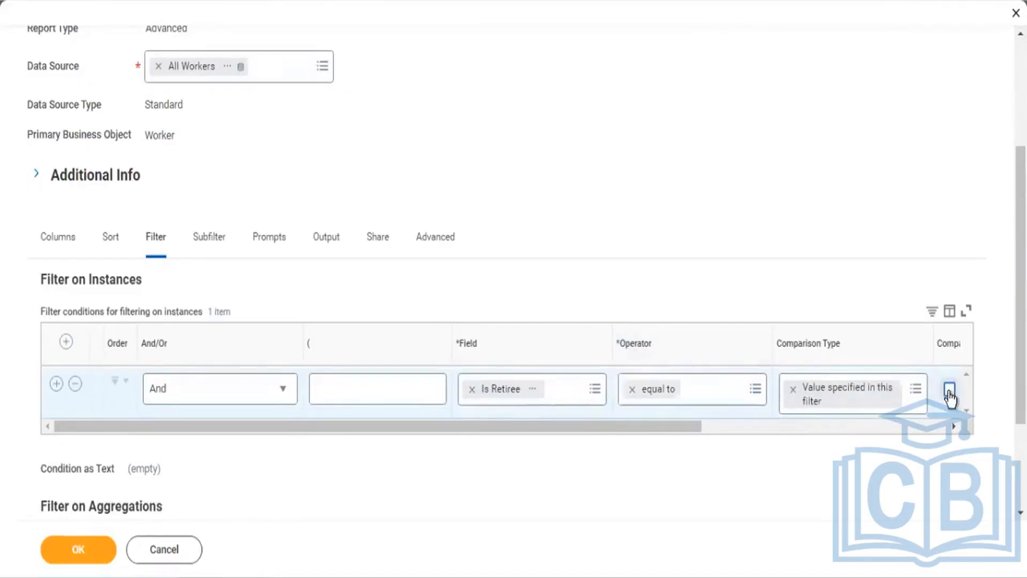
{"action": "left_click", "coordinate": [949, 393]}
Step: Add Employee ID and Employee Type as the first two report columns
{"action": "left_click", "coordinate": [67, 238]}
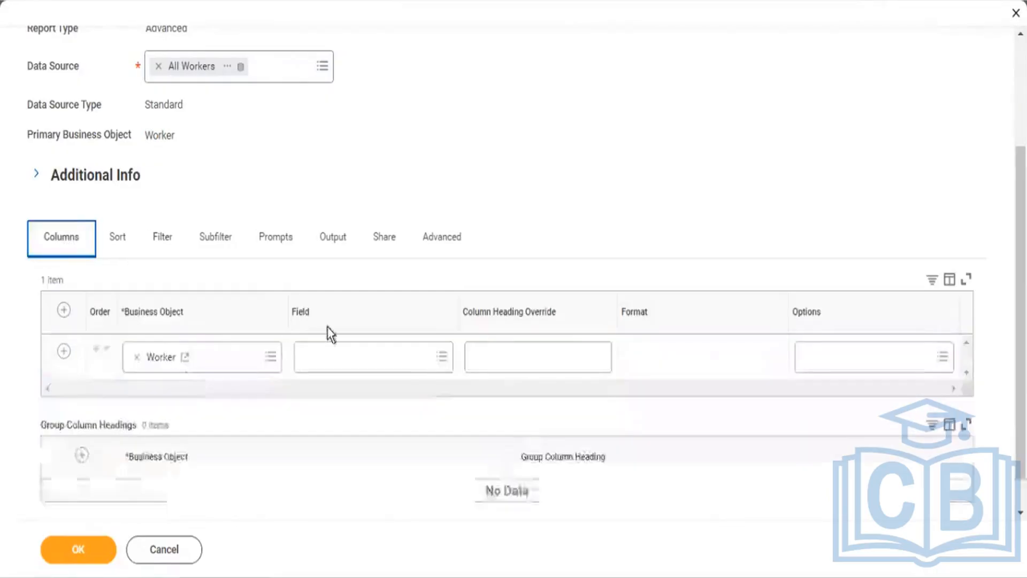
{"action": "left_click", "coordinate": [341, 358]}
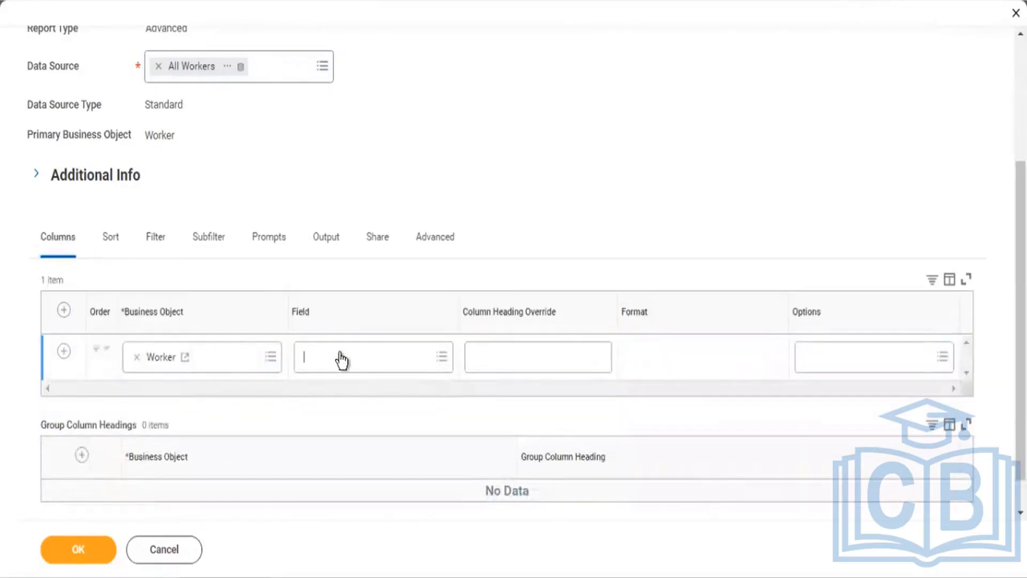
{"action": "type", "text": "Emplo"}
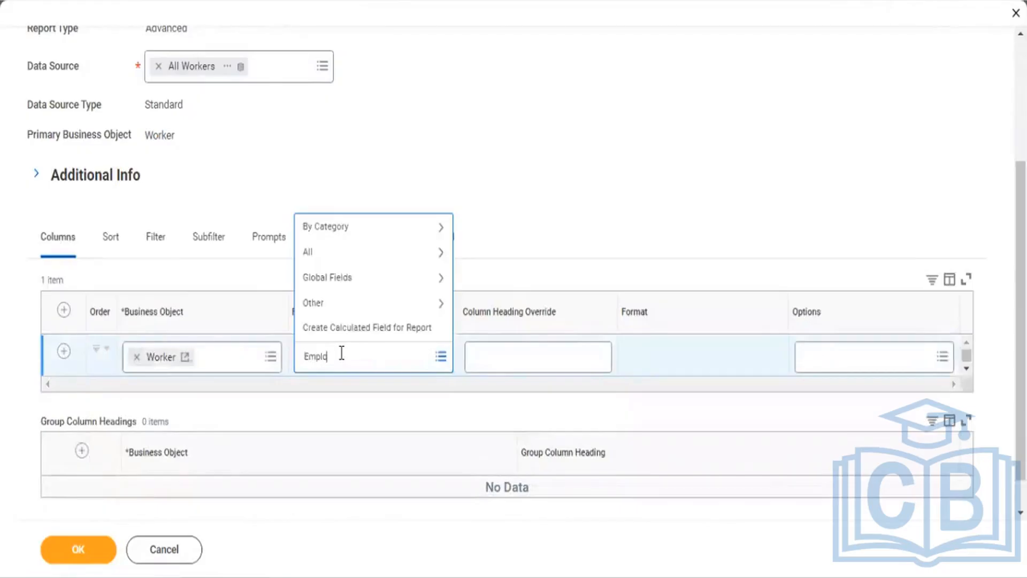
{"action": "type", "text": "yee"}
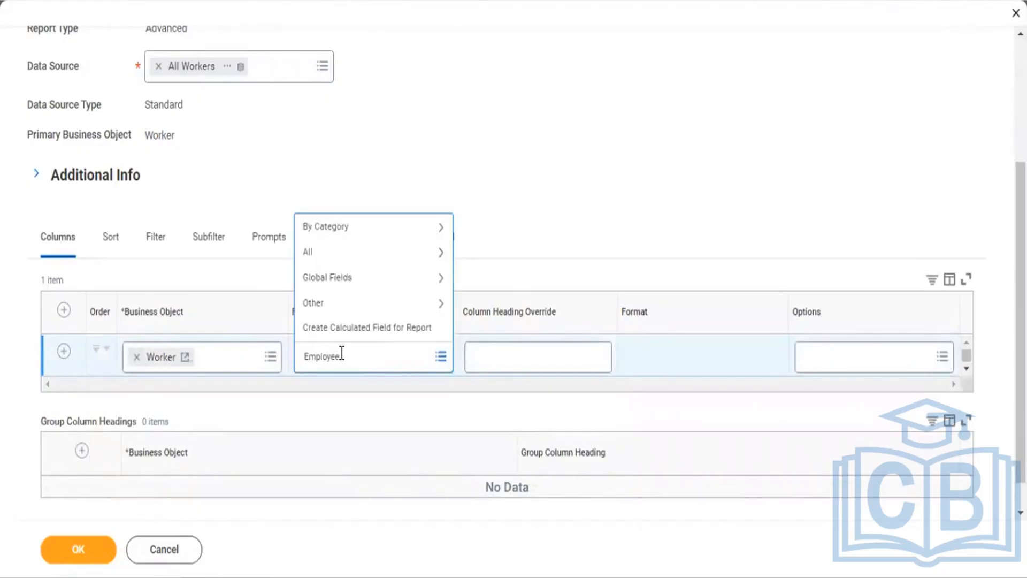
{"action": "type", "text": " ID"}
{"action": "key", "text": "Return"}
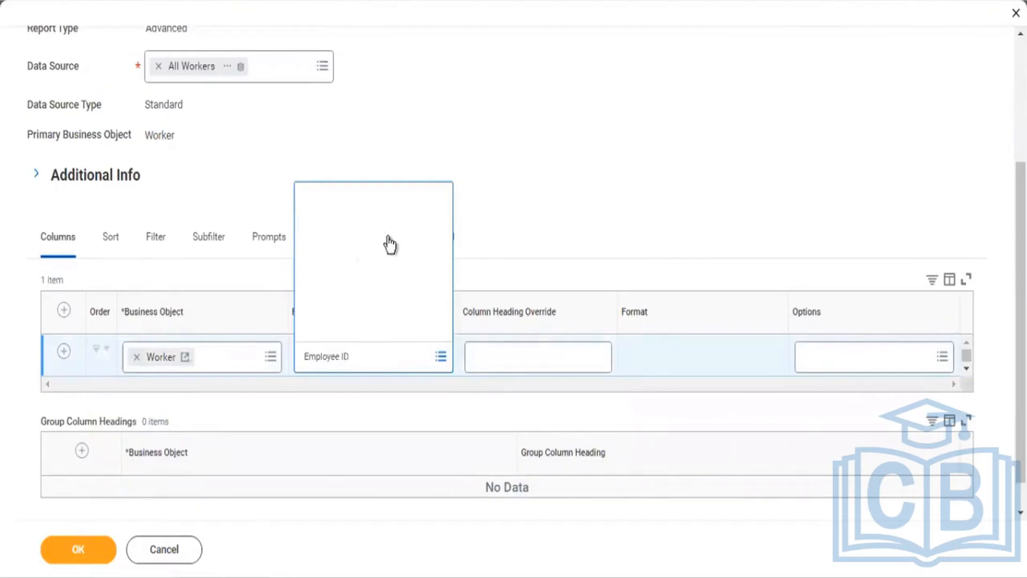
{"action": "left_click", "coordinate": [331, 201]}
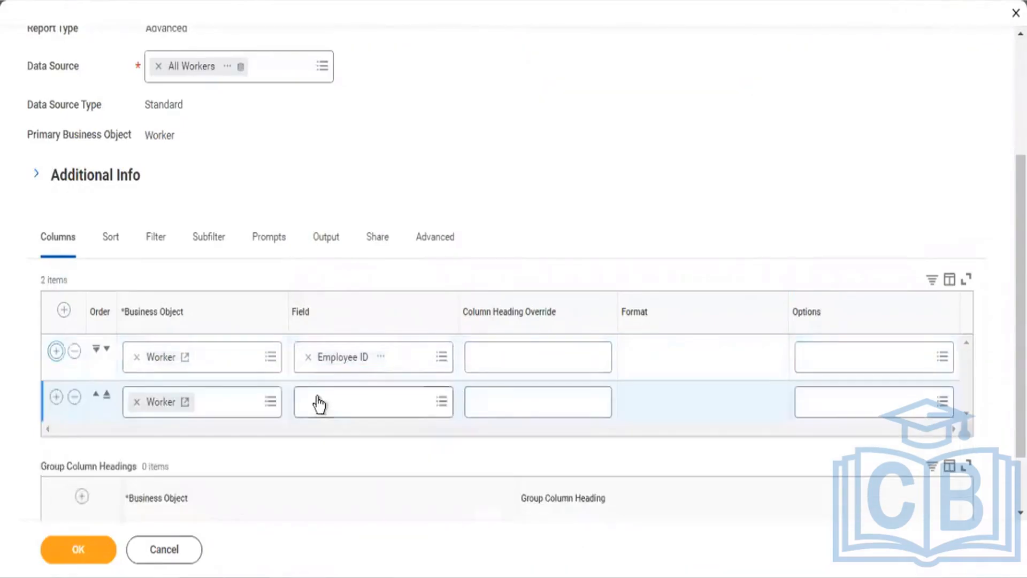
{"action": "left_click", "coordinate": [319, 402]}
{"action": "type", "text": "Employee"}
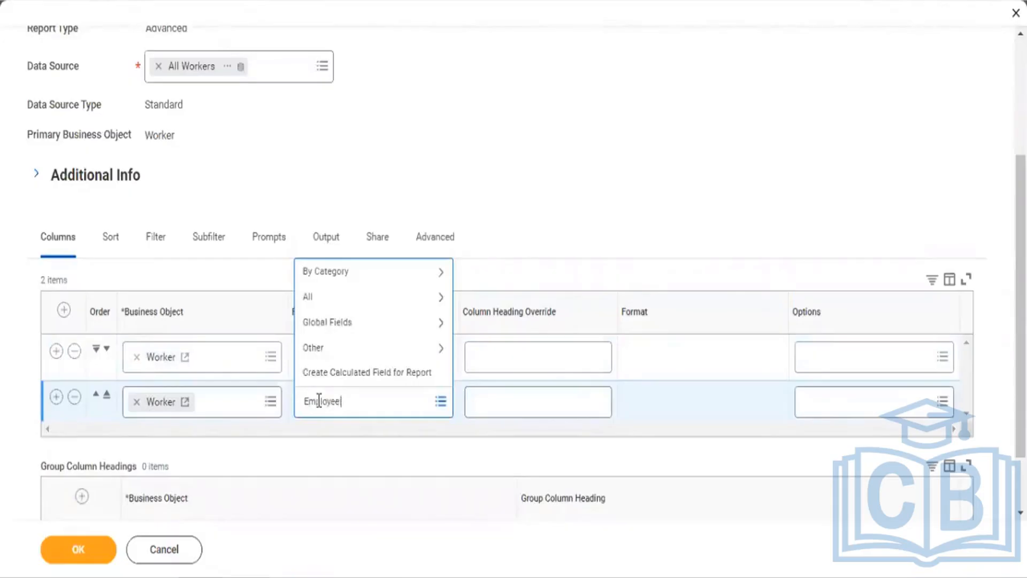
{"action": "key", "text": "BackSpace"}
{"action": "key", "text": "BackSpace"}
{"action": "key", "text": "BackSpace"}
{"action": "key", "text": "BackSpace"}
{"action": "key", "text": "BackSpace"}
{"action": "key", "text": "BackSpace"}
{"action": "type", "text": "plye"}
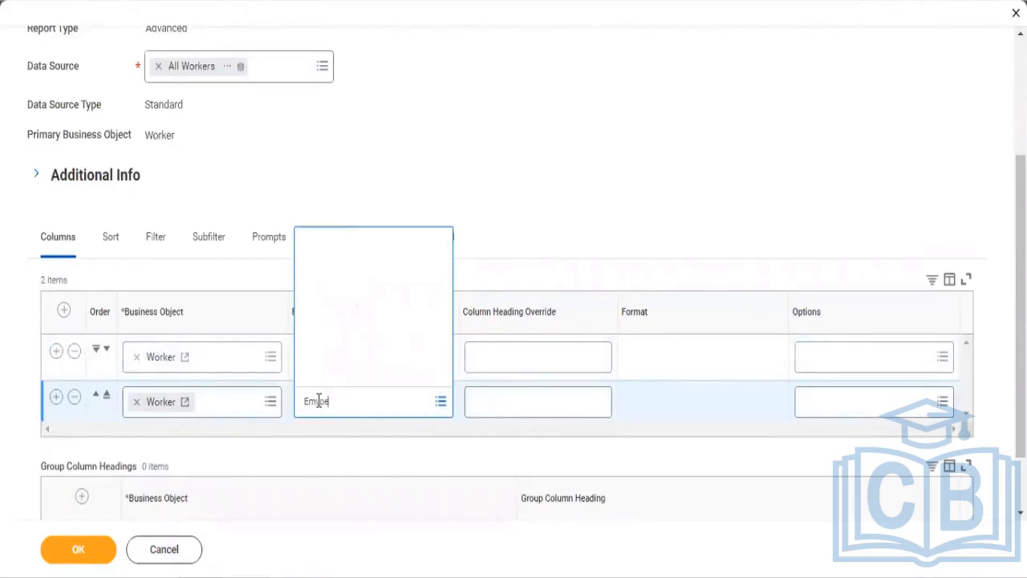
{"action": "key", "text": "Return"}
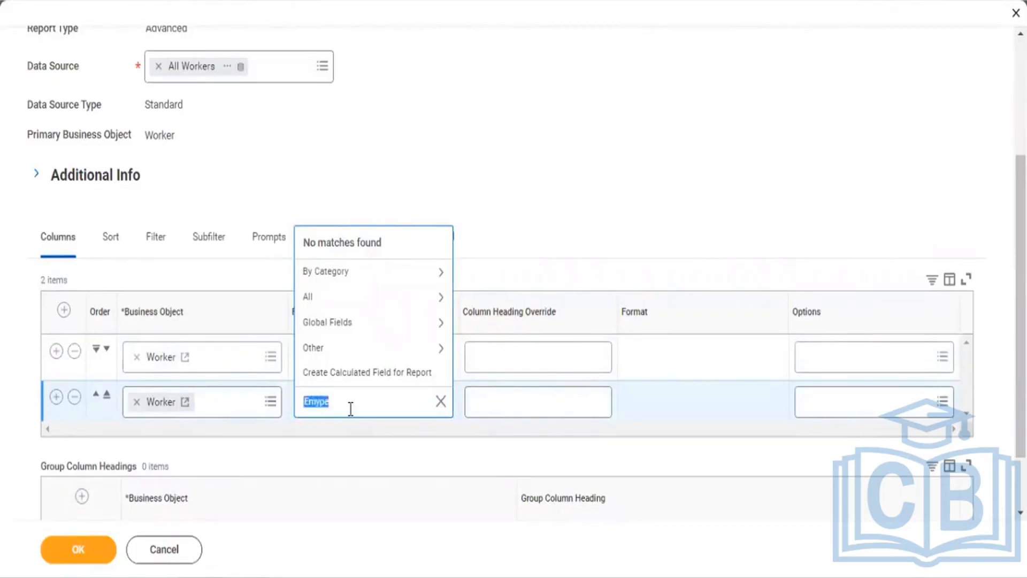
{"action": "type", "text": "Employee Type"}
{"action": "key", "text": "Return"}
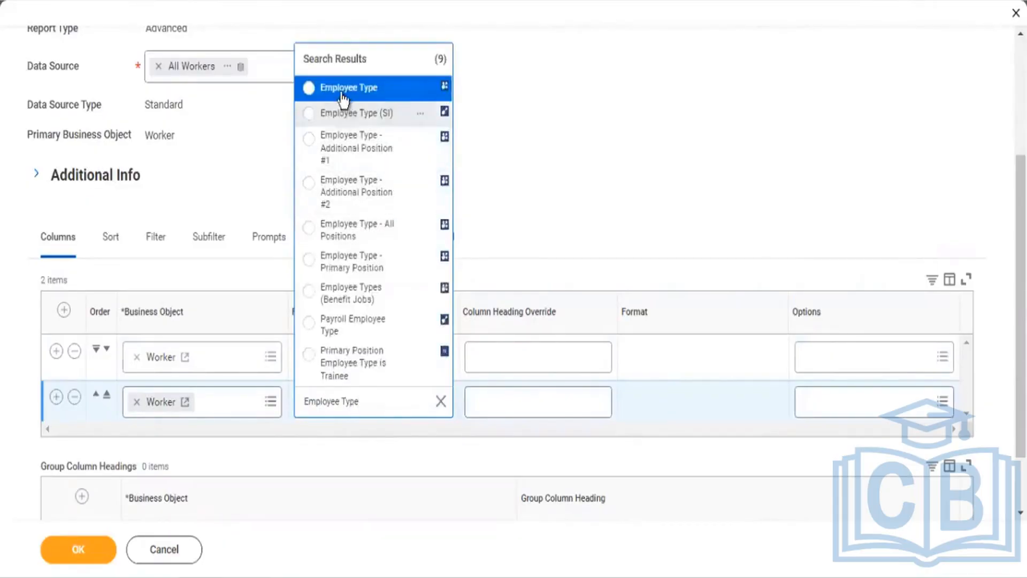
{"action": "left_click", "coordinate": [345, 92]}
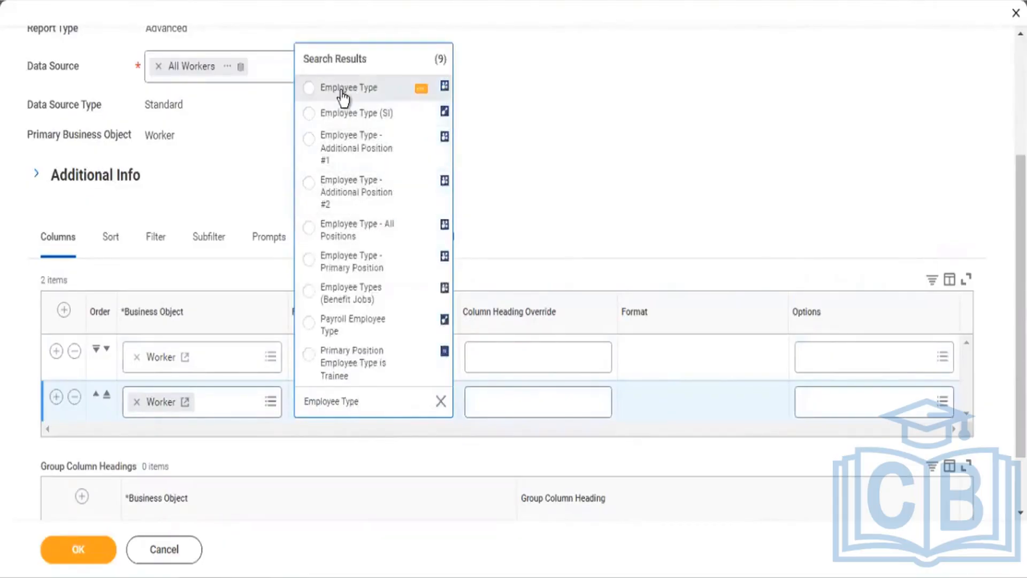
Step: Add Full Legal Name and Is Retiree as the third and fourth columns, then confirm
{"action": "left_click", "coordinate": [55, 397]}
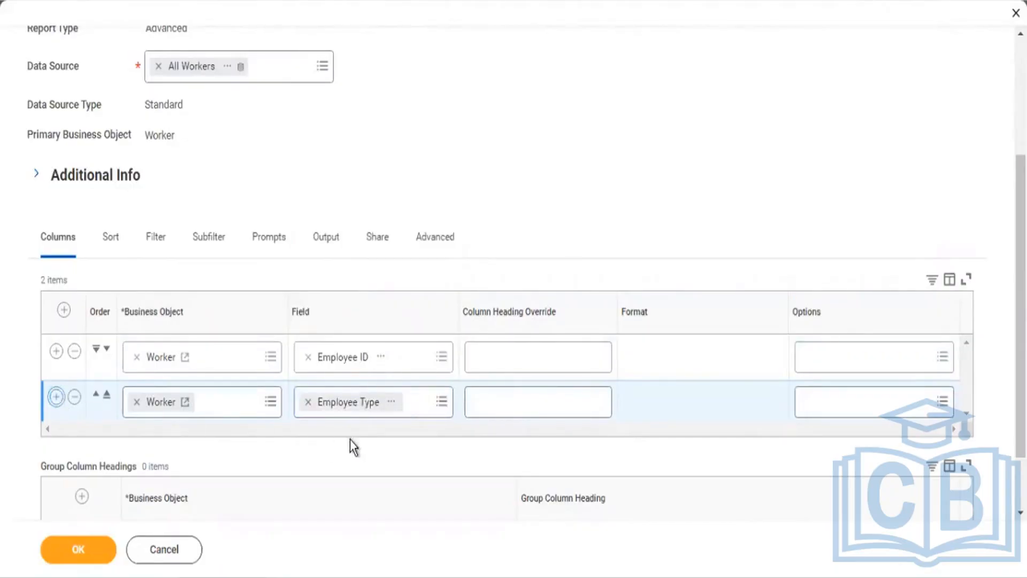
{"action": "left_click", "coordinate": [330, 452]}
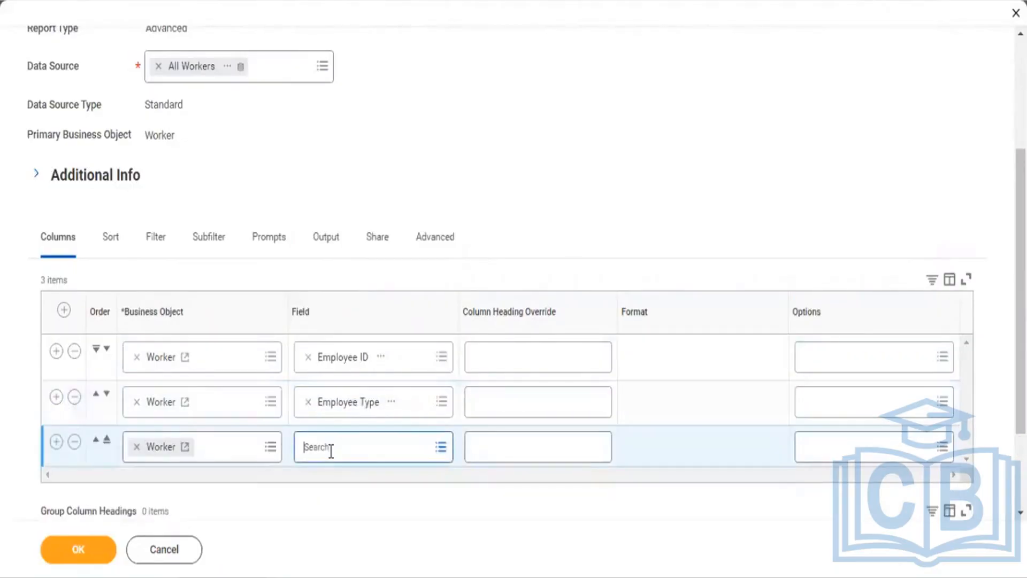
{"action": "type", "text": "Full"}
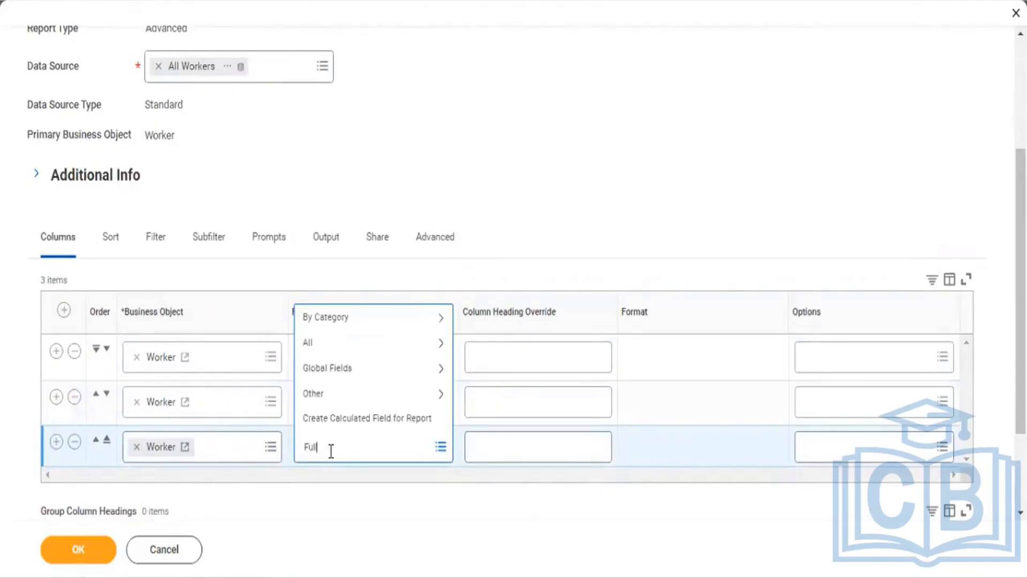
{"action": "type", "text": " name"}
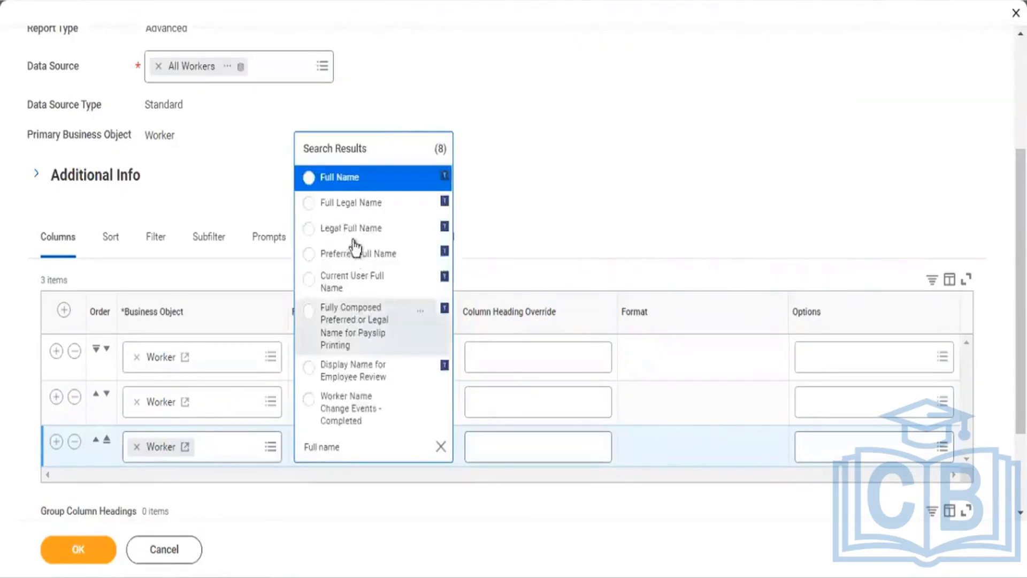
{"action": "left_click", "coordinate": [347, 206]}
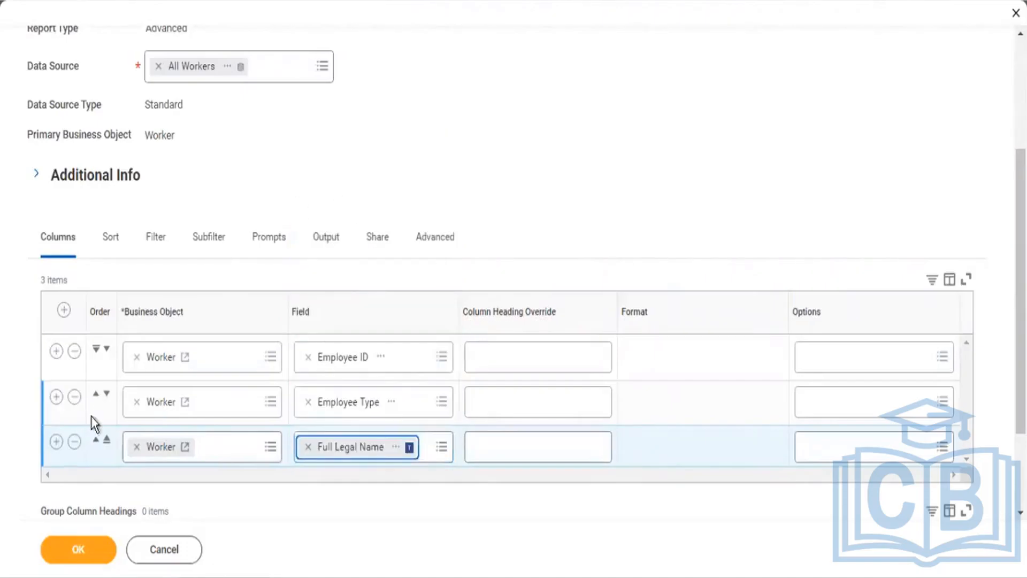
{"action": "left_click", "coordinate": [56, 442]}
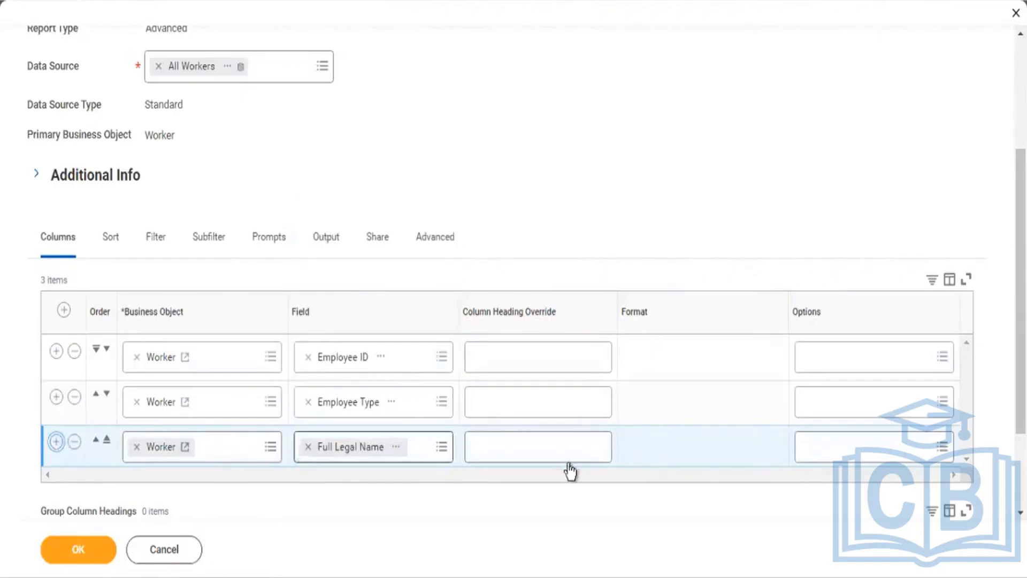
{"action": "scroll", "coordinate": [481, 375], "scroll_direction": "down", "scroll_amount": 3}
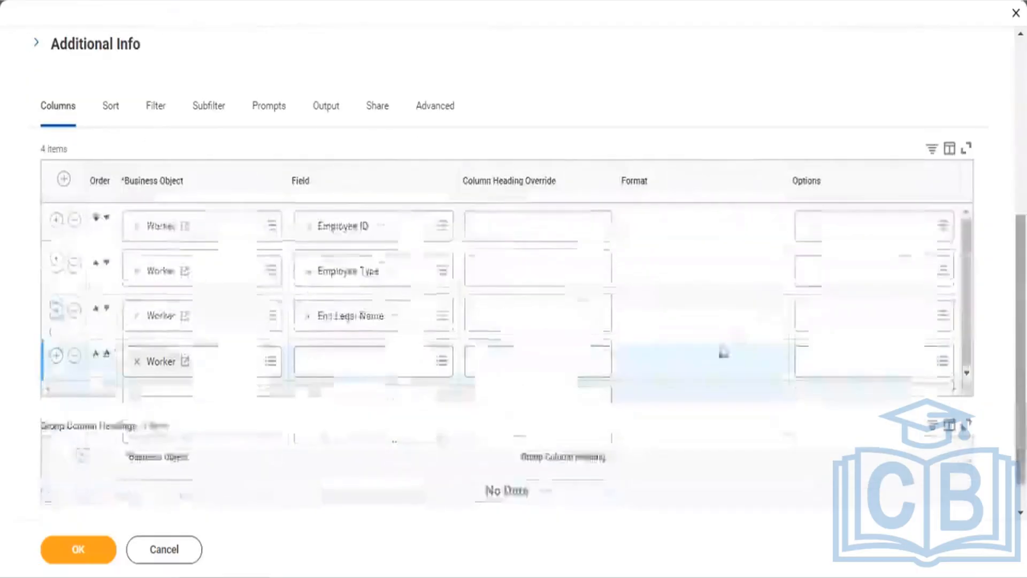
{"action": "left_click", "coordinate": [359, 364]}
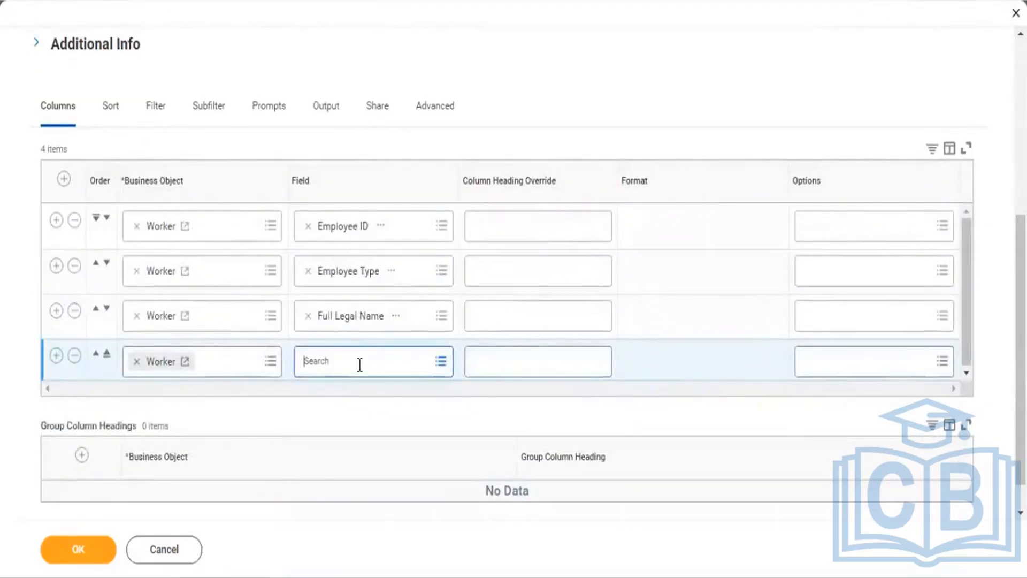
{"action": "type", "text": "is r"}
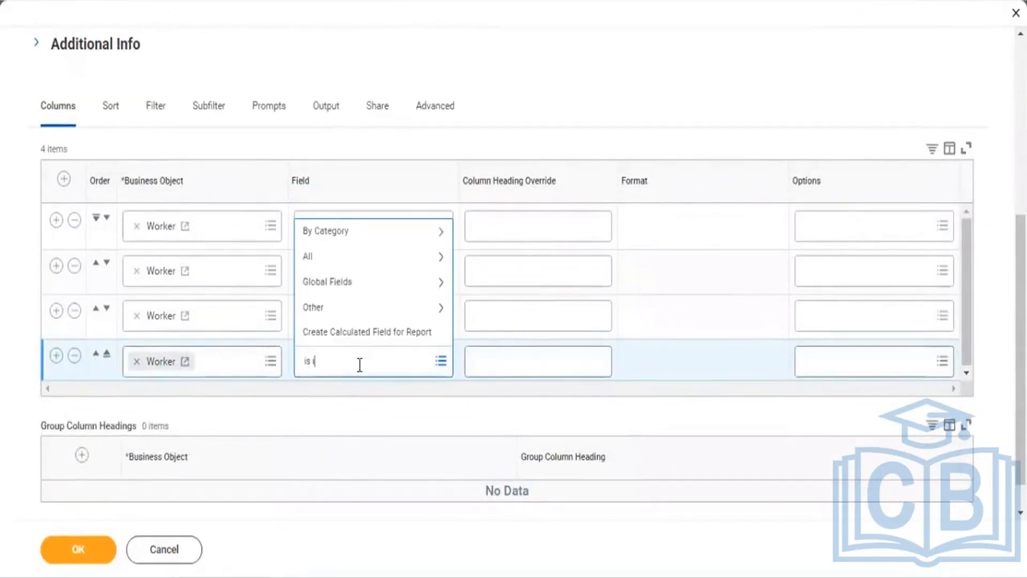
{"action": "type", "text": "etiree"}
{"action": "key", "text": "Return"}
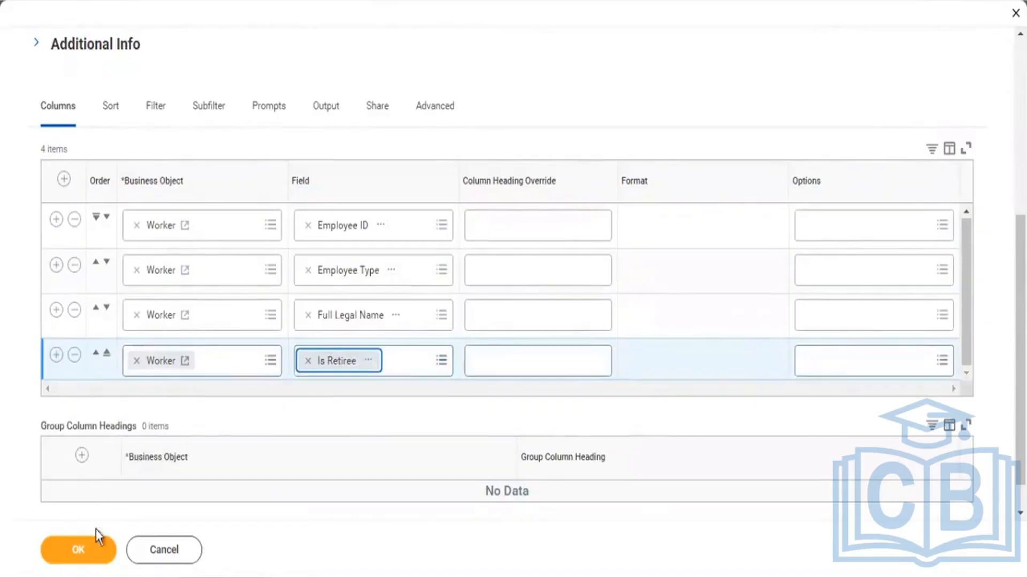
{"action": "left_click", "coordinate": [76, 550]}
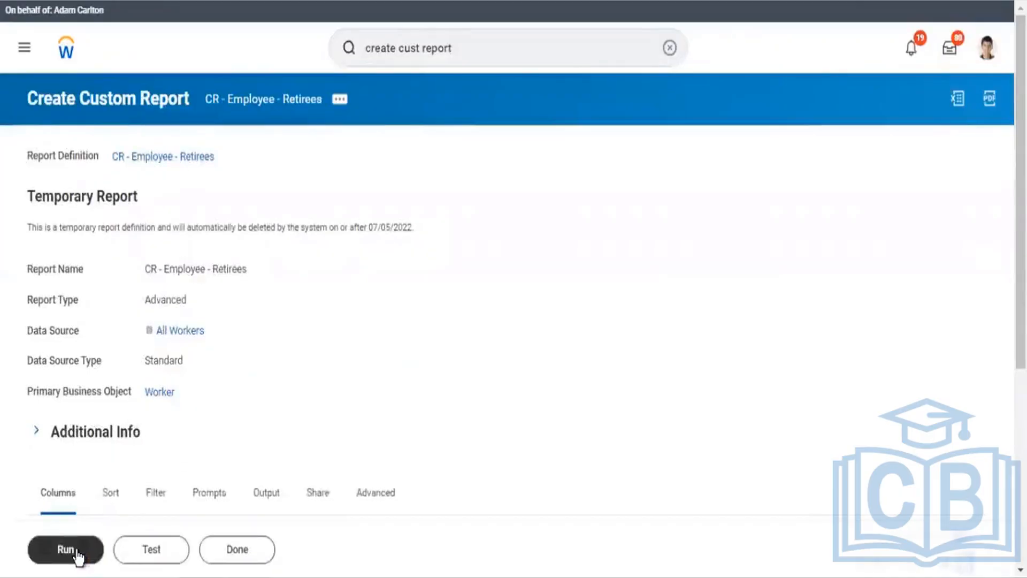
Step: Run CR - Employee - Retirees to list its 2 retirees, both Yes under Is Retiree
{"action": "left_click", "coordinate": [76, 553]}
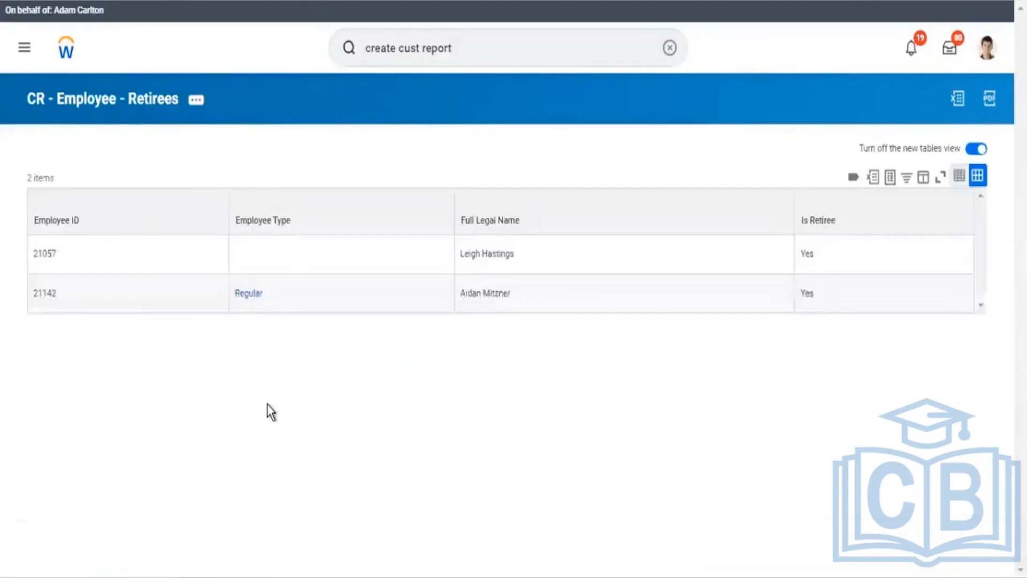
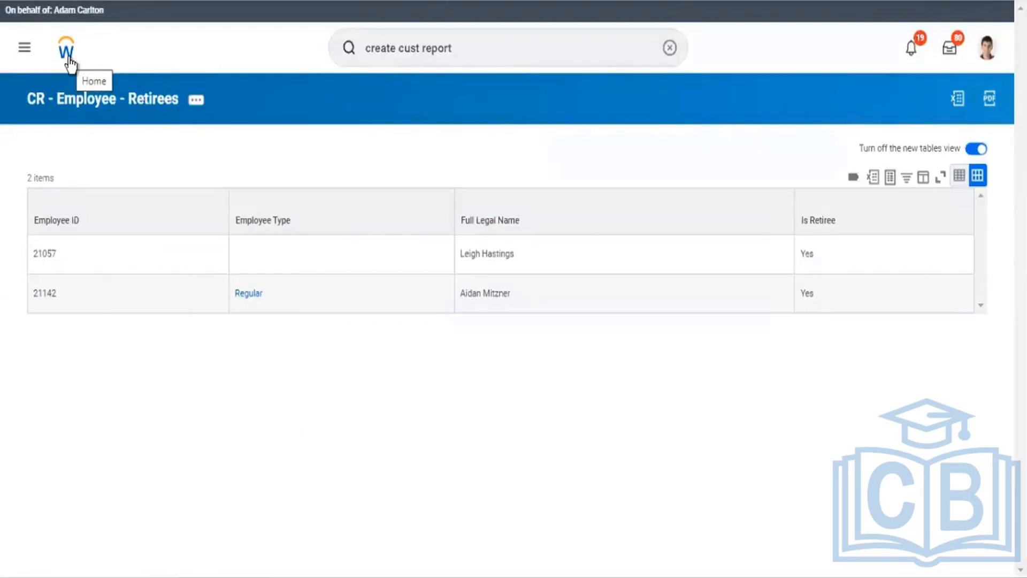
Step: Switch to the Workday Reporting_Class notes in Word and scroll to the top
{"action": "key", "text": "alt+Tab"}
{"action": "left_click_drag", "start_coordinate": [1020, 193], "coordinate": [1021, 154]}
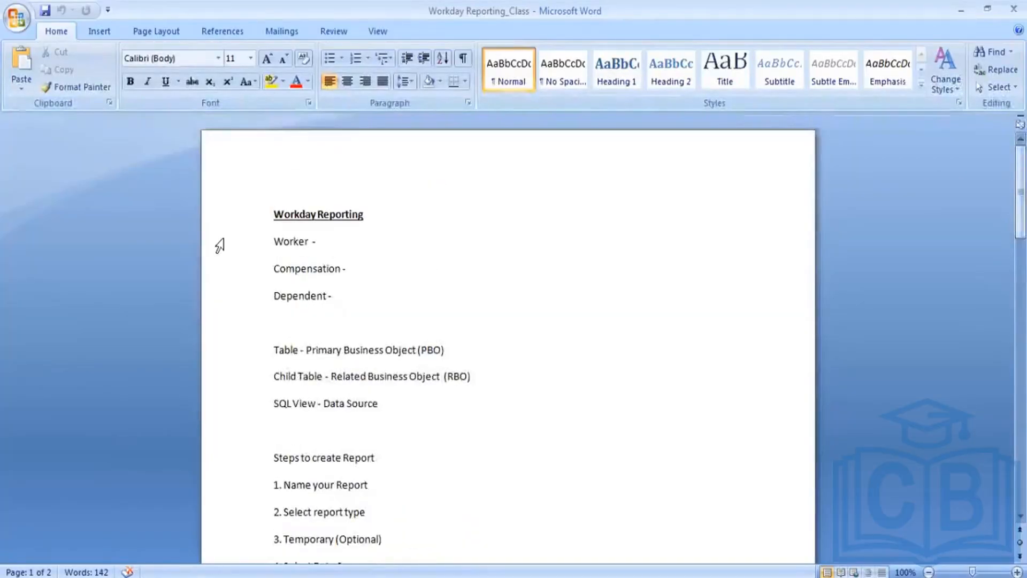
Step: Delete all notes from 'Worker -' to the end of the document
{"action": "left_click_drag", "start_coordinate": [273, 241], "coordinate": [370, 561]}
{"action": "key", "text": "Delete"}
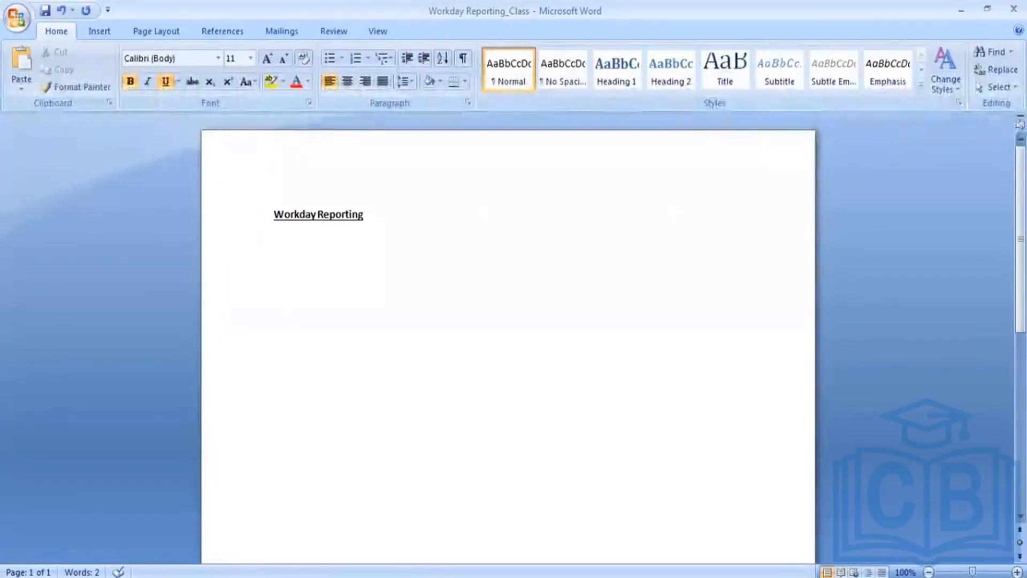
Step: Type 'St' in bold underline on the line under the Workday Reporting heading
{"action": "type", "text": "St"}
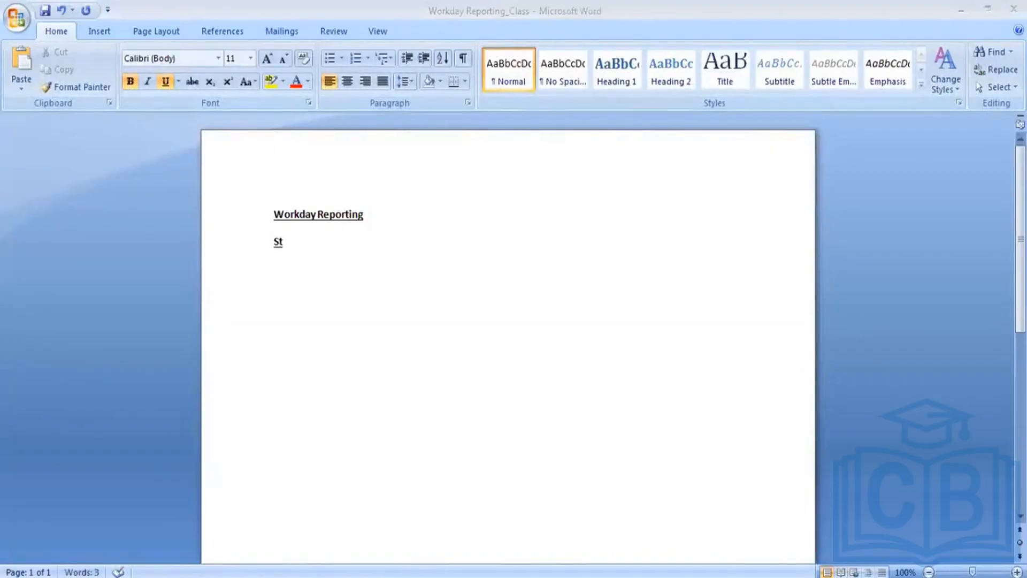
{"action": "mouse_move", "coordinate": [160, 576]}
{"action": "left_click", "coordinate": [314, 246]}
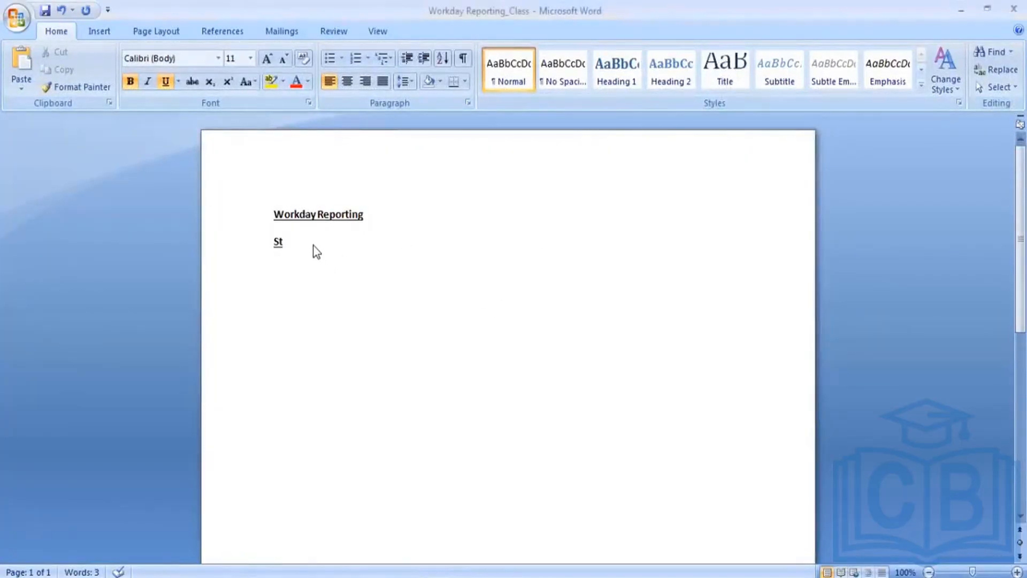
Step: Erase the partial 'St' text under the heading
{"action": "key", "text": "BackSpace"}
{"action": "key", "text": "BackSpace"}
Step: Type 'Xpress O\' as the second line and start a 'Report writ' third line
{"action": "type", "text": "Xpress"}
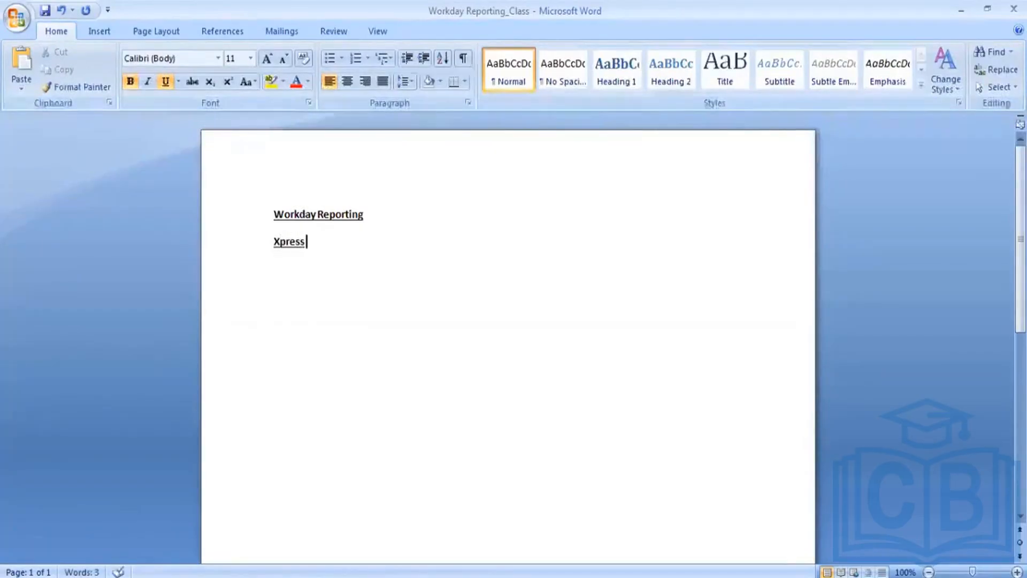
{"action": "type", "text": " O\\"}
{"action": "key", "text": "Return"}
{"action": "type", "text": "R"}
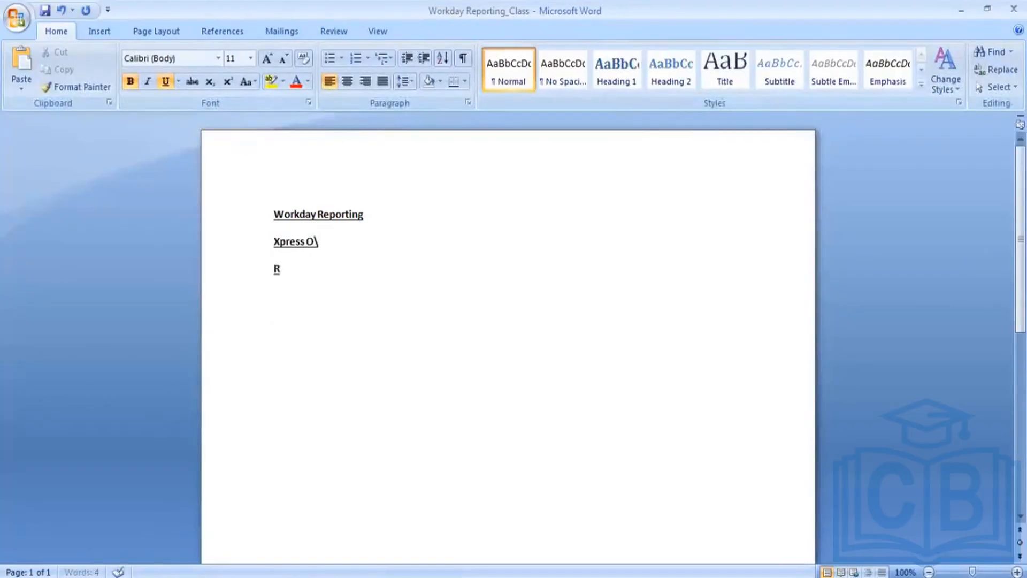
{"action": "type", "text": "eport"}
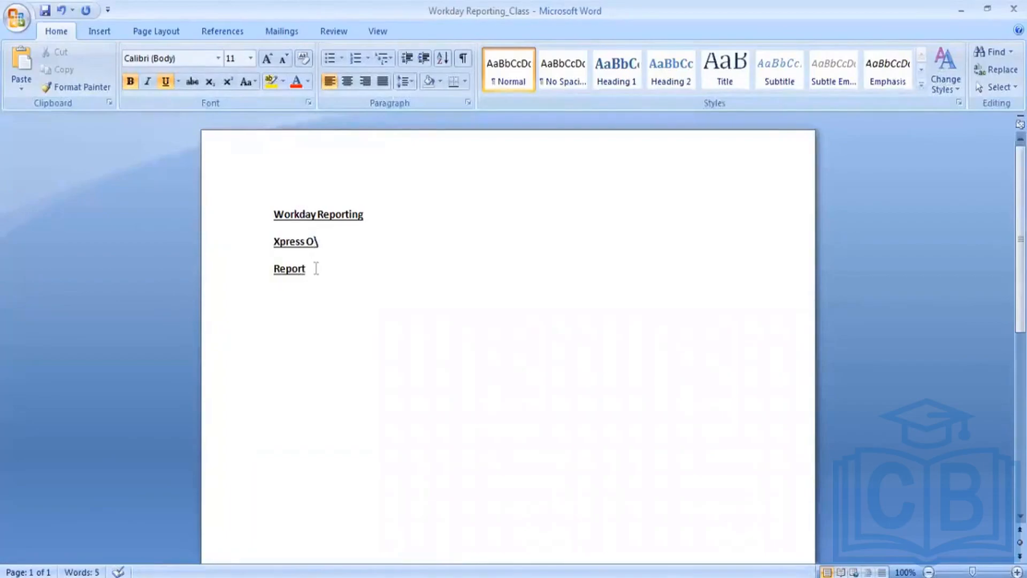
{"action": "type", "text": "wit"}
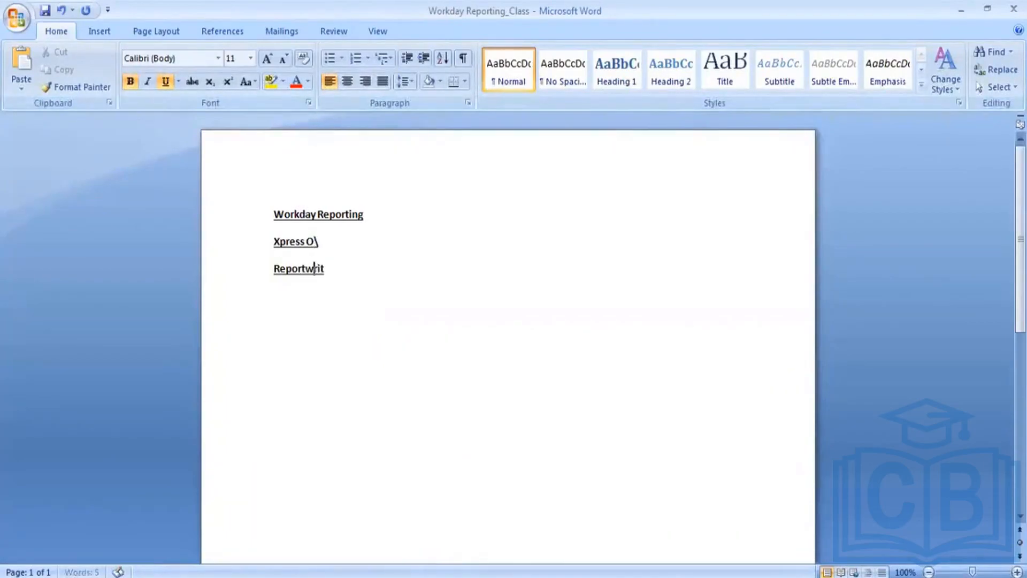
{"action": "left_click", "coordinate": [341, 267]}
{"action": "key", "text": "BackSpace"}
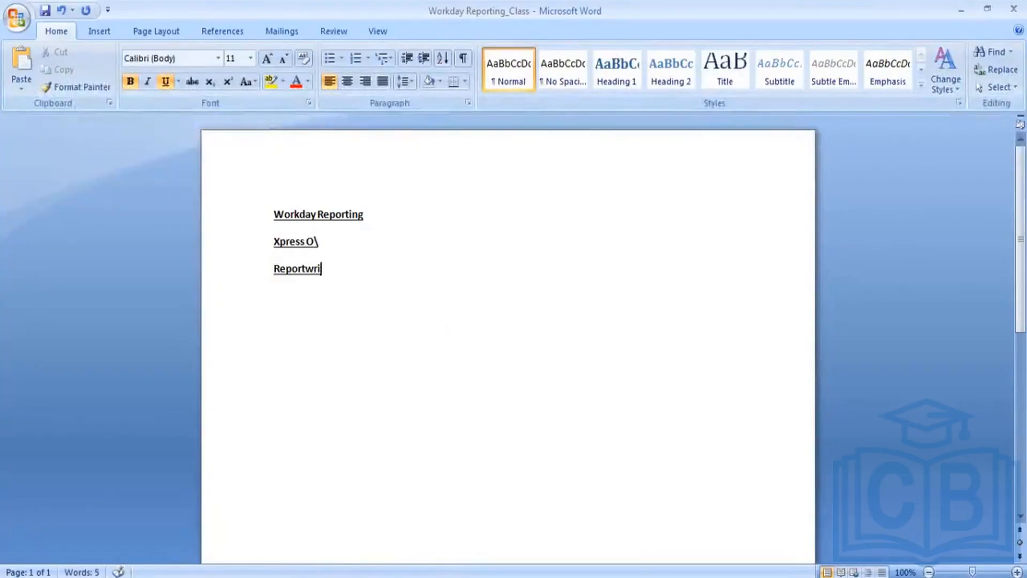
{"action": "type", "text": "t"}
Step: Correct the third line to read 'Report writer' and deselect it
{"action": "double_click", "coordinate": [351, 268]}
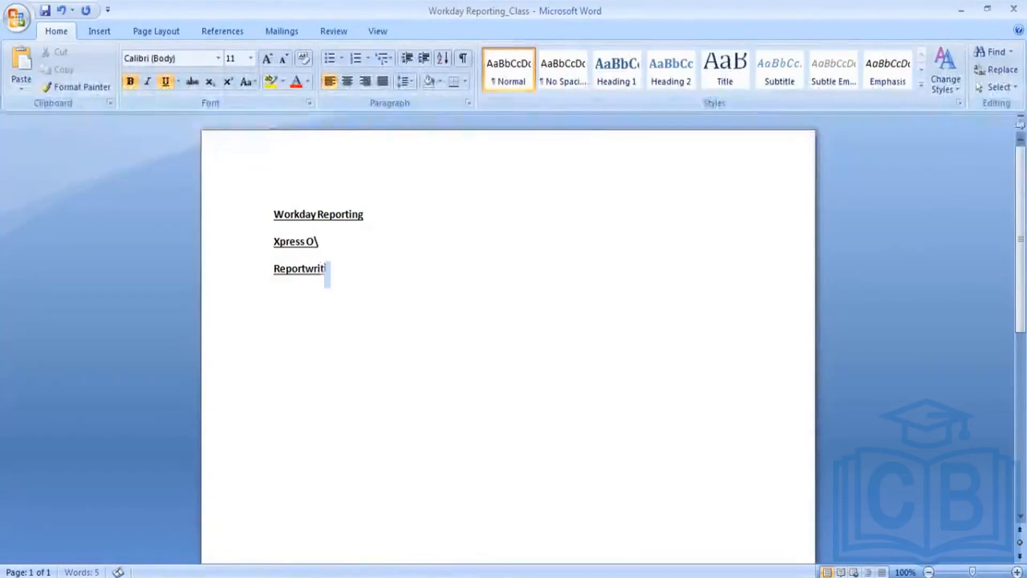
{"action": "left_click", "coordinate": [328, 269]}
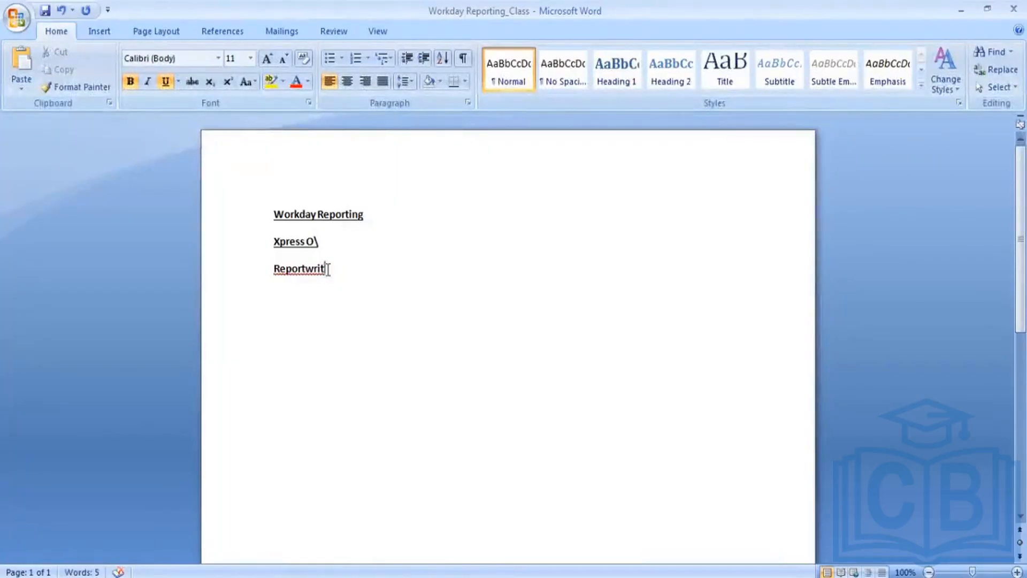
{"action": "type", "text": "er"}
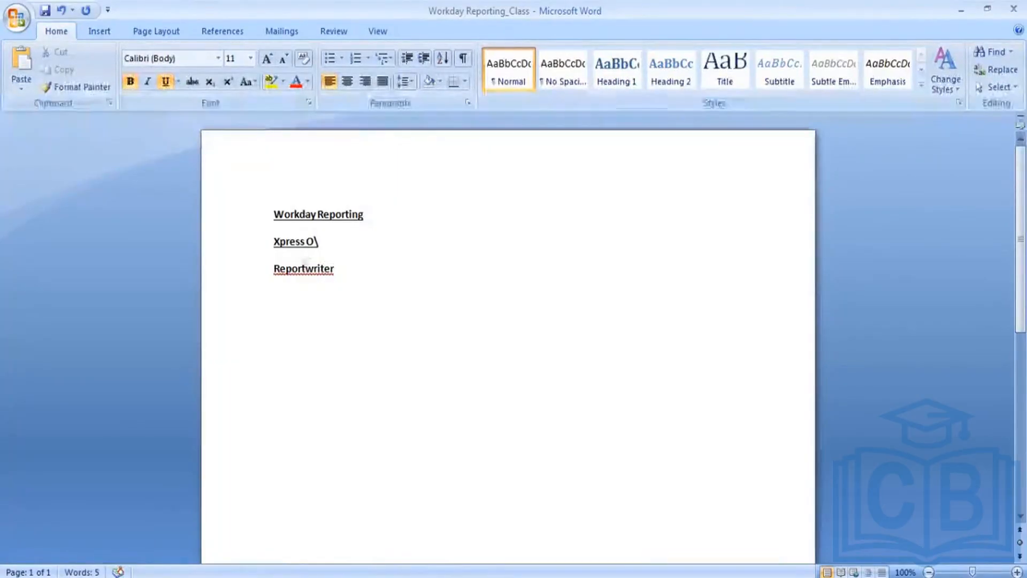
{"action": "left_click", "coordinate": [306, 268]}
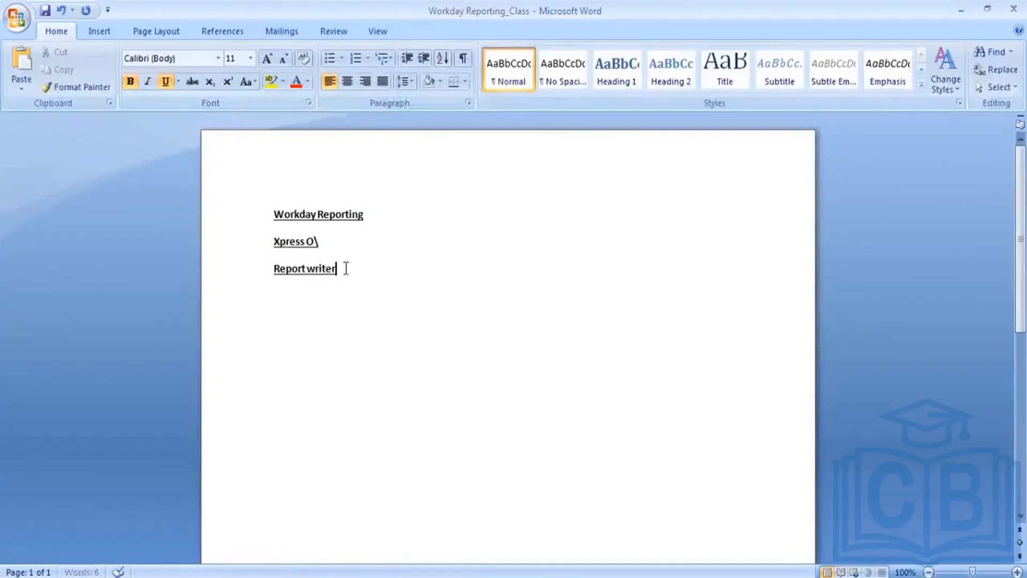
{"action": "left_click_drag", "start_coordinate": [346, 268], "coordinate": [285, 276]}
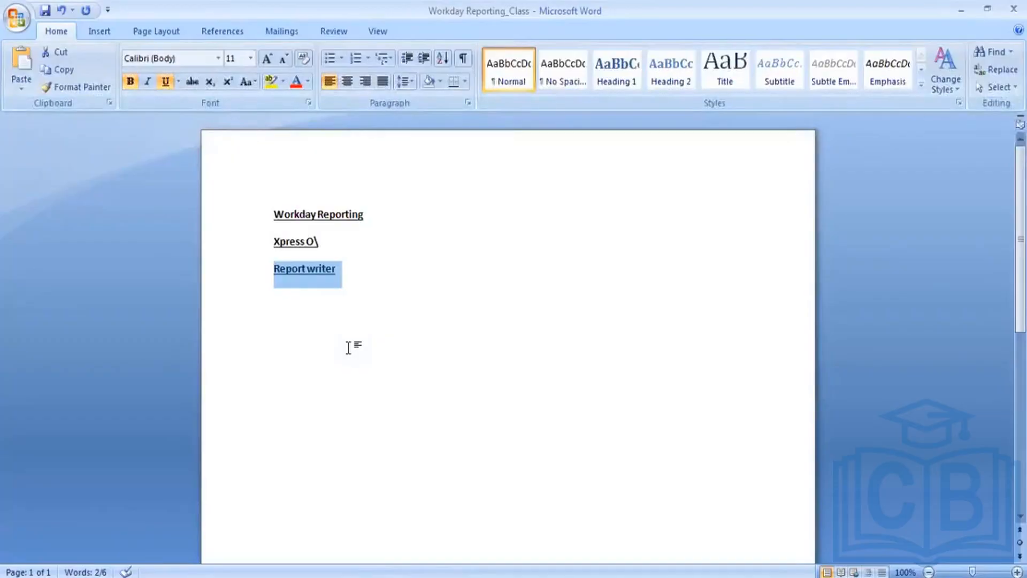
{"action": "left_click", "coordinate": [348, 348]}
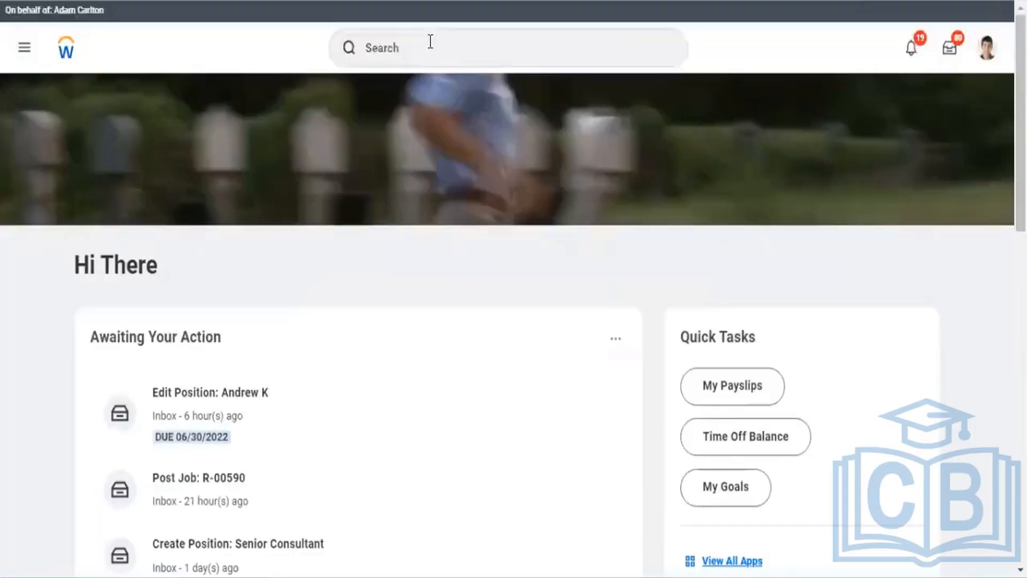
Step: In Workday, replace an 'All standard' search with a search for 'Copy sta'
{"action": "left_click", "coordinate": [430, 42]}
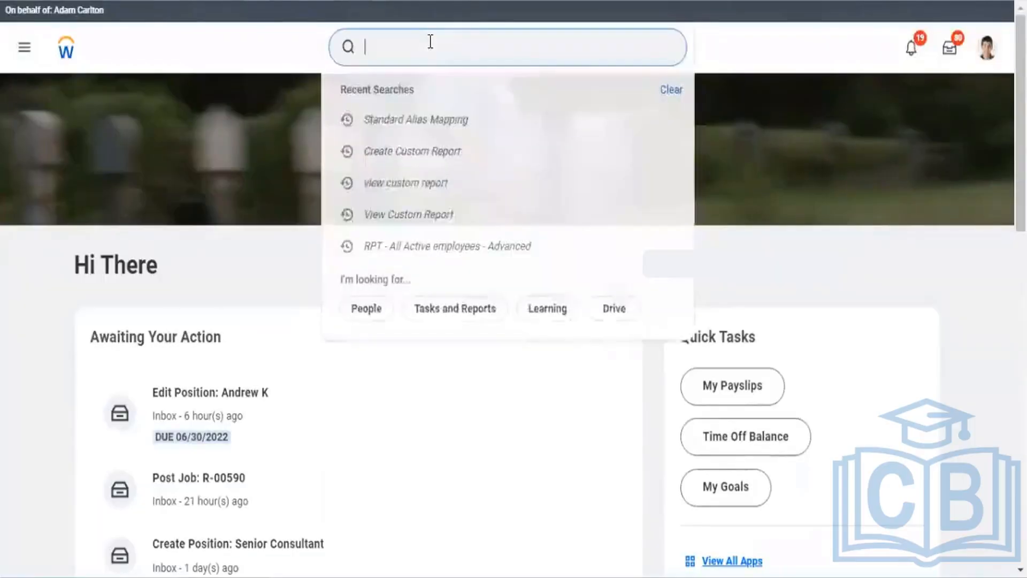
{"action": "type", "text": "All"}
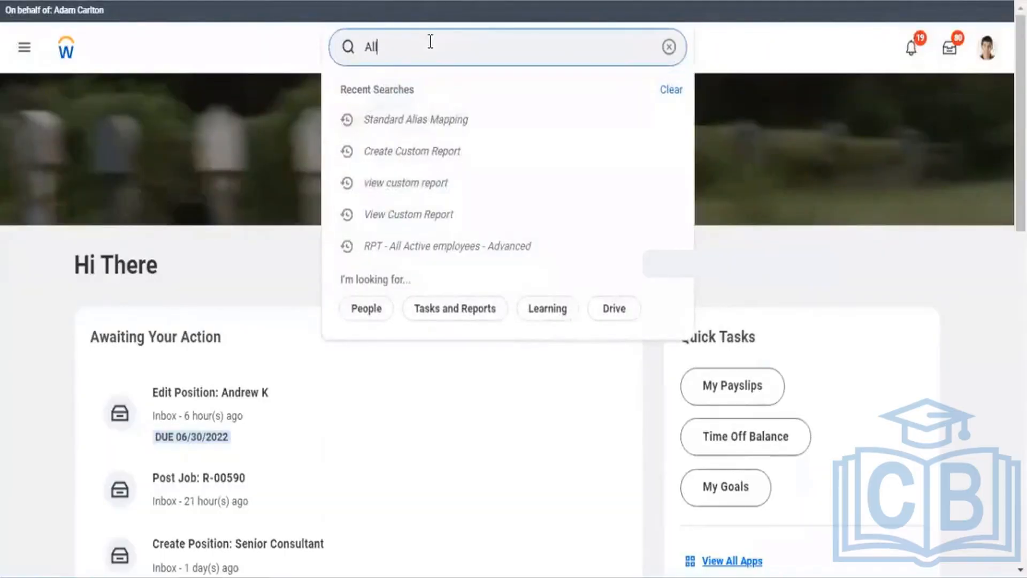
{"action": "type", "text": " s"}
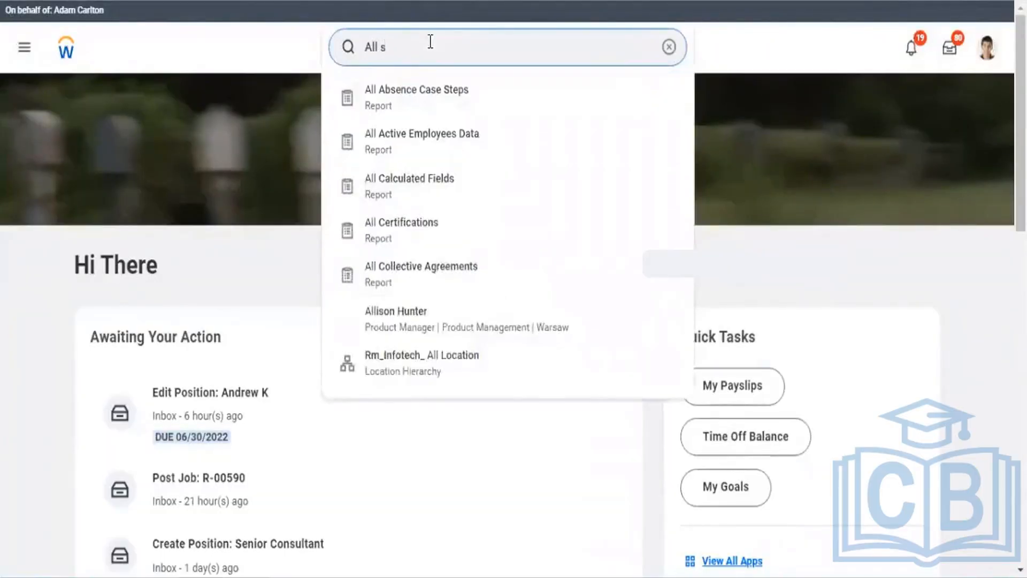
{"action": "type", "text": "tran"}
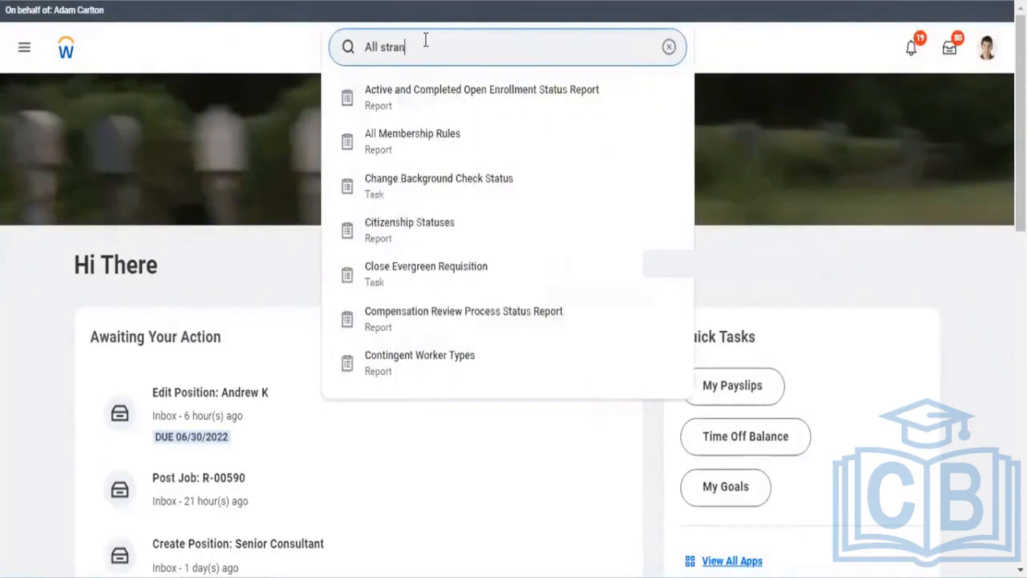
{"action": "key", "text": "BackSpace"}
{"action": "key", "text": "BackSpace"}
{"action": "key", "text": "BackSpace"}
{"action": "key", "text": "BackSpace"}
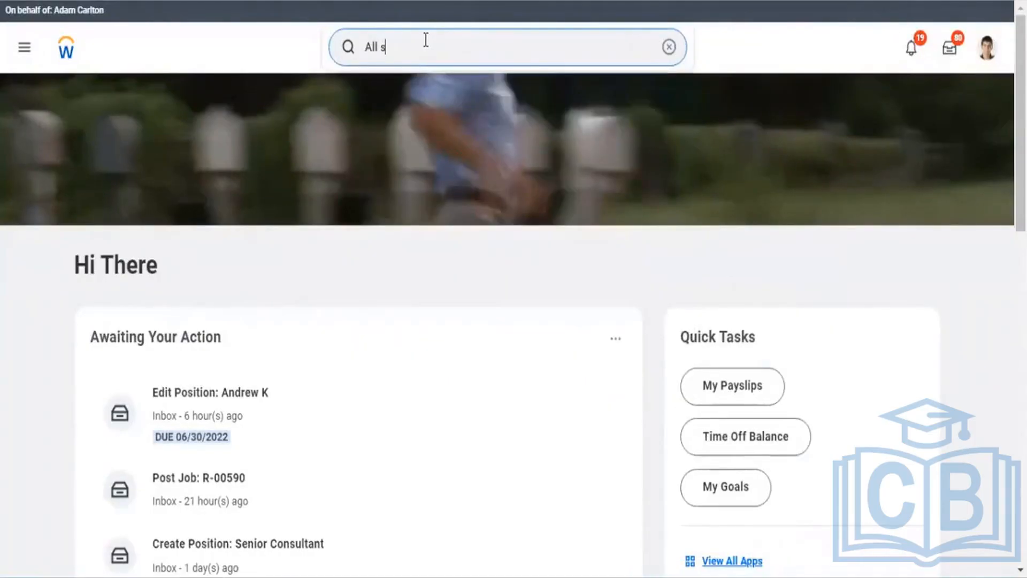
{"action": "type", "text": "tanda"}
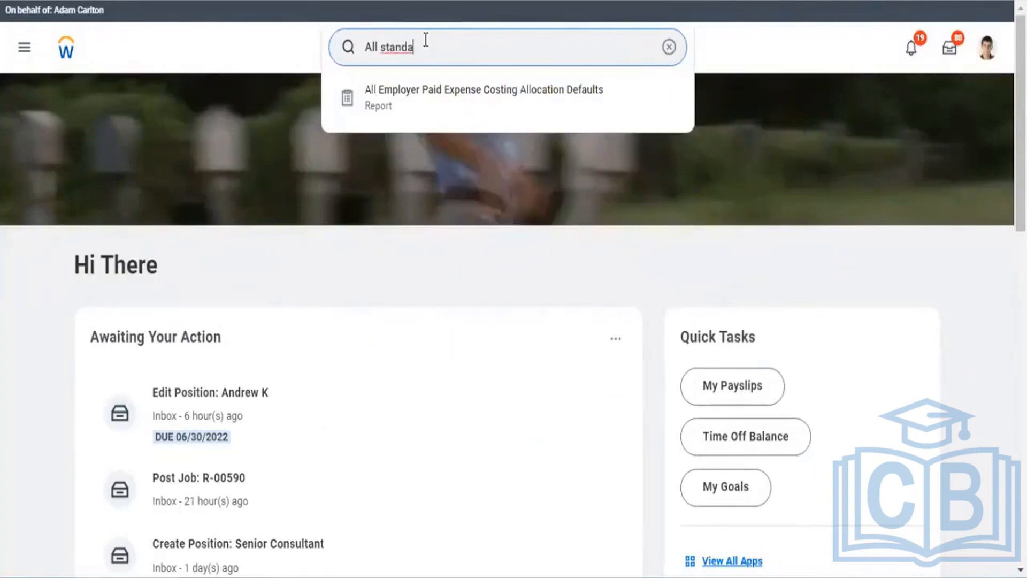
{"action": "type", "text": "rd"}
{"action": "key", "text": "BackSpace"}
{"action": "key", "text": "ctrl+a"}
{"action": "key", "text": "BackSpace"}
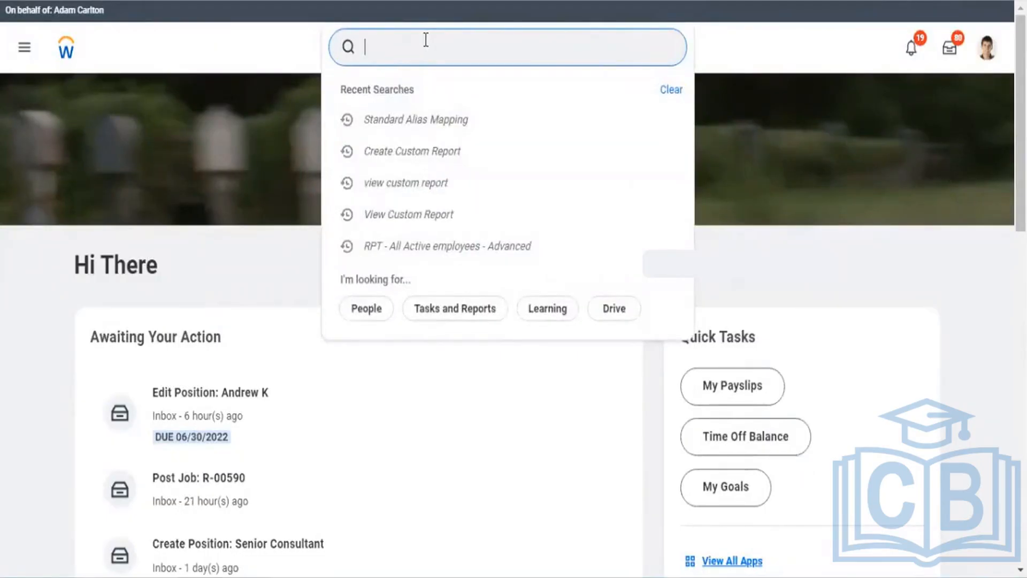
{"action": "type", "text": "Copy sta"}
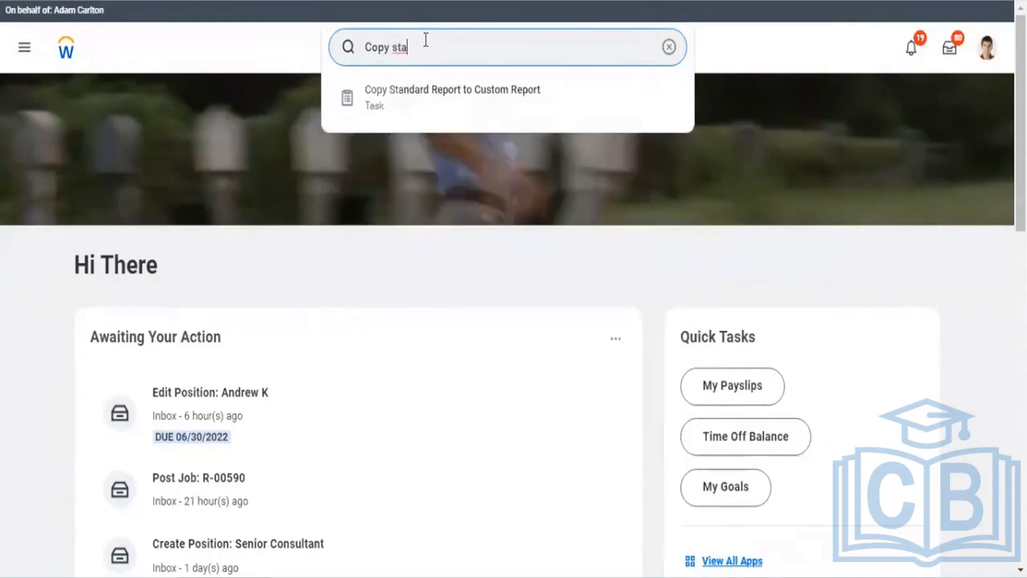
Step: Run Copy Standard Report to Custom Report on Active Court Orders, creating 'Active Court Orders - Copy'
{"action": "left_click", "coordinate": [422, 103]}
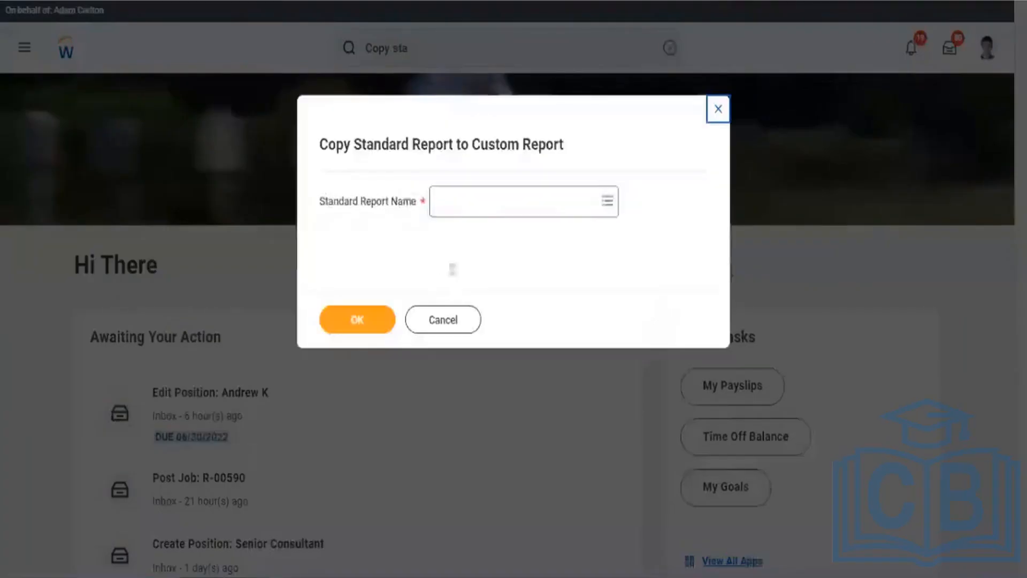
{"action": "left_click", "coordinate": [470, 209]}
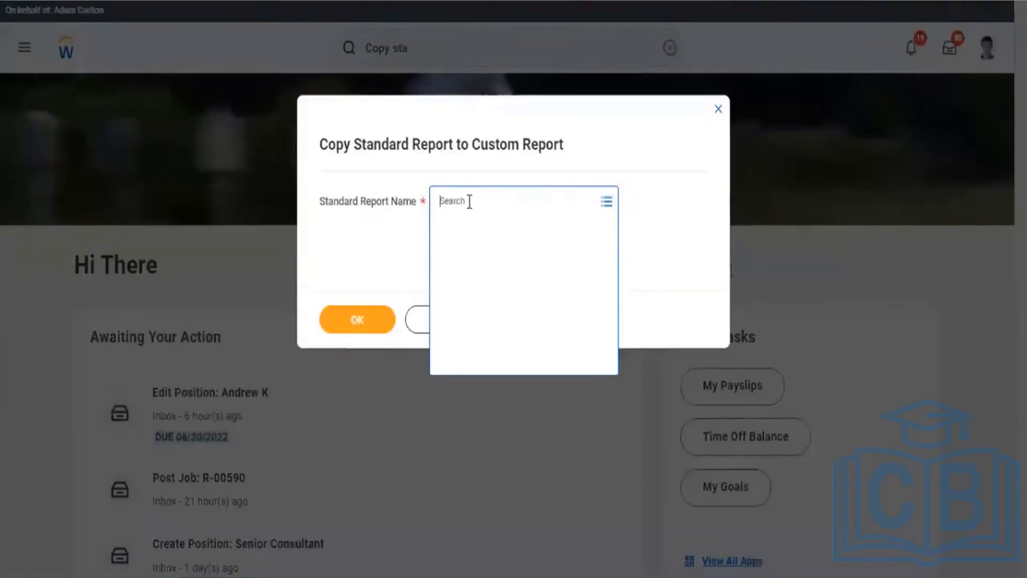
{"action": "left_click", "coordinate": [465, 254]}
{"action": "left_click", "coordinate": [522, 290]}
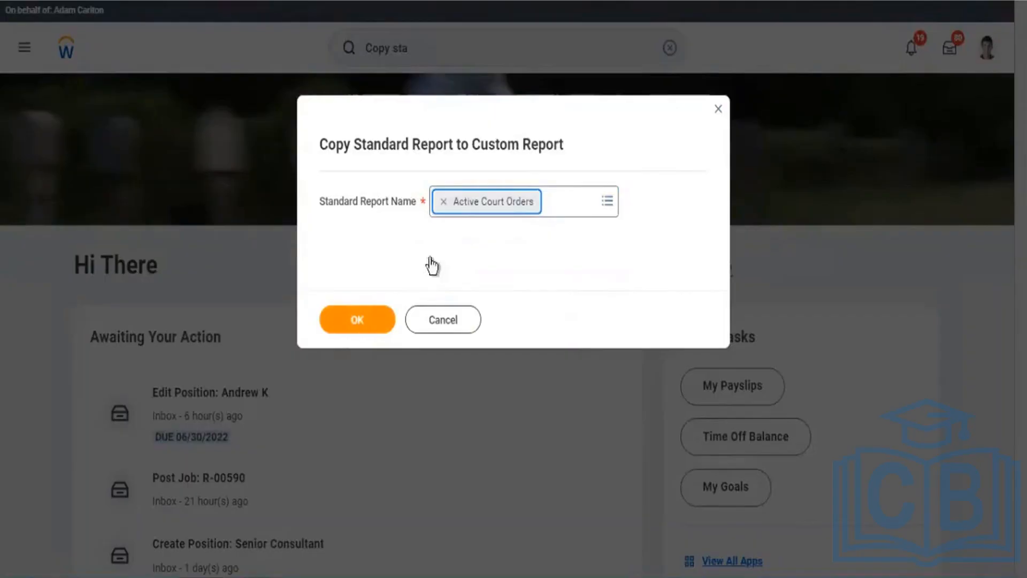
{"action": "left_click", "coordinate": [373, 321]}
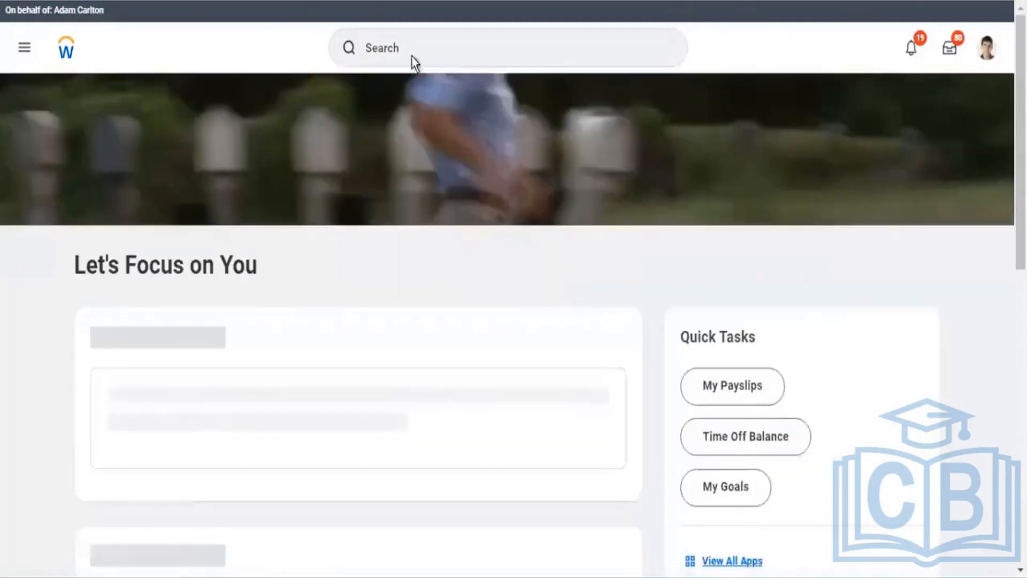
{"action": "left_click", "coordinate": [412, 55]}
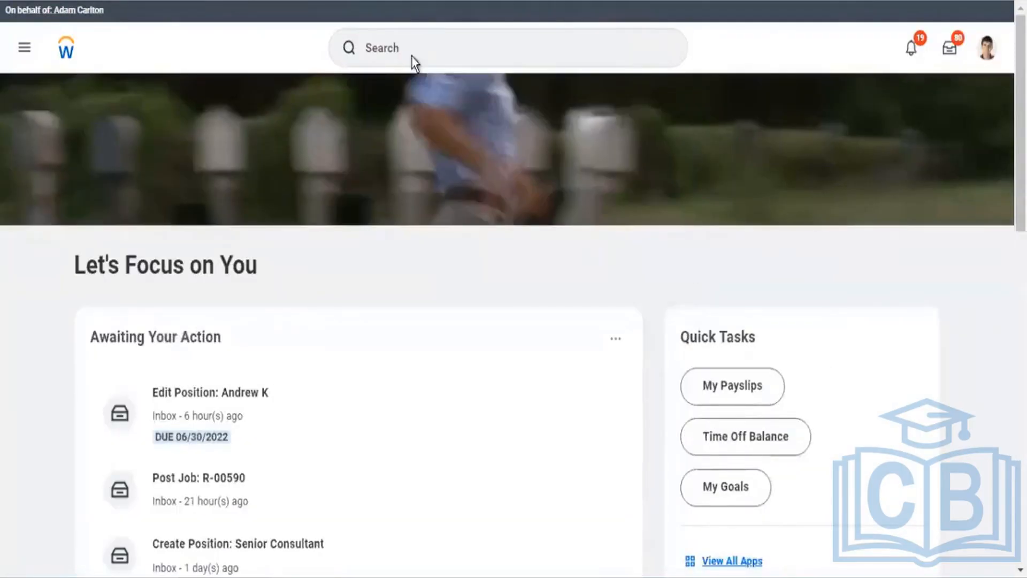
{"action": "scroll", "coordinate": [398, 70], "scroll_direction": "down", "scroll_amount": 9}
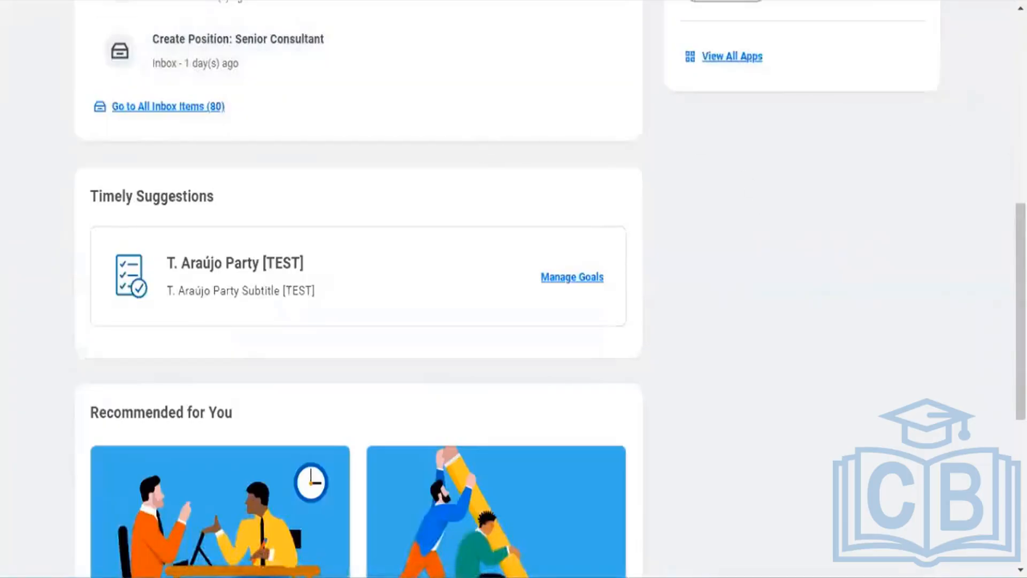
{"action": "scroll", "coordinate": [514, 289], "scroll_direction": "up", "scroll_amount": 10}
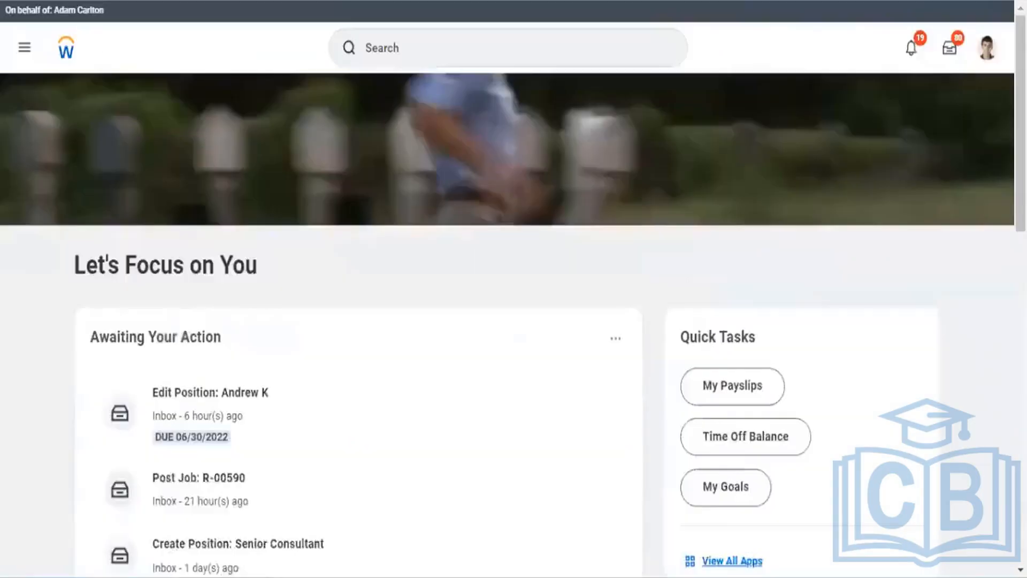
{"action": "left_click", "coordinate": [528, 49]}
{"action": "type", "text": "All st"}
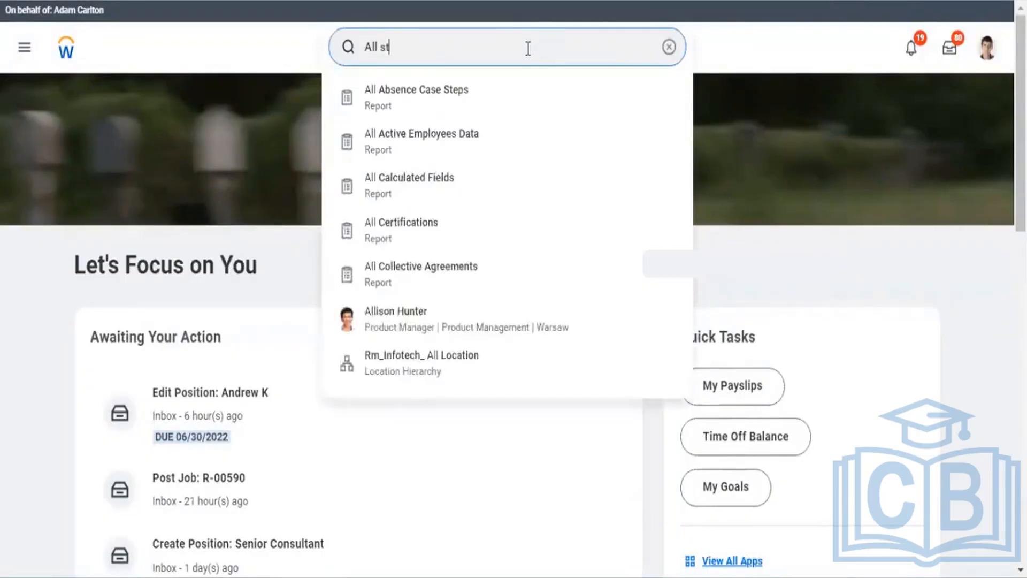
{"action": "type", "text": "a"}
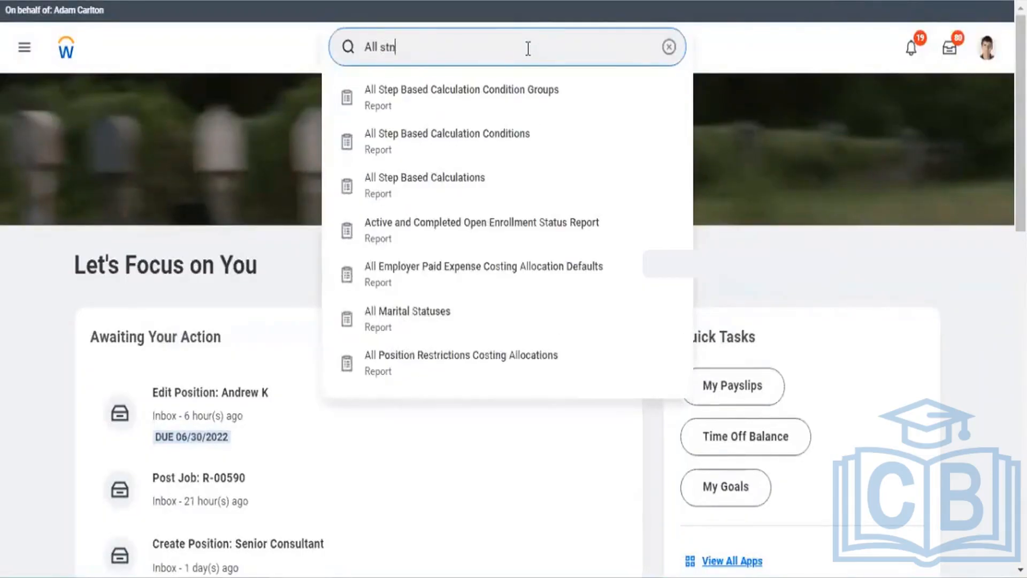
{"action": "type", "text": "ndar"}
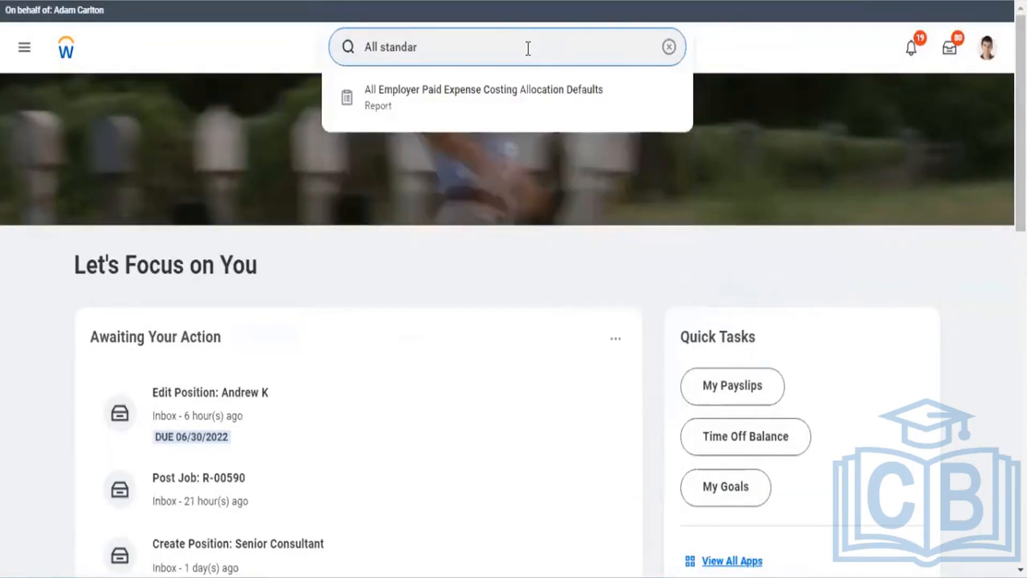
{"action": "type", "text": "d"}
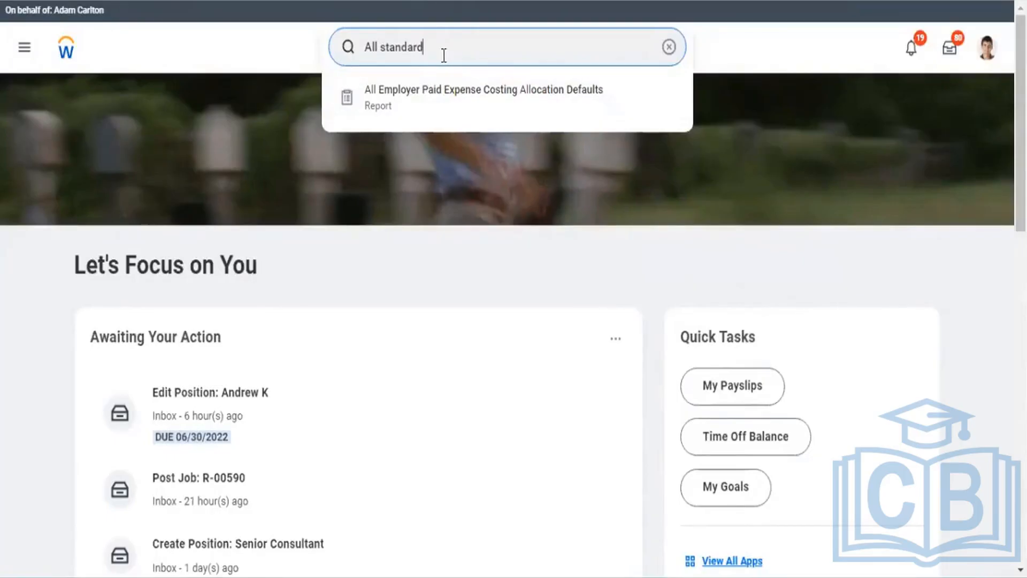
{"action": "left_click_drag", "start_coordinate": [425, 53], "coordinate": [358, 56]}
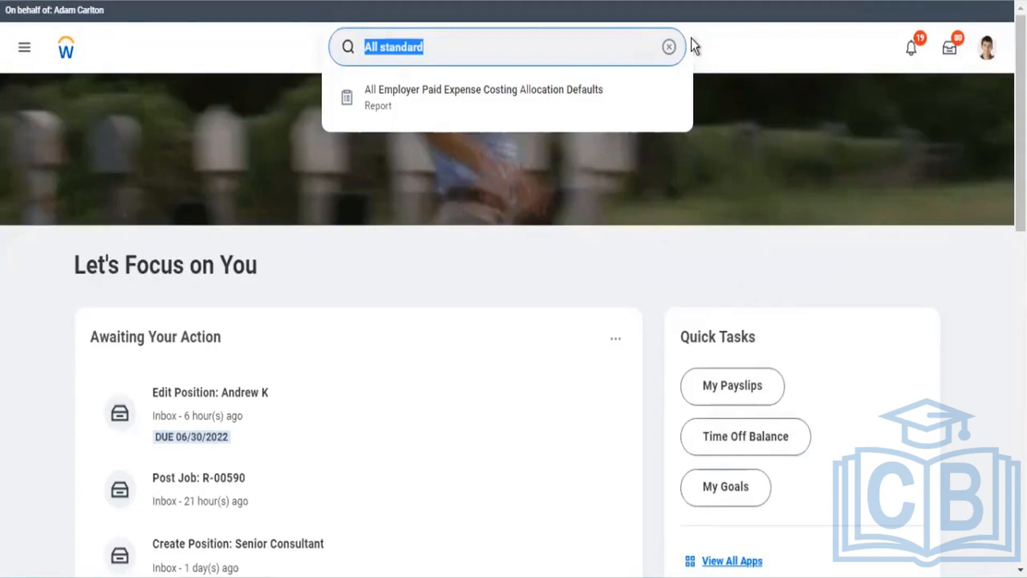
{"action": "key", "text": "ctrl+shift+Right"}
{"action": "key", "text": "BackSpace"}
{"action": "key", "text": "BackSpace"}
{"action": "key", "text": "BackSpace"}
{"action": "key", "text": "BackSpace"}
{"action": "key", "text": "BackSpace"}
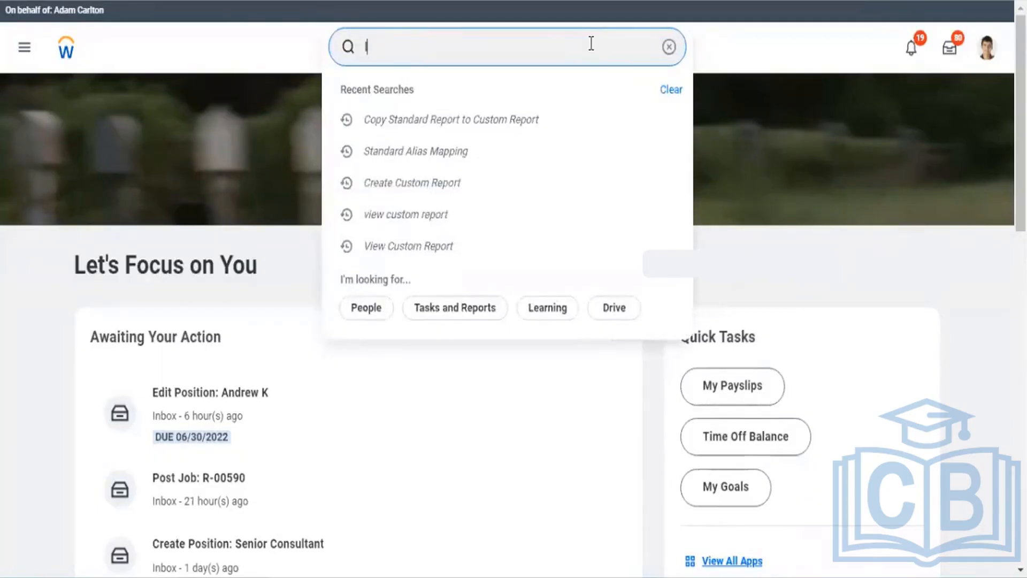
Step: Find the Senior Director of HR by name and start a proxy session as them
{"action": "type", "text": "logan"}
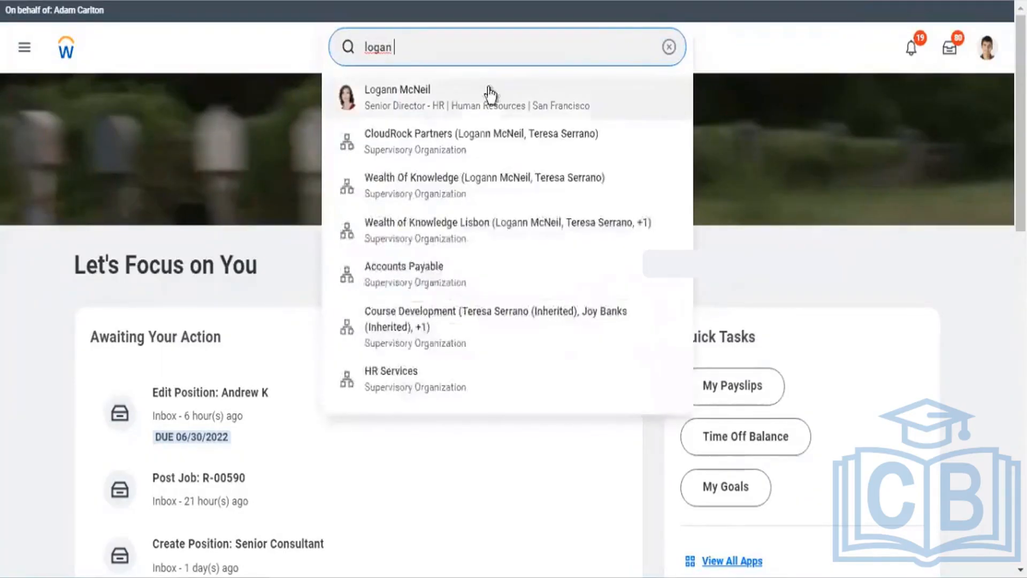
{"action": "left_click", "coordinate": [464, 100]}
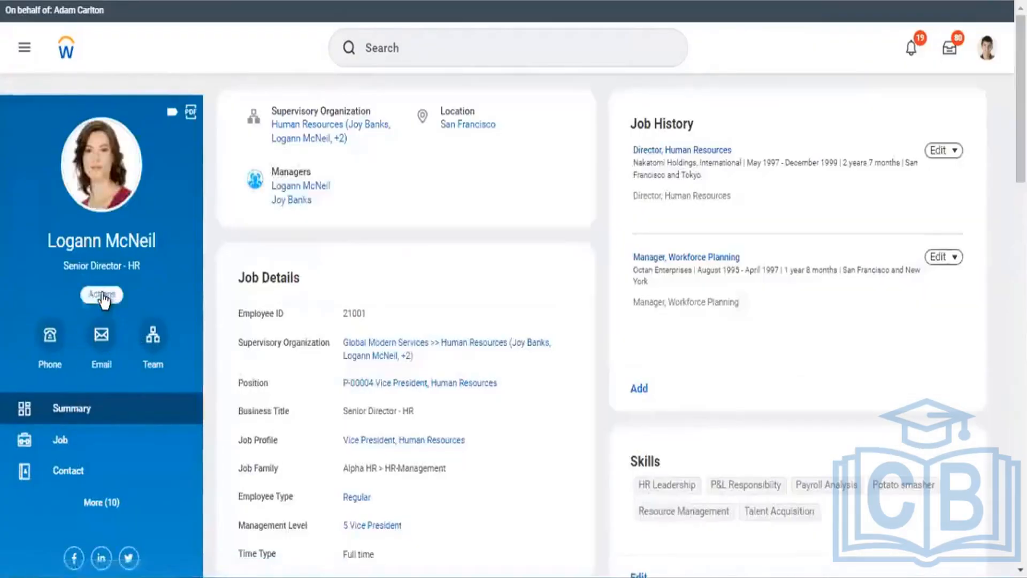
{"action": "left_click", "coordinate": [103, 296]}
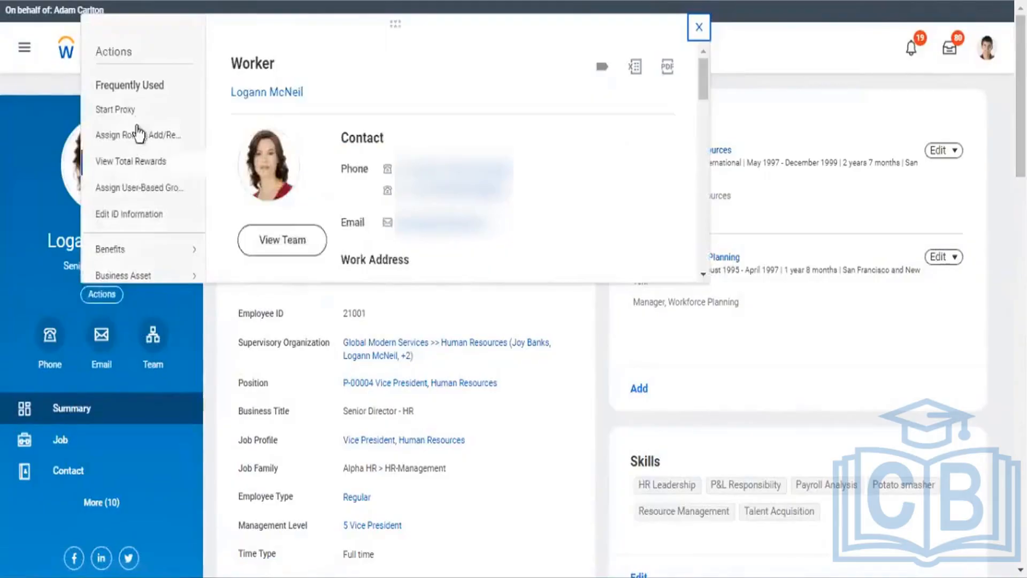
{"action": "left_click", "coordinate": [133, 110]}
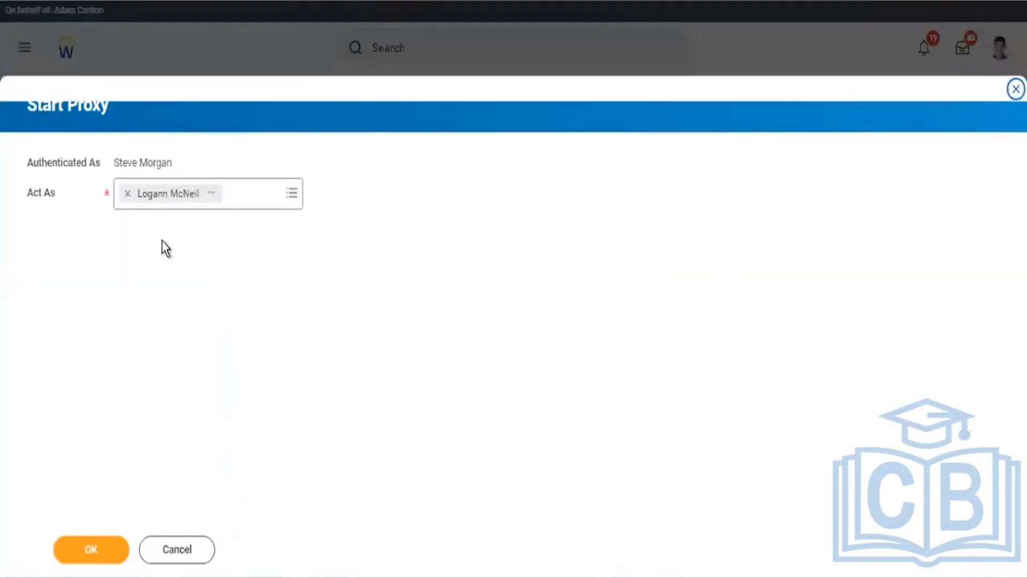
{"action": "left_click", "coordinate": [98, 537]}
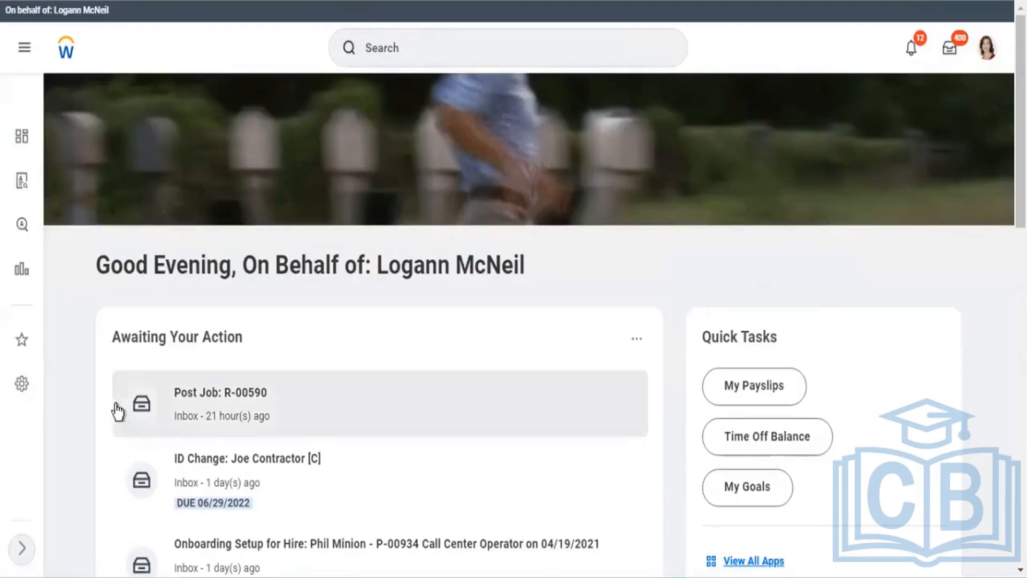
Step: Search 'all standard' and open the All Standard Reports list of 3217 reports
{"action": "left_click", "coordinate": [451, 41]}
{"action": "type", "text": "all"}
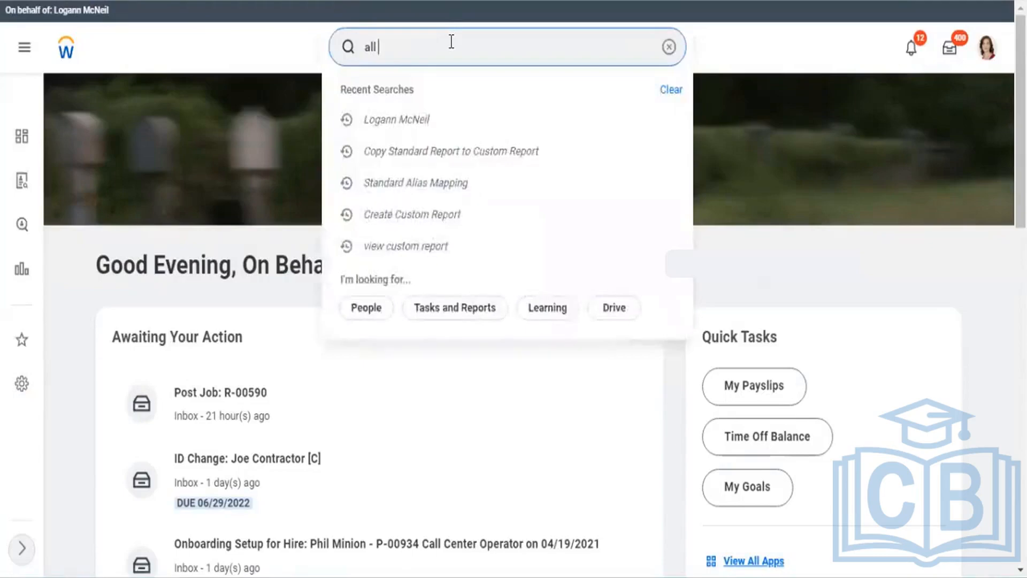
{"action": "type", "text": " standard"}
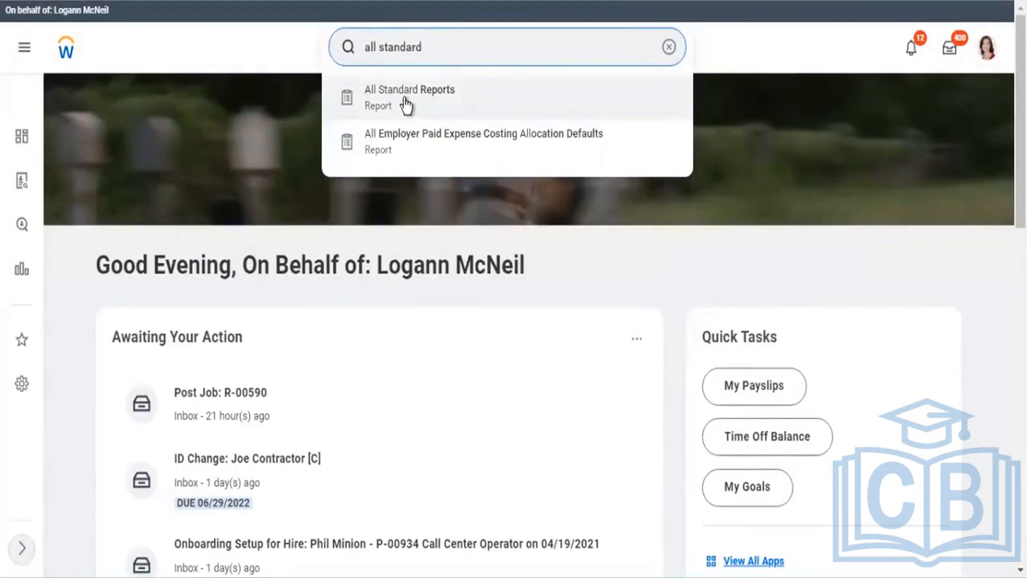
{"action": "left_click", "coordinate": [406, 102]}
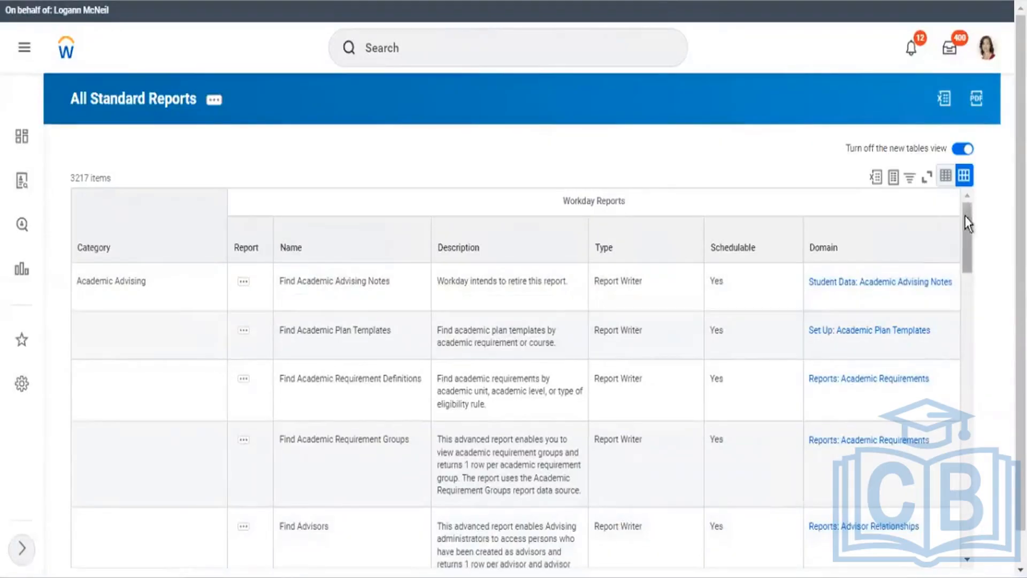
Step: Scroll down and open related actions for View Academic Progress for Student
{"action": "left_click_drag", "start_coordinate": [966, 219], "coordinate": [971, 297]}
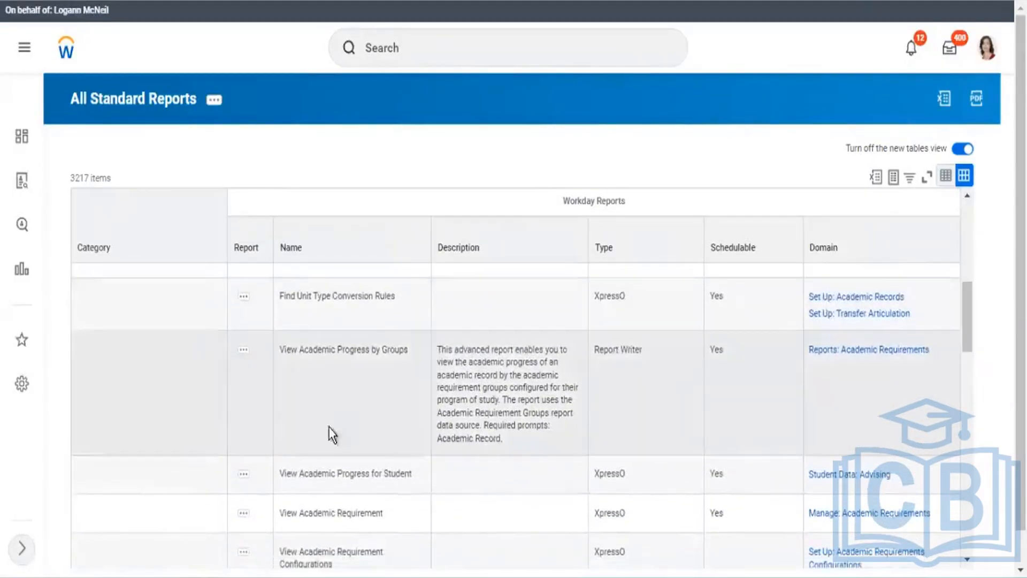
{"action": "left_click", "coordinate": [246, 478]}
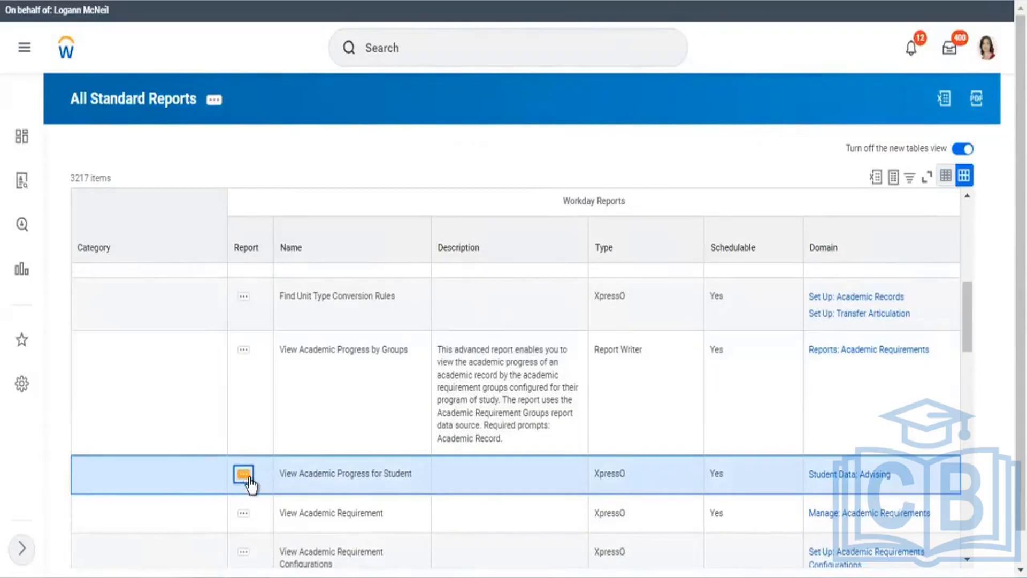
{"action": "left_click", "coordinate": [248, 477]}
{"action": "left_click", "coordinate": [249, 478]}
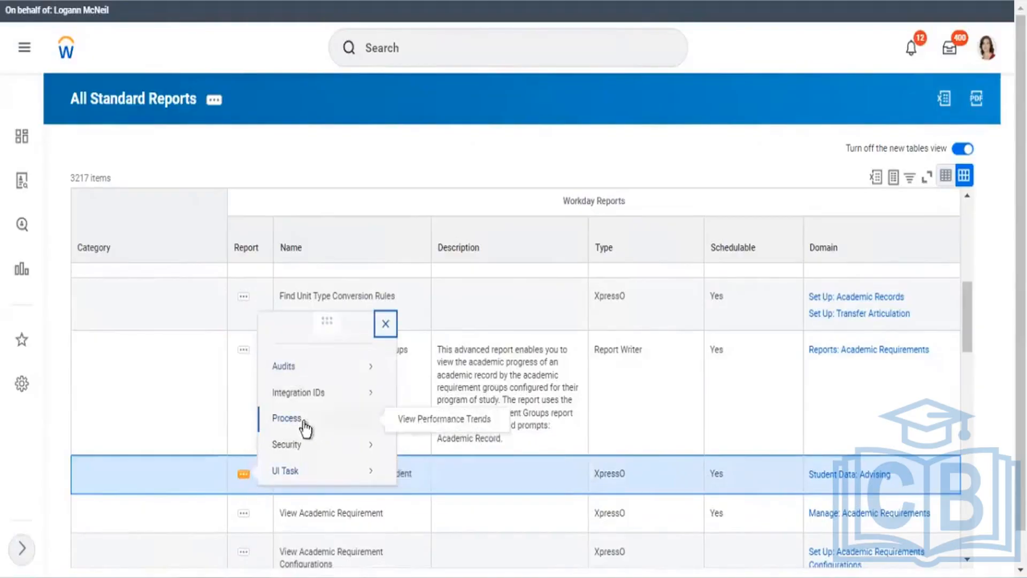
{"action": "mouse_move", "coordinate": [295, 469]}
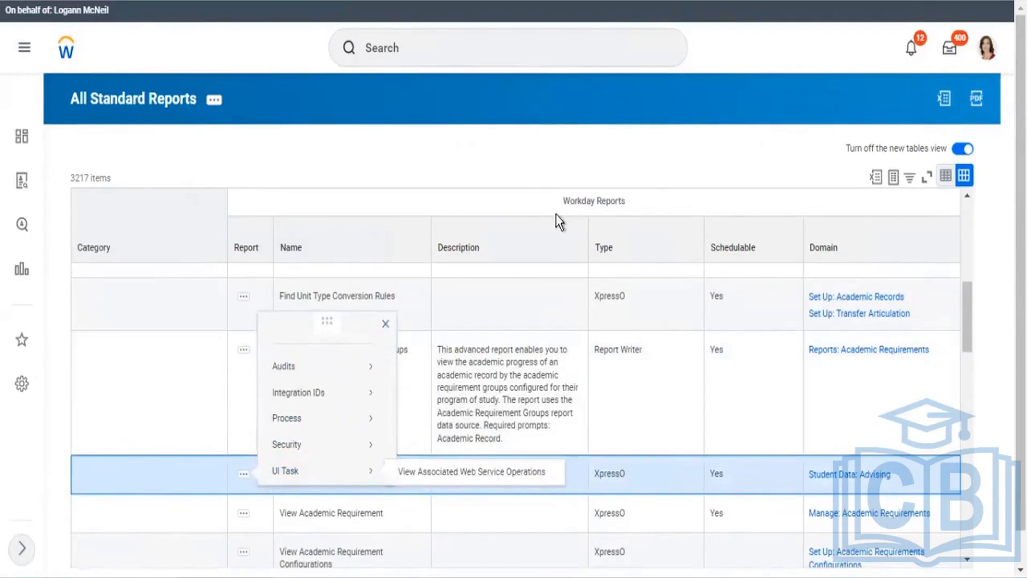
{"action": "left_click", "coordinate": [503, 147]}
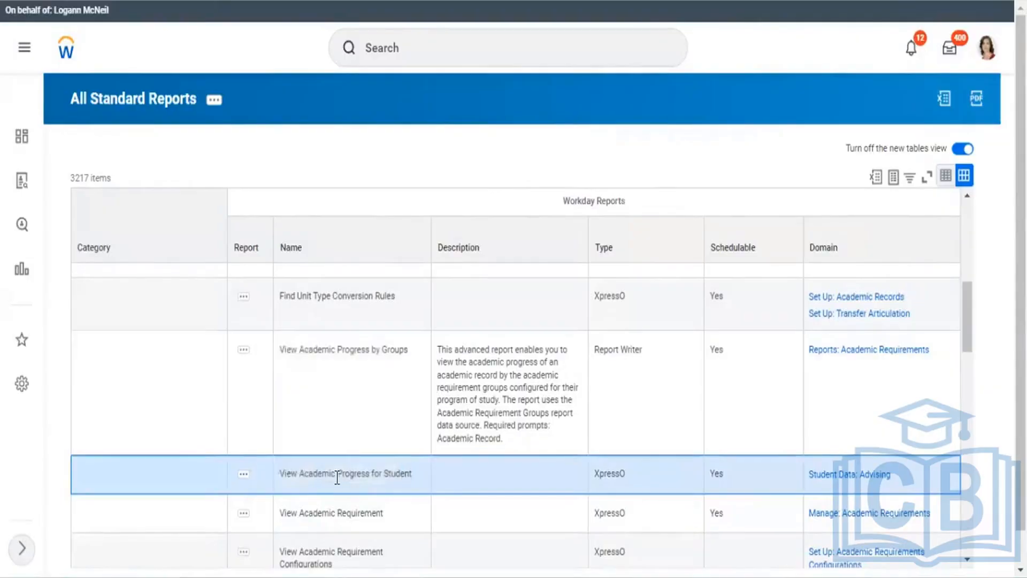
{"action": "left_click", "coordinate": [337, 475]}
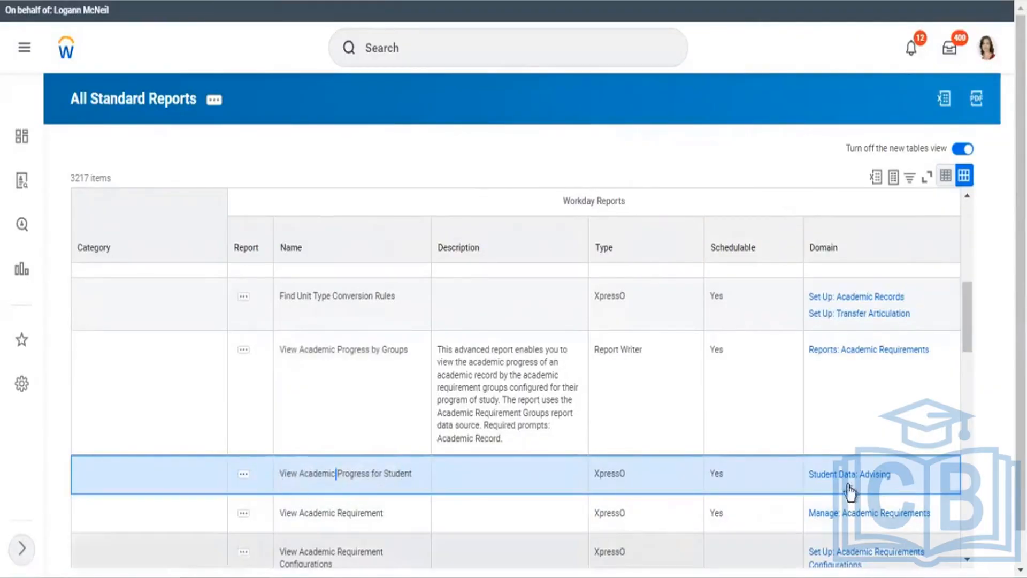
{"action": "left_click_drag", "start_coordinate": [964, 309], "coordinate": [969, 338]}
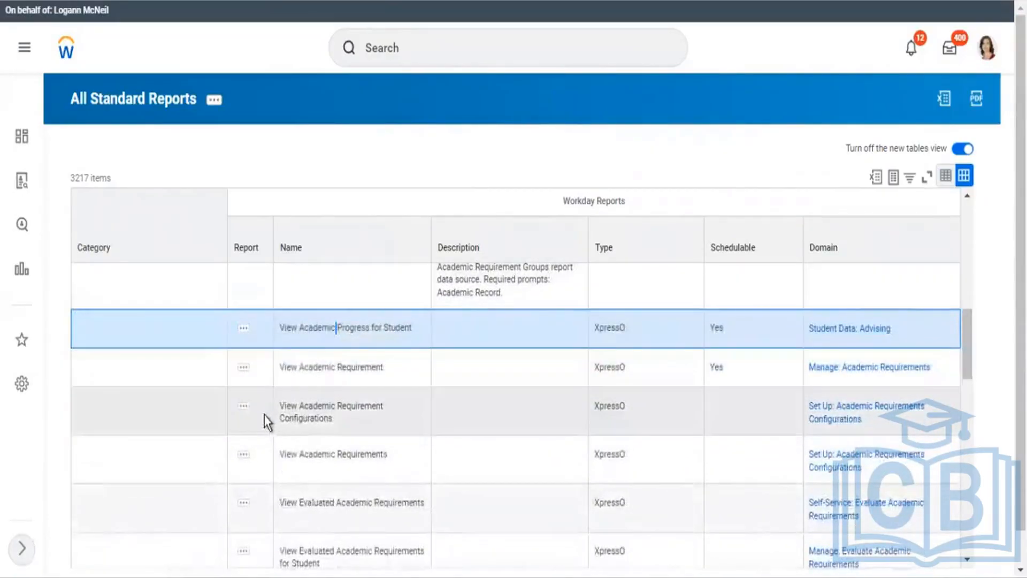
{"action": "left_click", "coordinate": [248, 406]}
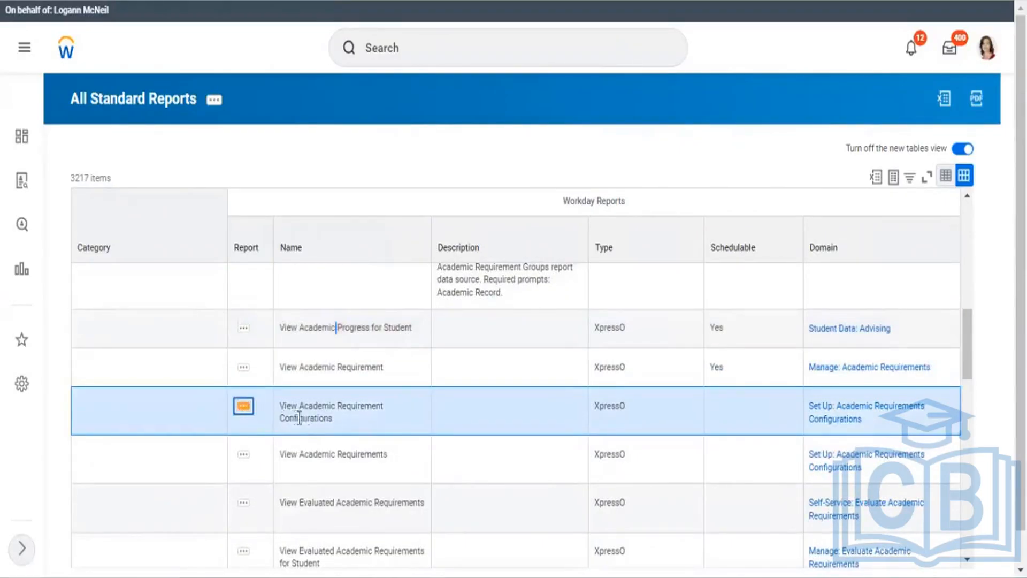
{"action": "mouse_move", "coordinate": [335, 412]}
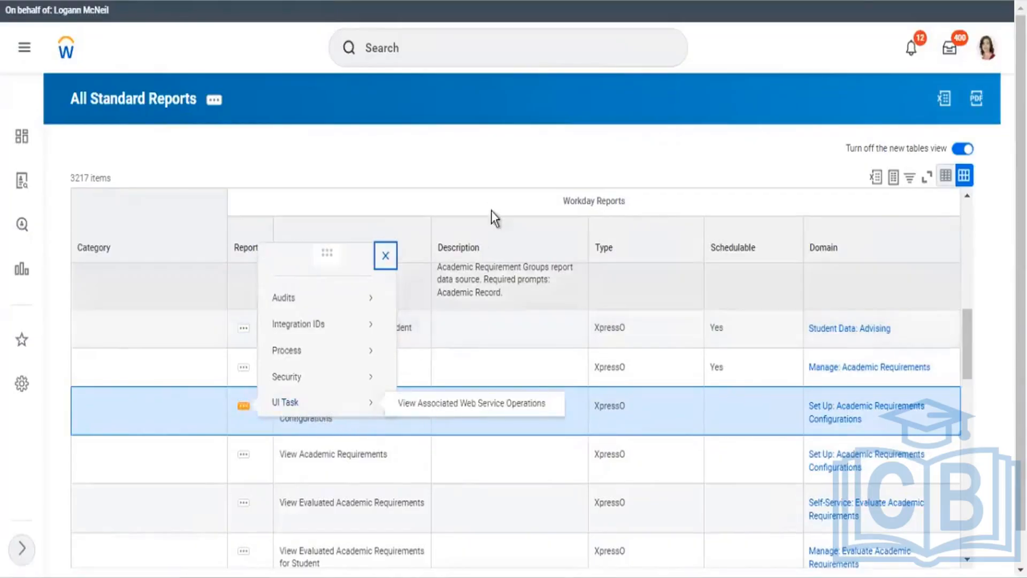
{"action": "left_click", "coordinate": [521, 107]}
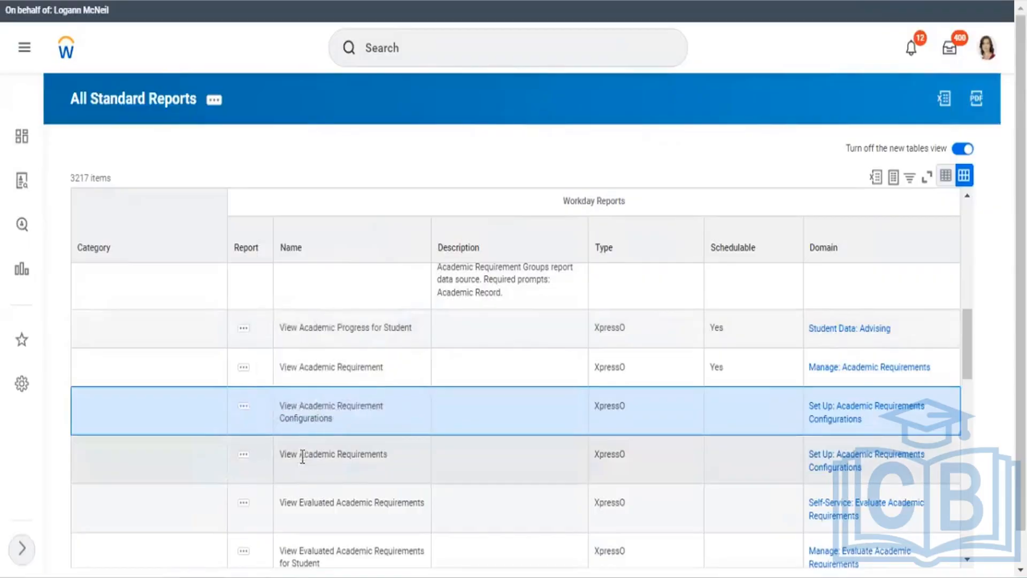
Step: Copy the 'View Academic Requirements' report name into the global search box
{"action": "left_click_drag", "start_coordinate": [279, 454], "coordinate": [381, 465]}
{"action": "key", "text": "ctrl+c"}
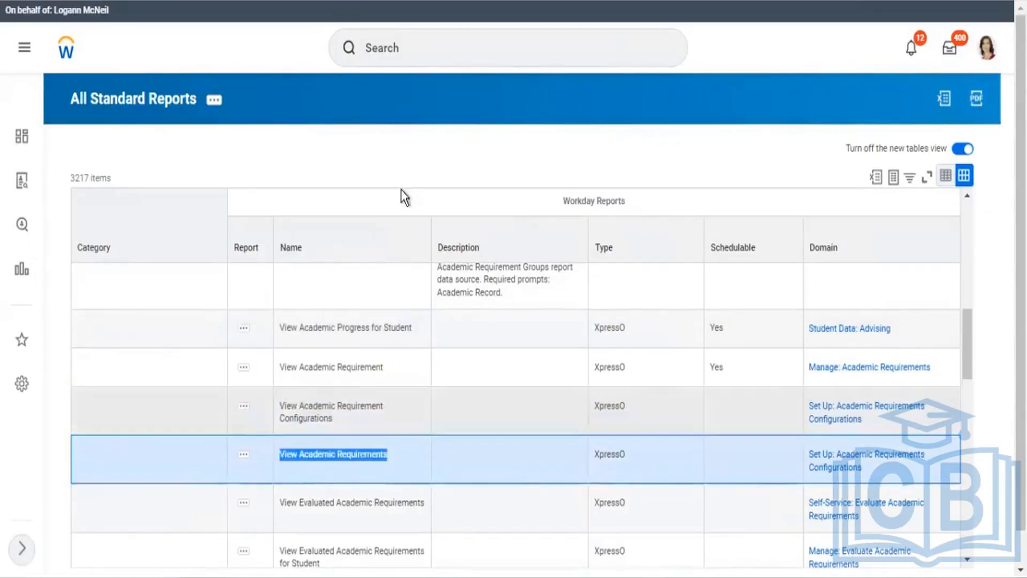
{"action": "left_click", "coordinate": [400, 53]}
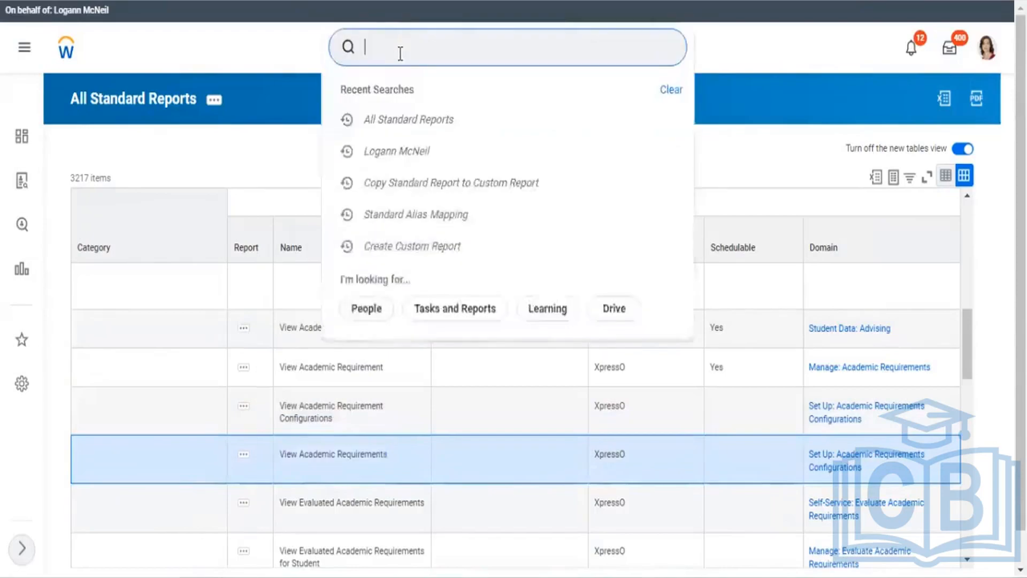
{"action": "key", "text": "ctrl+v"}
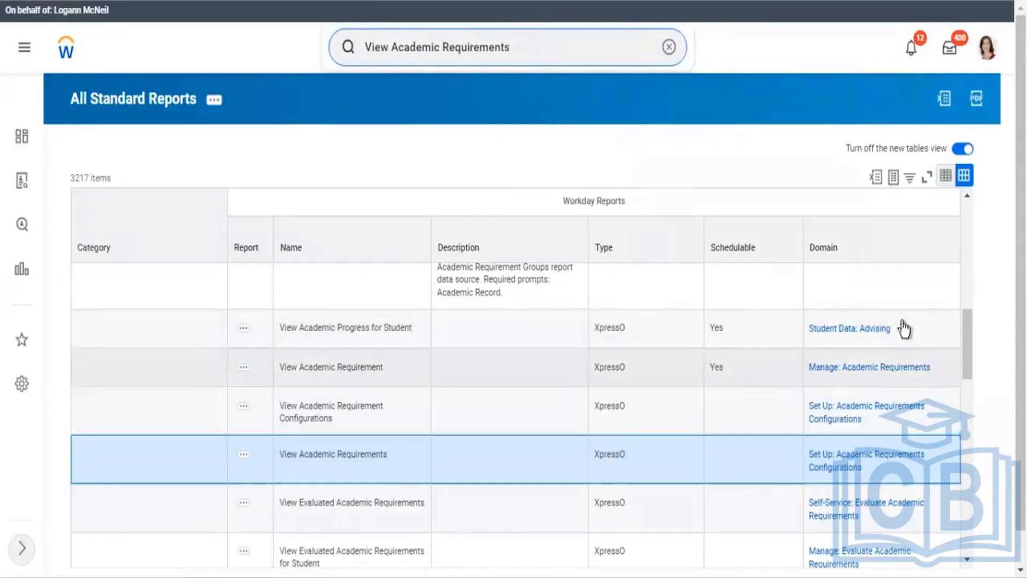
{"action": "left_click_drag", "start_coordinate": [967, 315], "coordinate": [958, 204]}
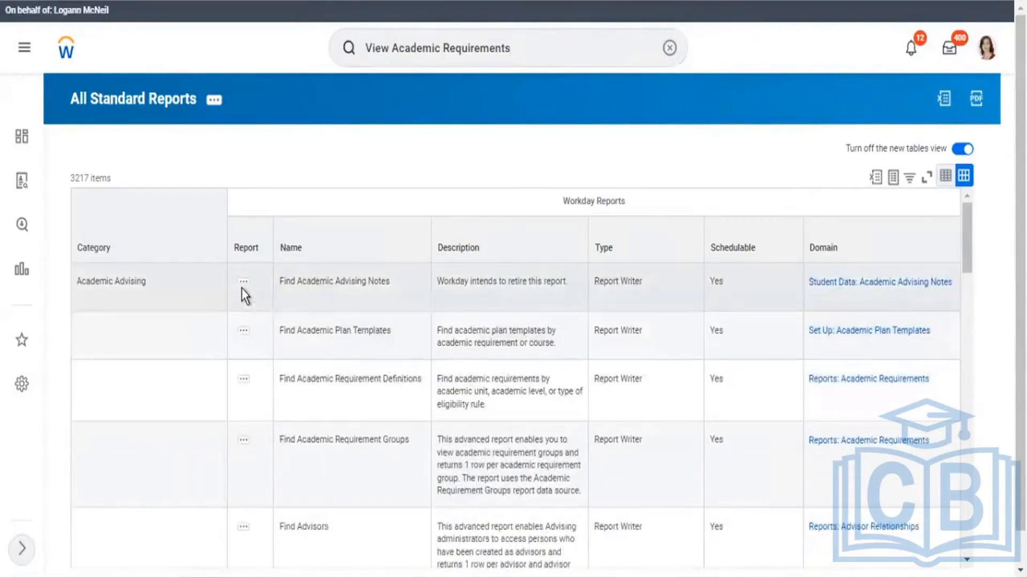
Step: Show the Find Academic Advising Notes related actions and view the Audits, Process and Security submenus
{"action": "left_click", "coordinate": [243, 285]}
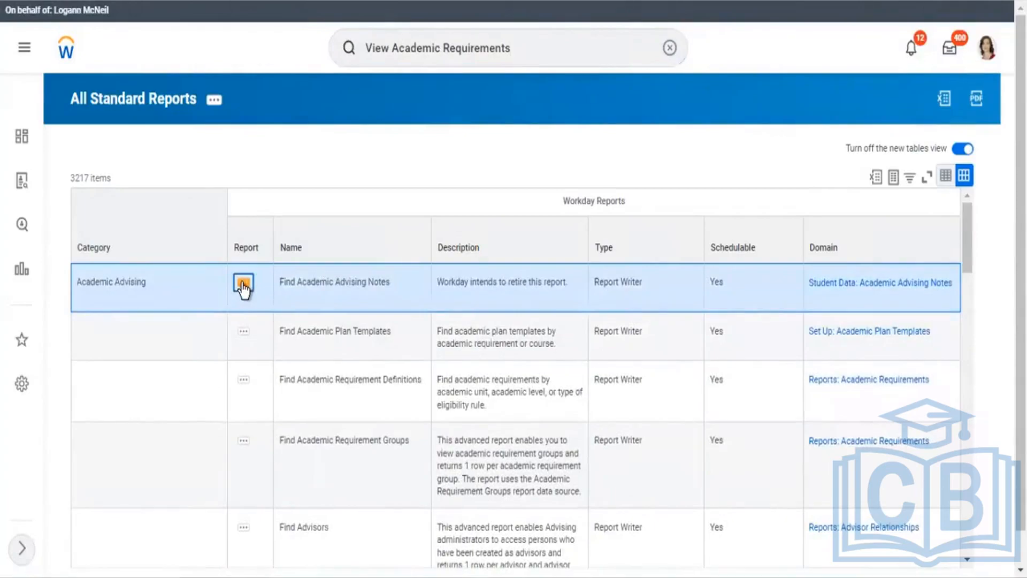
{"action": "left_click", "coordinate": [243, 287]}
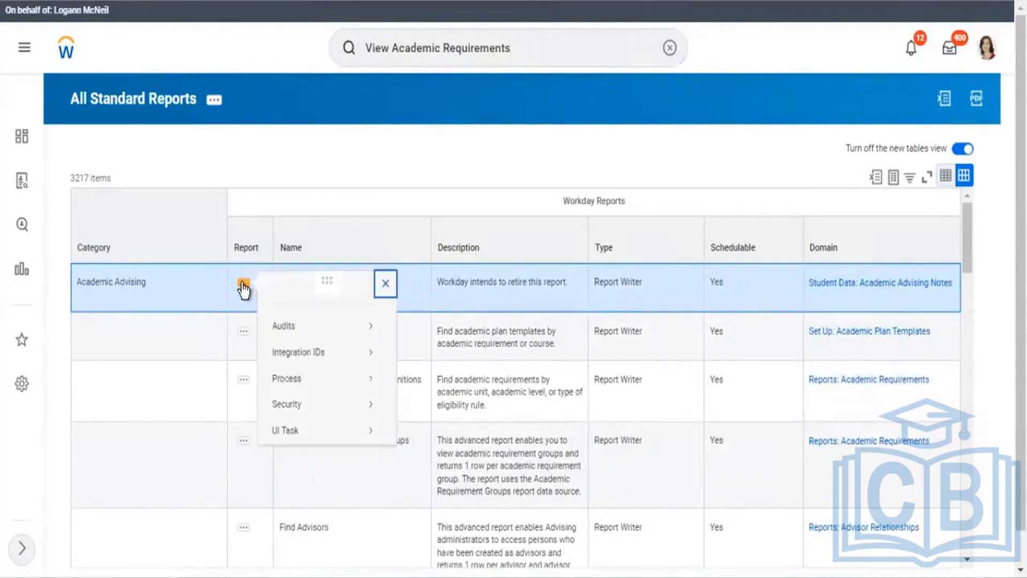
{"action": "mouse_move", "coordinate": [339, 338]}
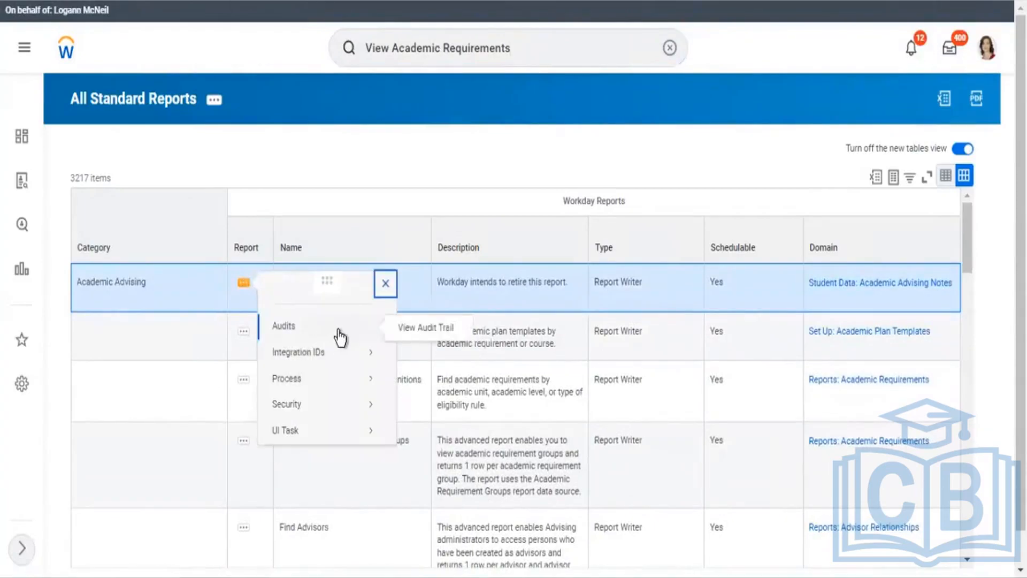
{"action": "mouse_move", "coordinate": [305, 380]}
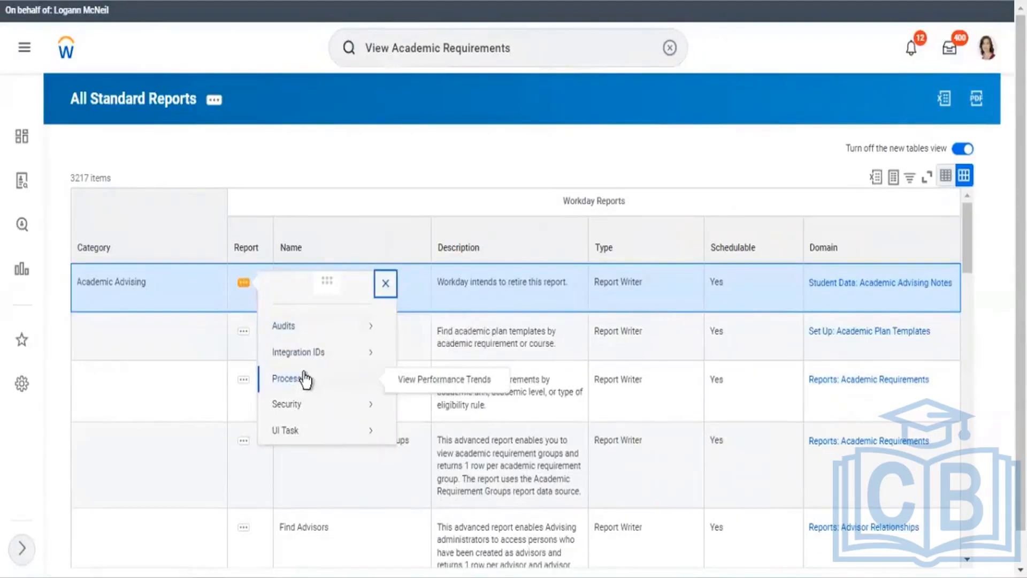
{"action": "mouse_move", "coordinate": [290, 415]}
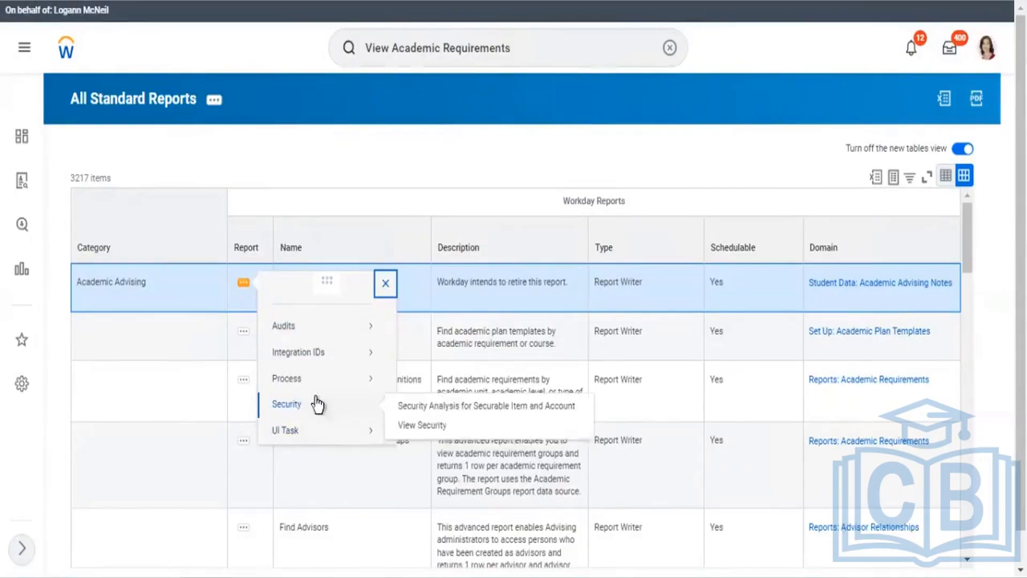
{"action": "mouse_move", "coordinate": [346, 394]}
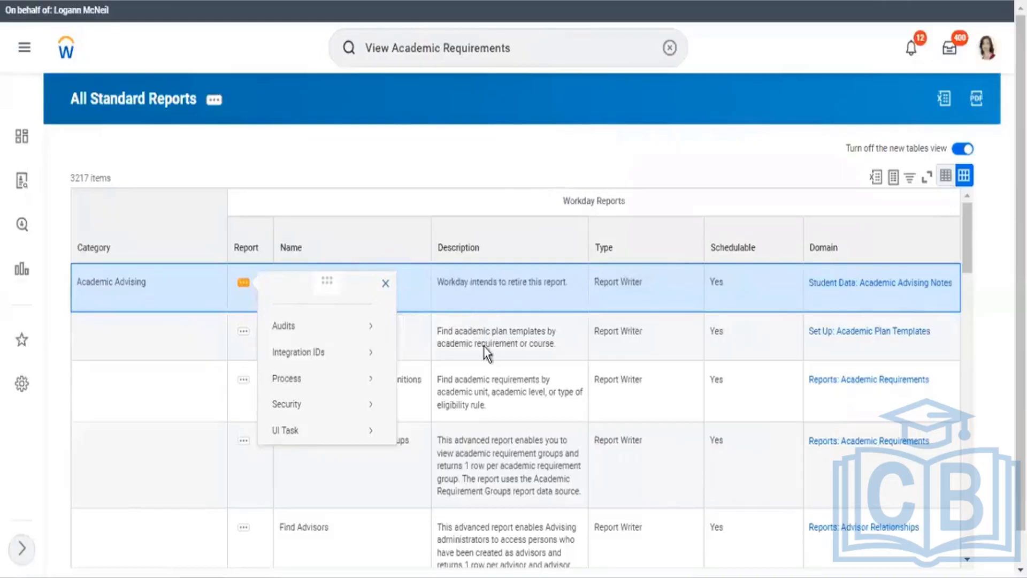
Step: Dismiss the related-actions menu and replace the search text with 'copy stand'
{"action": "left_click", "coordinate": [541, 148]}
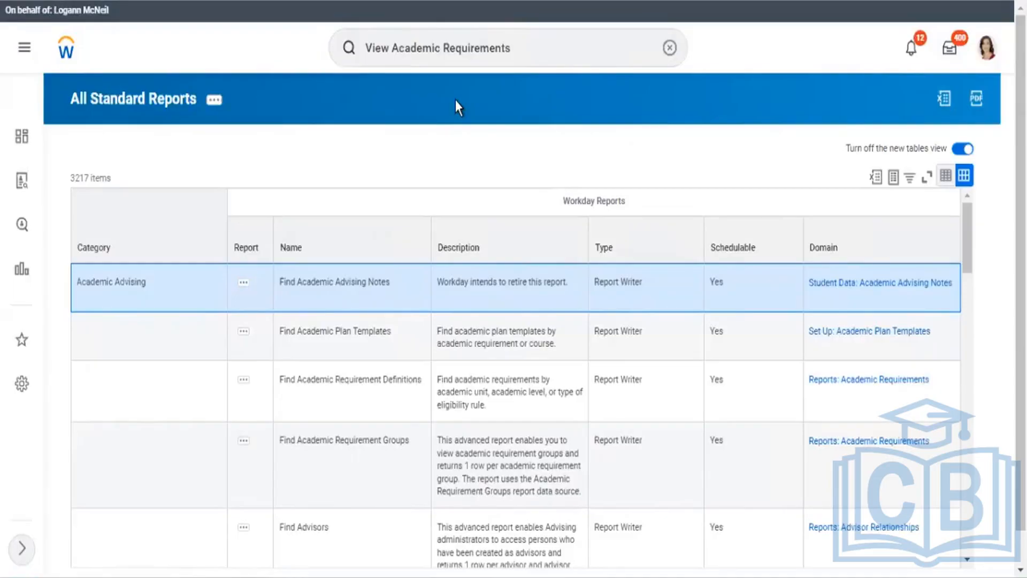
{"action": "left_click", "coordinate": [529, 47]}
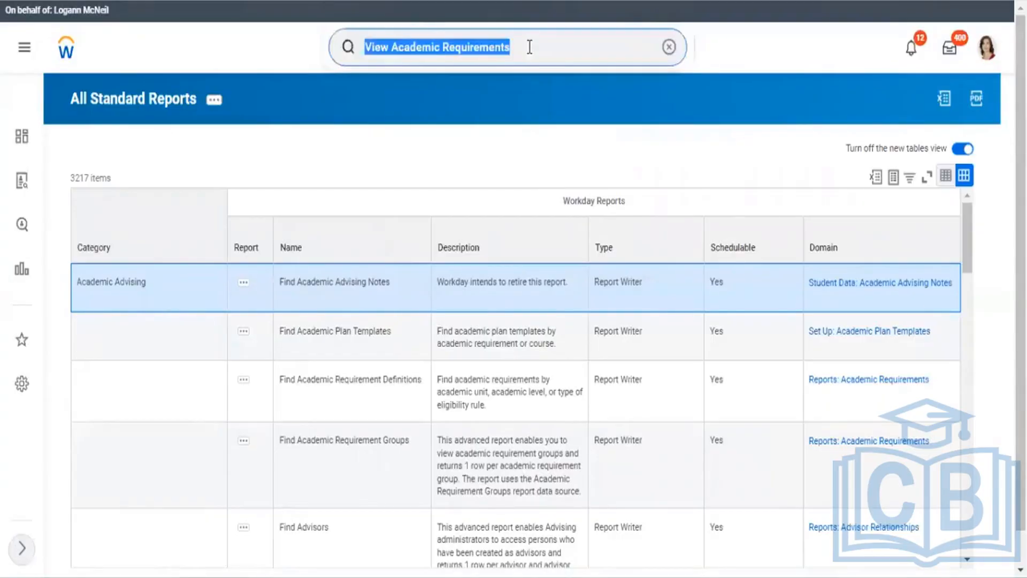
{"action": "type", "text": "copy stand"}
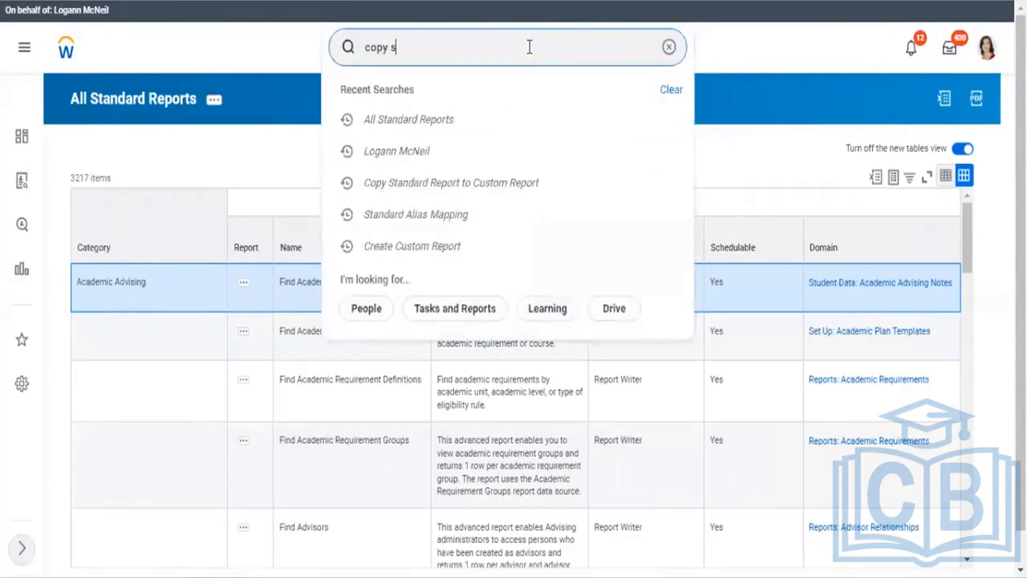